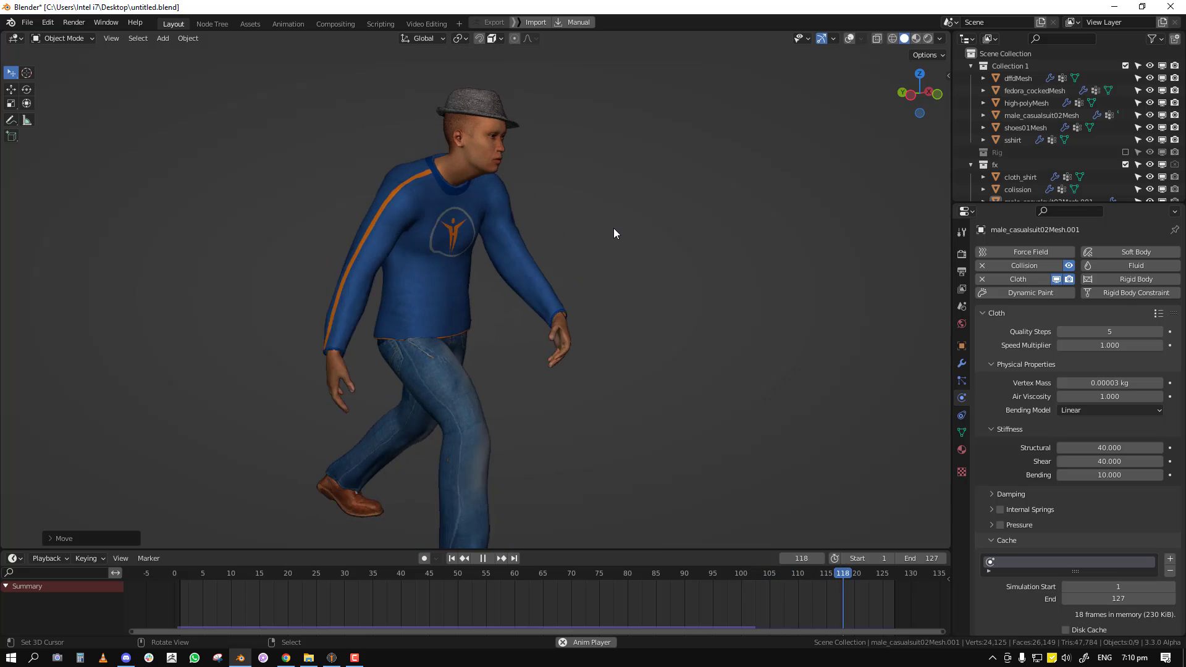
Select the shirt's cloth mesh and set its vertex mass to 0.0005 kg while the animation plays
key("alt+shift+z")
key("space")
right_click(569, 109)
key("alt+shift+z")
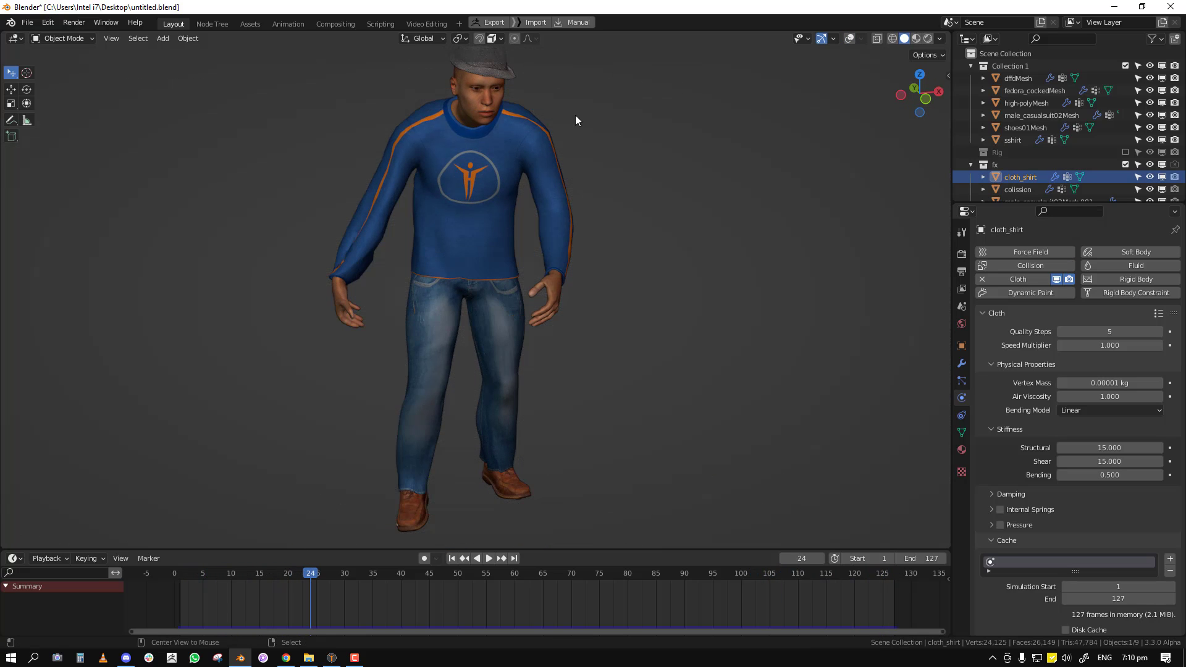
key("space")
left_click(1081, 383)
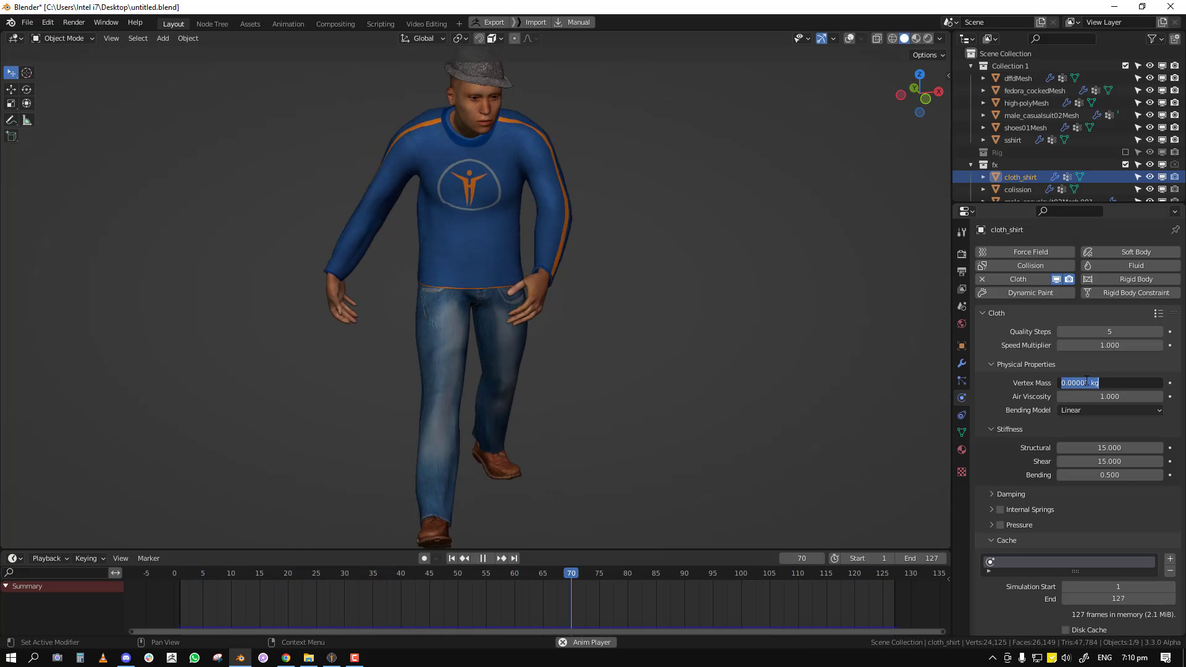
left_click(1089, 383)
key("BackSpace")
key("BackSpace")
type("5")
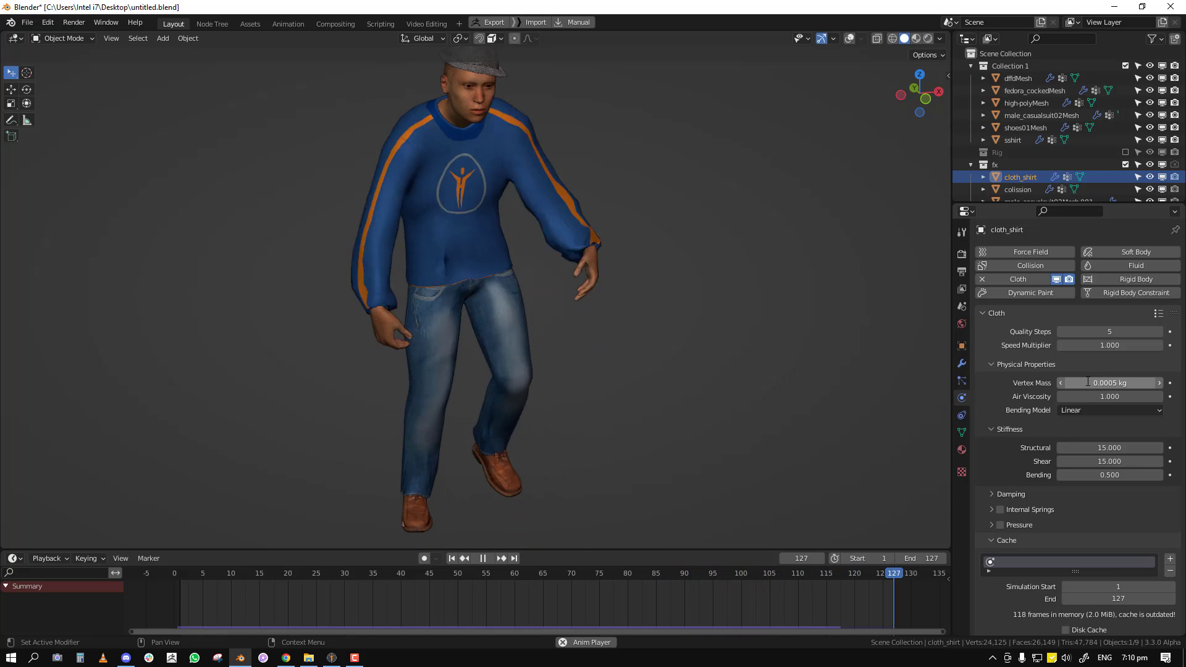
key("Return")
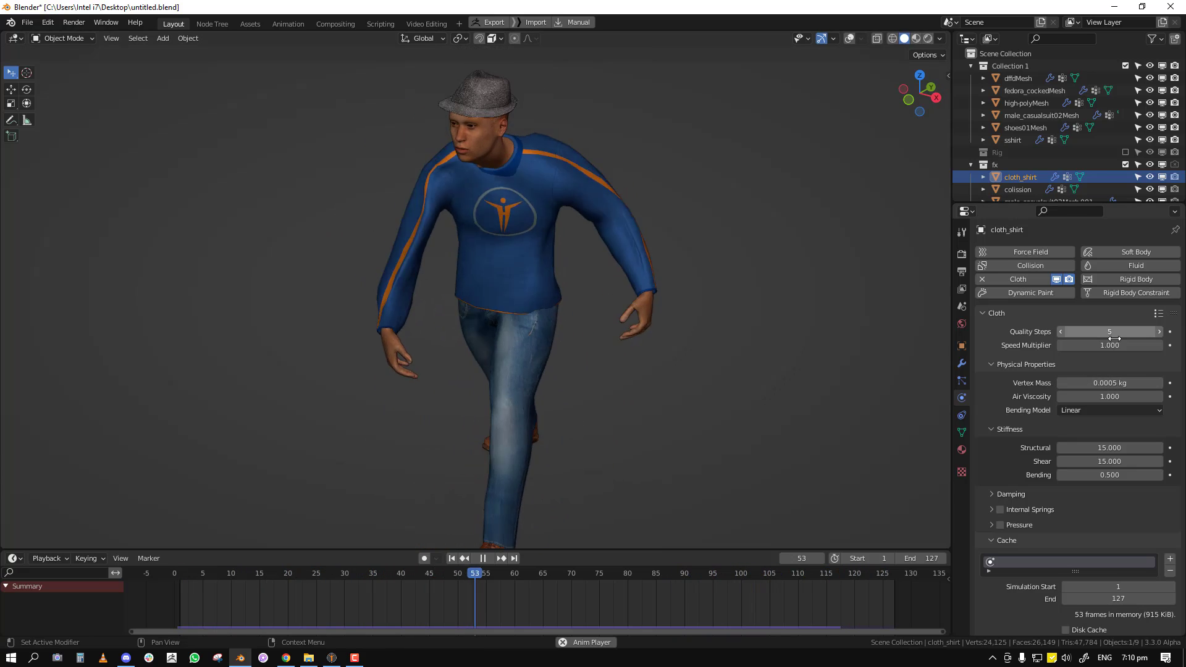
Try the Rubber cloth preset on the shirt and replace it with the Cotton preset
left_click(1159, 313)
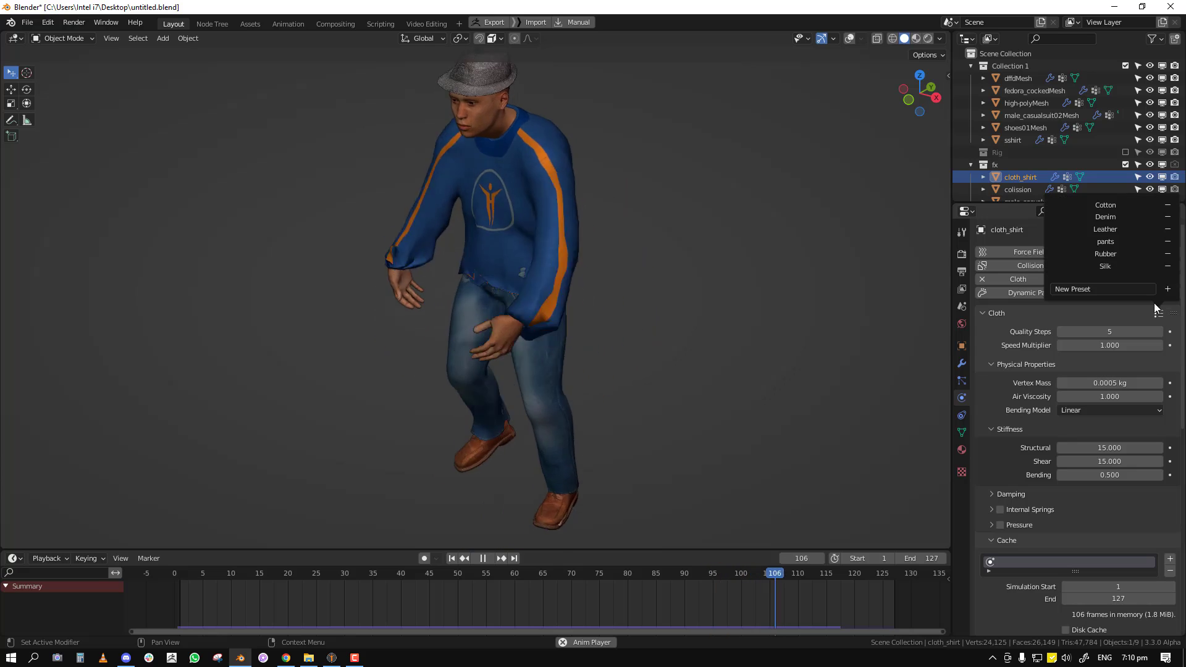
left_click(1124, 254)
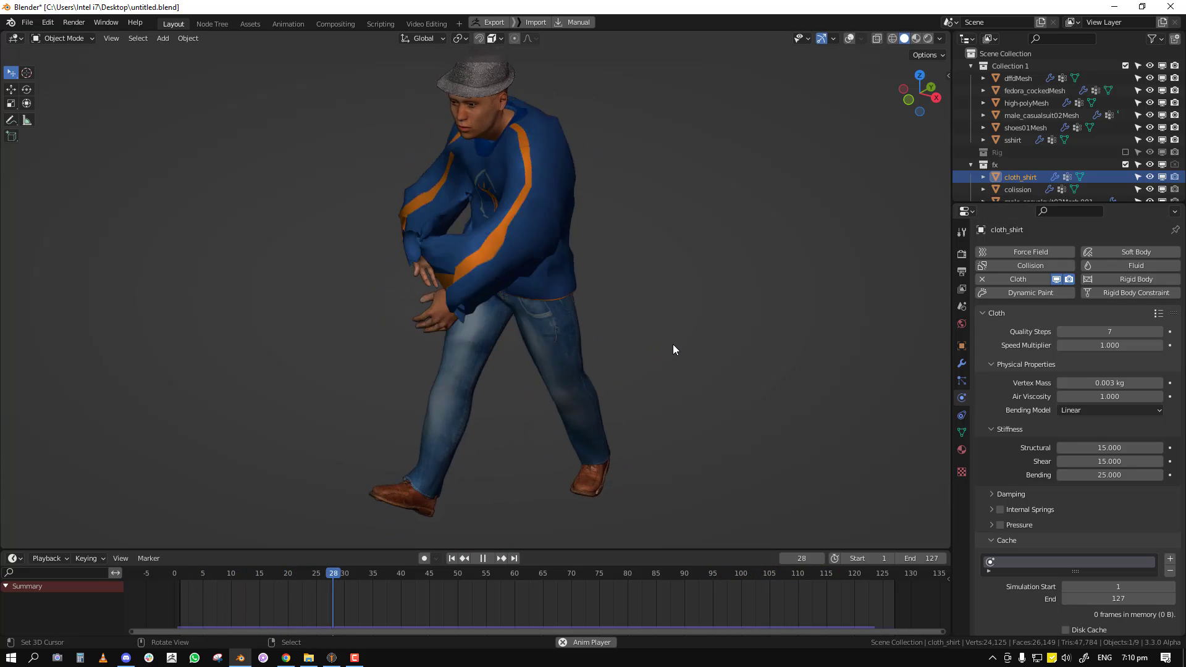
left_click(1158, 313)
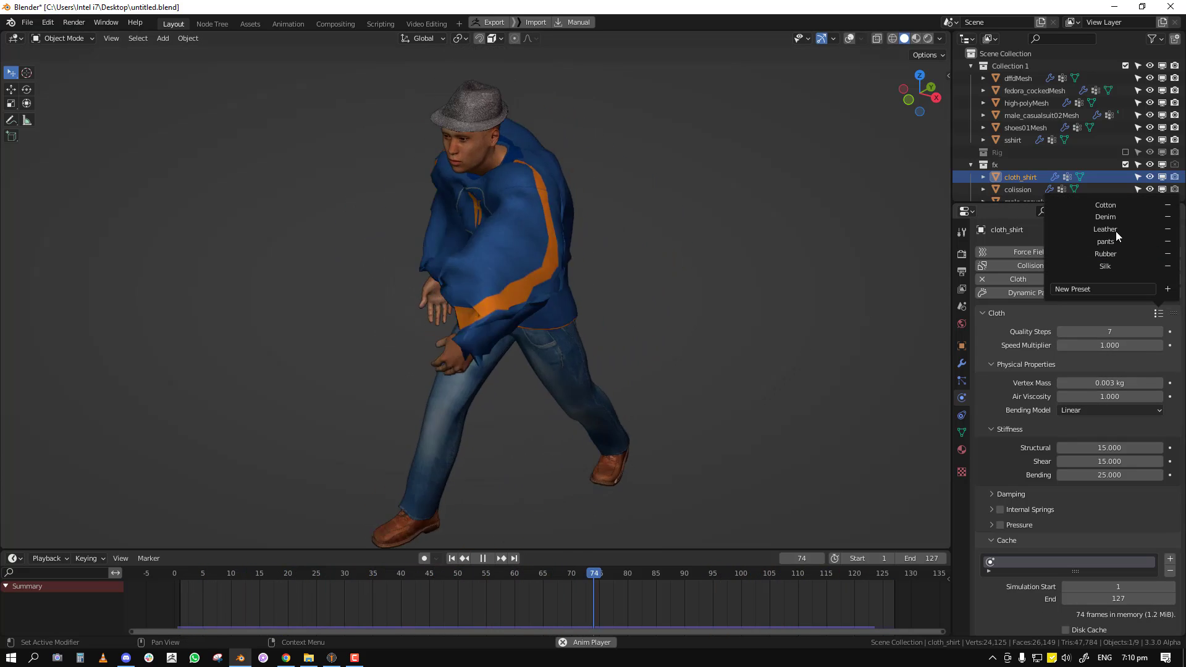
left_click(1114, 207)
Examine how the shirt's cloth moves from the front, sides and back during playback, and stop the animation
middle_click_drag(584, 317, 600, 316)
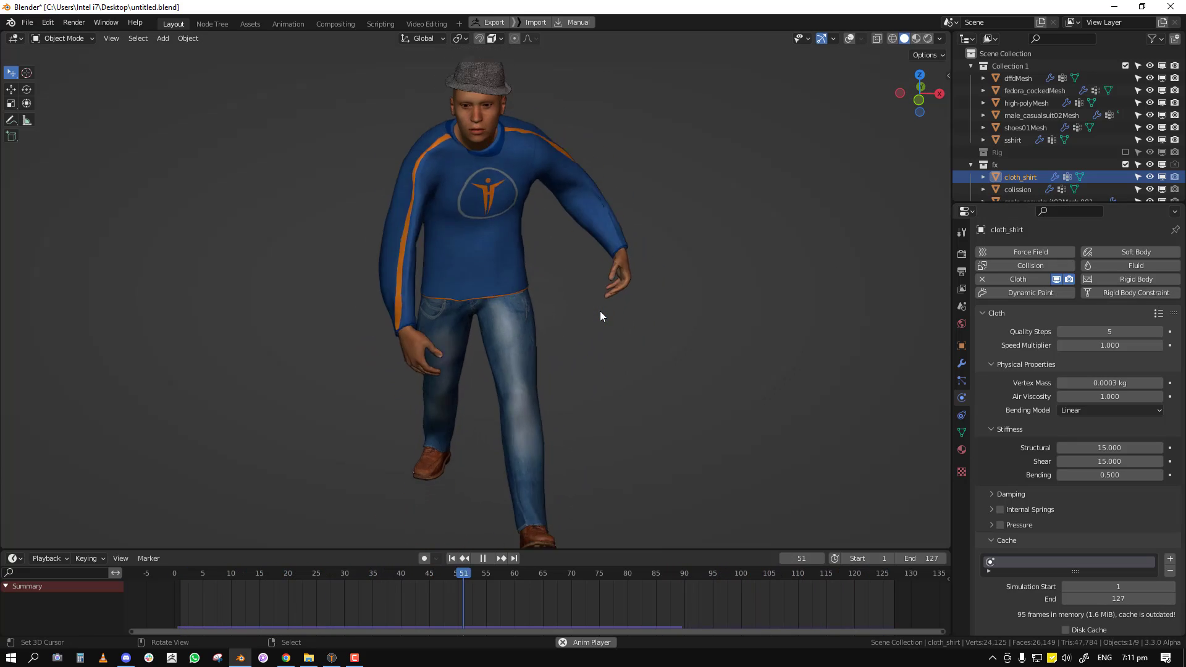
middle_click_drag(448, 235, 635, 182)
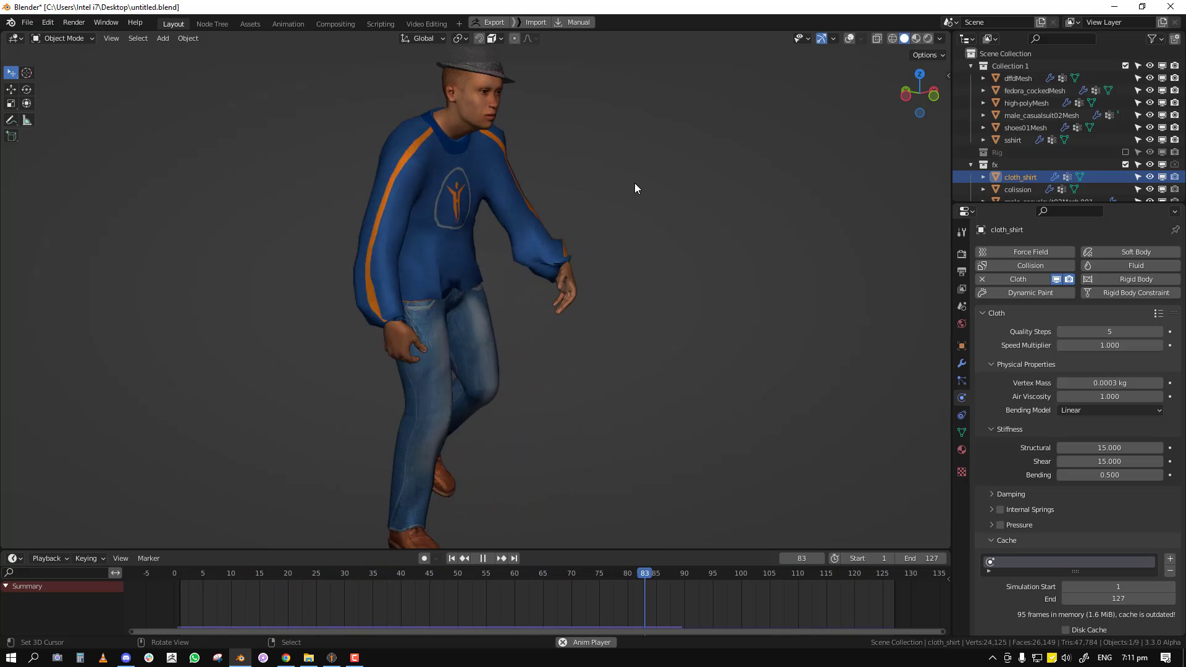
middle_click_drag(635, 184, 392, 173)
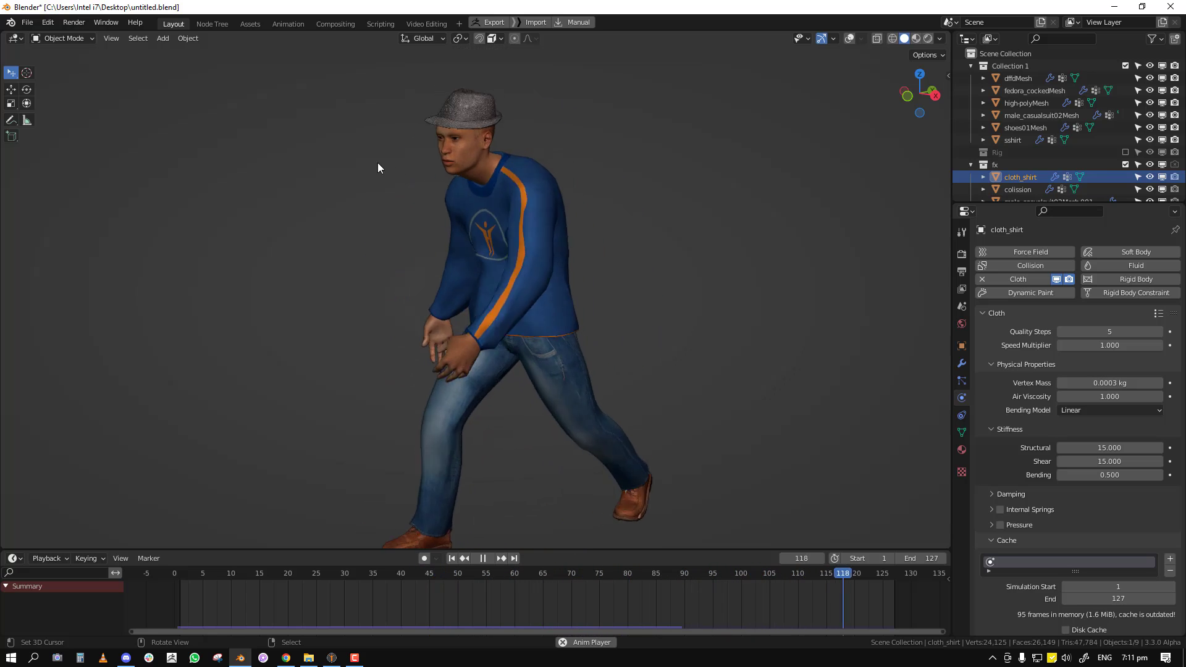
middle_click_drag(507, 249, 419, 260)
scroll(636, 261, "up", 2)
scroll(550, 273, "down", 2)
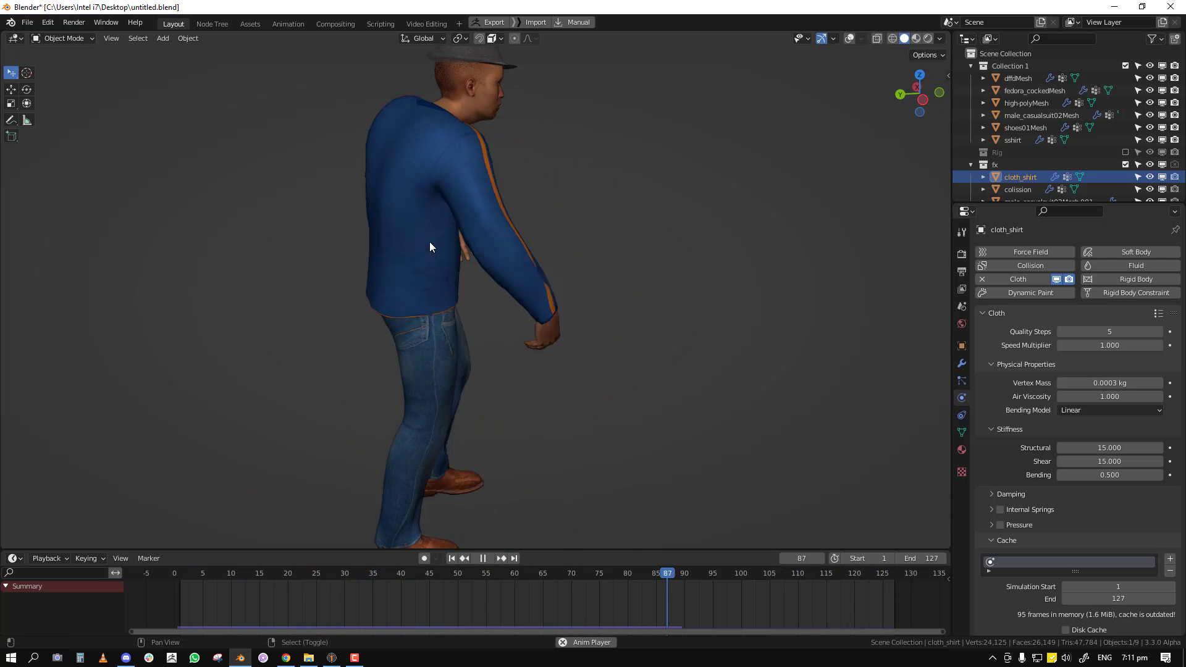
key("space")
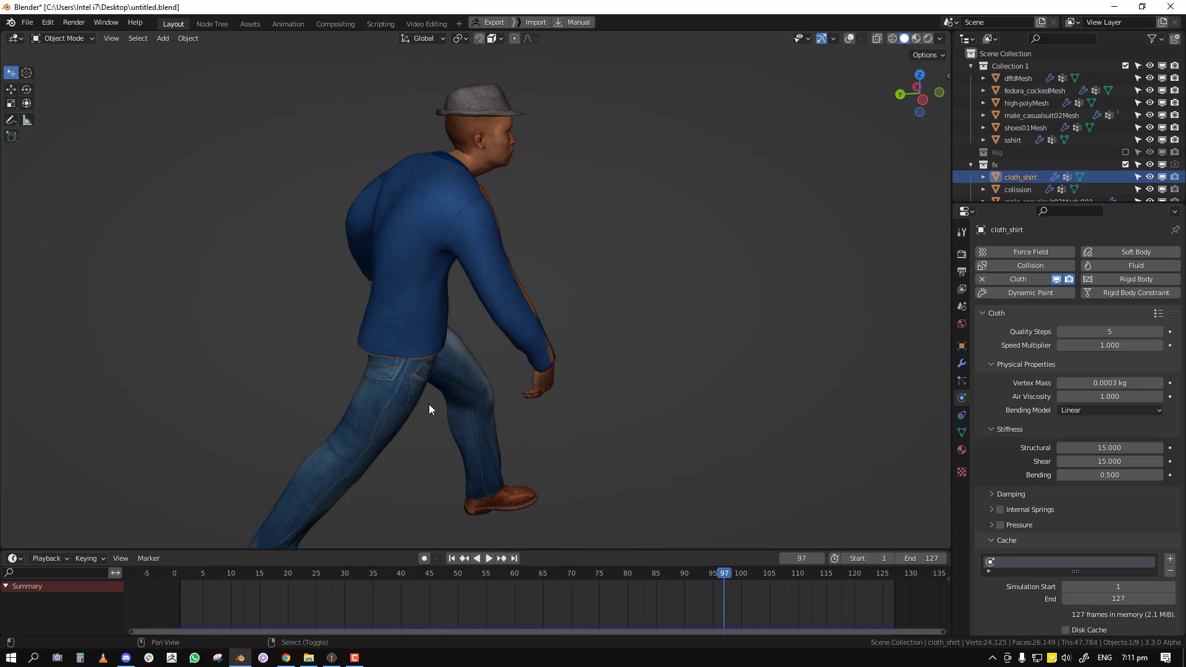
Switch to MakeHuman and inspect the dressed character from the front, side and back
left_click(331, 658)
left_click_drag(818, 325, 683, 329)
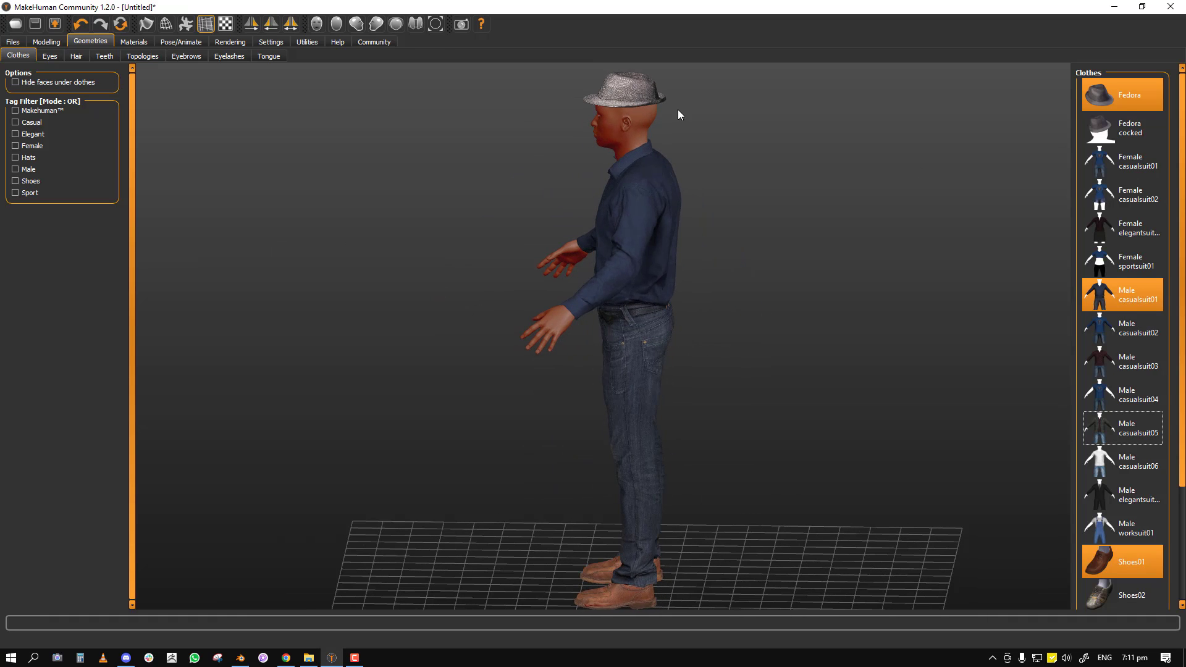
left_click_drag(422, 359, 542, 347)
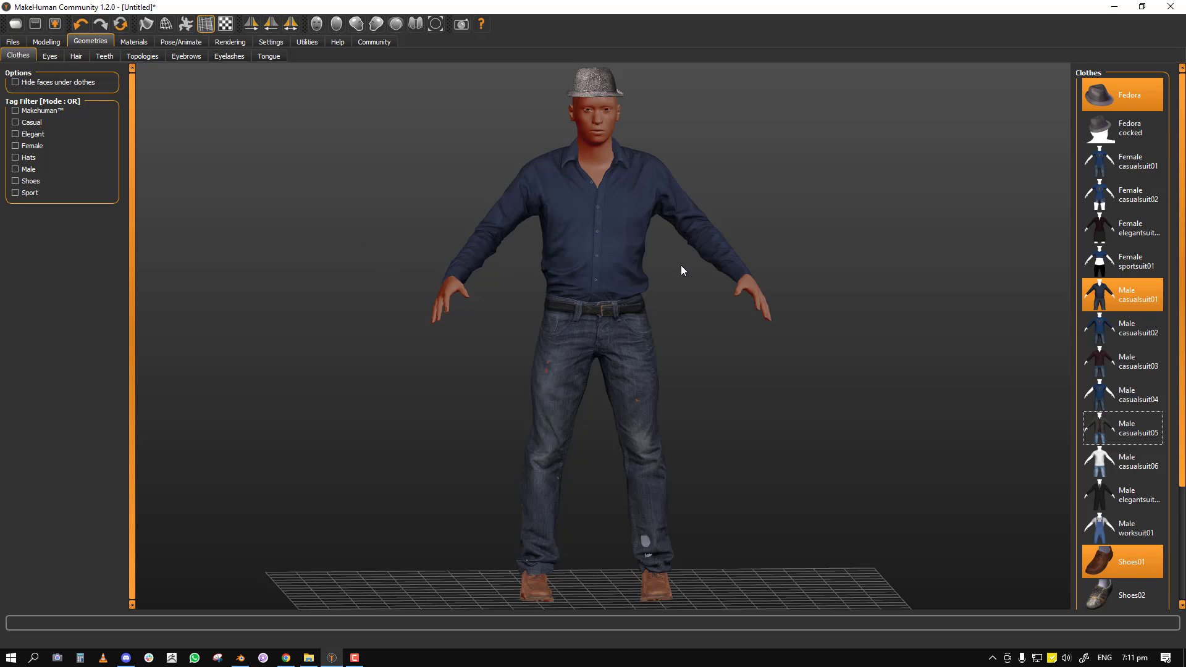
left_click_drag(693, 289, 625, 306)
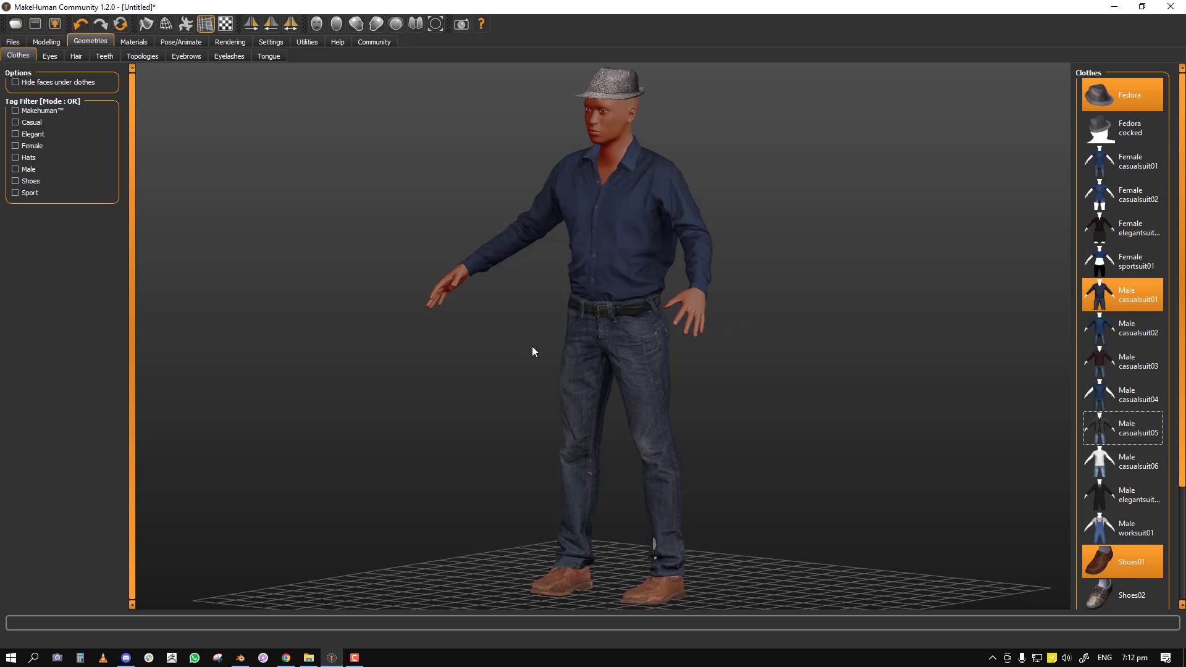
left_click_drag(518, 344, 760, 343)
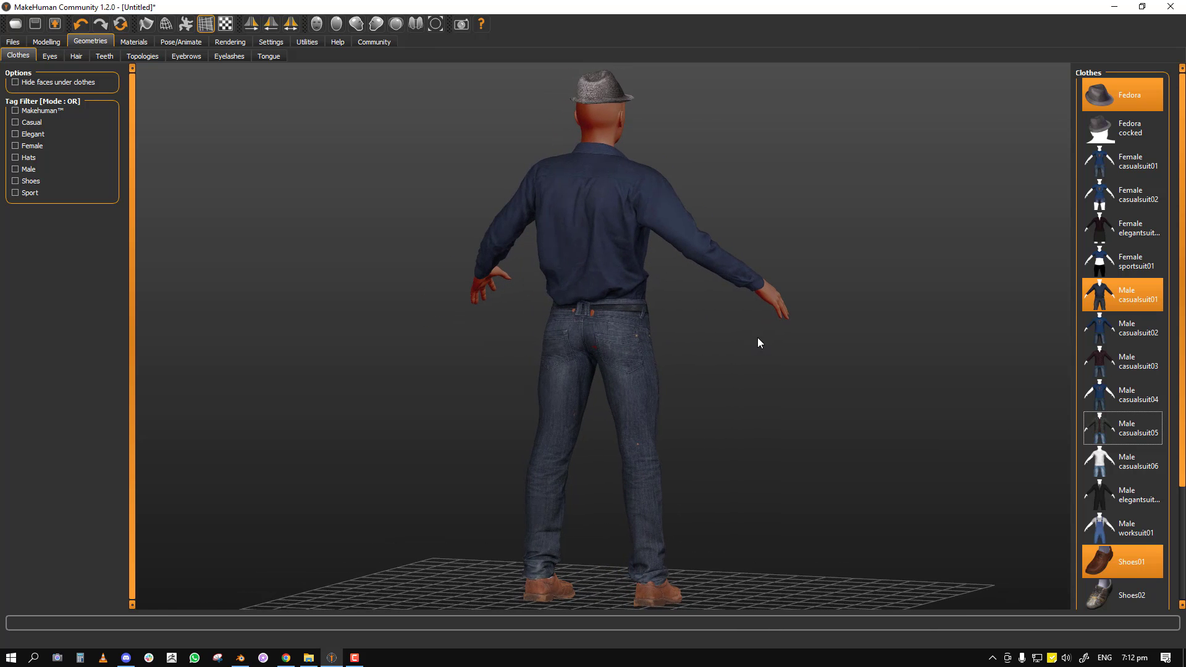
left_click_drag(742, 230, 551, 234)
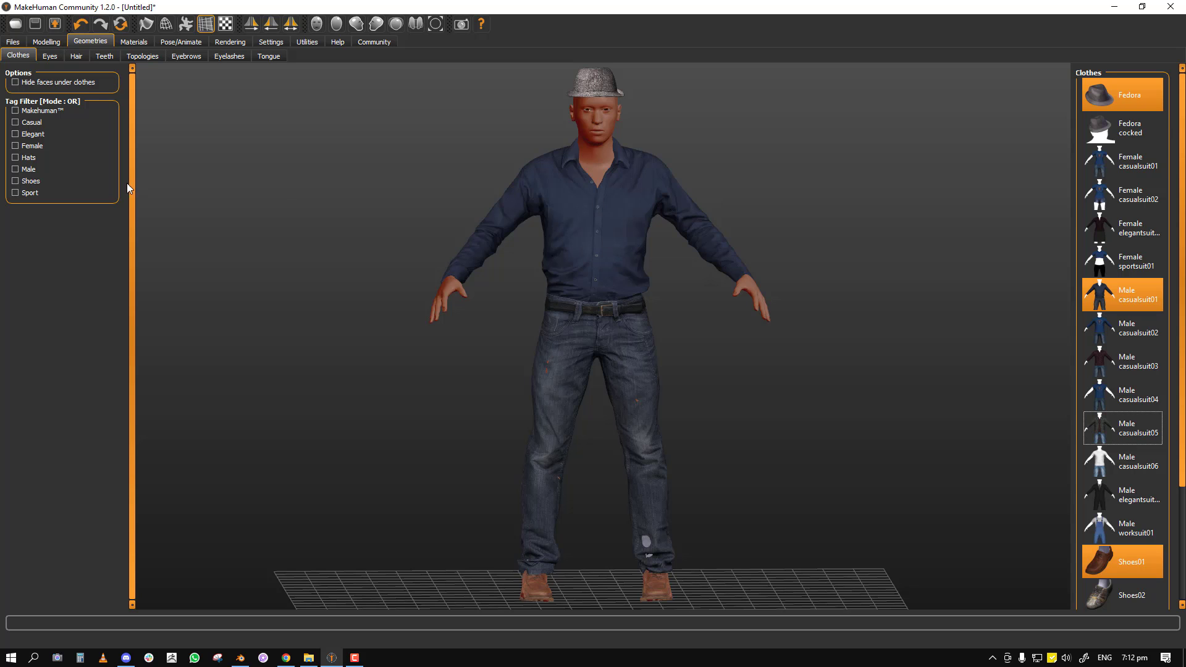
mouse_move(52, 84)
left_click_drag(692, 250, 614, 255)
Try the Female elegantsuit on the character in place of Male casualsuit01, and restore the Male casualsuit01 outfit
left_click(1123, 239)
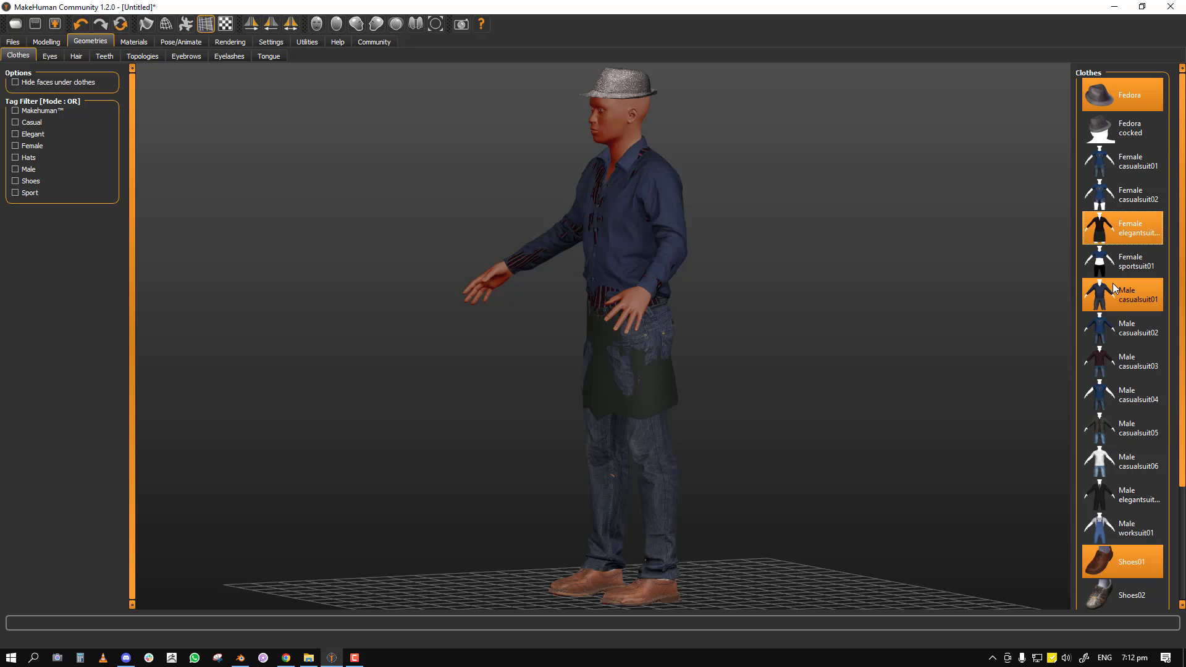
left_click(1115, 290)
left_click_drag(575, 345, 632, 347)
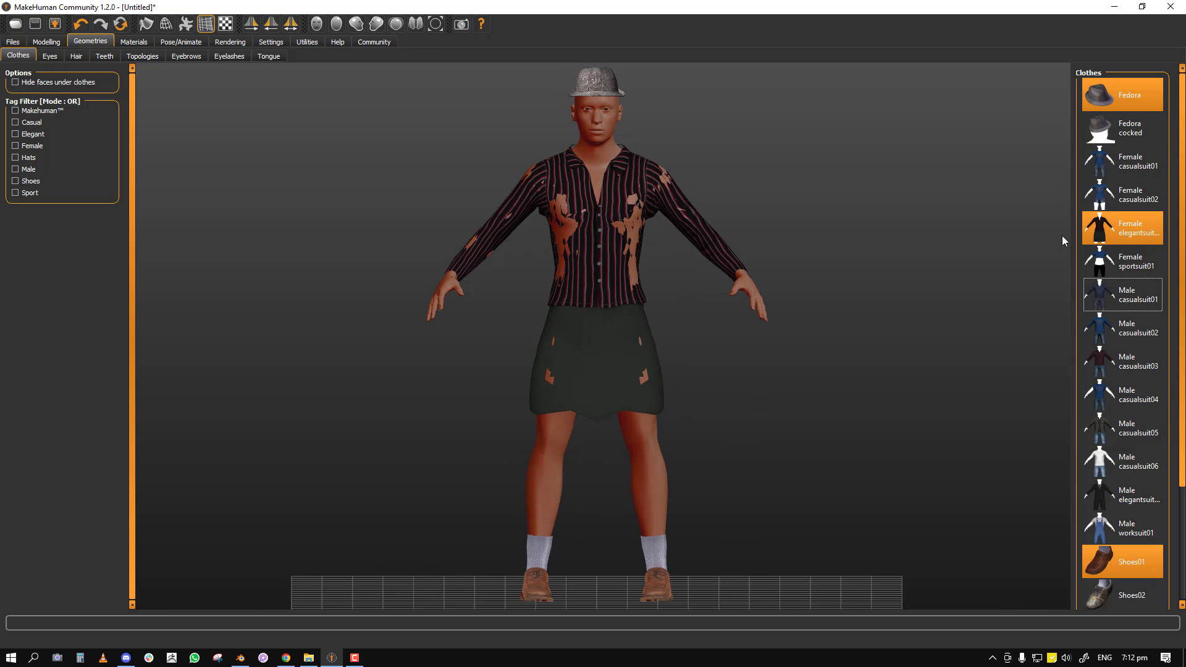
left_click(1122, 294)
left_click_drag(729, 329, 668, 355)
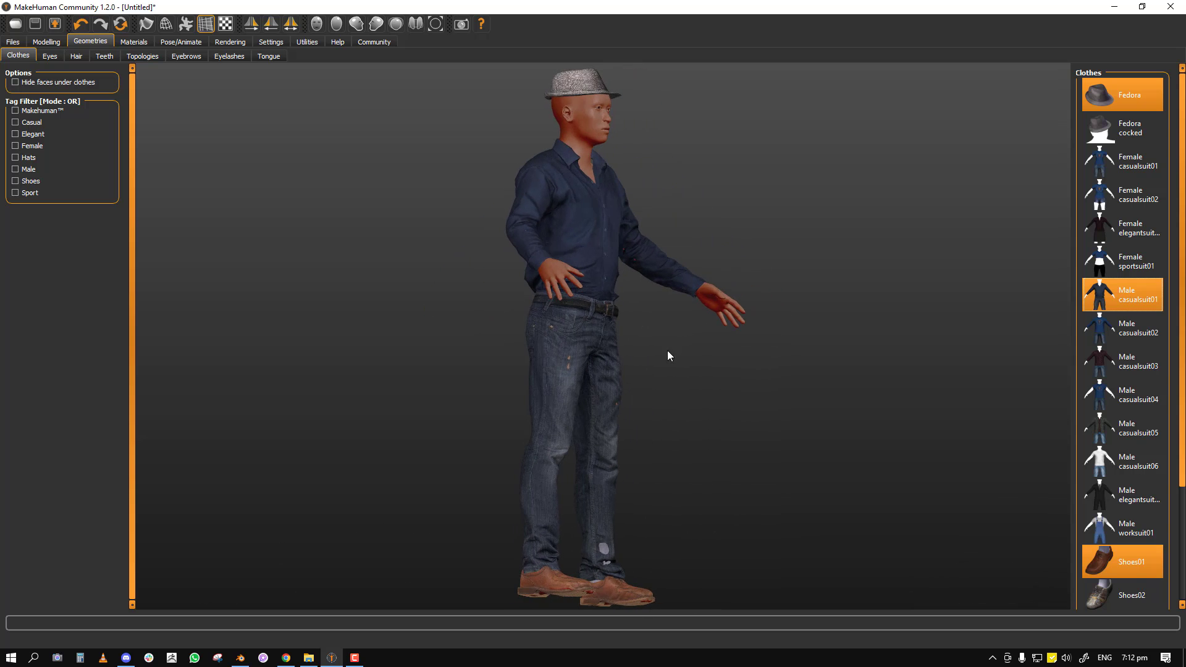
left_click_drag(634, 316, 568, 322)
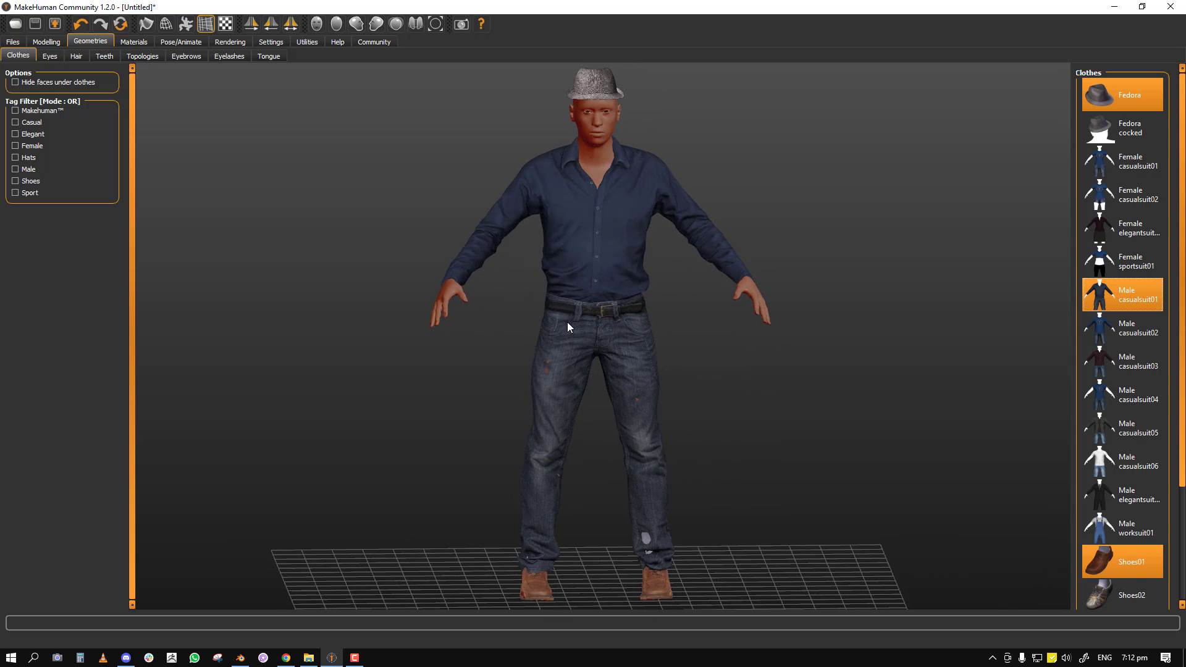
Open the Filmbox (fbx) export and delete the old cool guy.fbx and dffd.fbx files from the Desktop
left_click(13, 43)
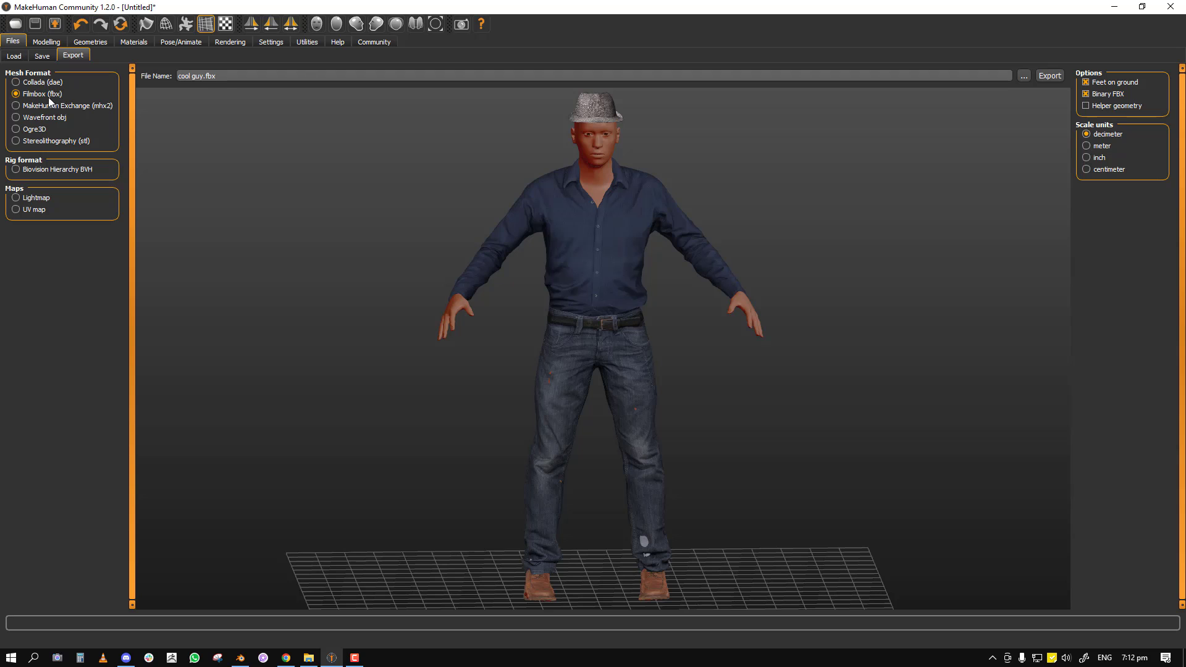
left_click(1024, 76)
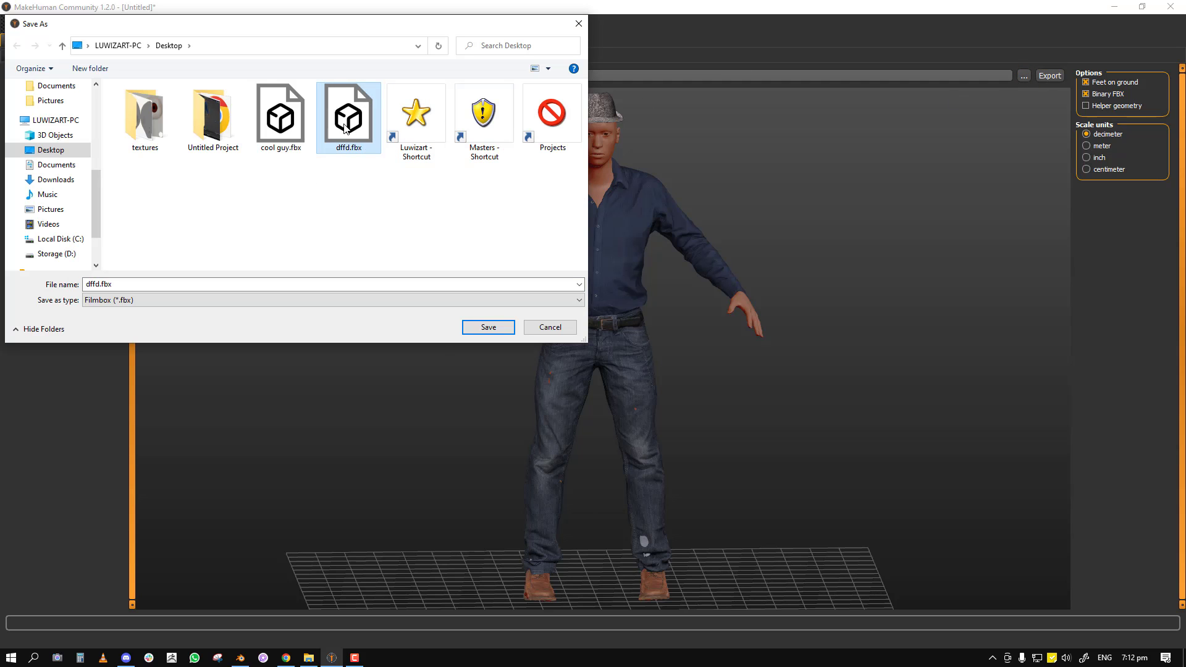
key("Delete")
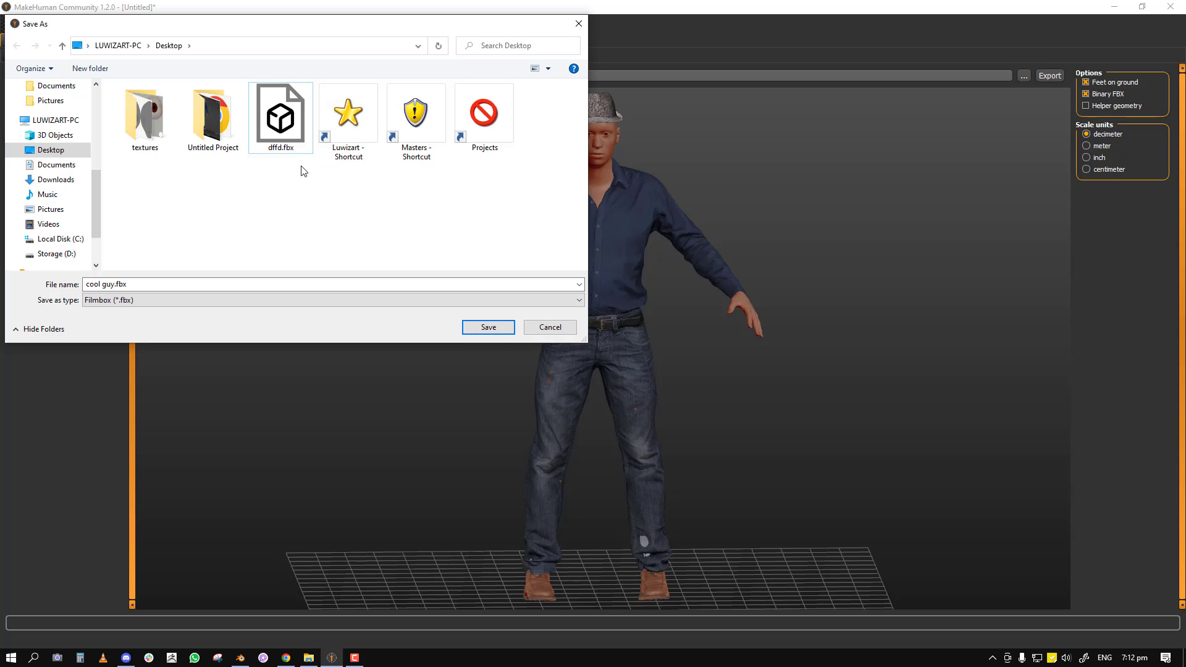
key("Delete")
left_click(543, 328)
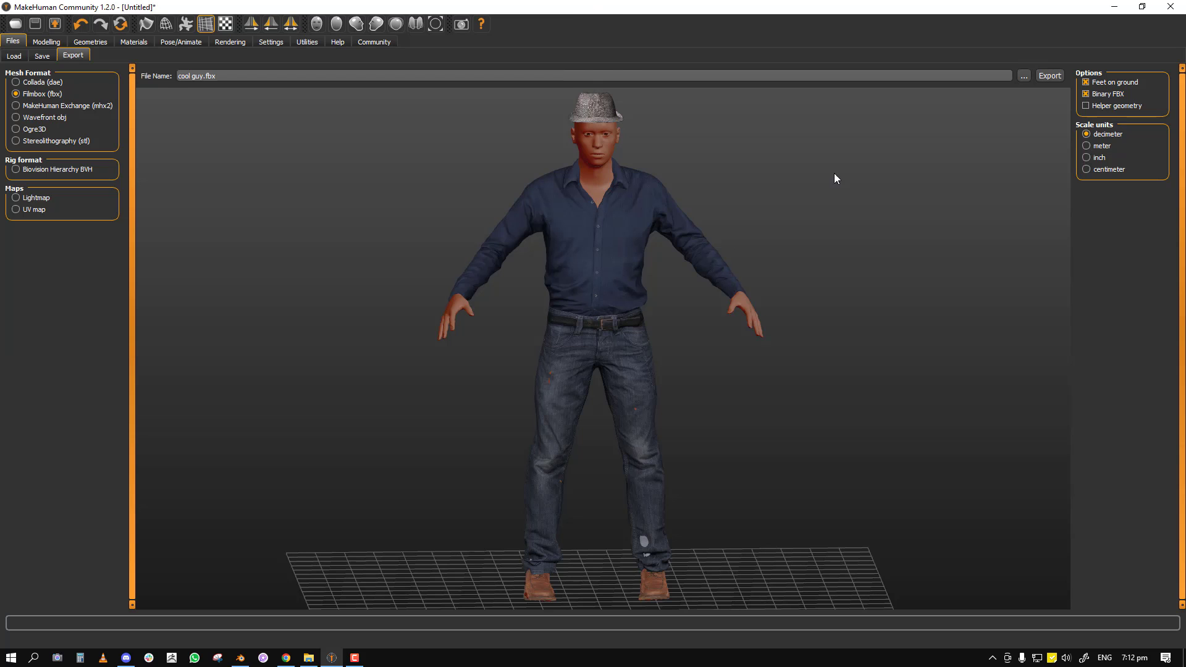
Export the character to the Desktop in Filmbox format as cool guy.fbx
left_click(1024, 76)
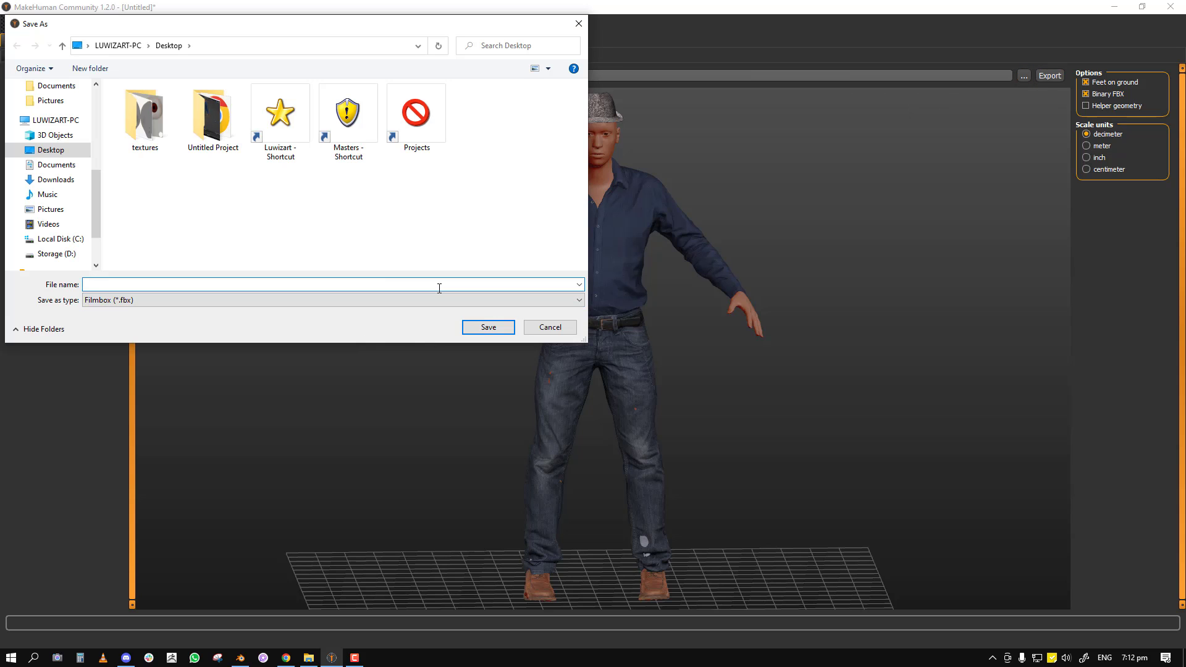
type("cool guy")
key("Return")
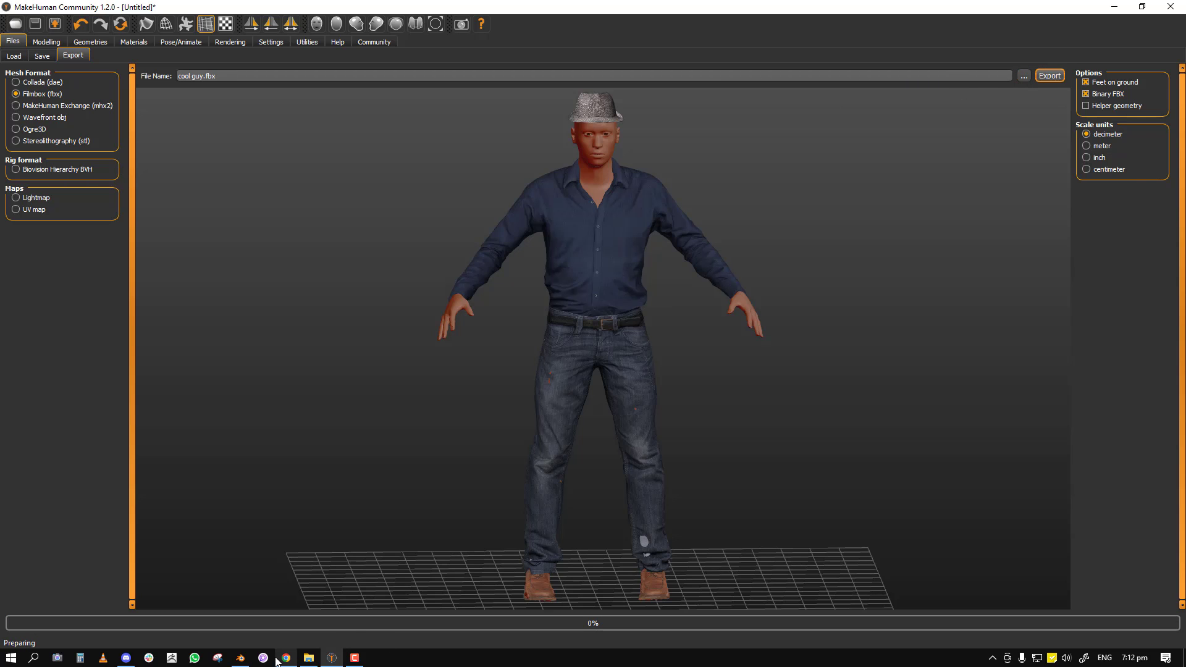
Switch to Blender and start a new General file
left_click(238, 655)
middle_click_drag(608, 316, 462, 294)
key("ctrl+n")
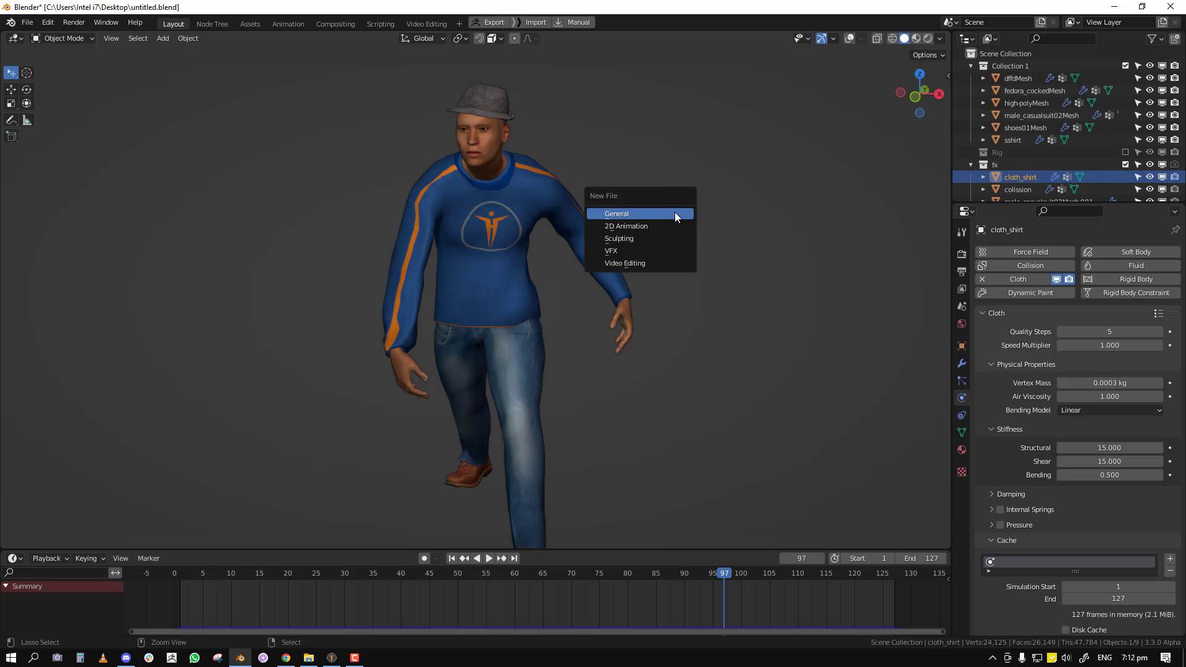
left_click(674, 213)
left_click(610, 354)
Import cool guy.fbx from the Desktop, view the whole character from the front and deselect everything
key("F4")
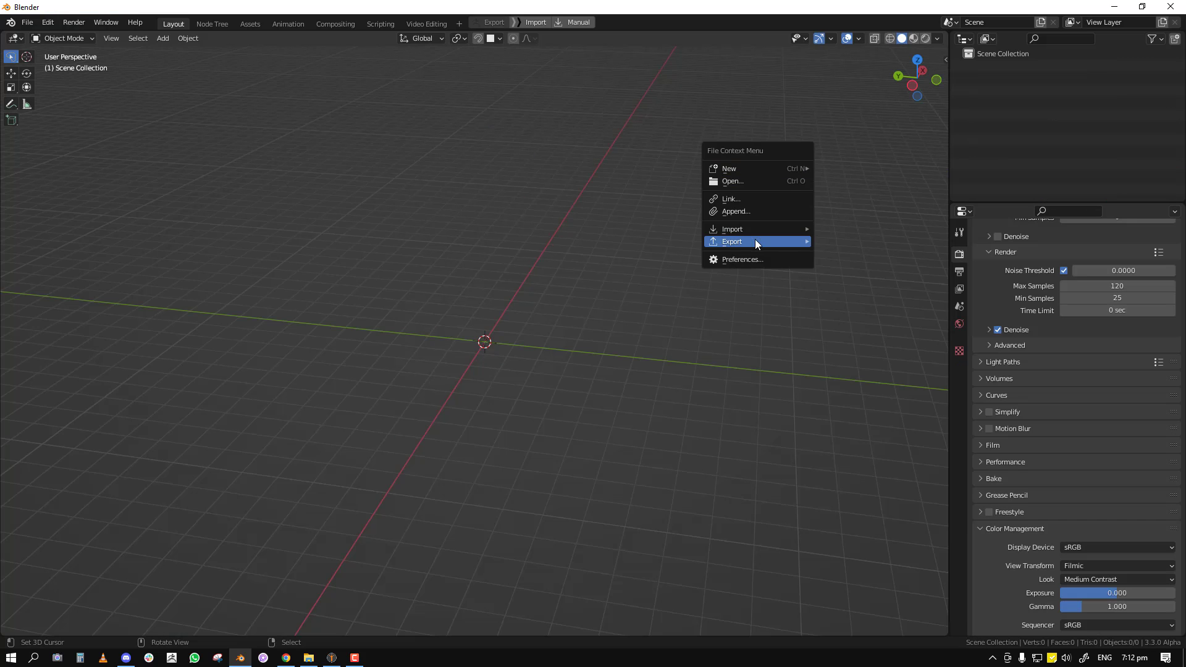
mouse_move(749, 226)
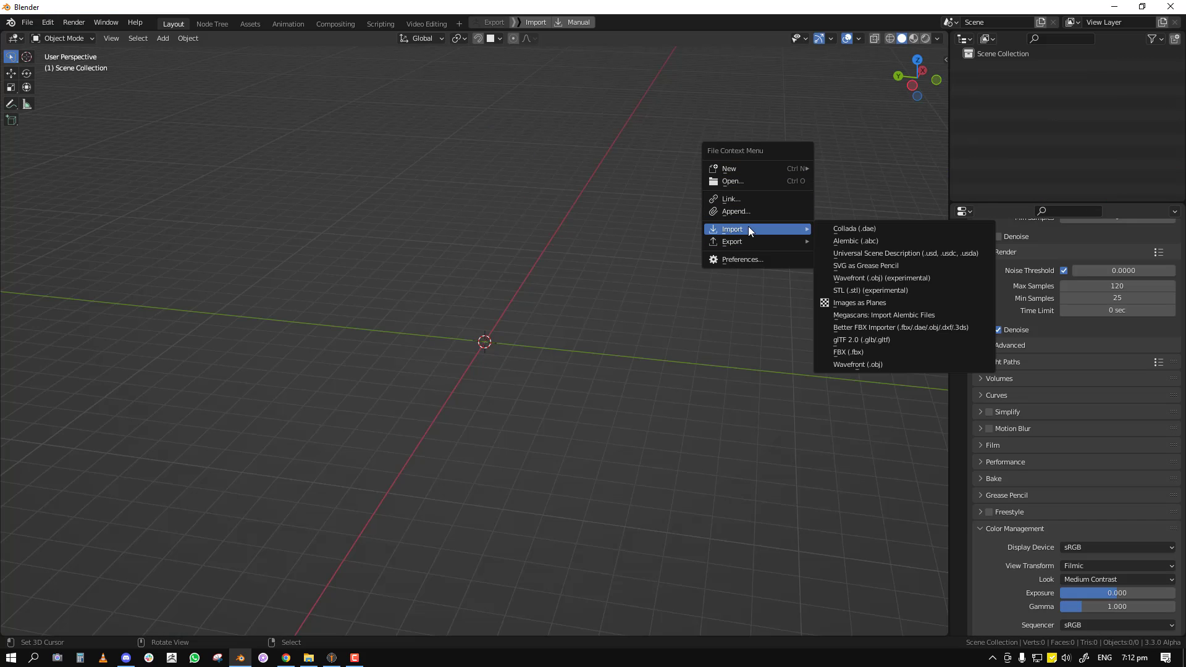
left_click(869, 352)
left_click(250, 272)
left_click(788, 278)
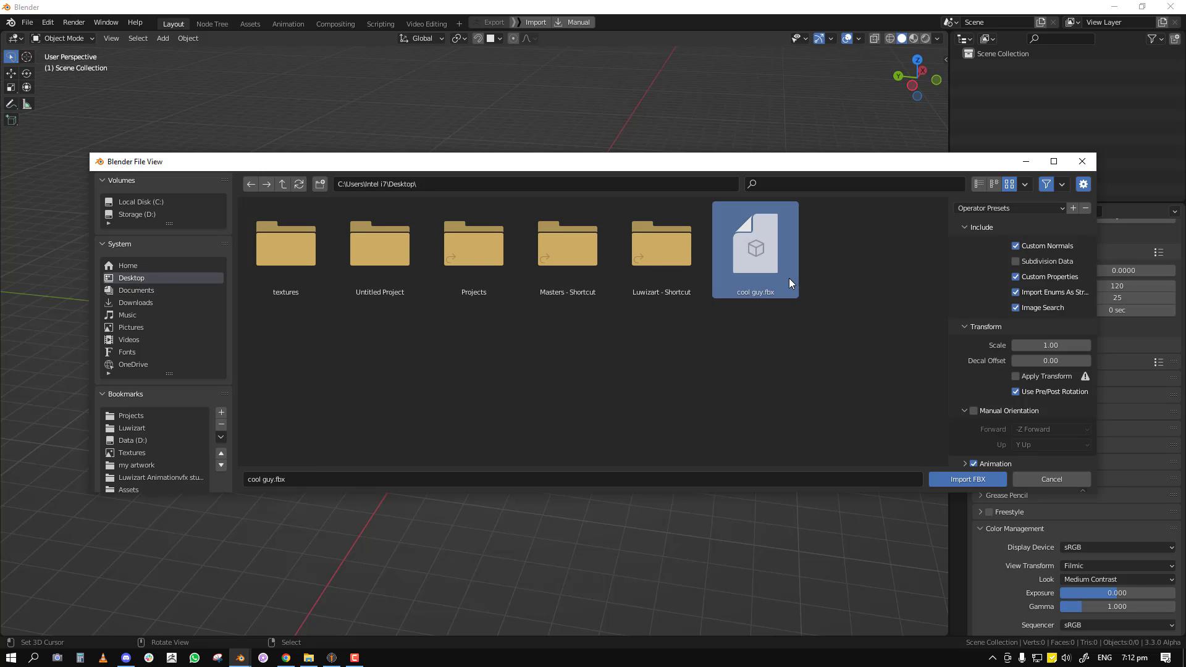
double_click(788, 278)
scroll(509, 259, "down", 6)
key("KP_1")
scroll(543, 239, "down", 4)
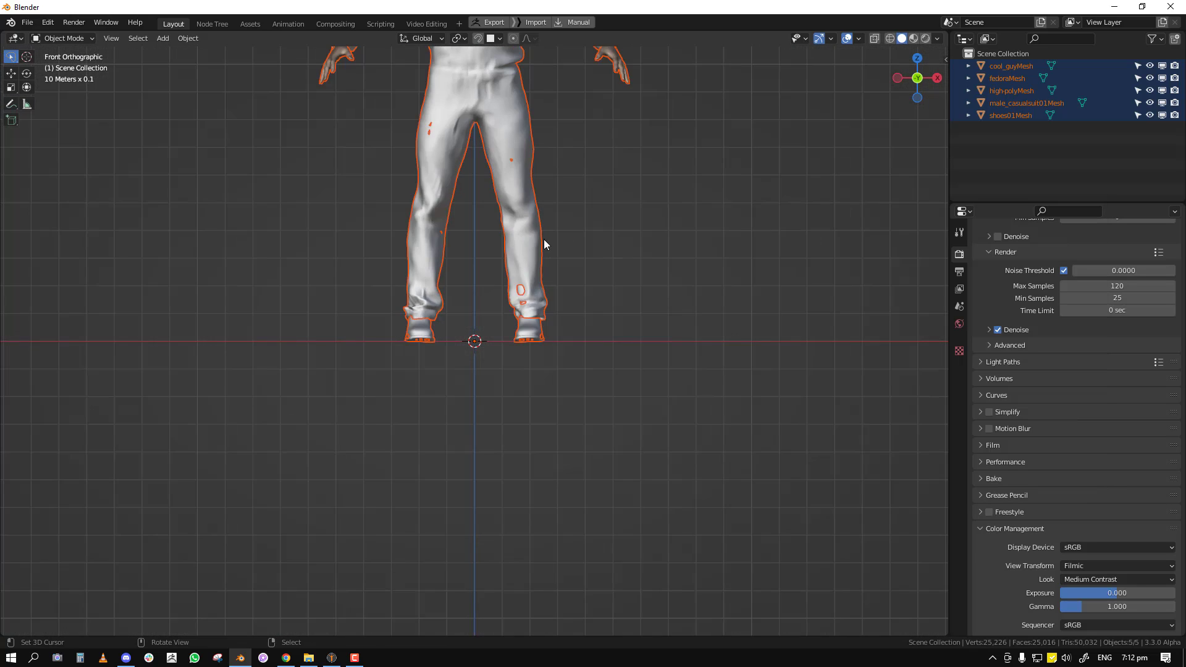
middle_click_drag(543, 244, 535, 397, "shift")
key("alt+a")
Set the viewport's solid shading to Texture color with MatCap lighting
left_click(938, 39)
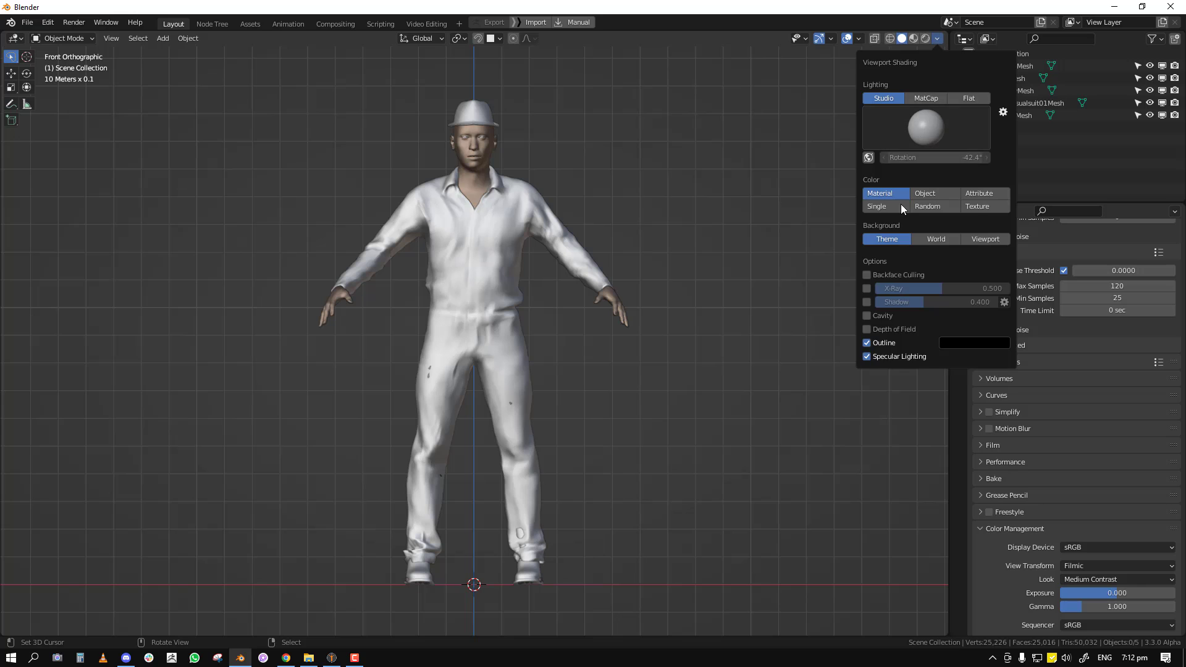
left_click(977, 207)
mouse_move(445, 259)
middle_mouse_down()
mouse_move(680, 222)
mouse_move(555, 244)
mouse_move(561, 257)
mouse_move(547, 246)
mouse_move(646, 275)
middle_mouse_up()
left_click(937, 39)
left_click(925, 99)
scroll(680, 222, "up", 4)
key("KP_1")
scroll(681, 221, "down", 4)
Select all the character's meshes and show the Rig Creator tools
key("a")
key("n")
left_click(940, 63)
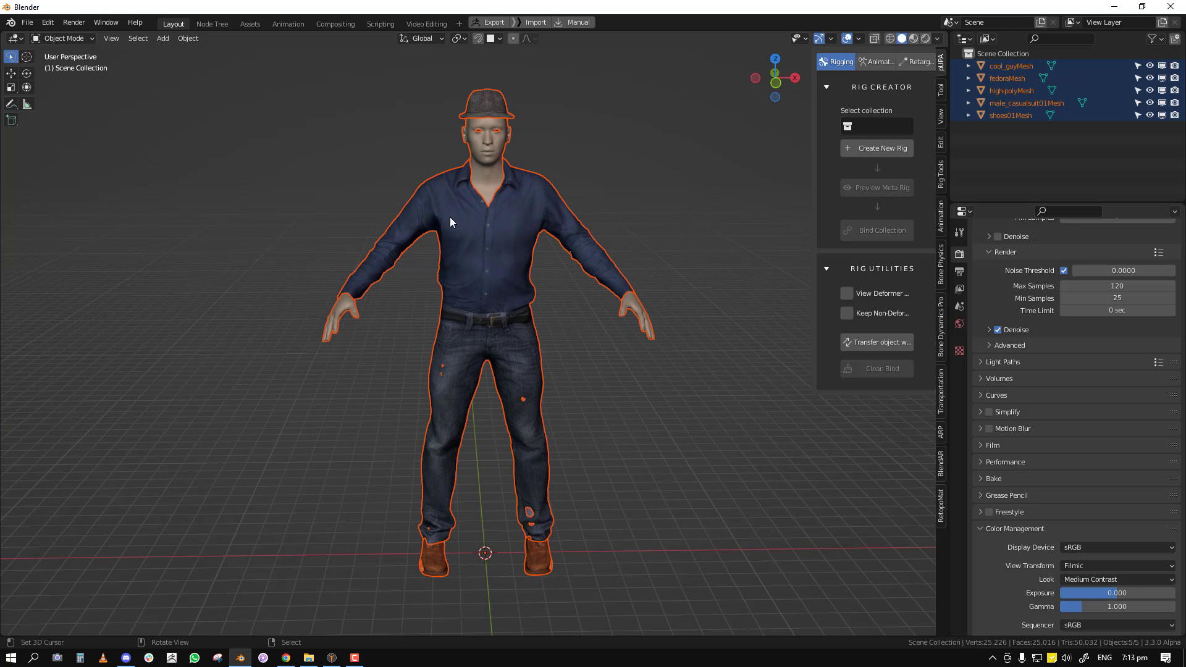
middle_click_drag(450, 221, 739, 208)
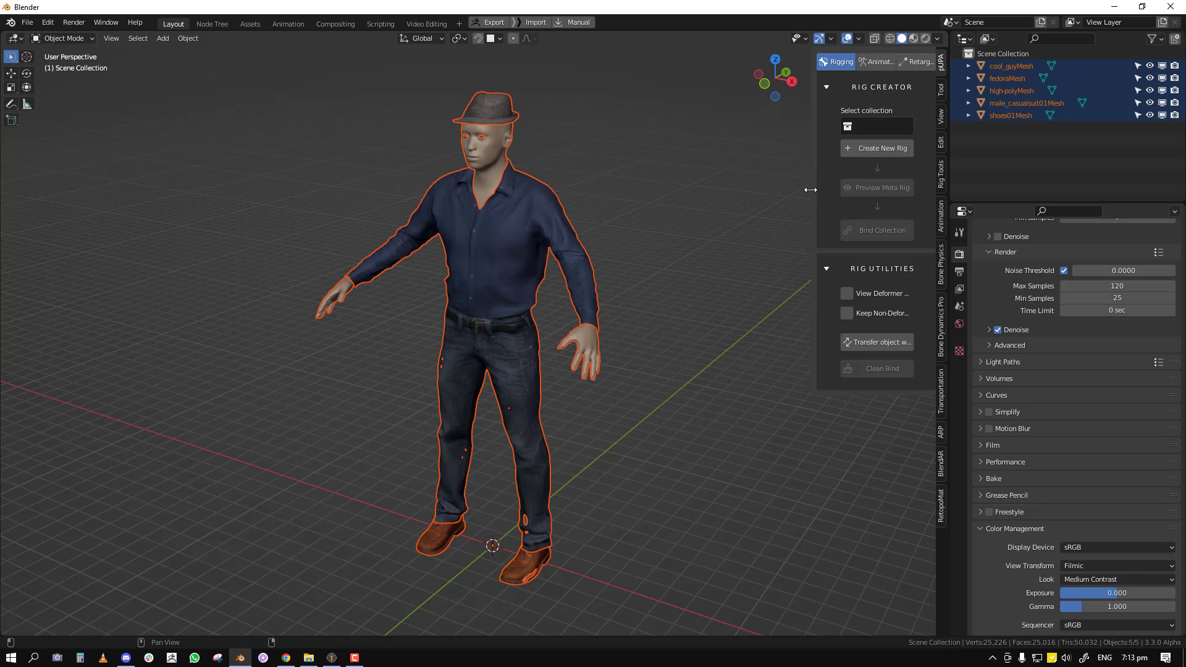
Move all the selected character meshes into a new collection named cool
left_click_drag(810, 190, 772, 188)
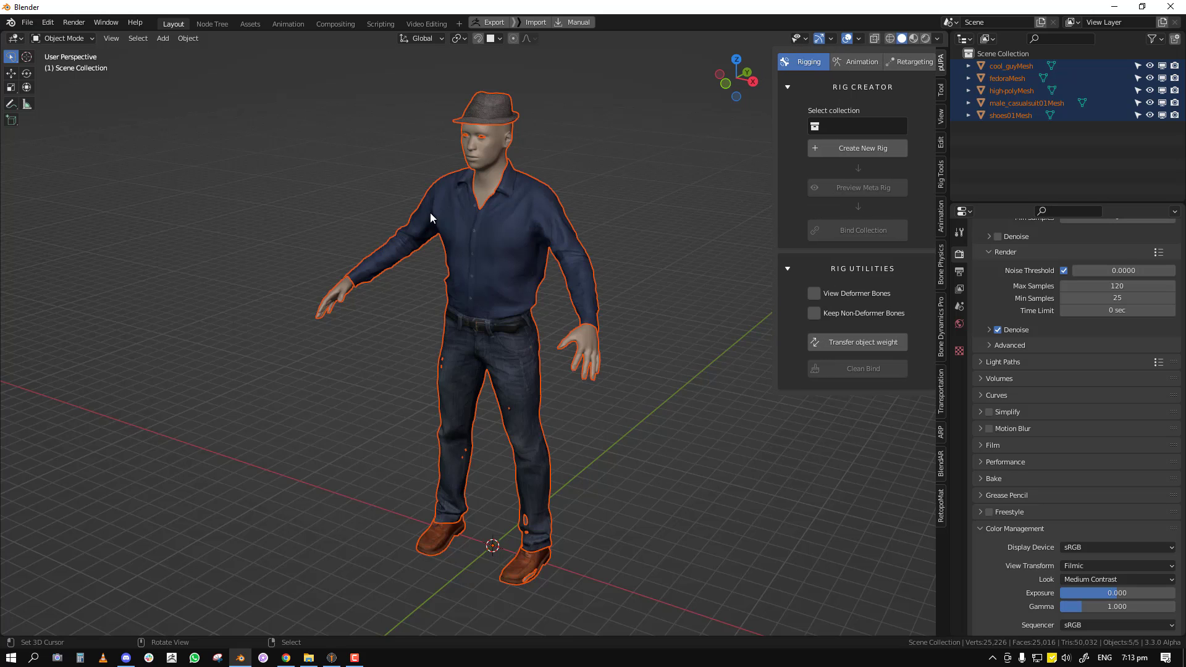
middle_click_drag(430, 217, 603, 194)
middle_click_drag(529, 232, 630, 201)
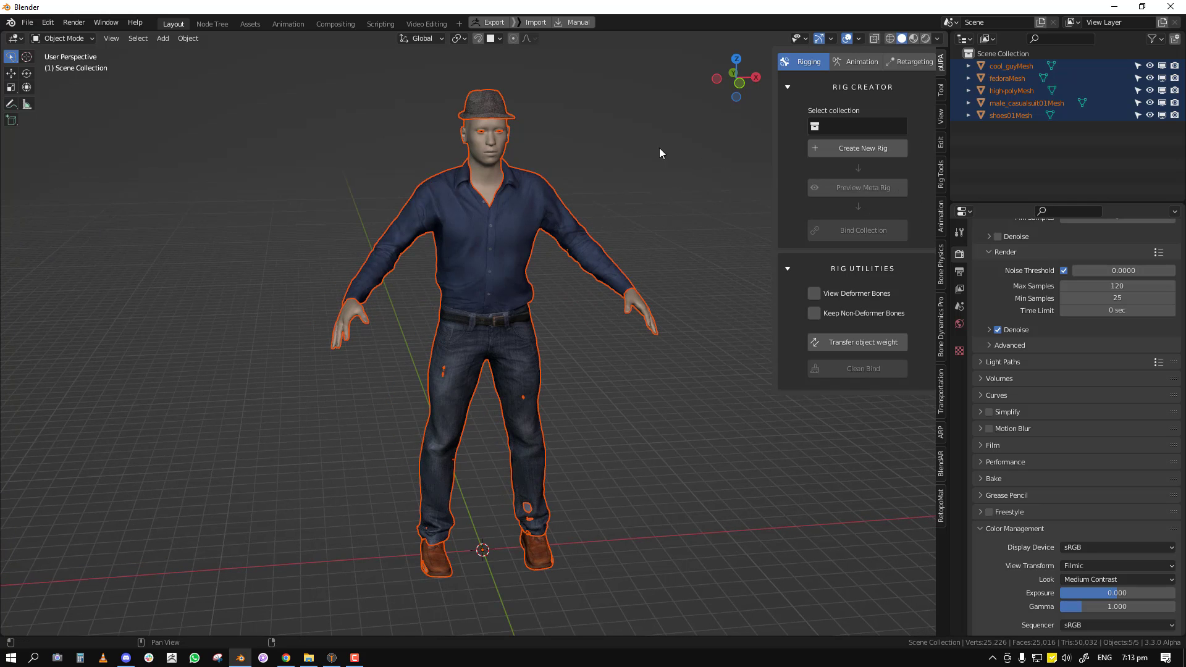
middle_click_drag(662, 151, 456, 246)
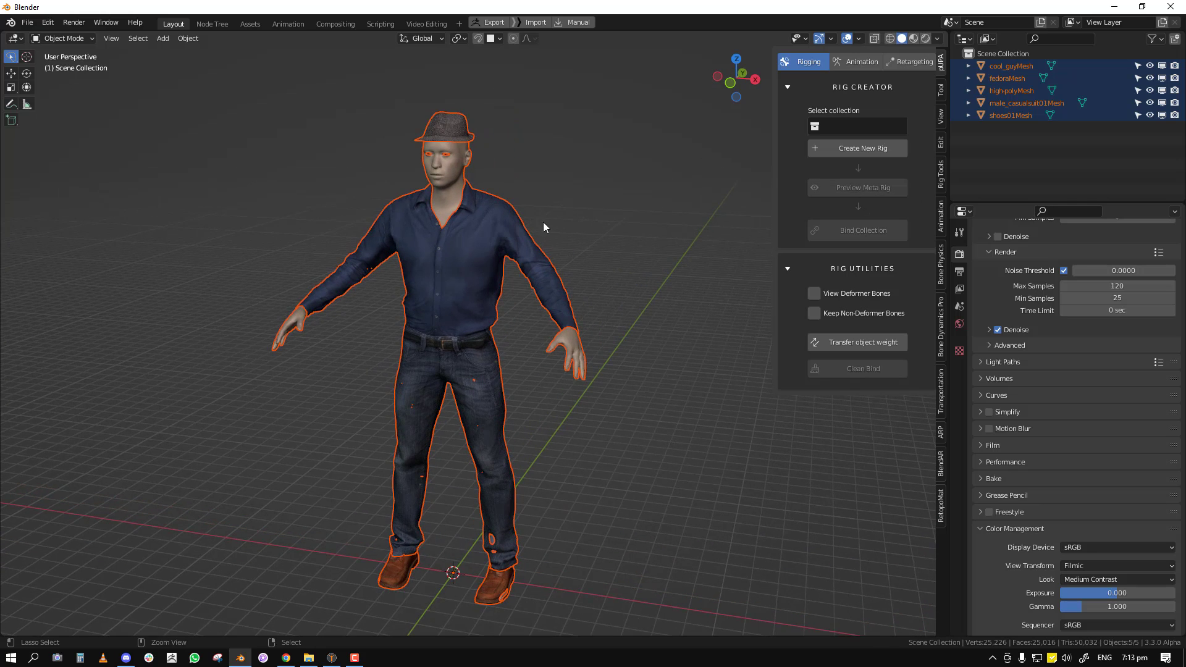
key("m")
left_click(578, 220)
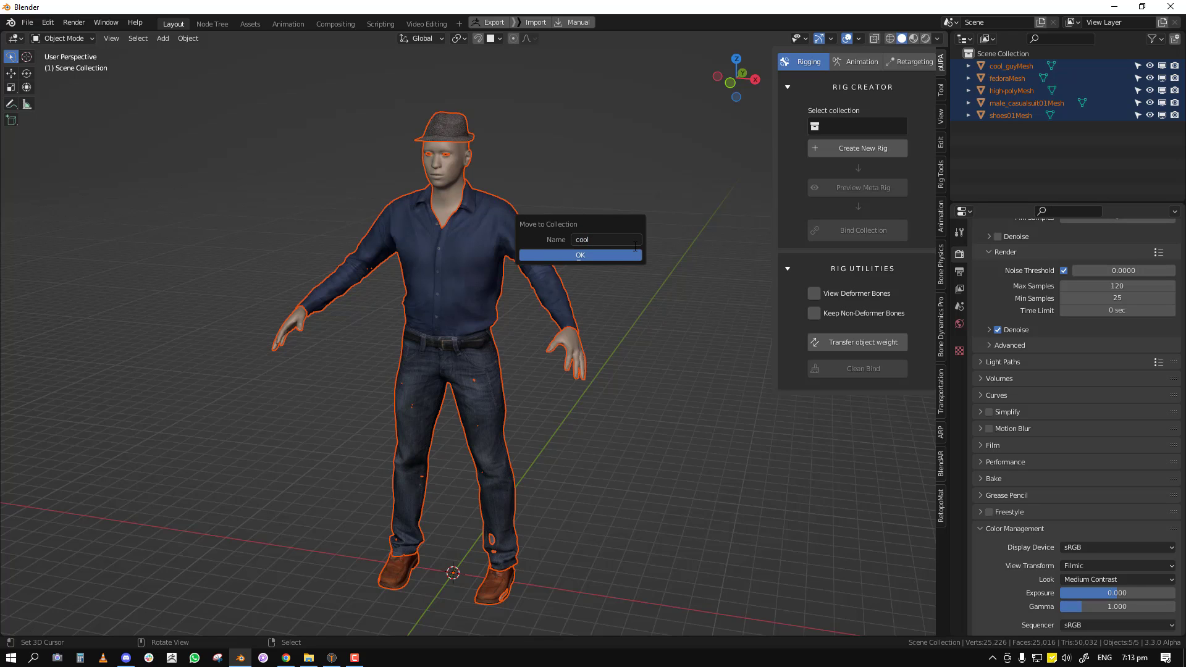
left_click(622, 255)
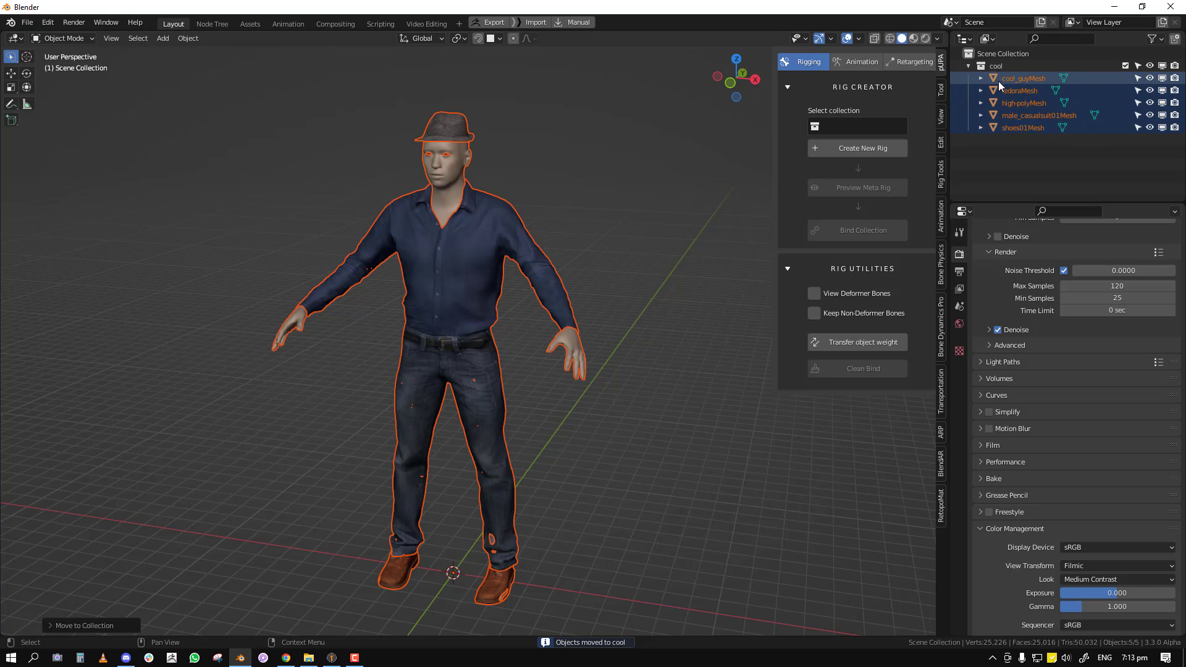
Choose the cool collection in the Rig Creator and create a new rig for it
left_click(844, 127)
left_click(835, 149)
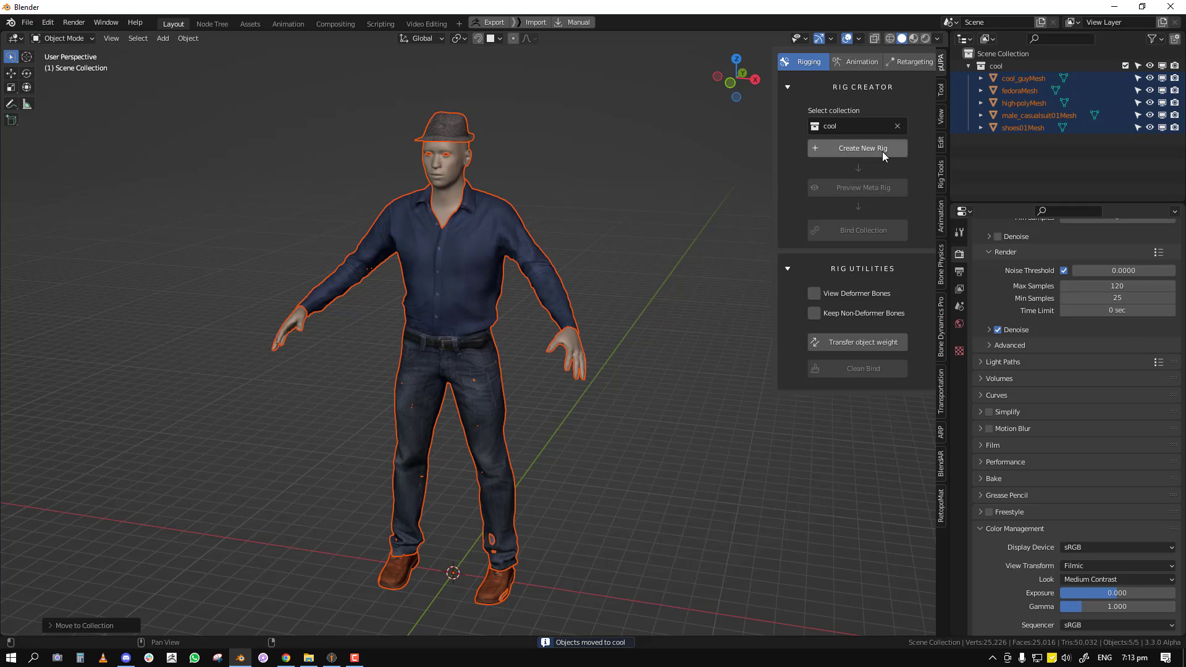
left_click(882, 150)
Place the left upper arm's top and bottom markers on the character's shoulder and elbow
left_click(512, 217)
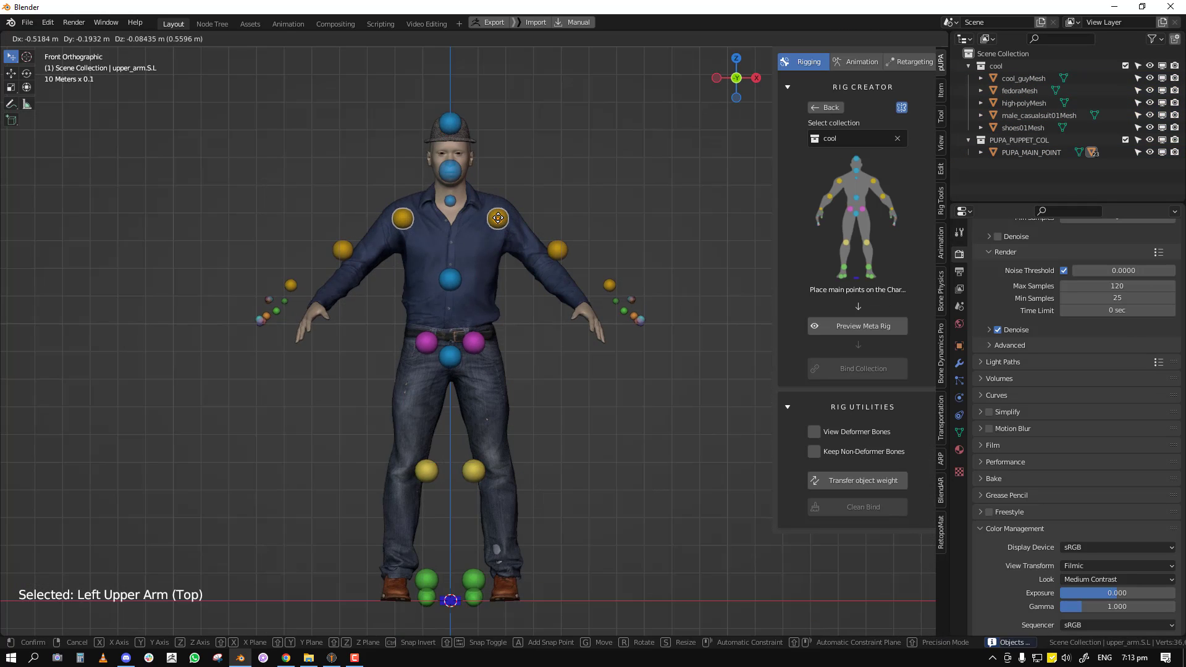
scroll(589, 256, "up", 2)
left_click_drag(583, 225, 561, 241)
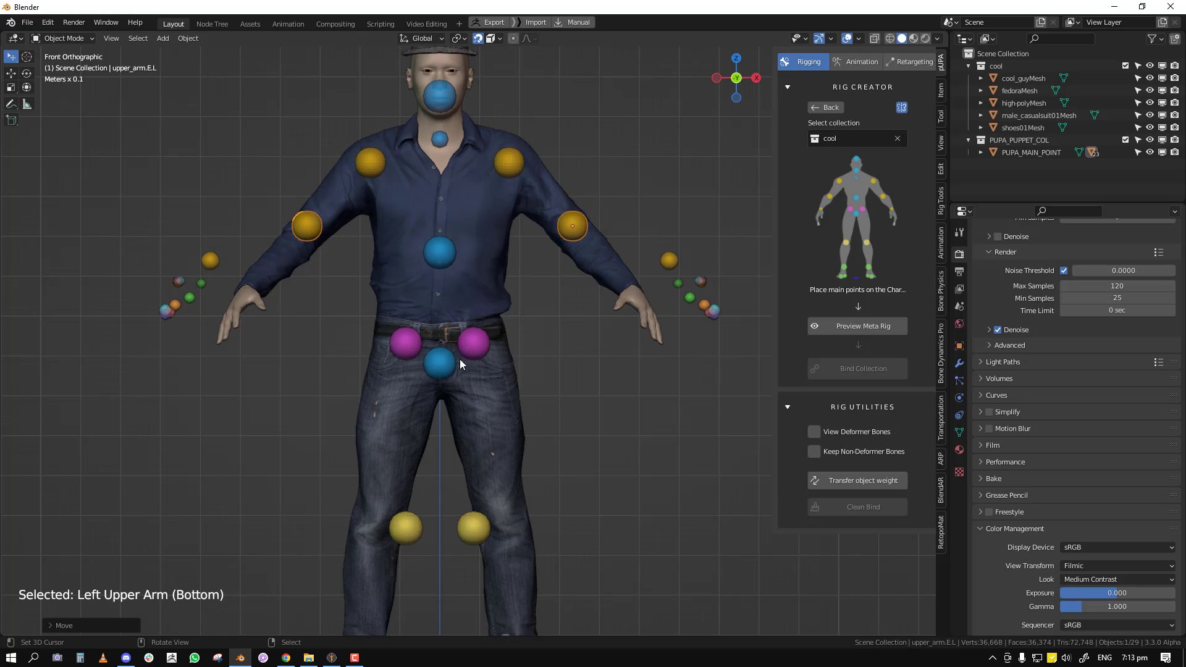
Place the left knee, foot joint, foot front and heel markers on the matching parts of the leg and shoe
right_click_drag(479, 532, 506, 519)
middle_click_drag(522, 545, 529, 311, "shift")
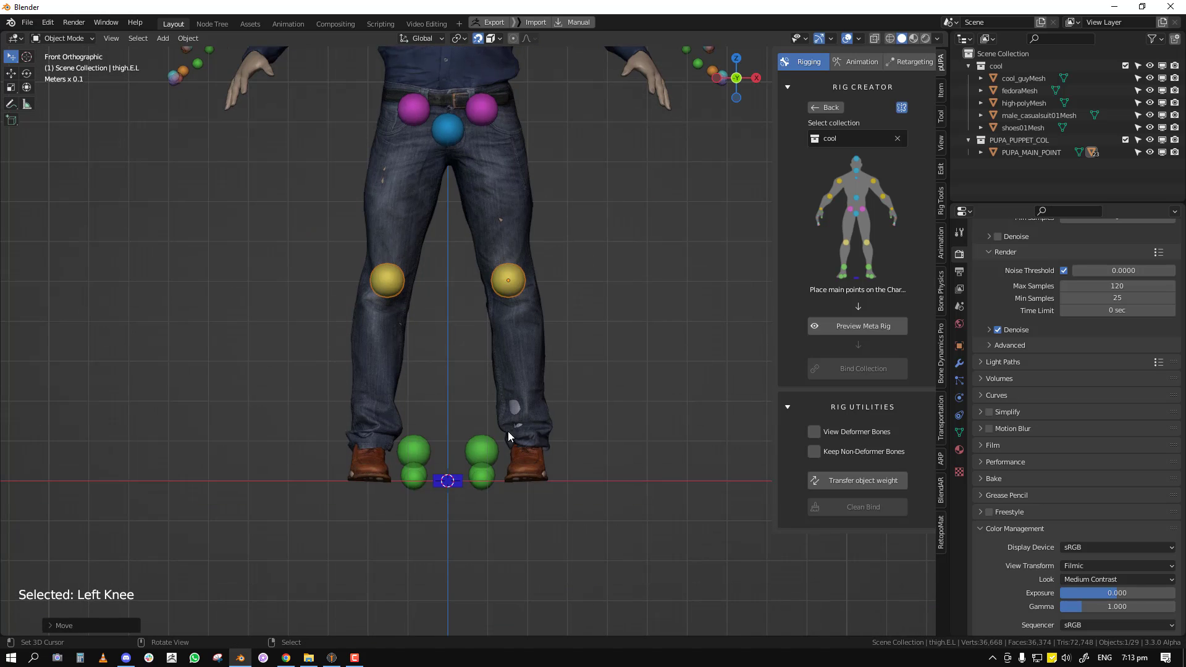
right_click_drag(502, 439, 523, 426)
middle_click_drag(513, 503, 518, 545)
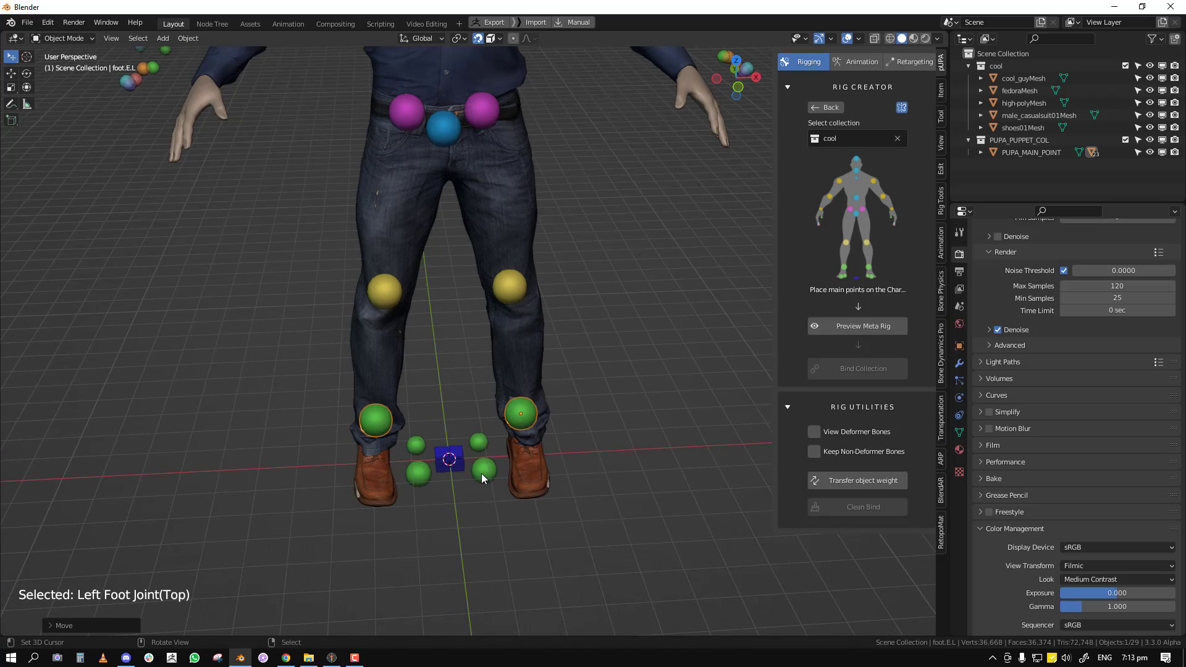
right_click_drag(484, 473, 535, 475)
middle_click_drag(535, 474, 458, 465)
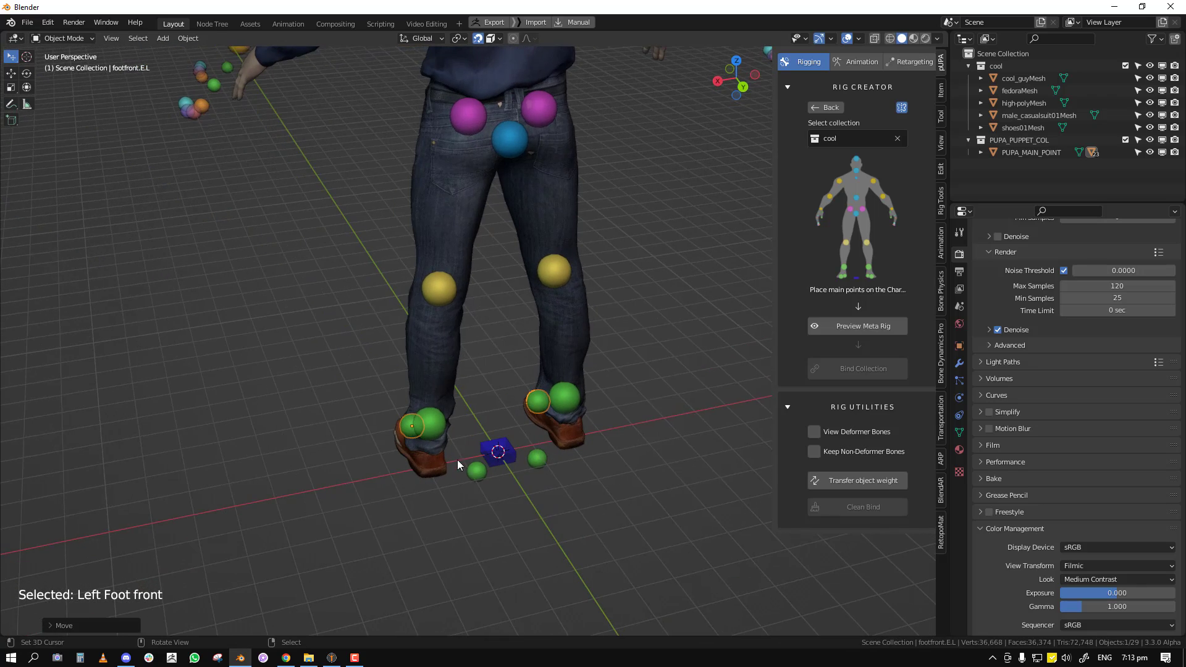
right_click_drag(473, 470, 435, 471)
key("KP_1")
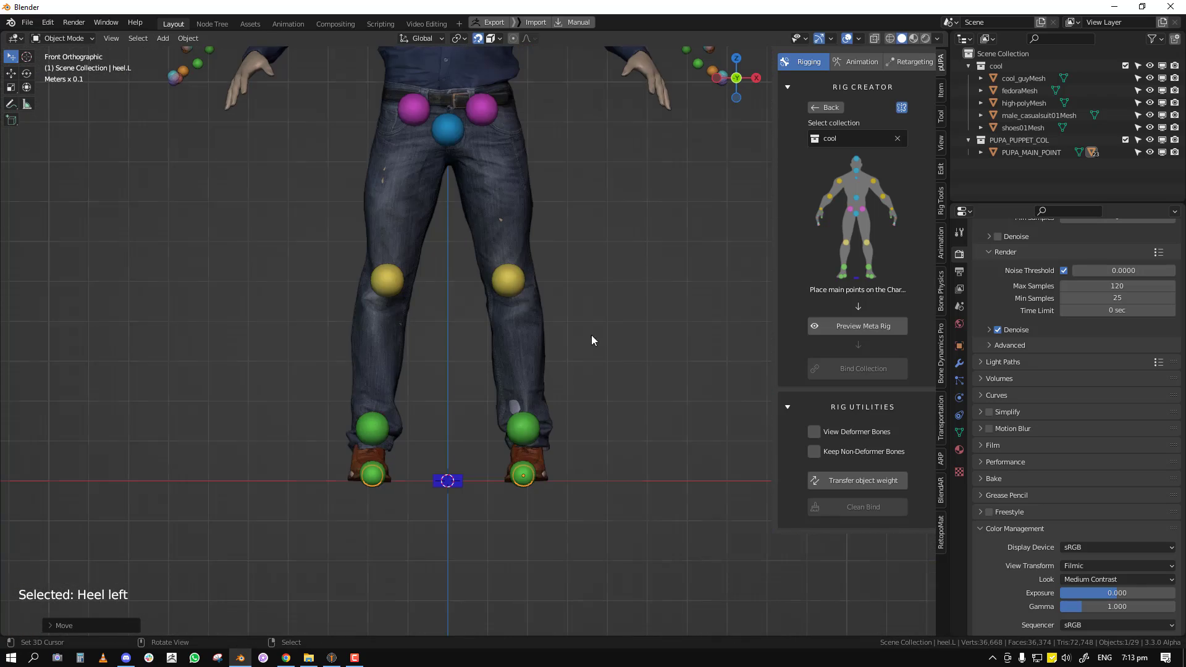
Place the left wrist marker and the thumb's top and bottom markers on the character's hand
middle_click_drag(632, 200, 443, 293, "shift")
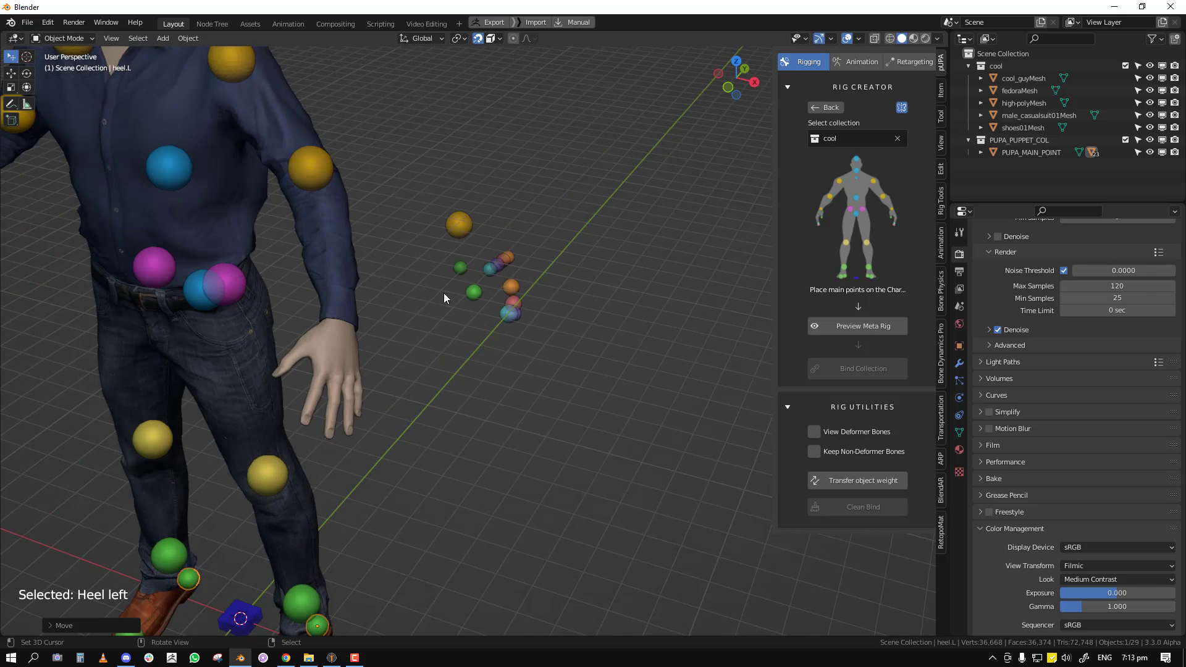
key("KP_1")
right_click(450, 228)
middle_click_drag(426, 253, 363, 402)
key("g")
left_click(399, 358)
right_click(356, 377)
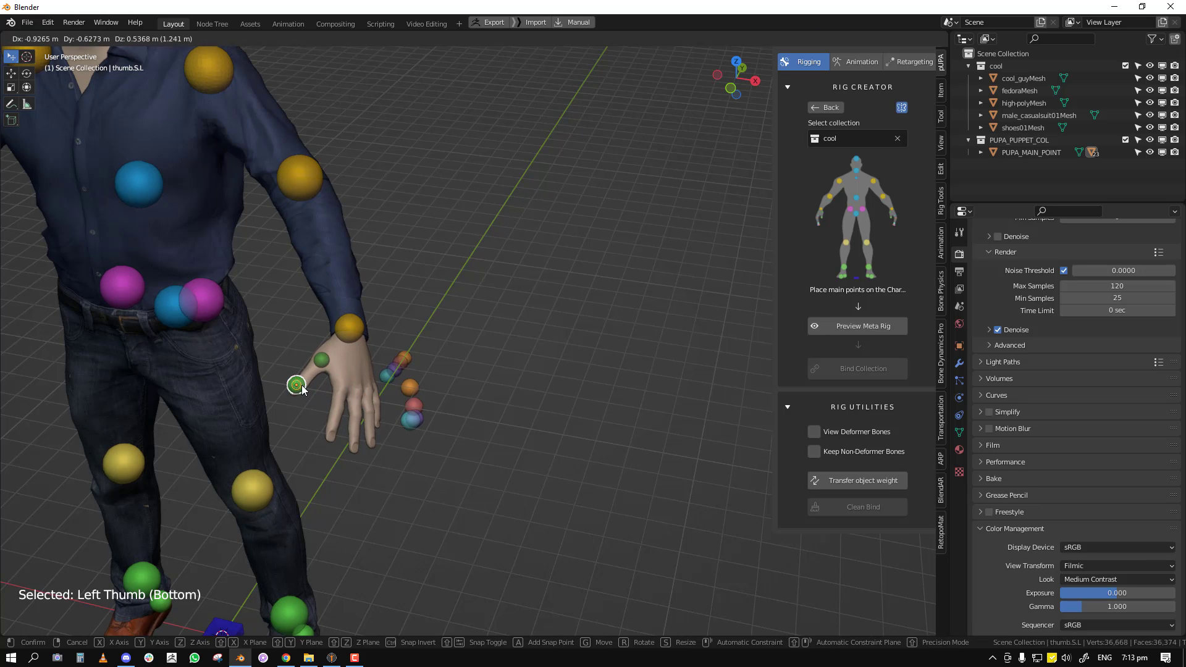
left_click(291, 380)
middle_click_drag(290, 380, 303, 310)
Place the top and bottom markers of the left fore finger and middle finger on their knuckles and fingertips
right_click(332, 313)
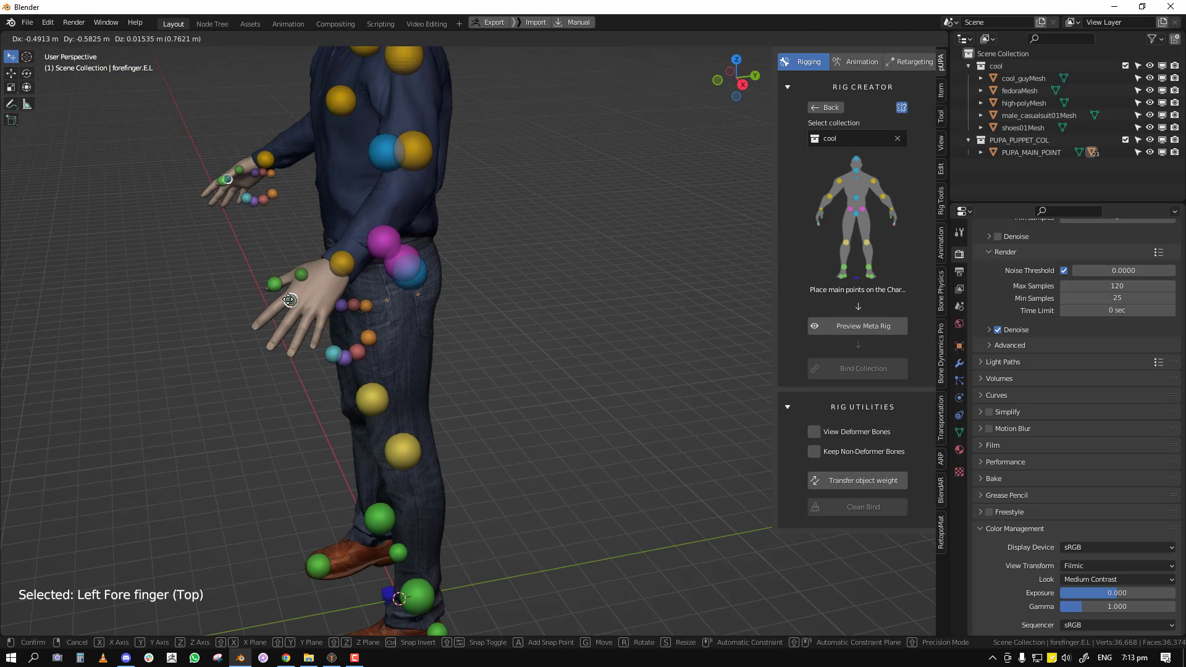
left_click(288, 308)
right_click(326, 358)
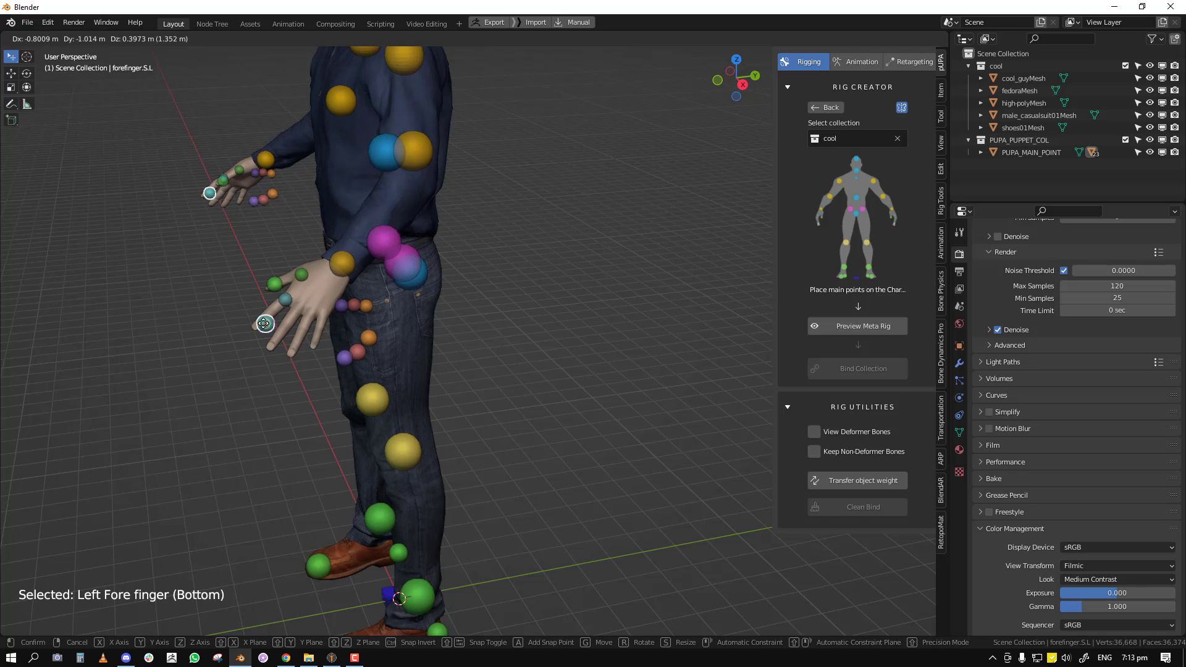
left_click(255, 324)
scroll(368, 325, "up", 3)
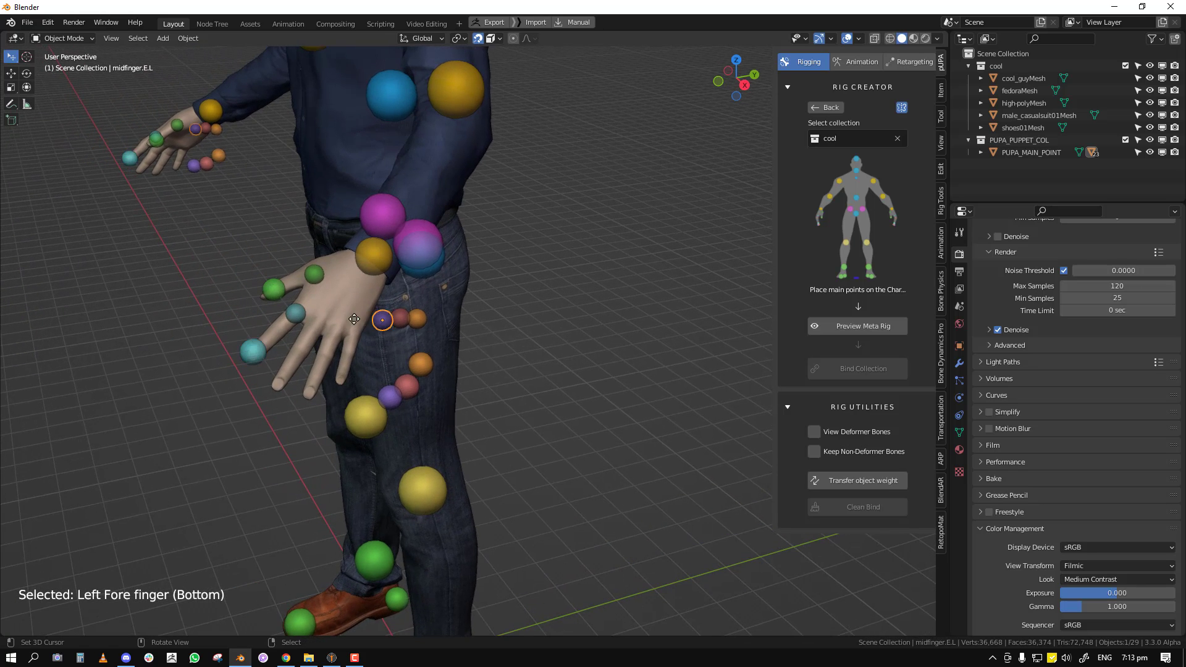
right_click(388, 325)
left_click(326, 330)
right_click(399, 406)
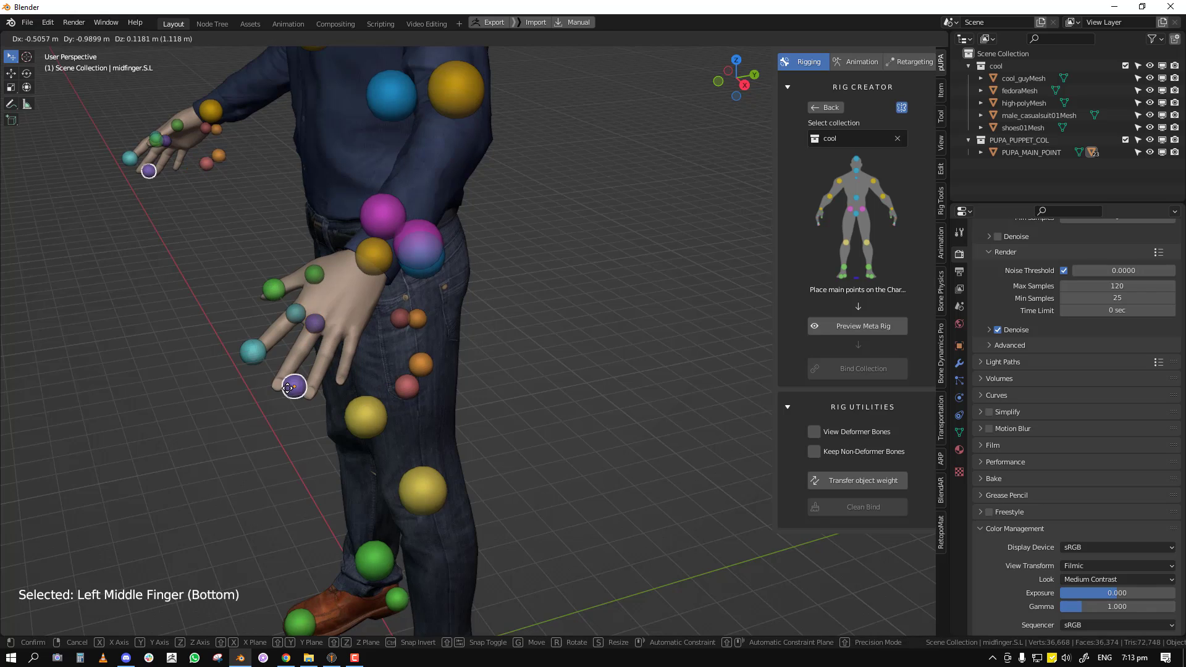
left_click(283, 395)
Place the top and bottom markers of the left ring finger and little finger on their knuckles and fingertips
right_click(397, 323)
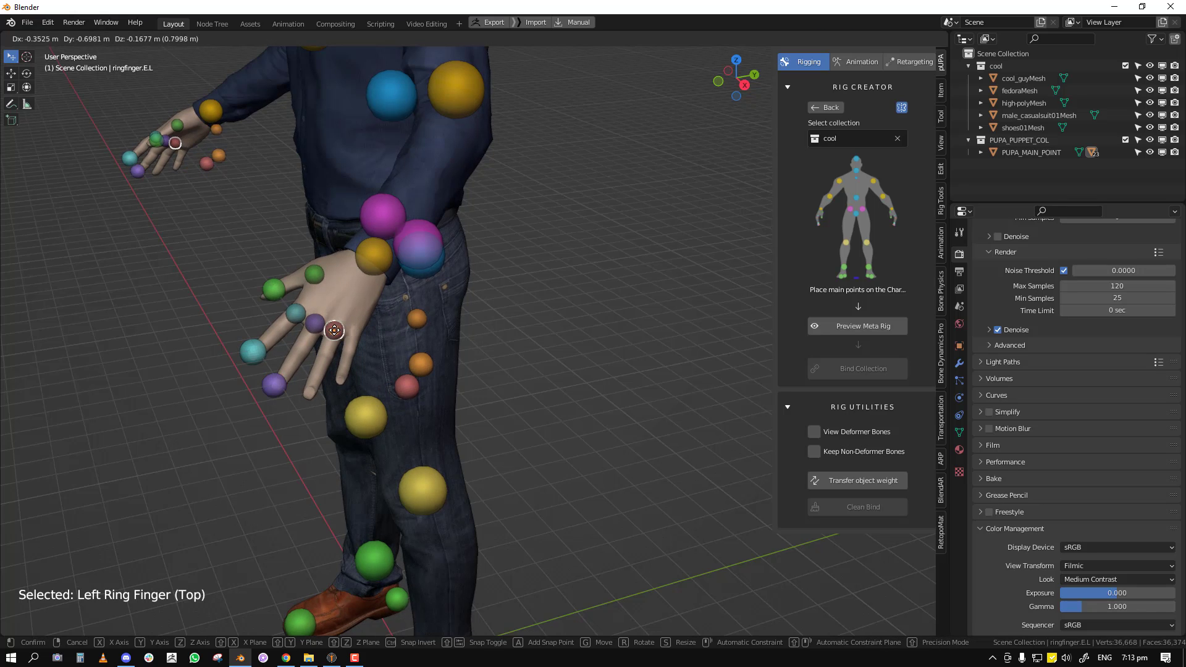
left_click(333, 331)
right_click(350, 387)
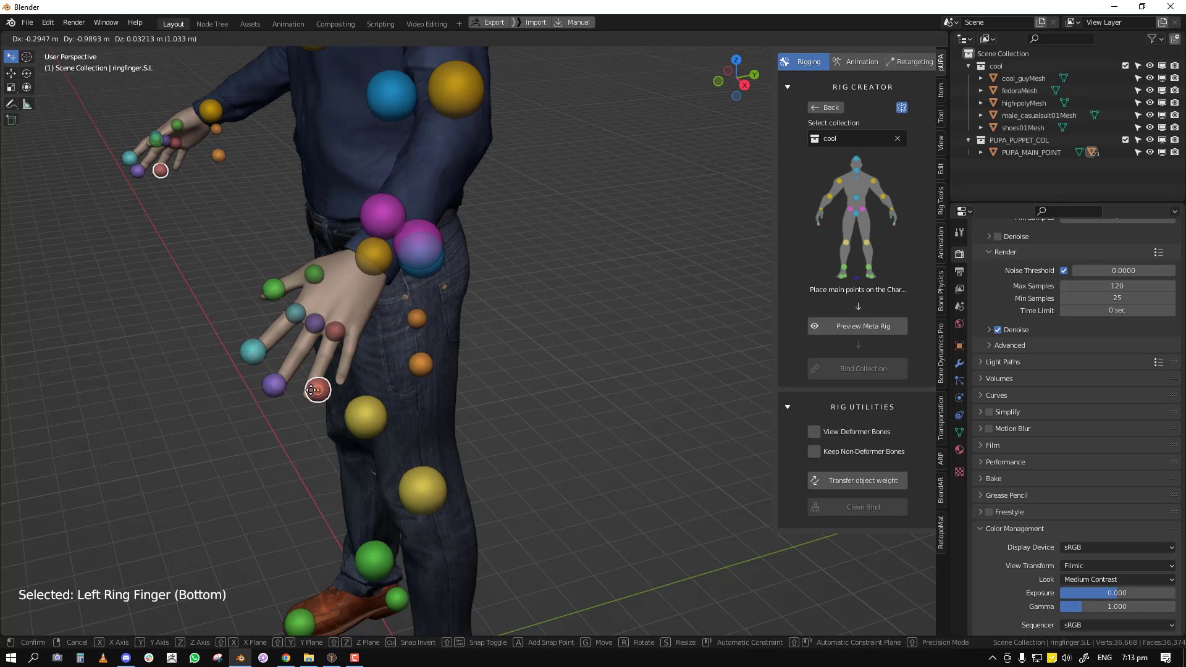
left_click(309, 391)
right_click(419, 319)
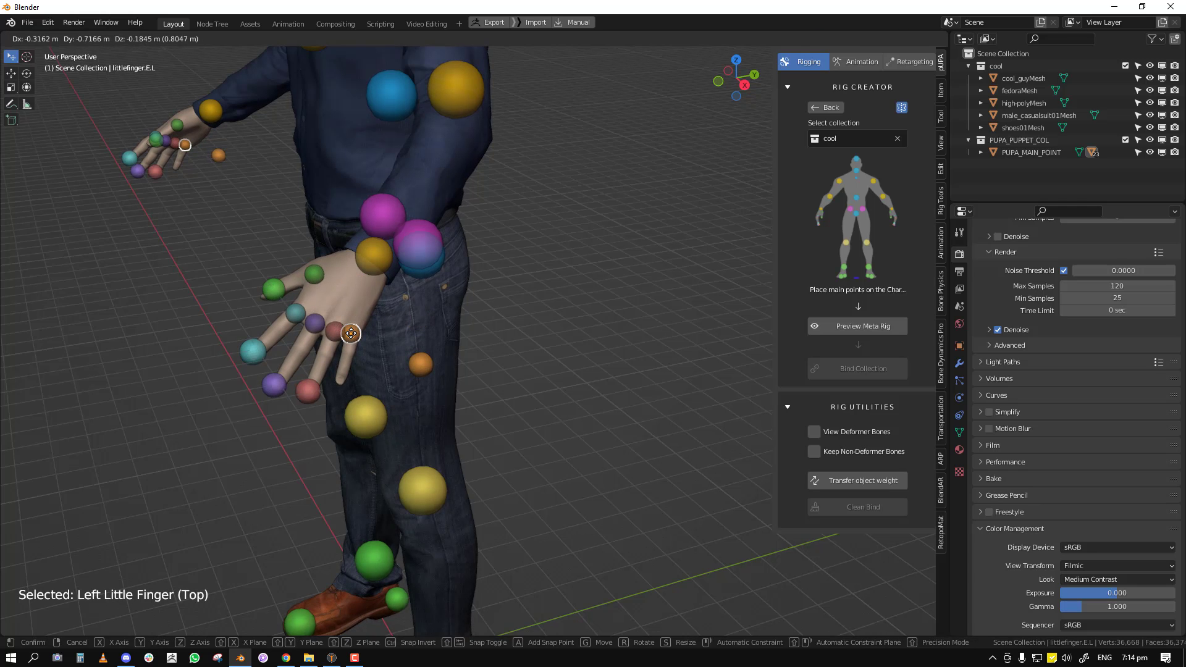
left_click(351, 333)
right_click_drag(424, 363, 341, 375)
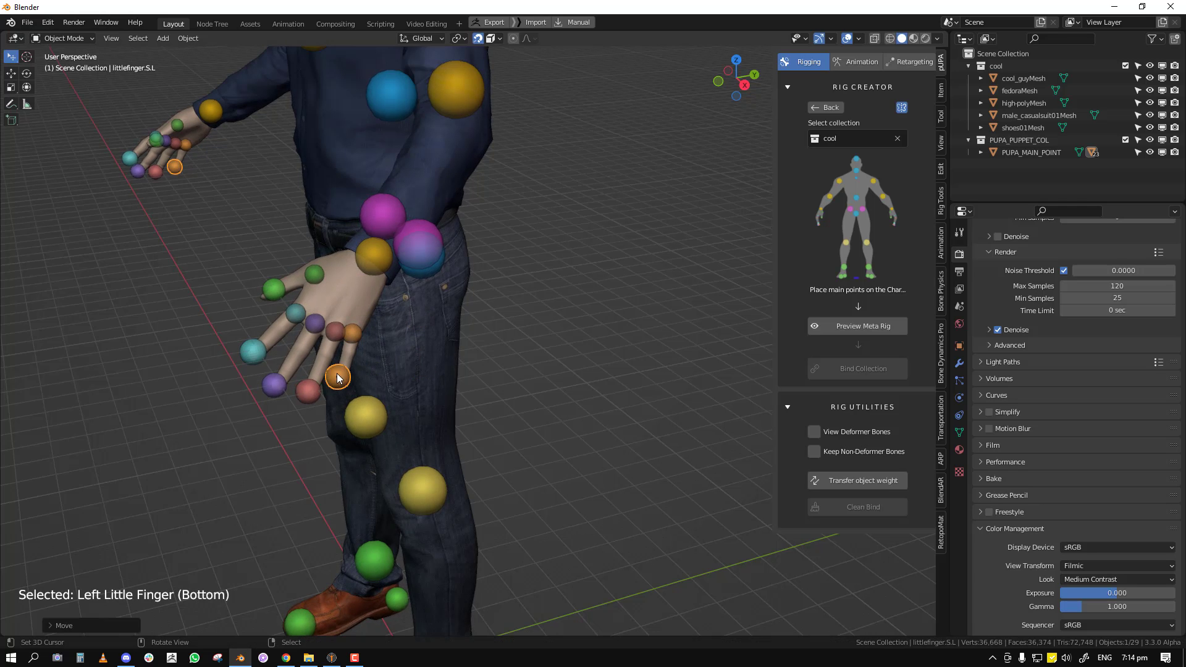
Move the neck and head markers forward in side view to line up with the character's neck and head
scroll(395, 343, "down", 4)
middle_click_drag(400, 340, 545, 308)
middle_click_drag(438, 366, 485, 422, "shift")
middle_click_drag(485, 422, 547, 365)
key("KP_1")
middle_click_drag(343, 198, 517, 374, "shift")
scroll(516, 374, "up", 2)
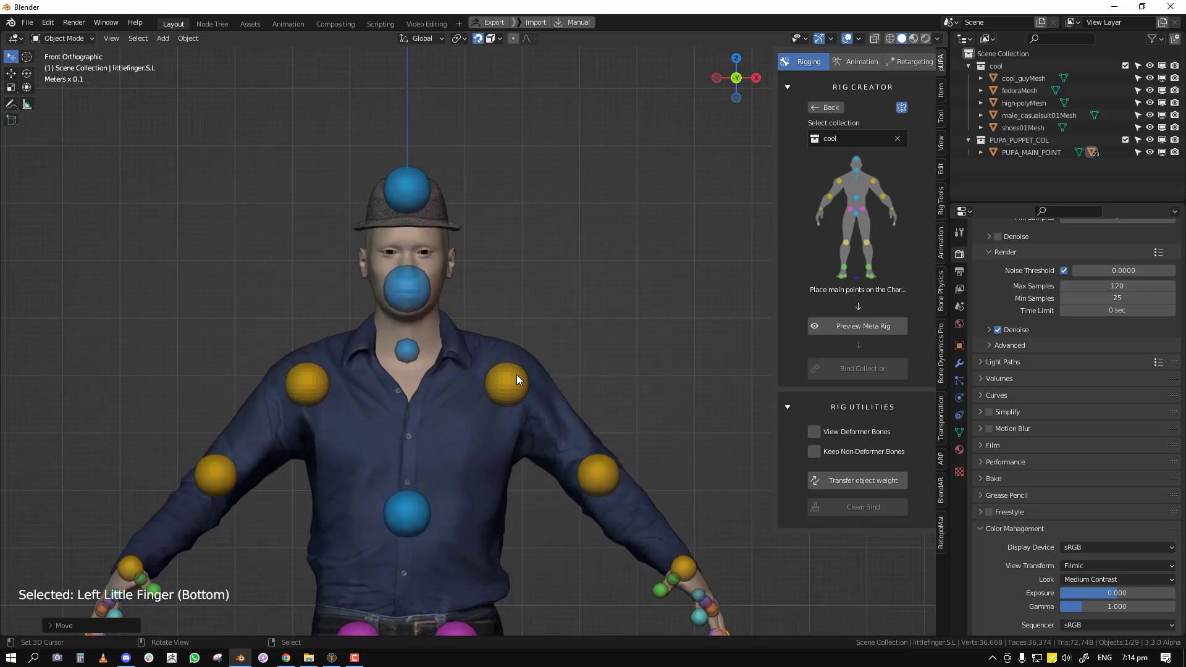
key("KP_3")
left_click_drag(529, 339, 530, 342)
left_click_drag(536, 275, 519, 277)
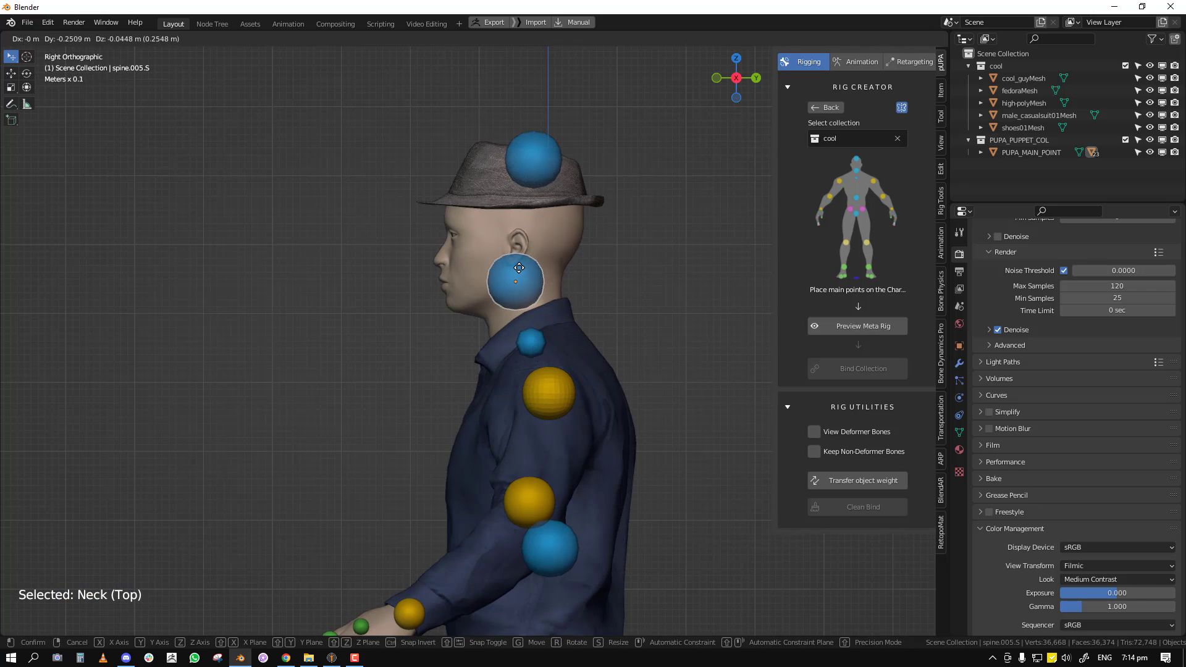
left_click_drag(535, 159, 517, 160)
key("KP_1")
Preview the meta rig and check how its bones fit the body, legs and hands
scroll(584, 278, "down", 4)
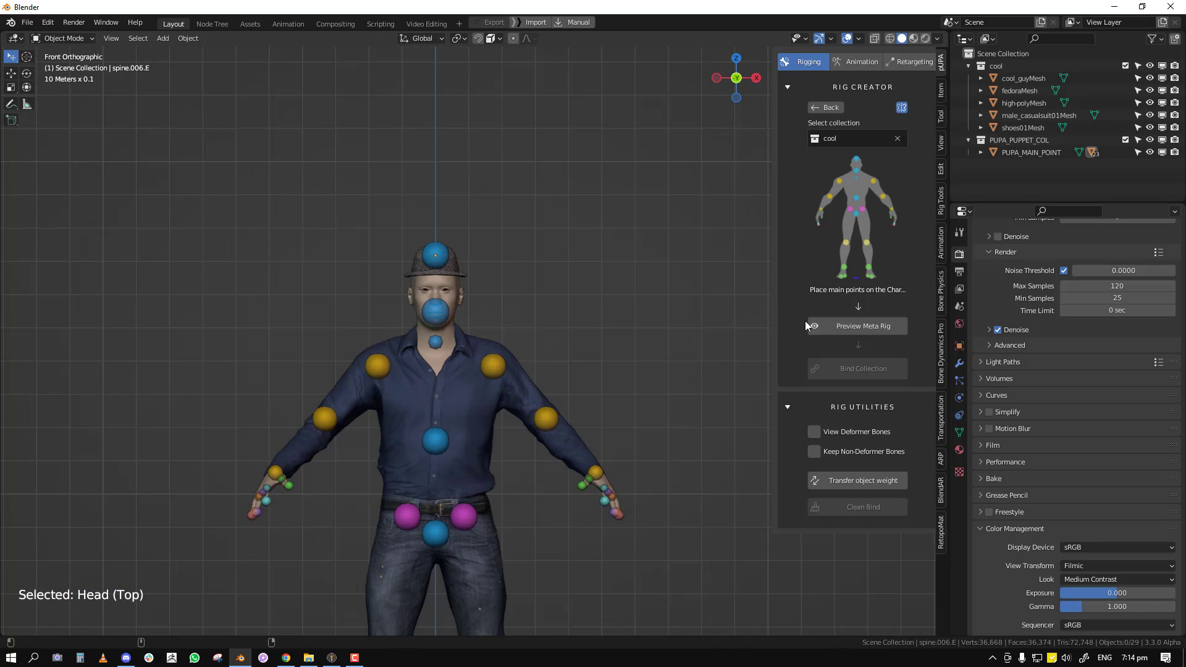
left_click(813, 325)
middle_click_drag(440, 213, 448, 171, "shift")
middle_click_drag(494, 513, 494, 237, "shift")
middle_click_drag(498, 237, 363, 268)
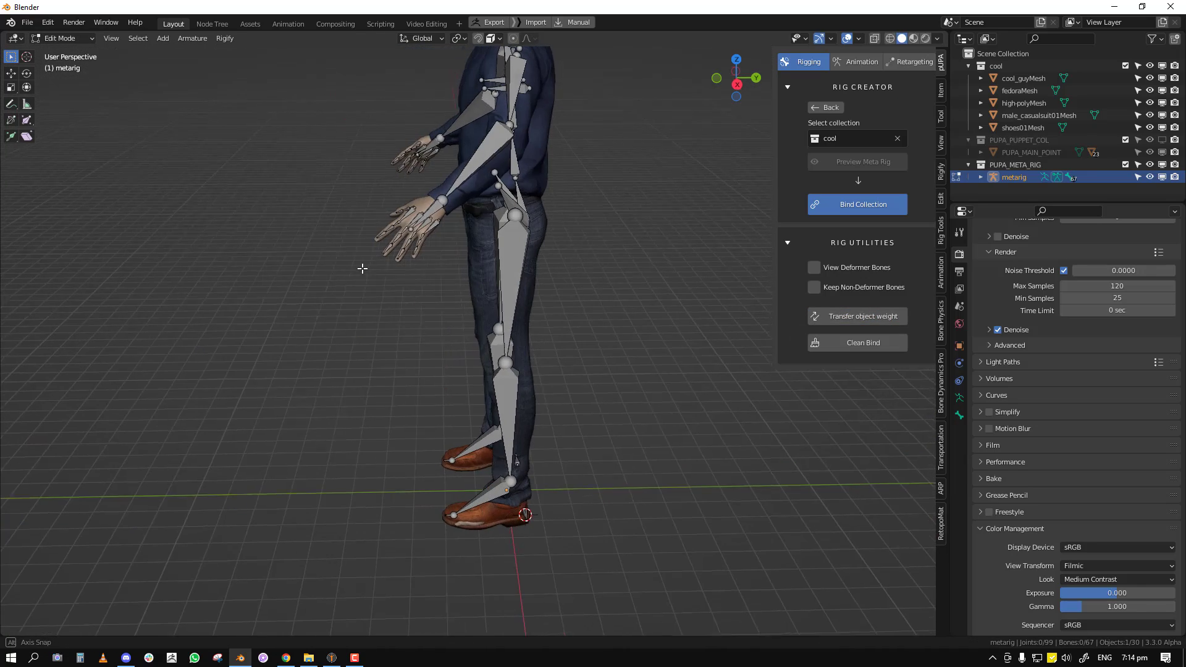
middle_click_drag(488, 323, 494, 409, "shift")
scroll(488, 395, "up", 5)
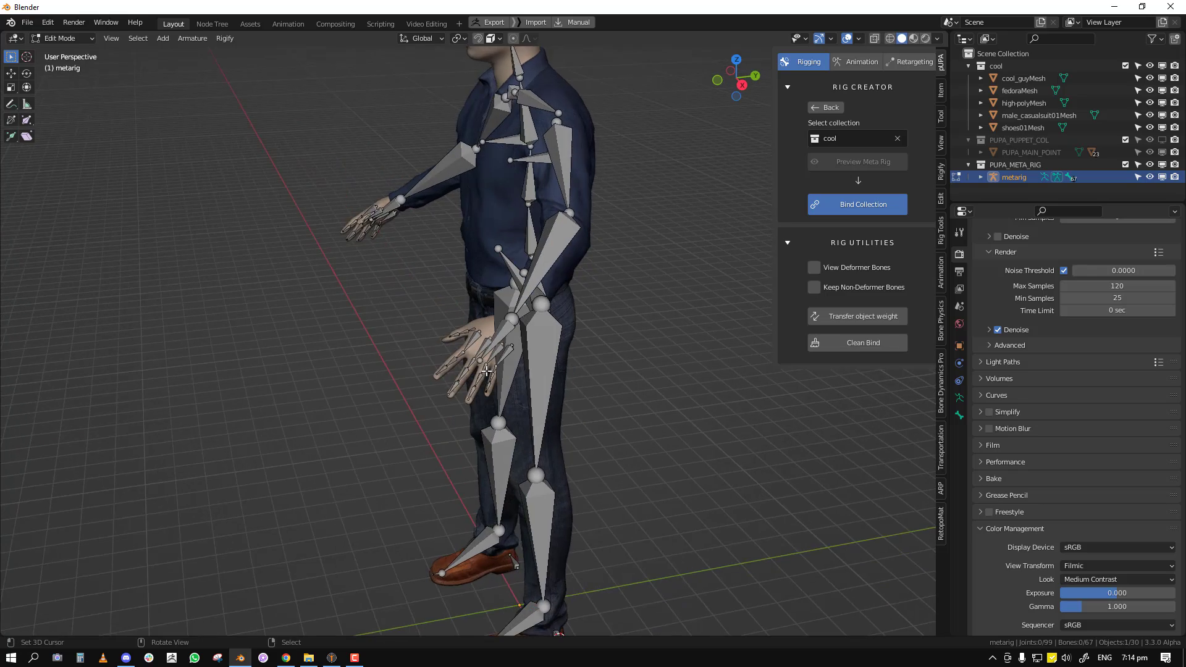
middle_click_drag(424, 345, 457, 389)
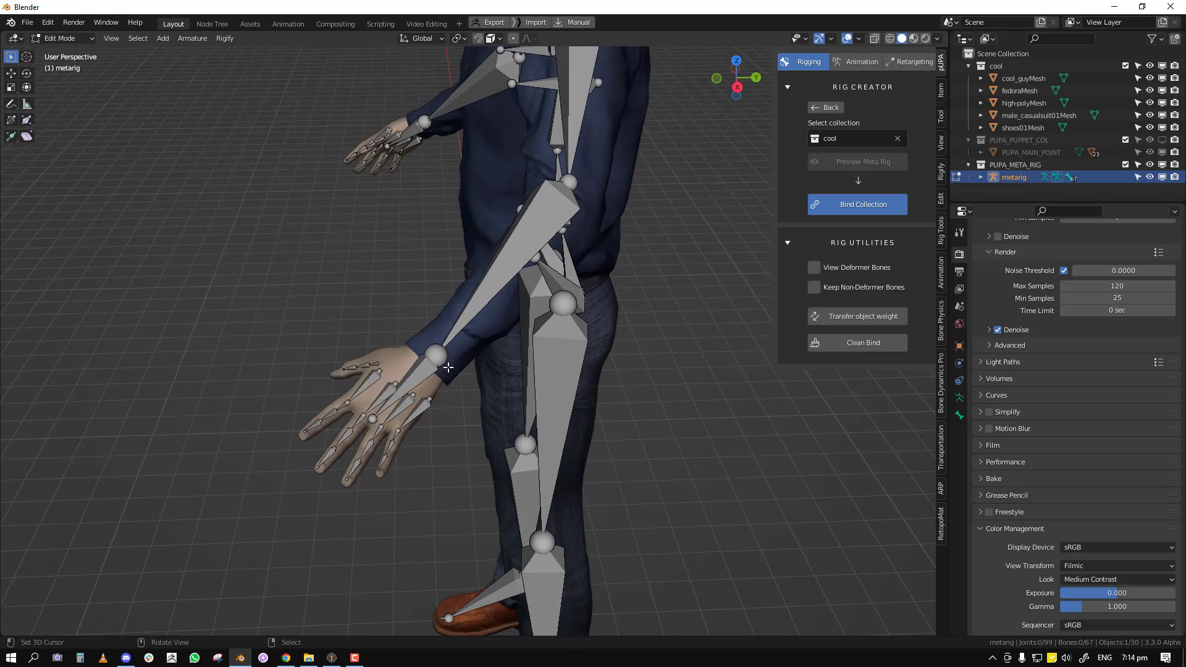
Adjust the left knee, ball-of-foot and ankle joints in side view so the leg bones follow the trousers and shoe
key("KP_3")
middle_click_drag(520, 462, 517, 193, "shift")
right_click_drag(539, 337, 524, 335)
middle_click_drag(513, 488, 471, 344, "shift")
right_click_drag(414, 477, 443, 475)
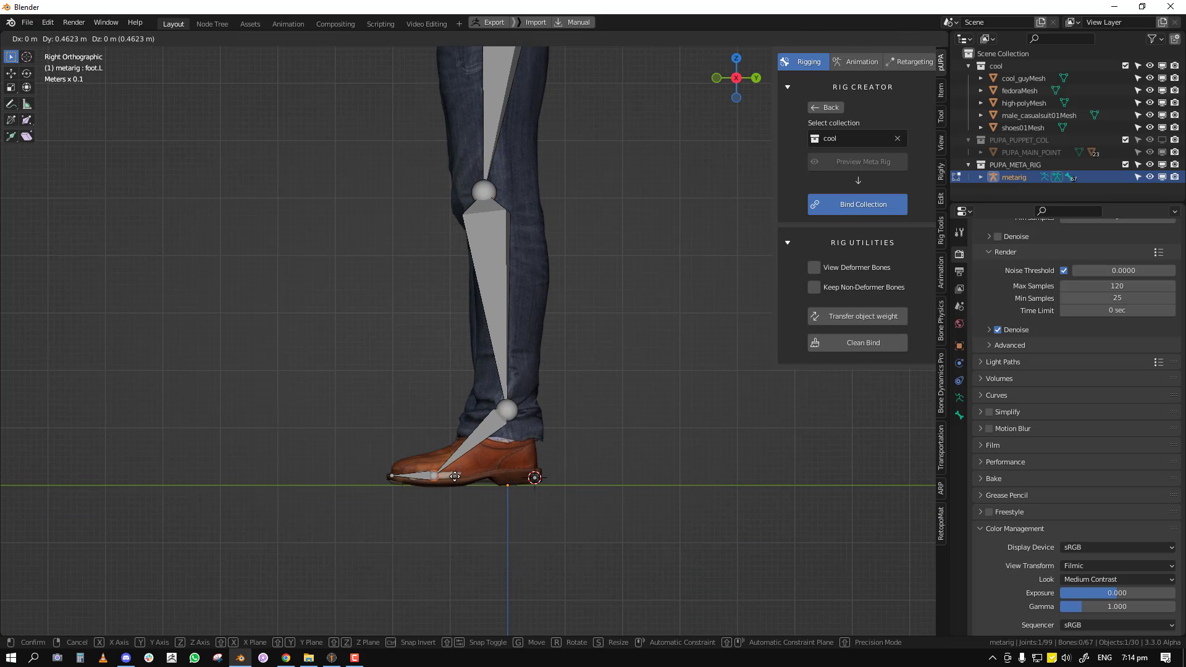
right_click_drag(515, 411, 516, 421)
Move the top joint of the left thigh bone outward and down in front view to fit the hip
key("KP_1")
scroll(606, 361, "down", 3)
middle_click_drag(552, 219, 546, 409, "shift")
scroll(543, 395, "up", 2)
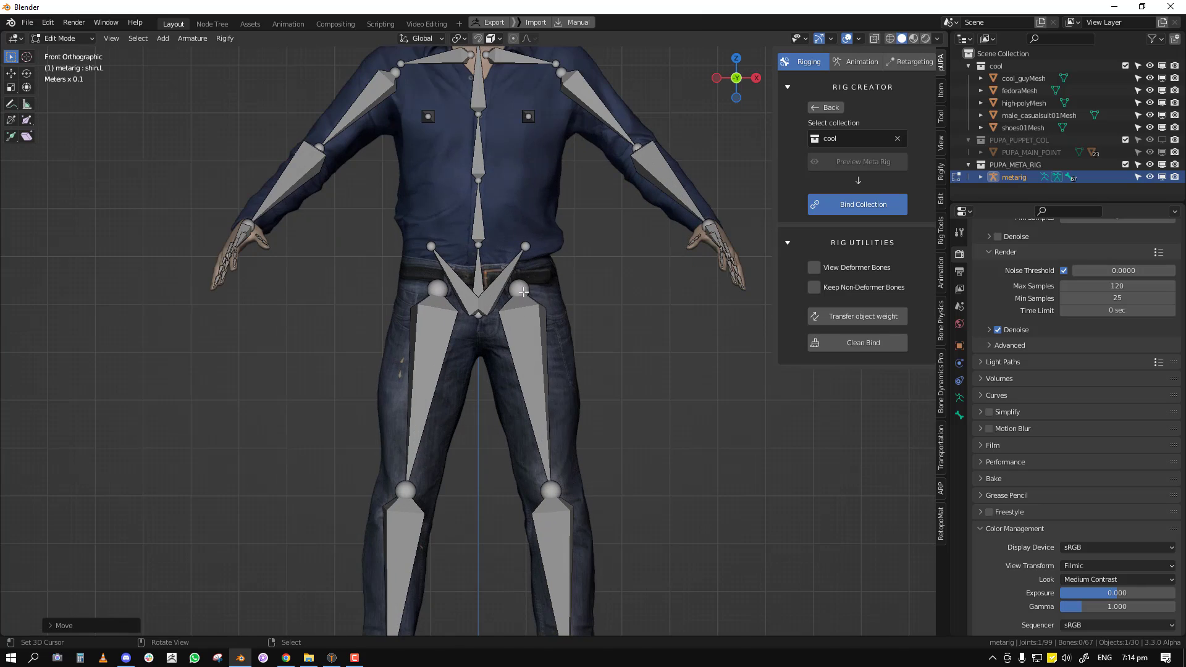
right_click_drag(525, 293, 541, 328)
Select the left breast bone and move it slightly down in side view with the Move tool
middle_click_drag(541, 327, 543, 413, "shift")
middle_click_drag(571, 256, 516, 309)
right_click(535, 252)
key("KP_3")
key("shift+space")
key("g")
mouse_move(545, 233)
left_mouse_down()
mouse_move(508, 235)
mouse_move(543, 245)
left_mouse_up()
key("KP_1")
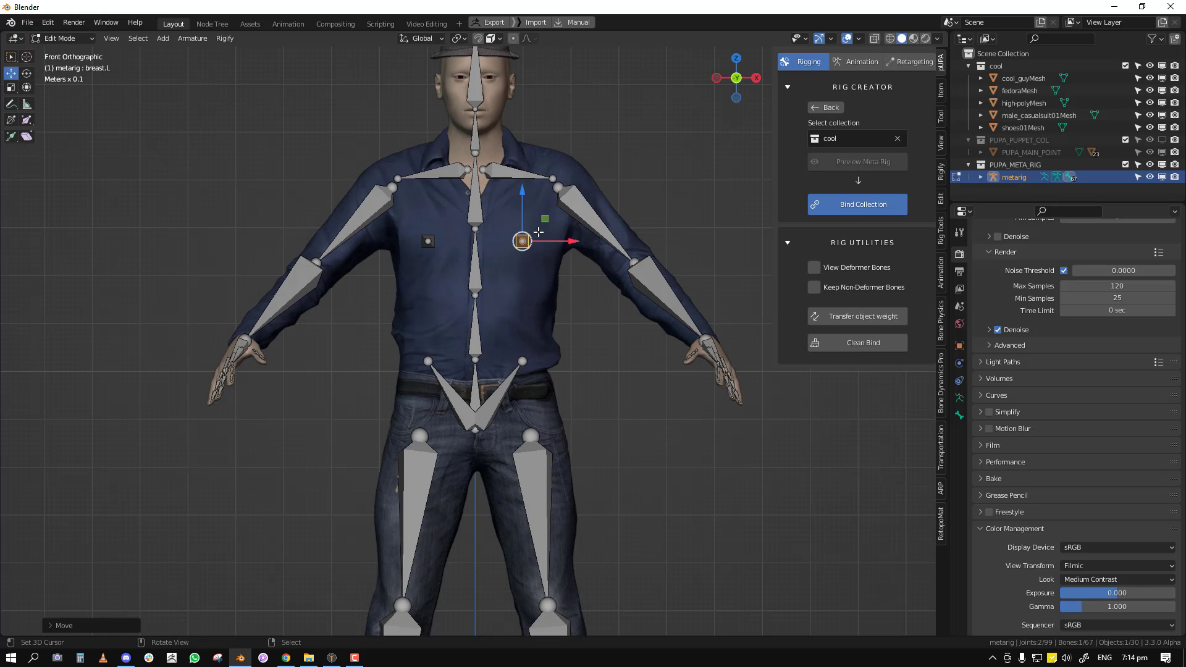
Check the upper body bones from the side, leave Edit Mode and bind the cool collection to the rig
middle_click_drag(518, 147, 517, 242, "shift")
scroll(517, 242, "up", 1)
key("KP_3")
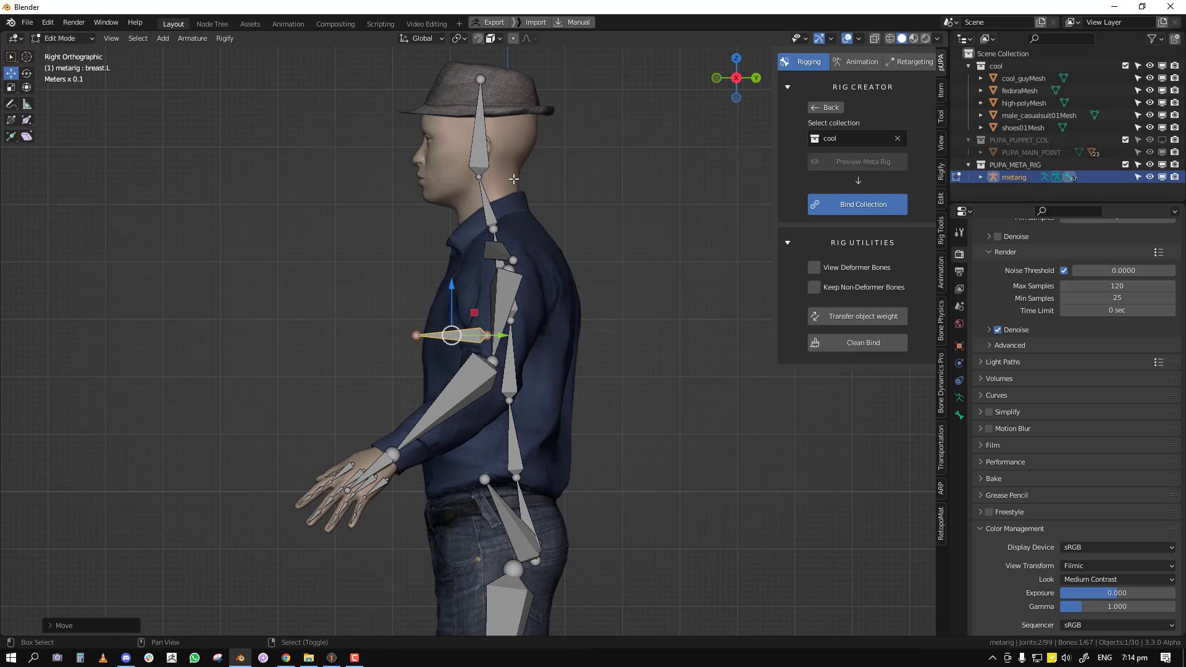
middle_click_drag(513, 178, 550, 252, "shift")
scroll(550, 251, "up", 1)
scroll(502, 228, "down", 2)
middle_click_drag(518, 296, 747, 312)
key("Tab")
middle_click_drag(633, 335, 709, 218)
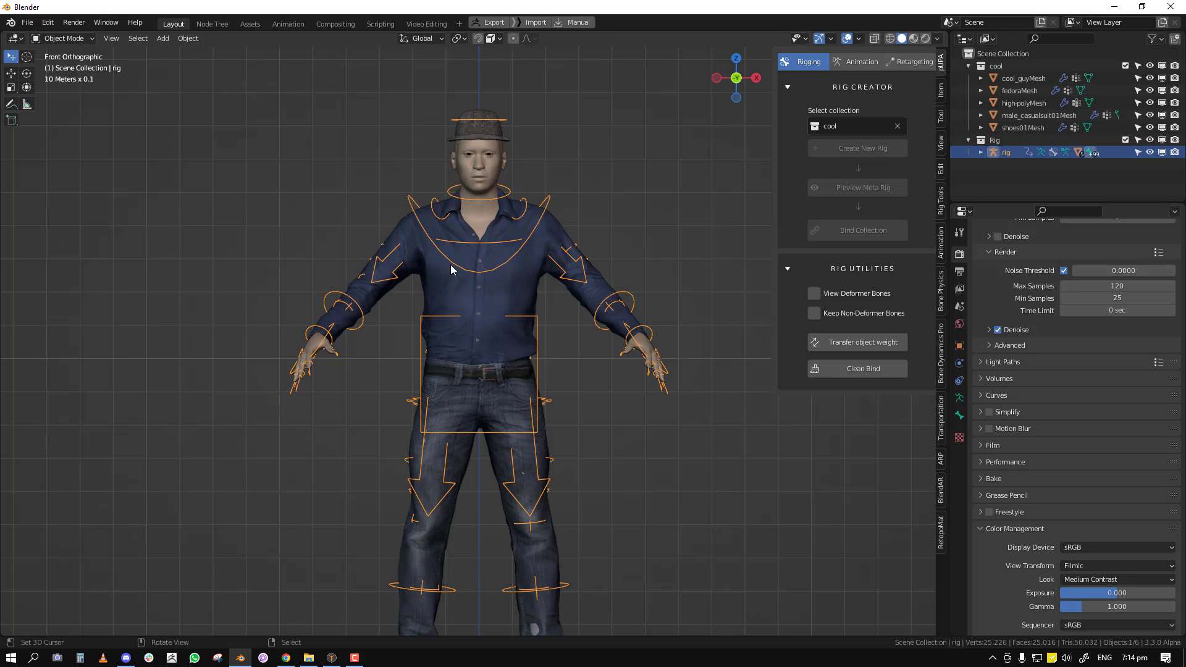
Switch the rig to Pose Mode and lower the torso control to put the character in a crouch
key("ctrl+Tab")
left_click_drag(543, 358, 543, 484)
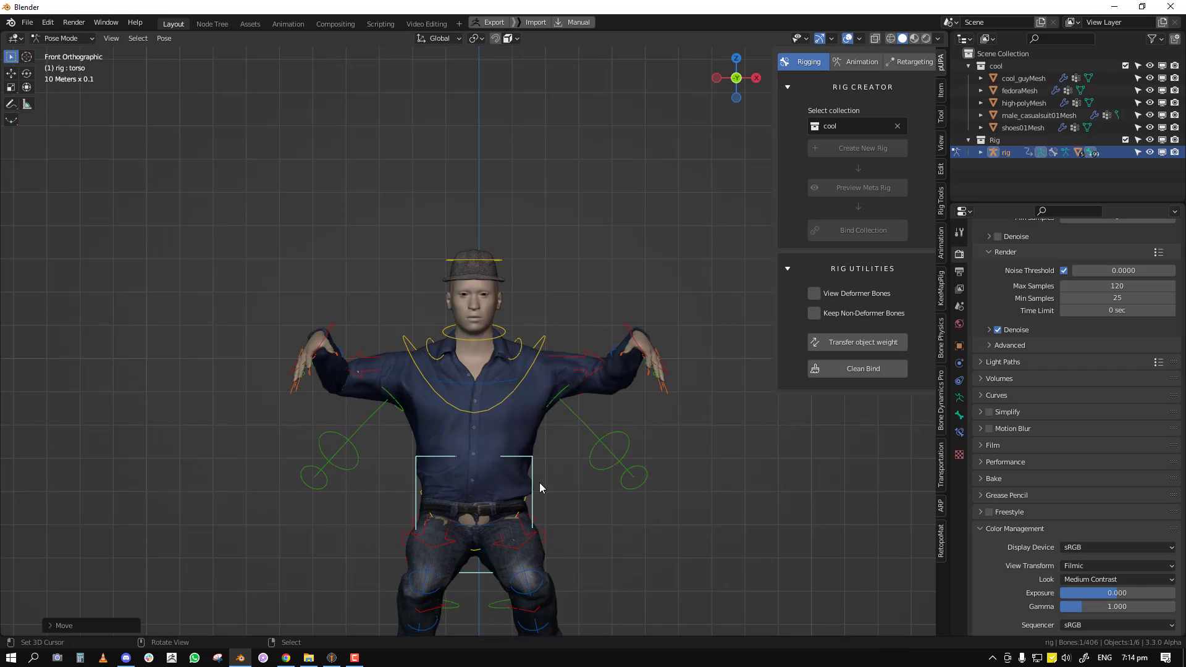
key("KP_3")
middle_click_drag(593, 524, 601, 419, "shift")
key("g")
right_click(644, 315)
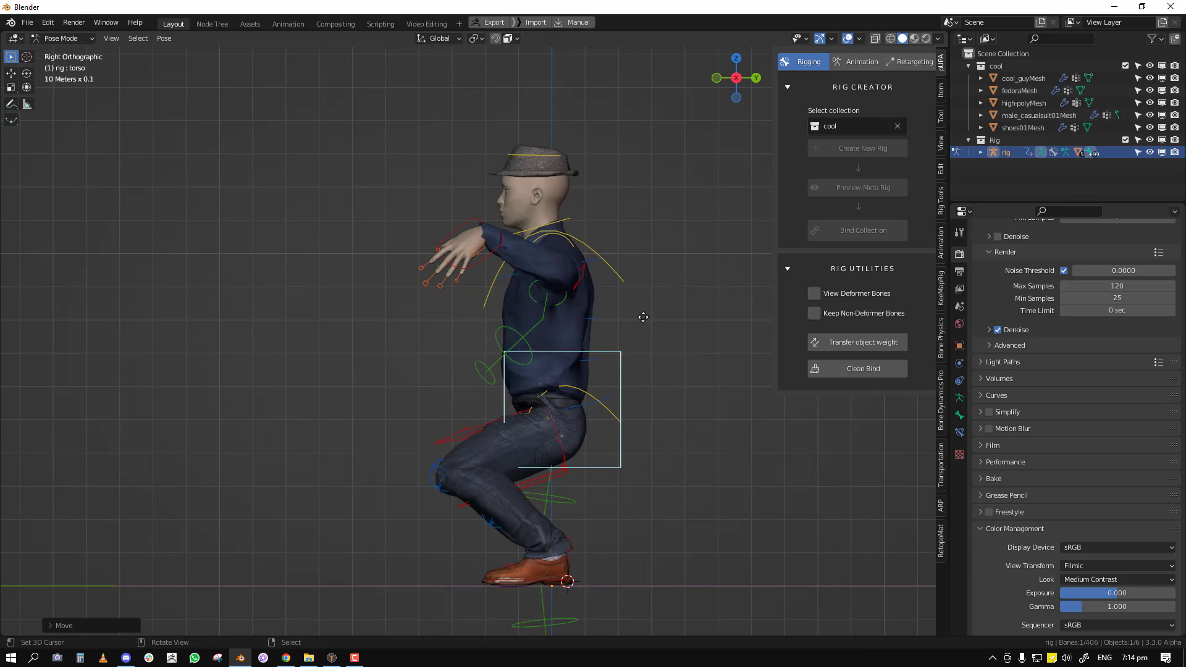
Select all of the rig's bones in Pose Mode and clear their location to bring the character out of the crouch
key("KP_1")
key("g")
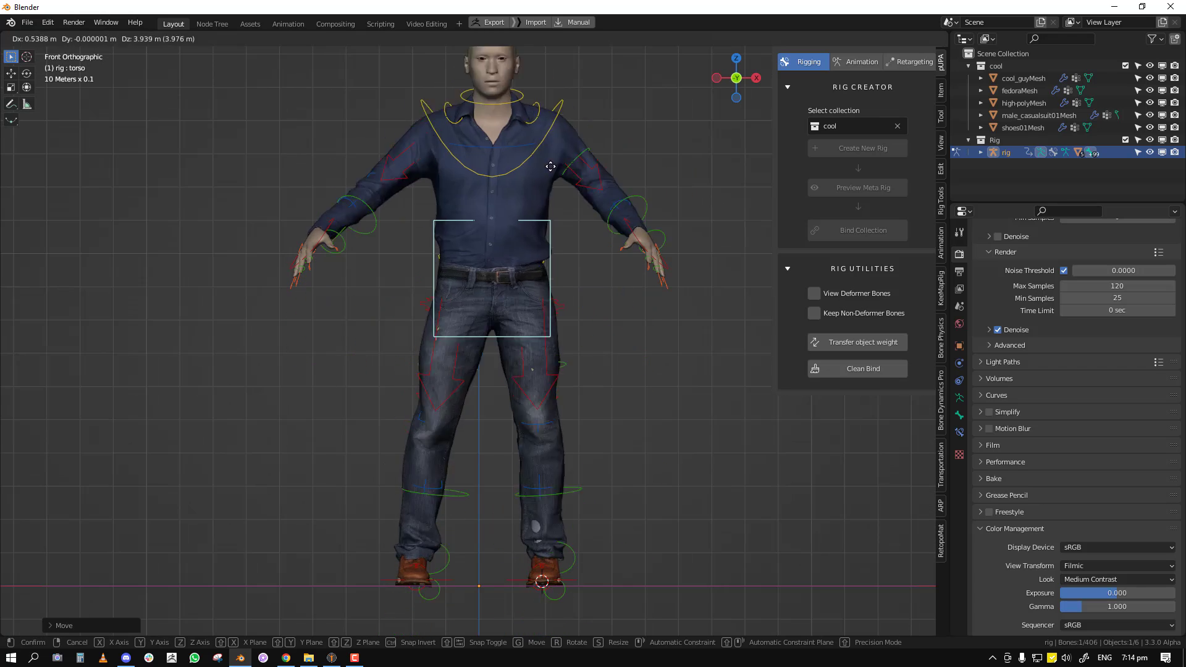
right_click(542, 269)
key("a")
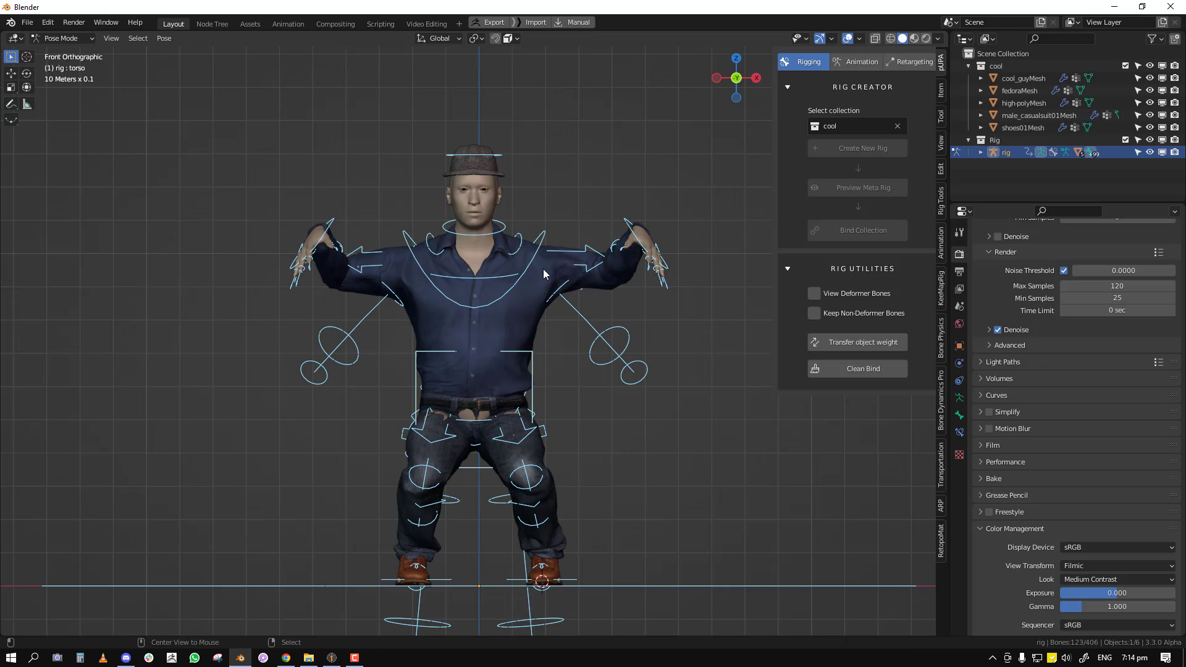
key("alt+g")
middle_click_drag(577, 244, 554, 240)
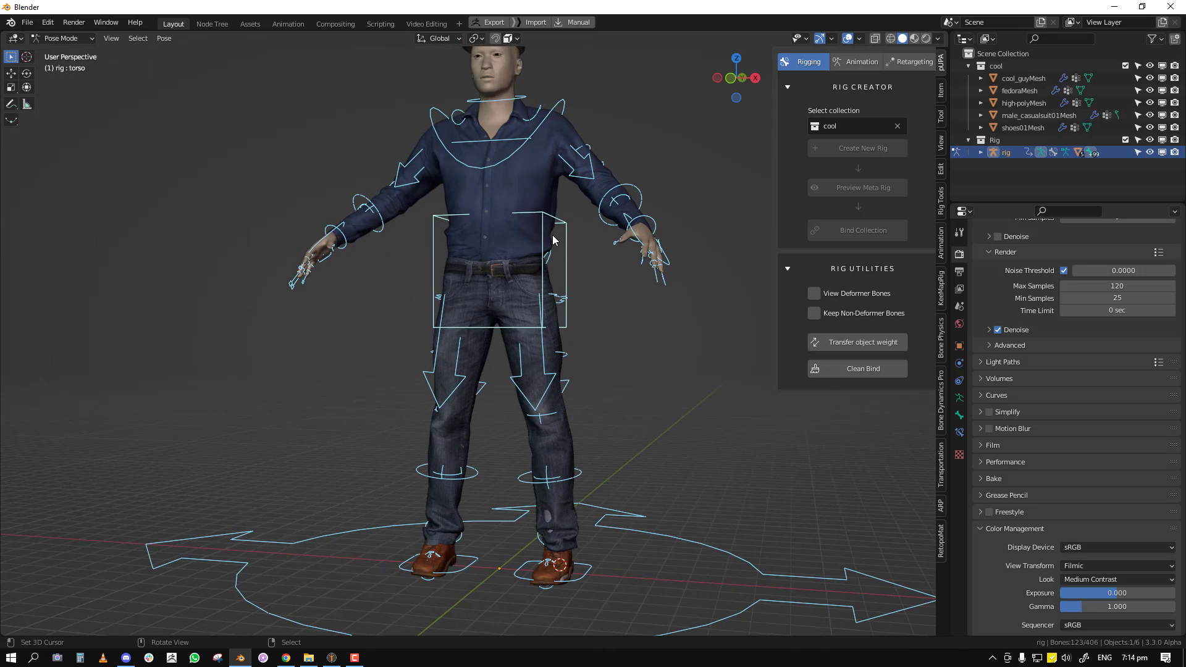
key("ctrl+Tab")
key("g")
right_click(566, 268)
key("ctrl+Tab")
left_click(565, 223)
key("g")
left_click(539, 326)
key("ctrl+z")
Switch to Object Mode, select the male_casualsuit01Mesh clothing and remove its Armature modifier
key("ctrl+Tab")
key("KP_1")
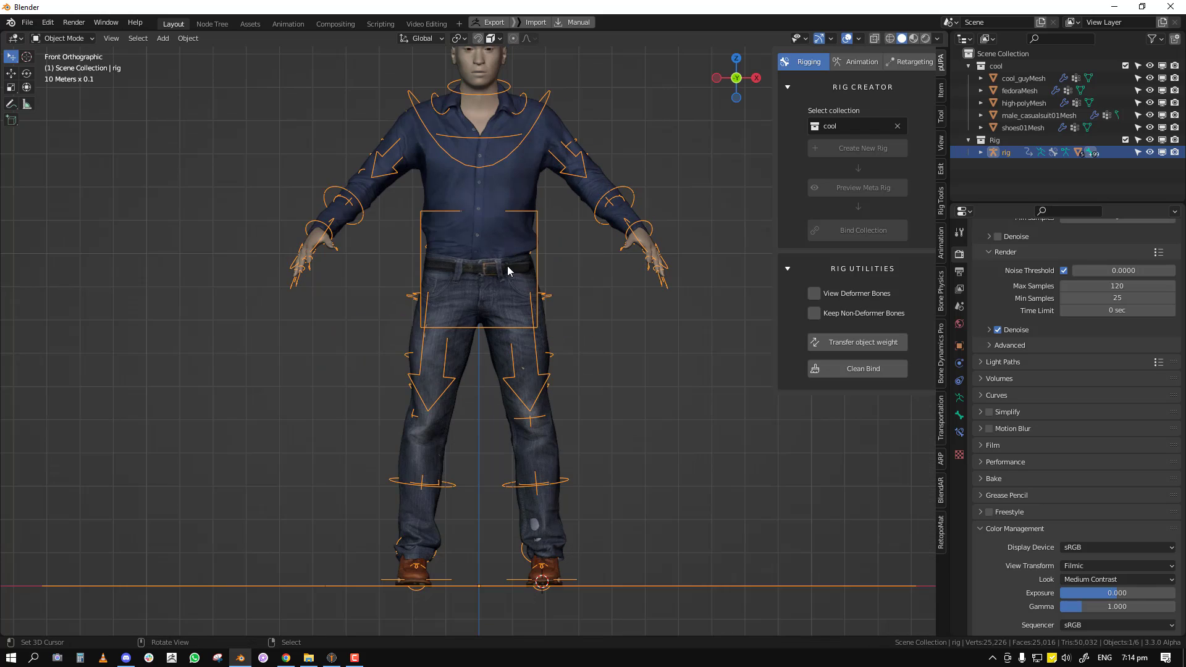
right_click(497, 251)
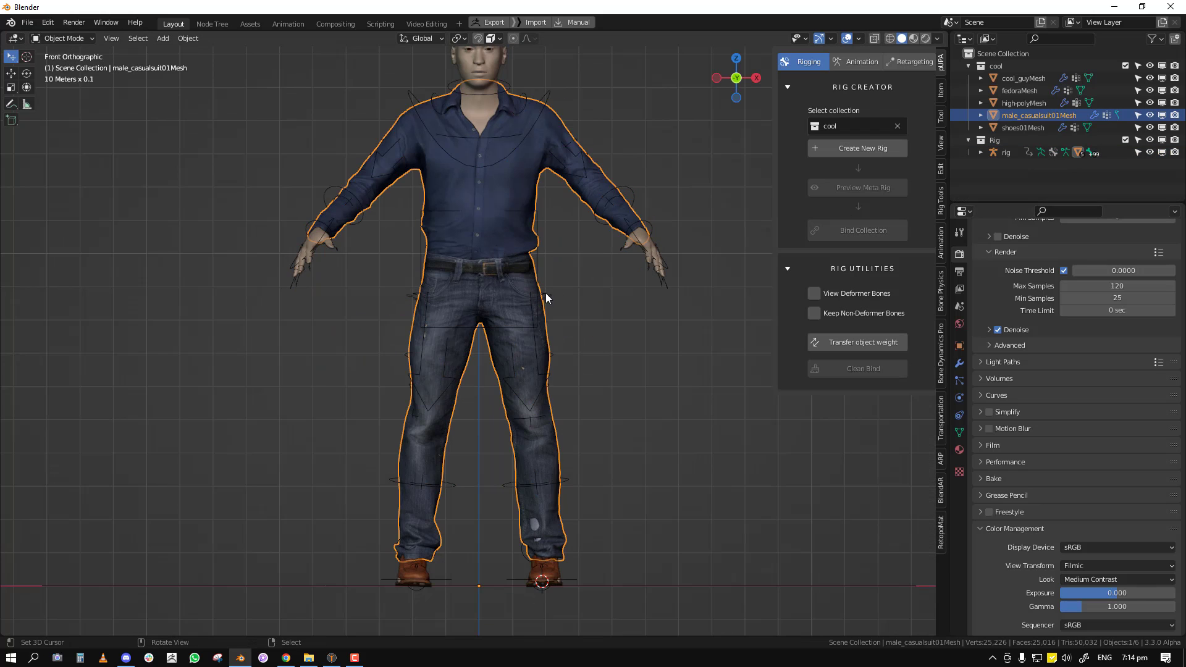
left_click(960, 364)
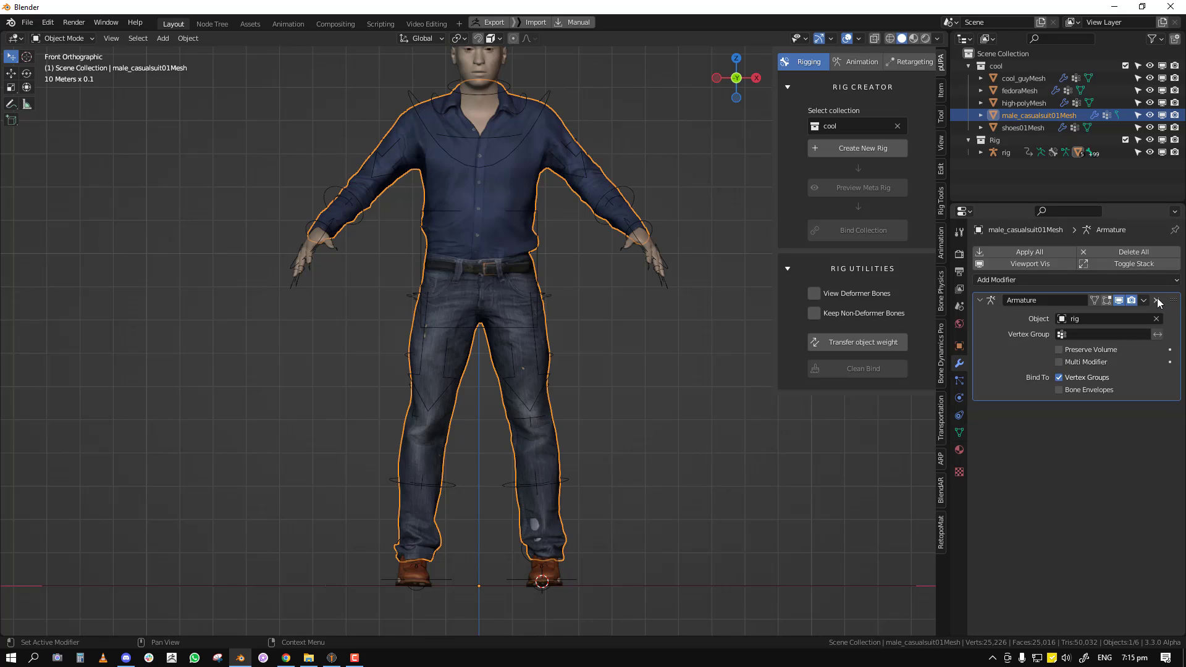
left_click(1157, 301)
Delete all vertex groups from the male_casualsuit01Mesh clothing
left_click(959, 433)
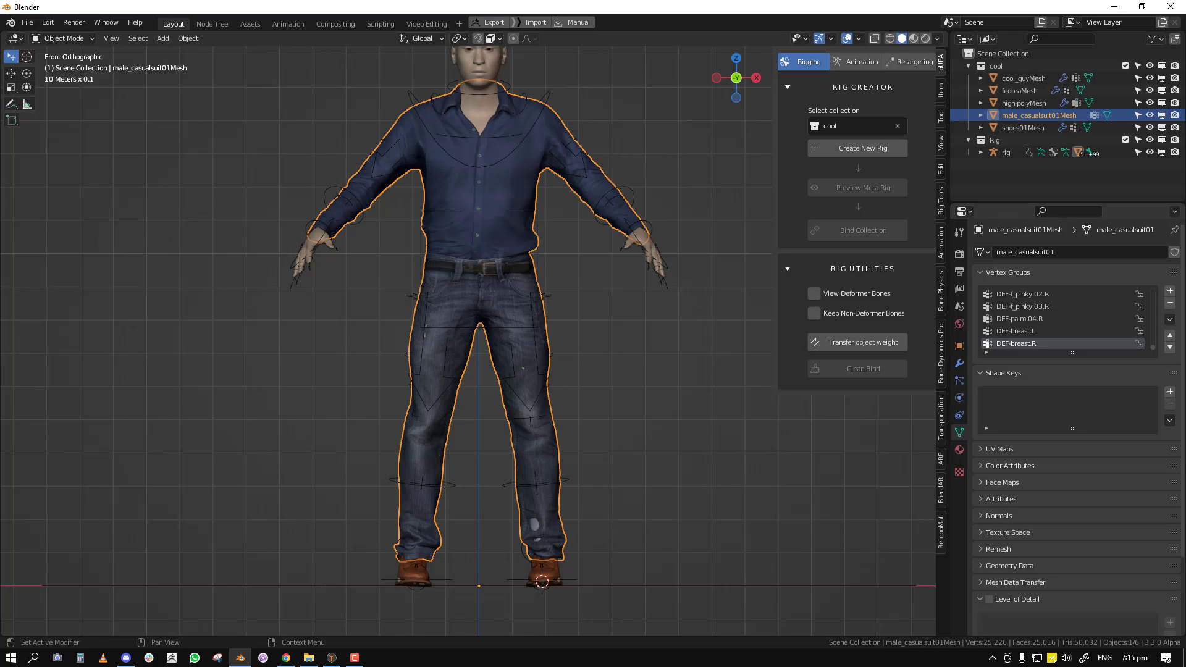
left_click(1171, 320)
left_click(1087, 463)
Transfer the weights from the cool_guyMesh body to the male_casualsuit01Mesh clothing, using rig as the rig
middle_click_drag(618, 308, 834, 338)
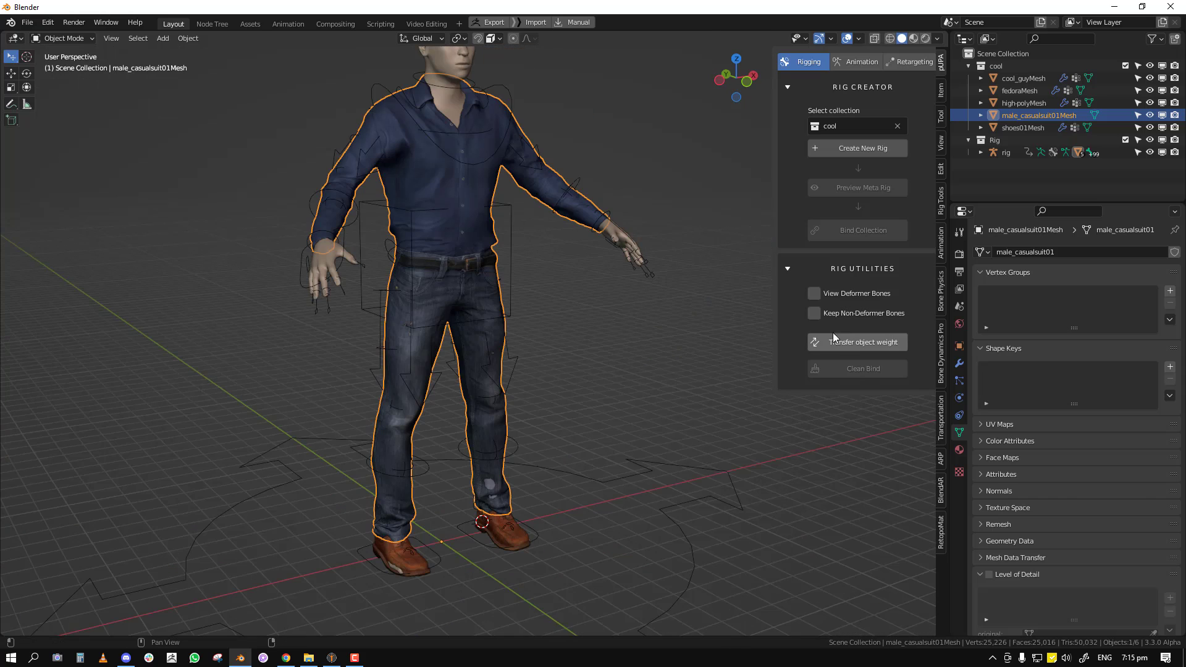
left_click(833, 338)
left_click(901, 294)
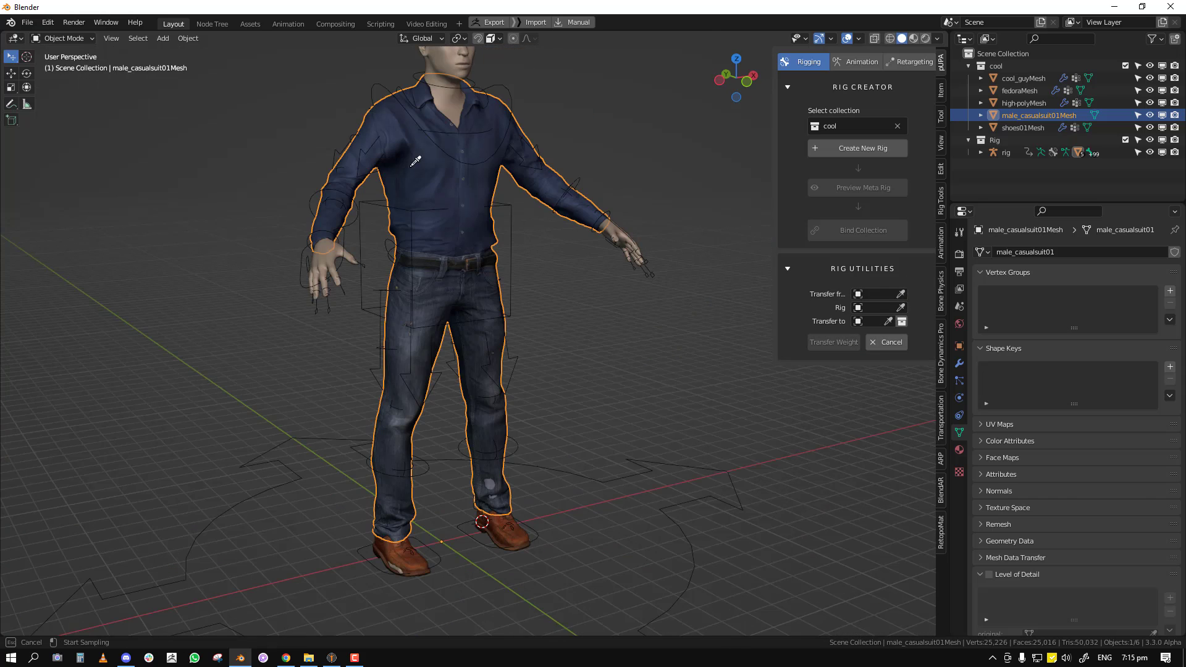
left_click(453, 96)
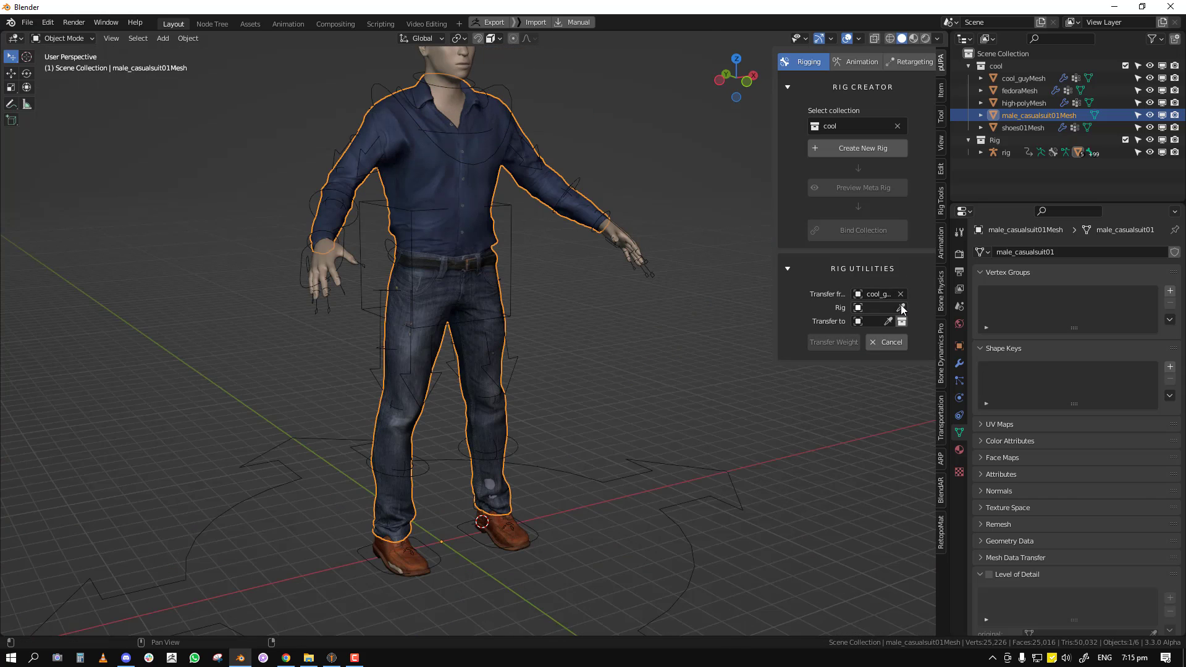
left_click(901, 308)
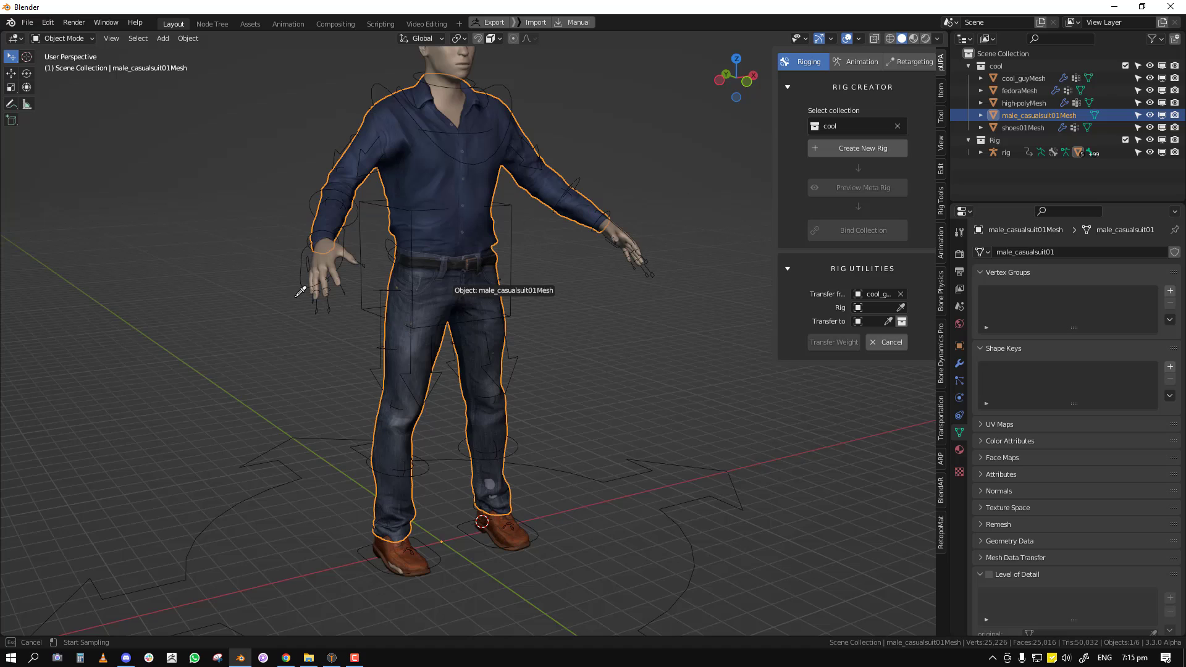
left_click(302, 267)
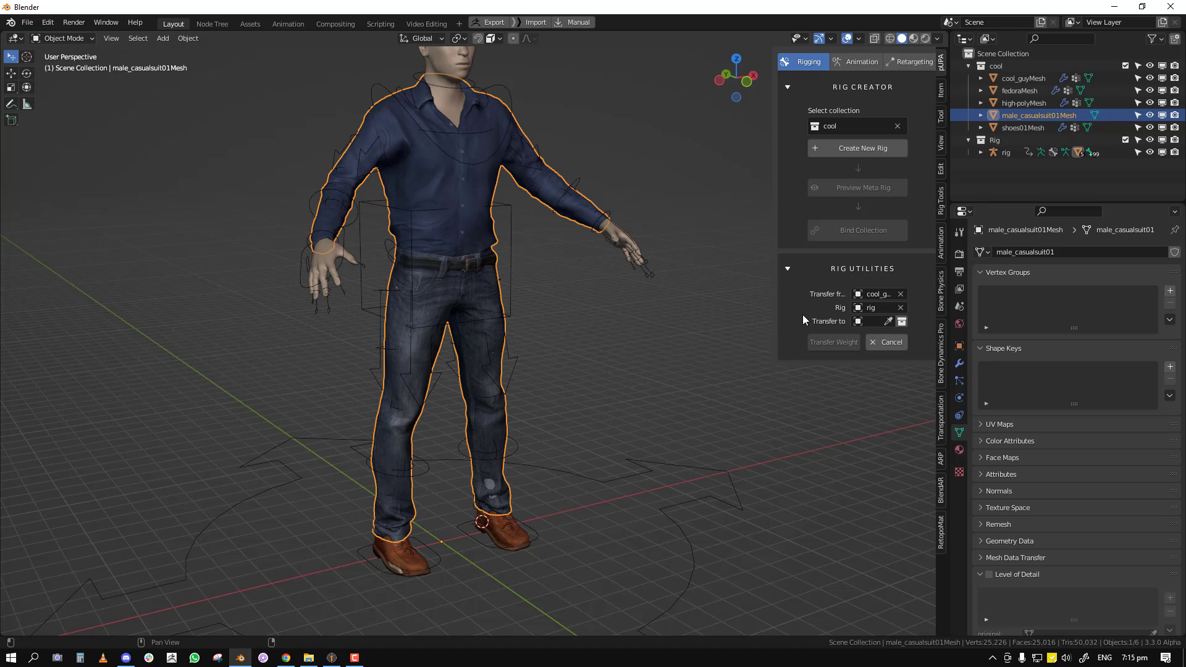
left_click(888, 321)
left_click(462, 281)
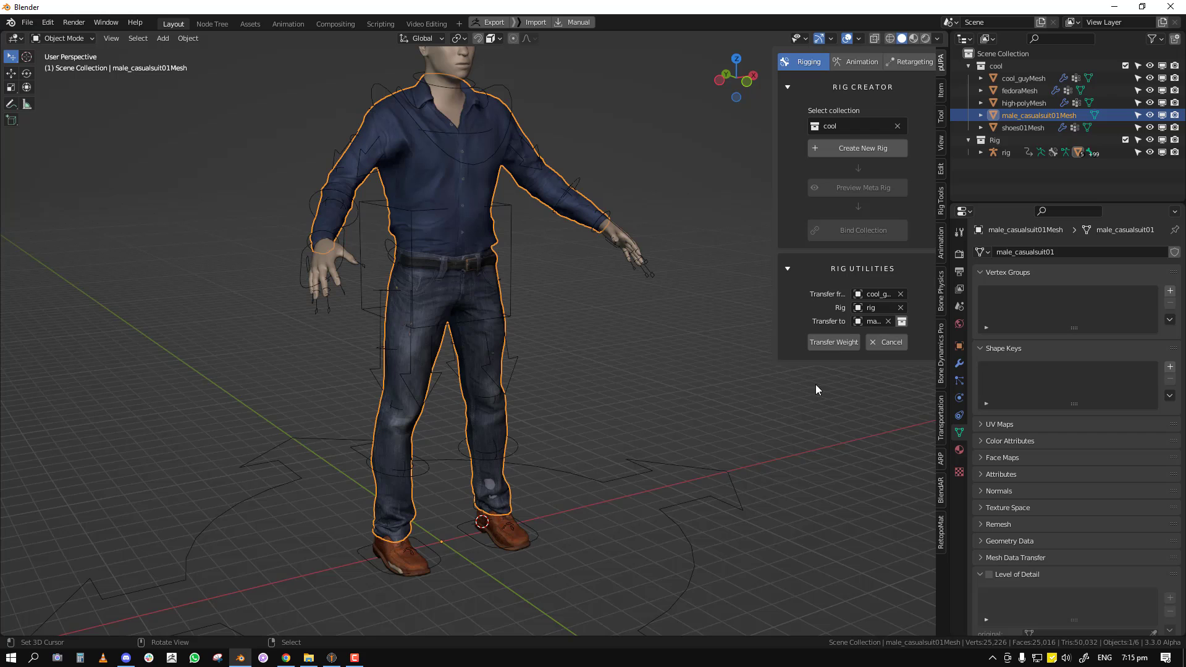
left_click(833, 343)
Select the rig, switch it to Pose Mode and test the clothing by lowering the torso control in front view
middle_click_drag(423, 312, 436, 374, "shift")
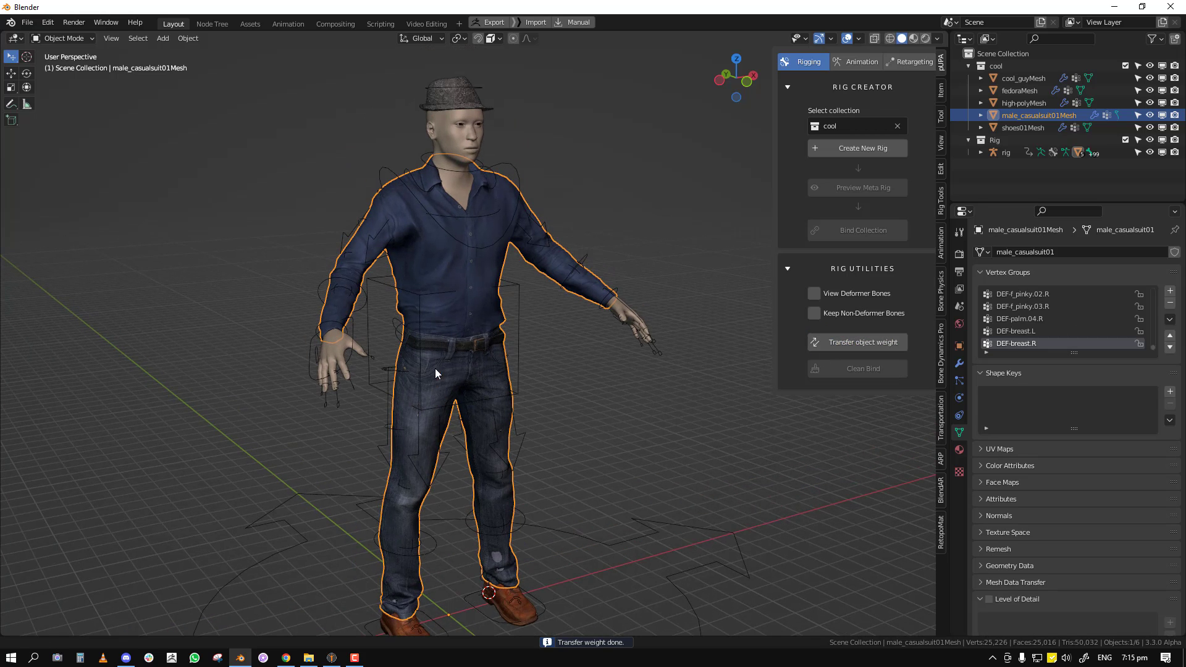
right_click(515, 287)
key("ctrl+Tab")
key("KP_1")
key("g")
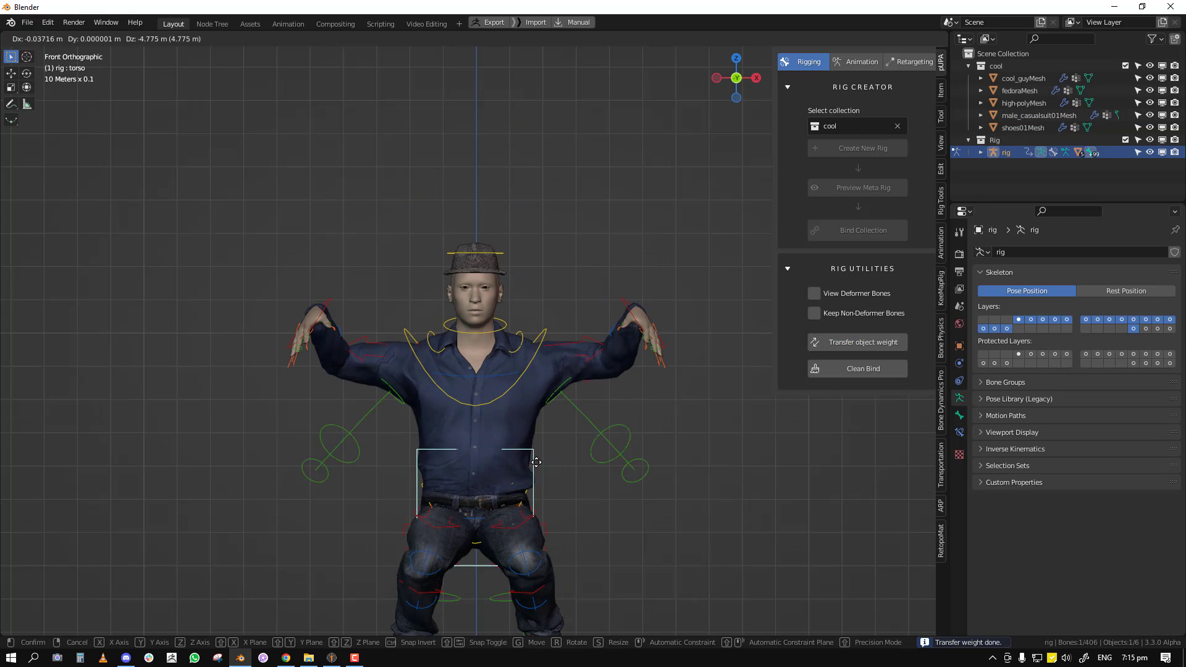
right_click(606, 337)
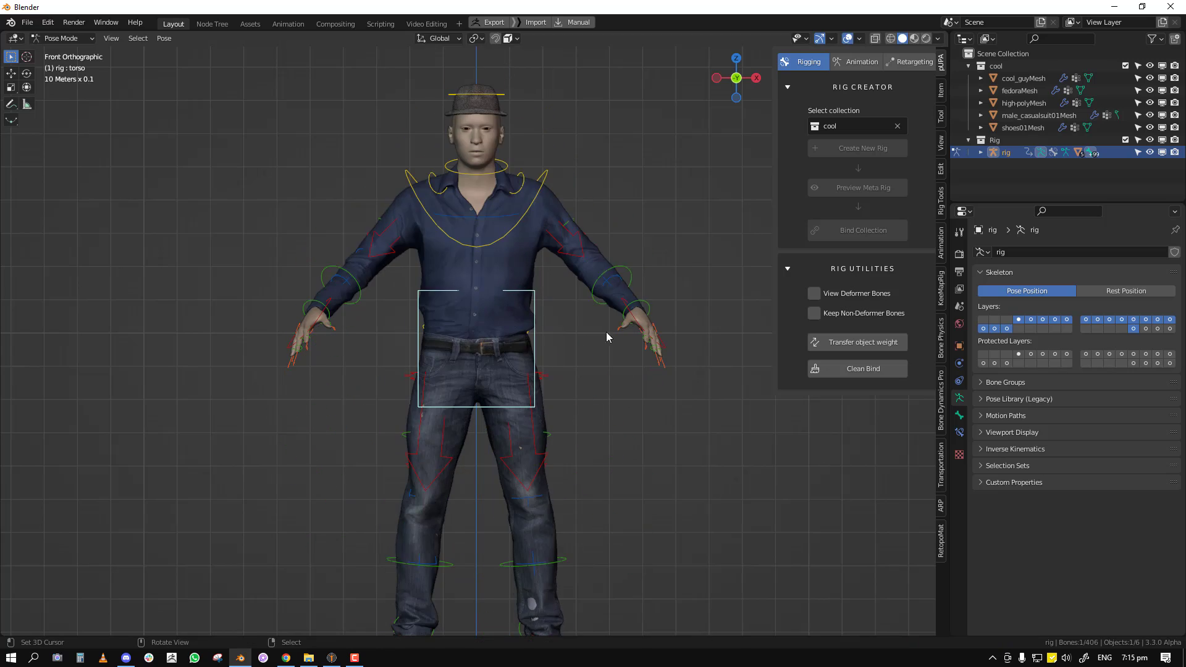
Try rotating the torso control and the chest control spine_fk.003 to test the clothing's deformation
key("r")
right_click(603, 393)
right_click(500, 220)
key("r")
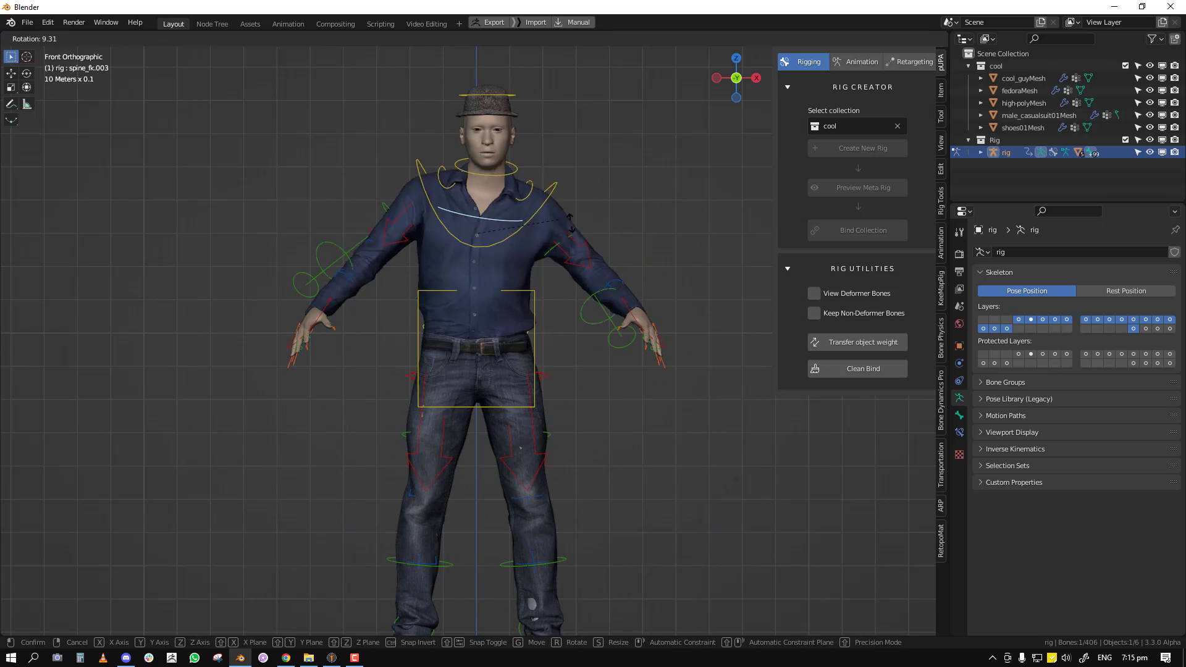
right_click(547, 213)
Show the PUPA animation tools and widen the sidebar so their options are fully readable
scroll(625, 268, "down", 3)
left_click_drag(626, 249, 598, 255, "alt")
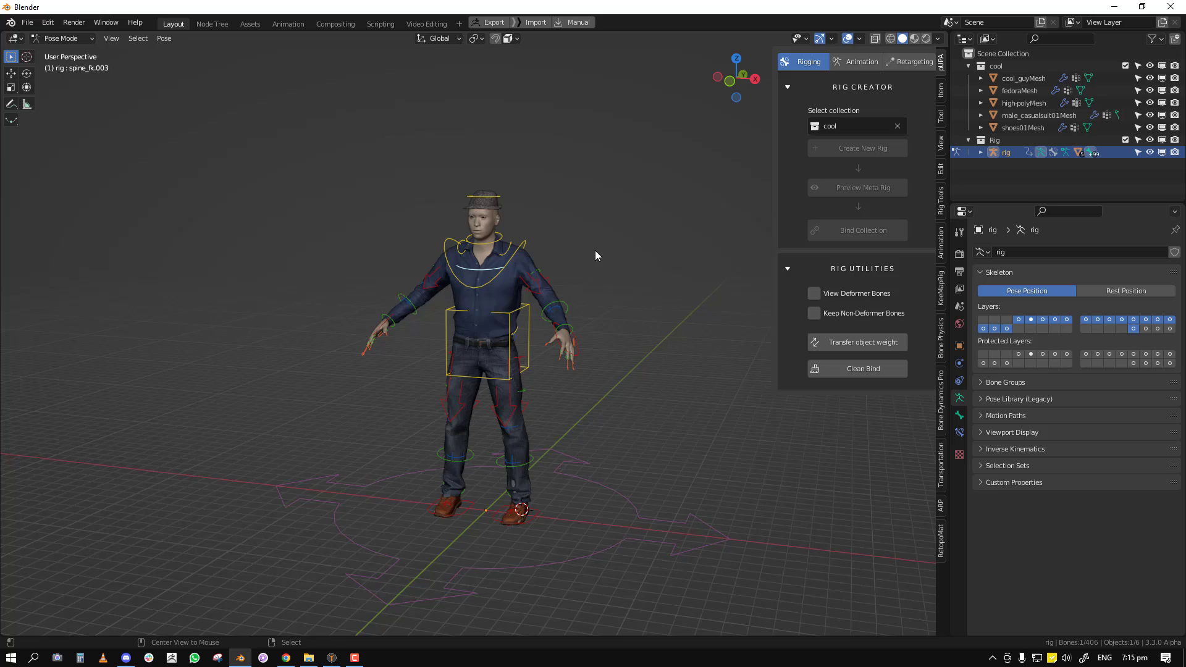
left_click(865, 68)
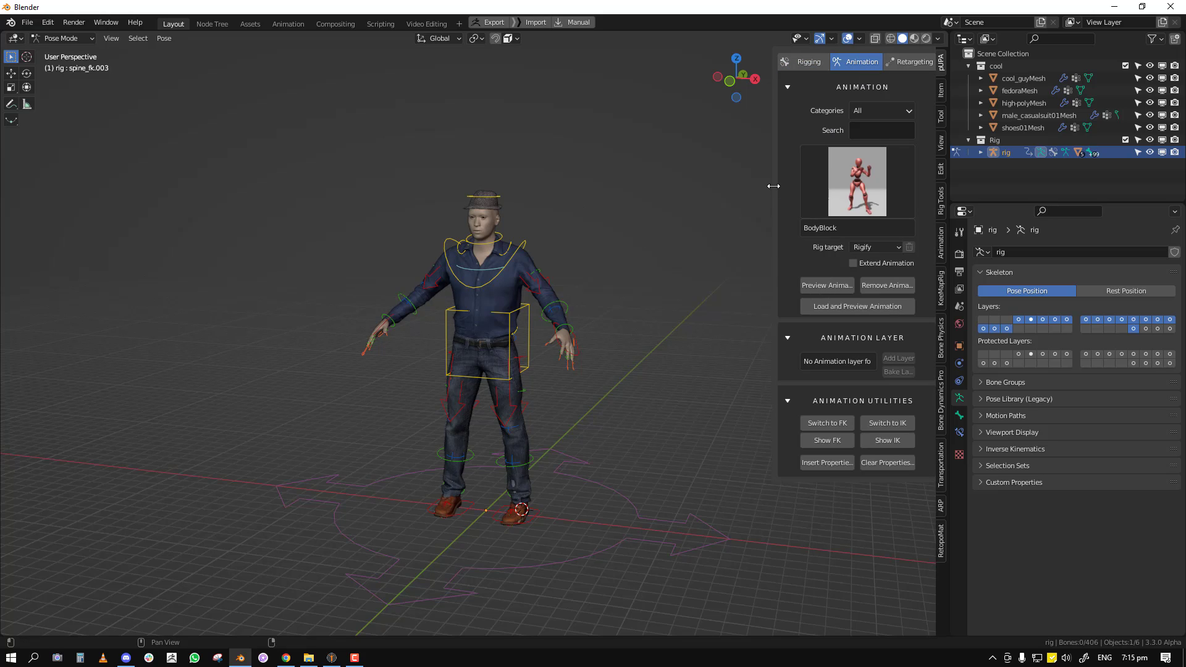
left_click_drag(773, 186, 707, 194)
middle_click_drag(609, 238, 480, 232)
scroll(562, 230, "up", 2)
middle_click_drag(467, 289, 552, 208)
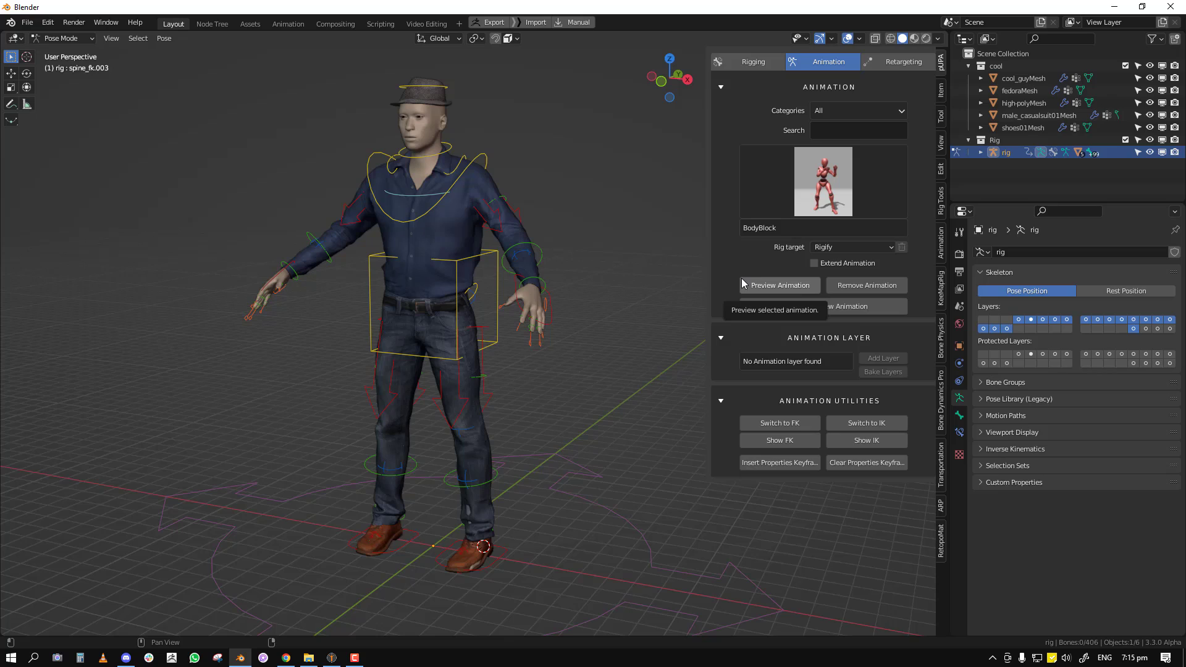
Review the available rig target types and the retargeting settings, then return to the animation tools
left_click(848, 247)
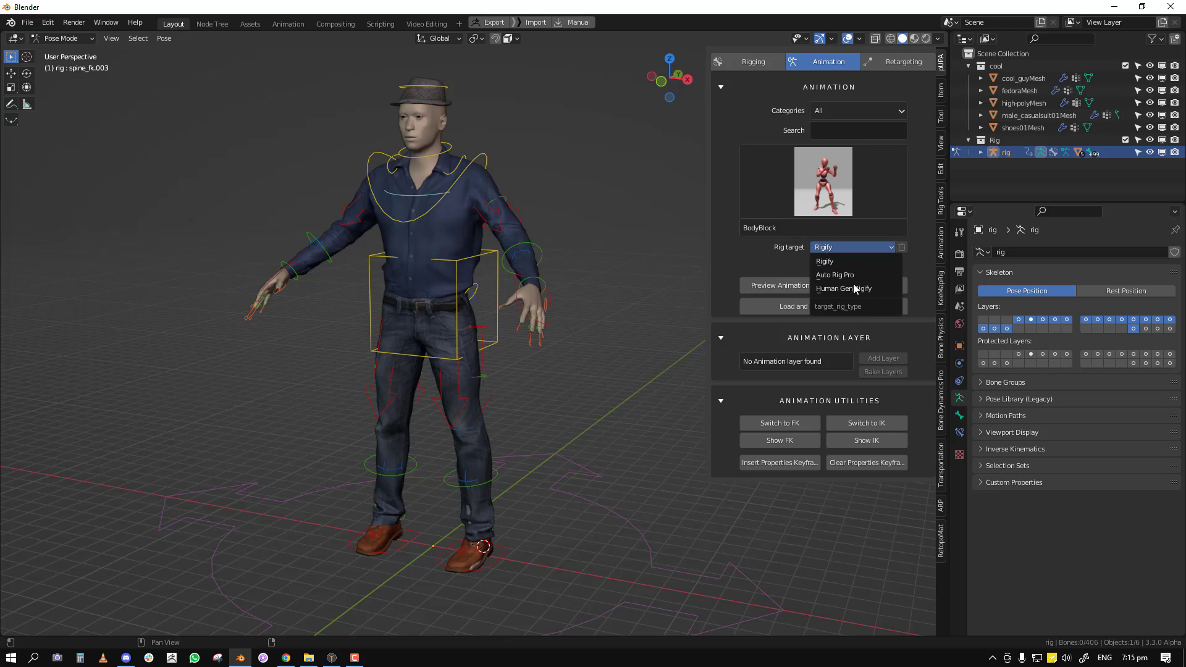
left_click(872, 247)
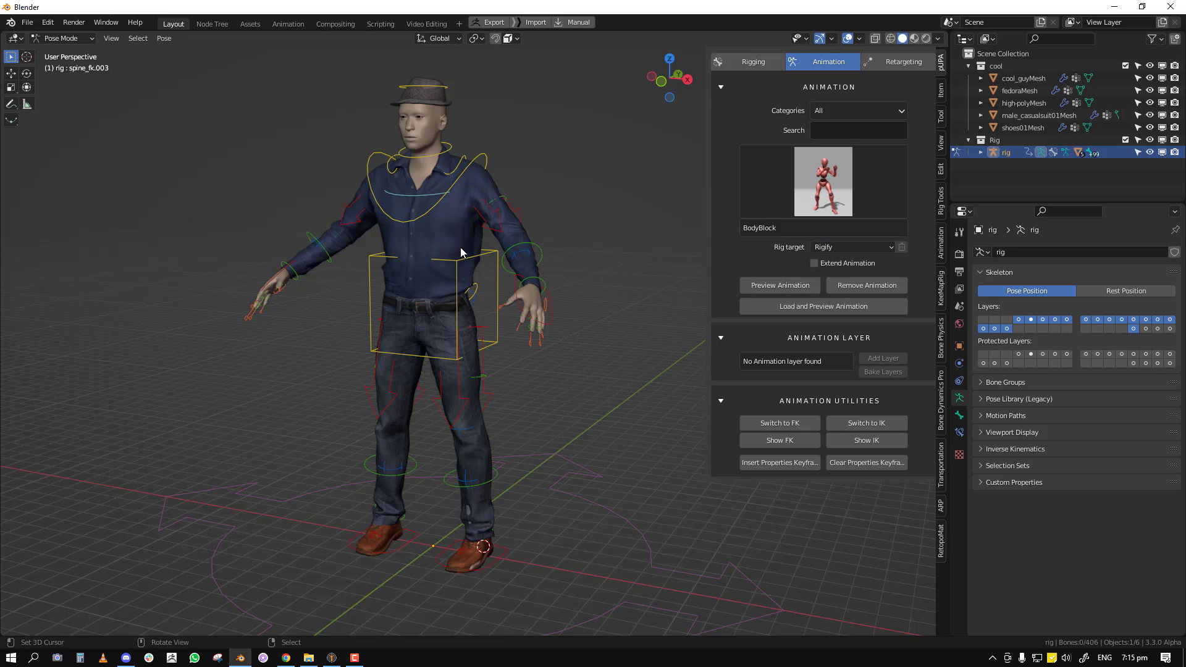
middle_click_drag(461, 252, 531, 254)
left_click(903, 62)
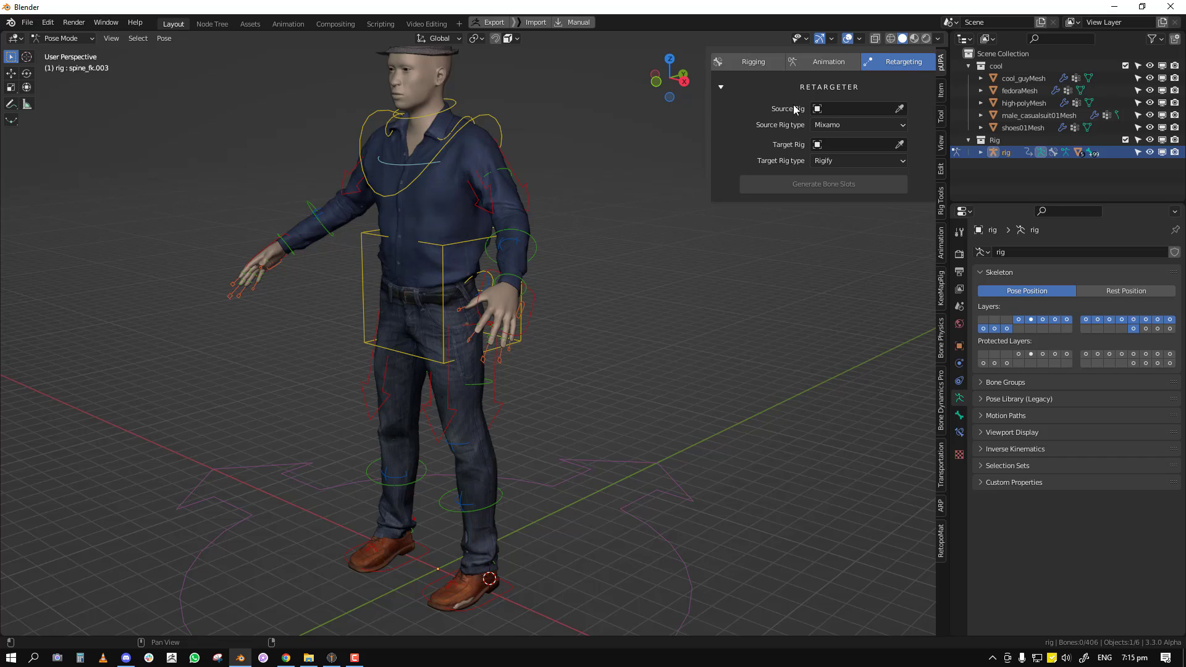
left_click(815, 63)
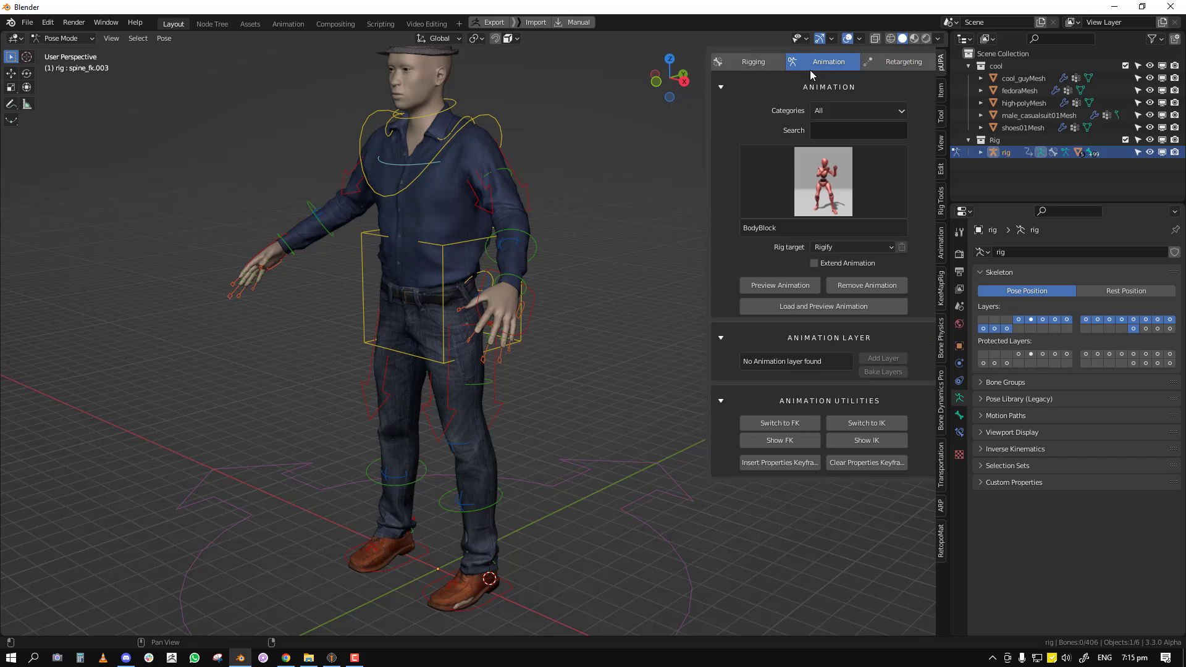
Choose the Jogging animation from the library and preview it on the Rigify rig
left_click(821, 182)
left_click(807, 191)
left_click(635, 271)
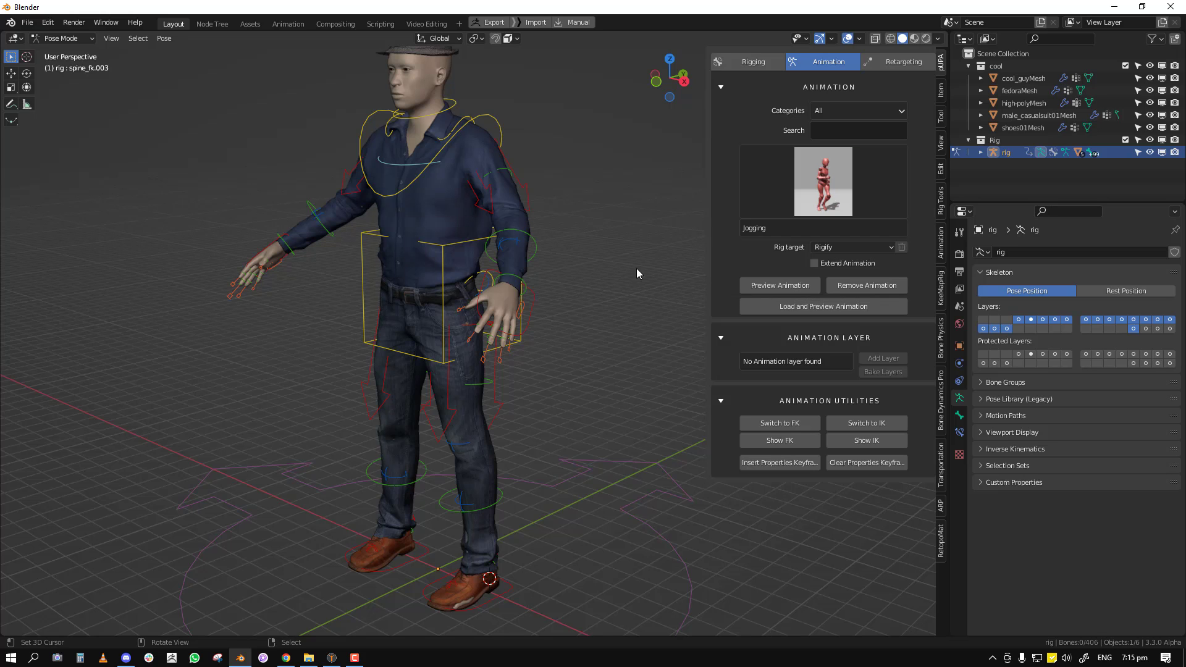
middle_click_drag(539, 304, 582, 299)
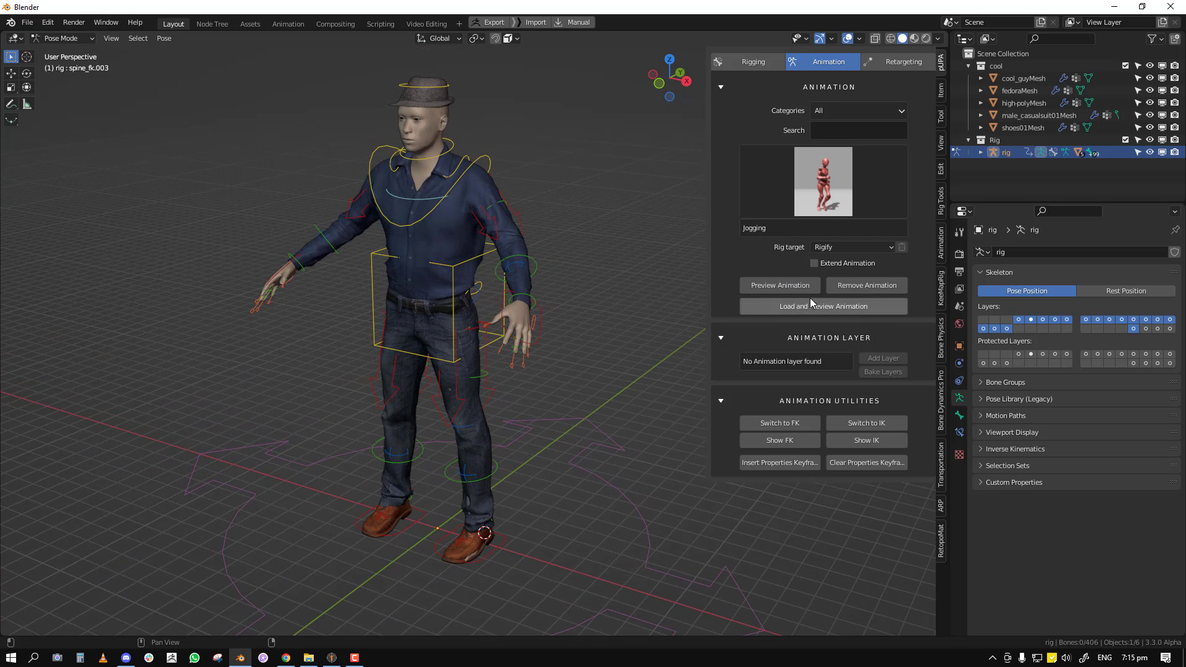
left_click(771, 289)
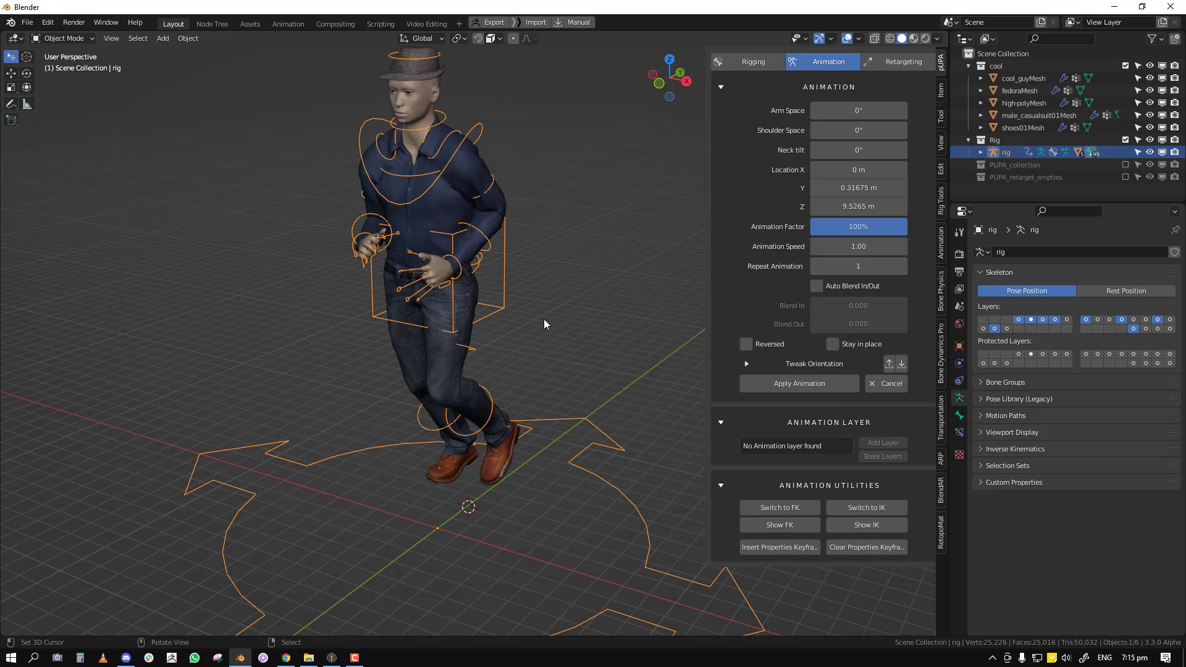
Set Arm Space and Shoulder Space to -11° and play back the jogging animation with the rig deselected
middle_click_drag(470, 299, 527, 295)
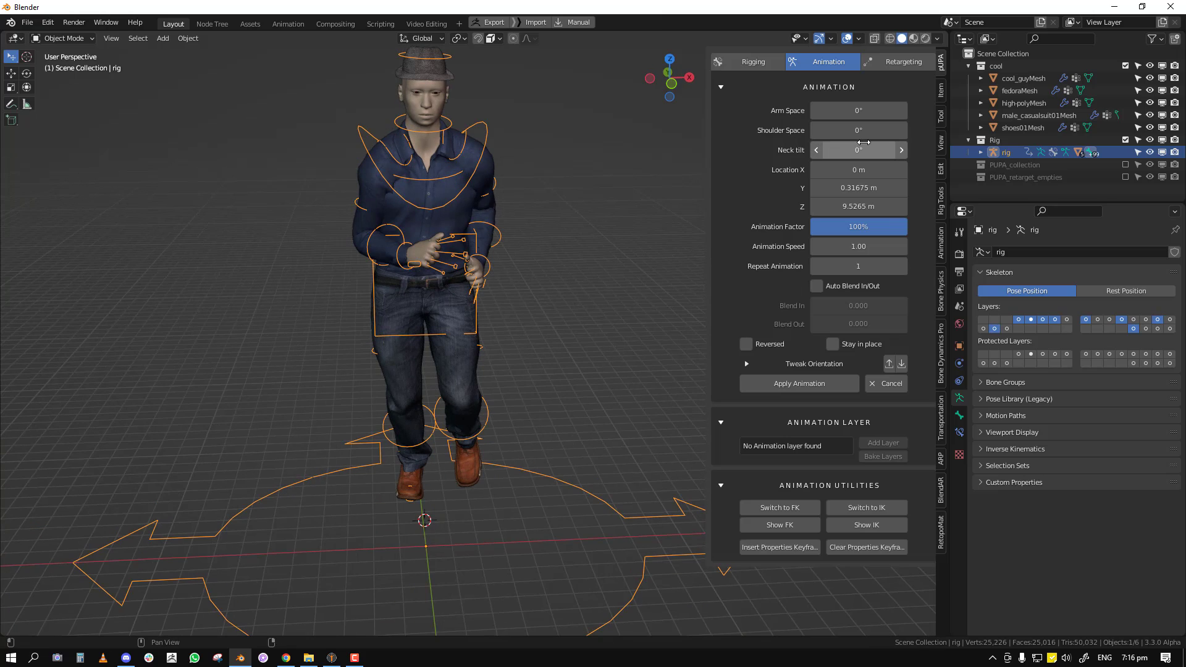
left_click_drag(862, 111, 847, 131)
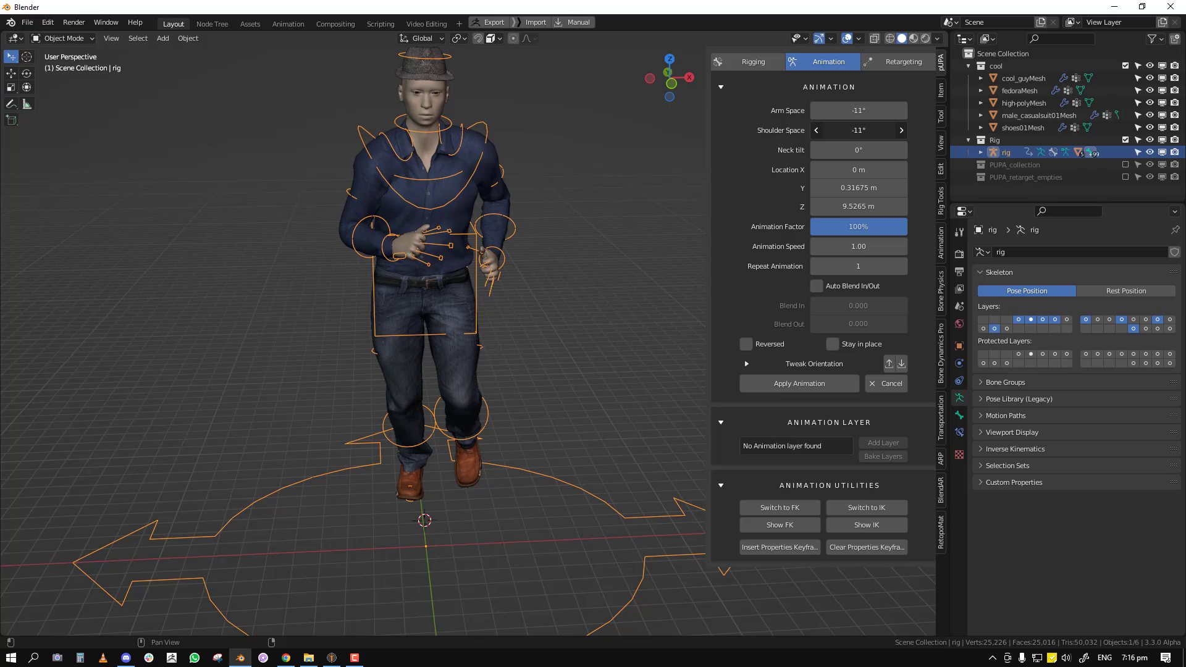
key("space")
scroll(460, 298, "down", 3)
key("alt+a")
middle_click_drag(506, 314, 466, 328)
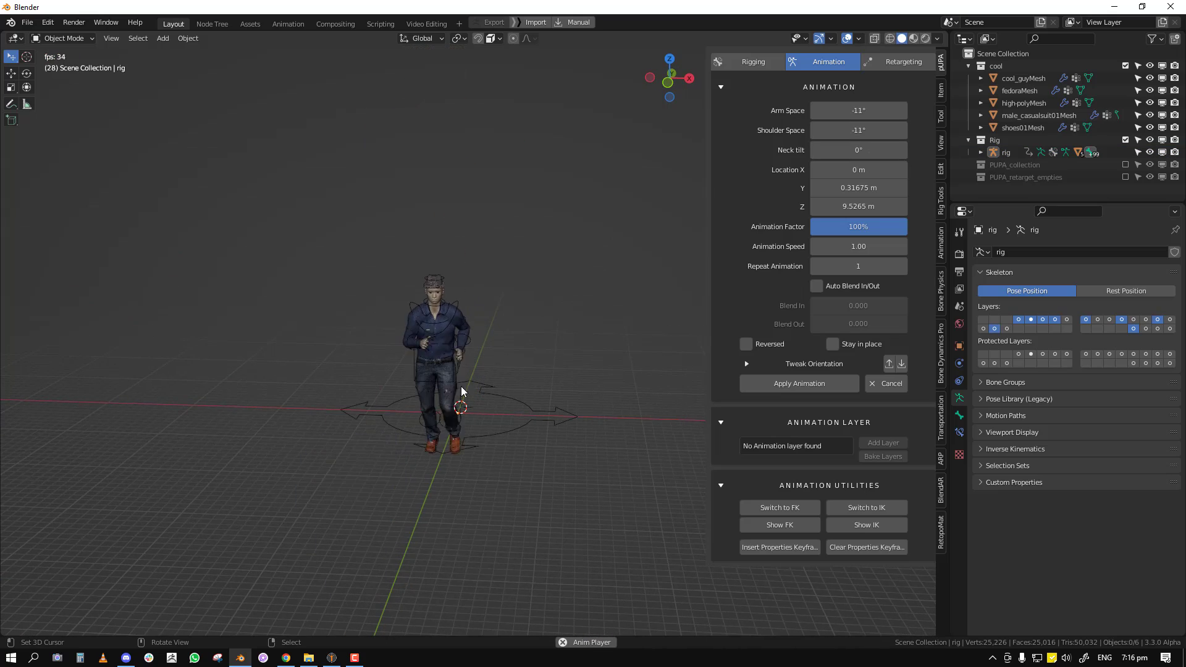
key("space")
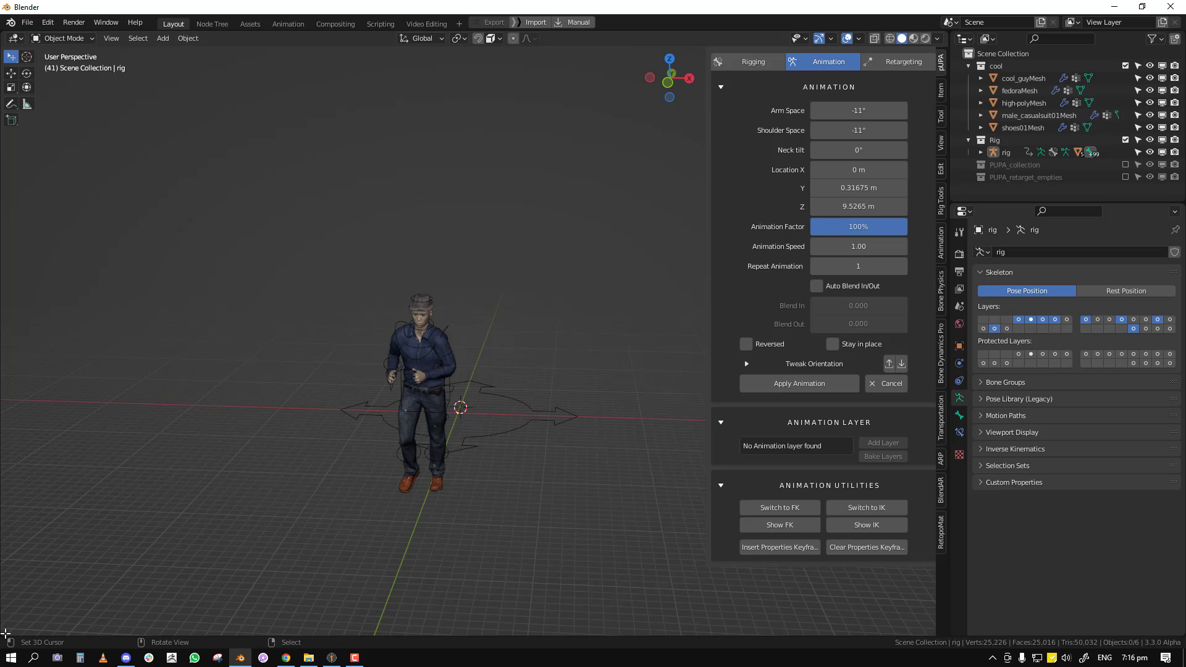
Split off a Dope Sheet area below the viewport and set the animation to repeat 2 times
left_click_drag(5, 633, 45, 532)
key("shift+F12")
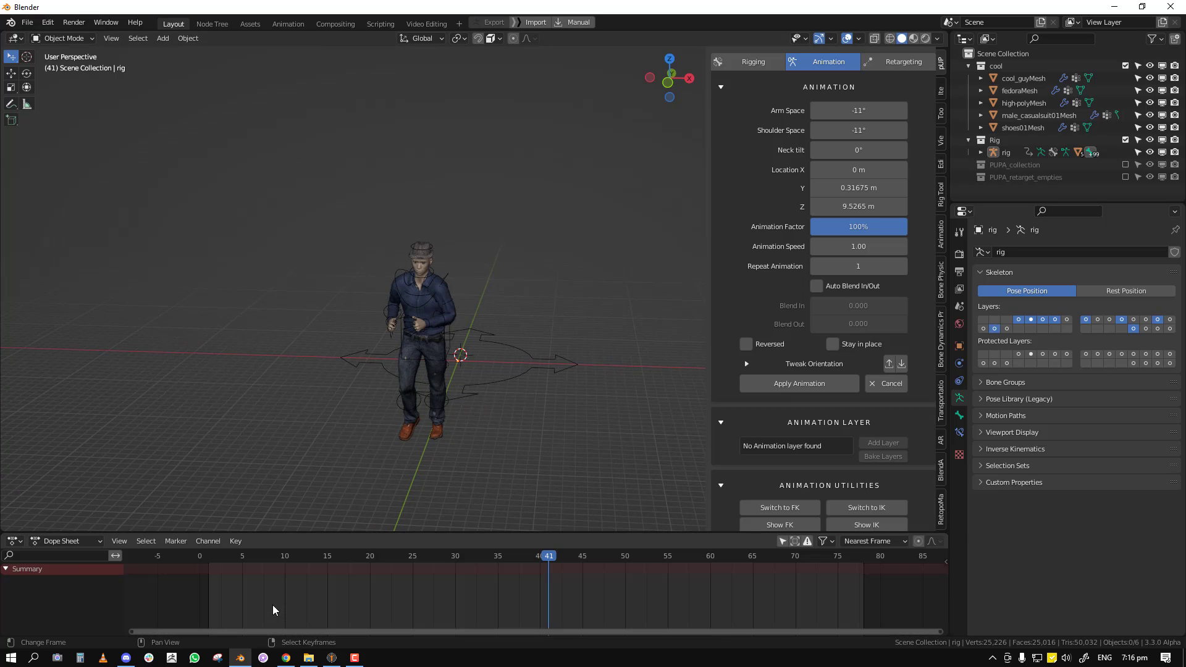
left_click(903, 266)
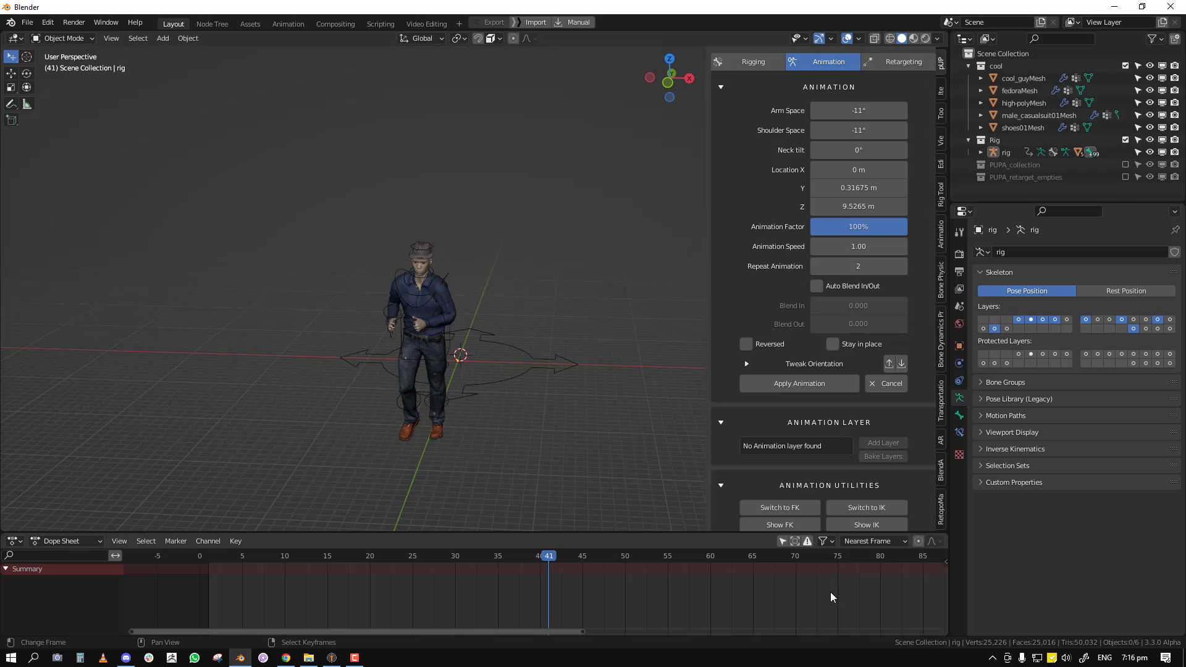
scroll(831, 599, "down", 2)
Make the animation stay in place on the X and Z axes
middle_click_drag(552, 353, 567, 327)
scroll(527, 341, "up", 2)
left_click(836, 347)
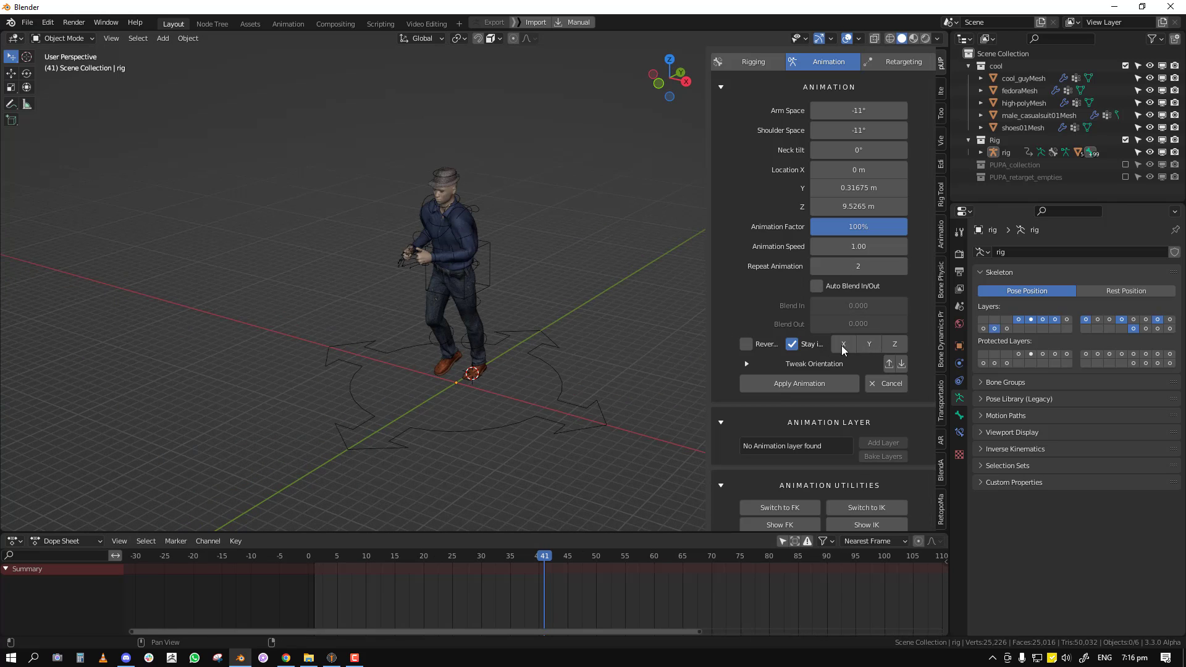
left_click(895, 345)
left_click(843, 346)
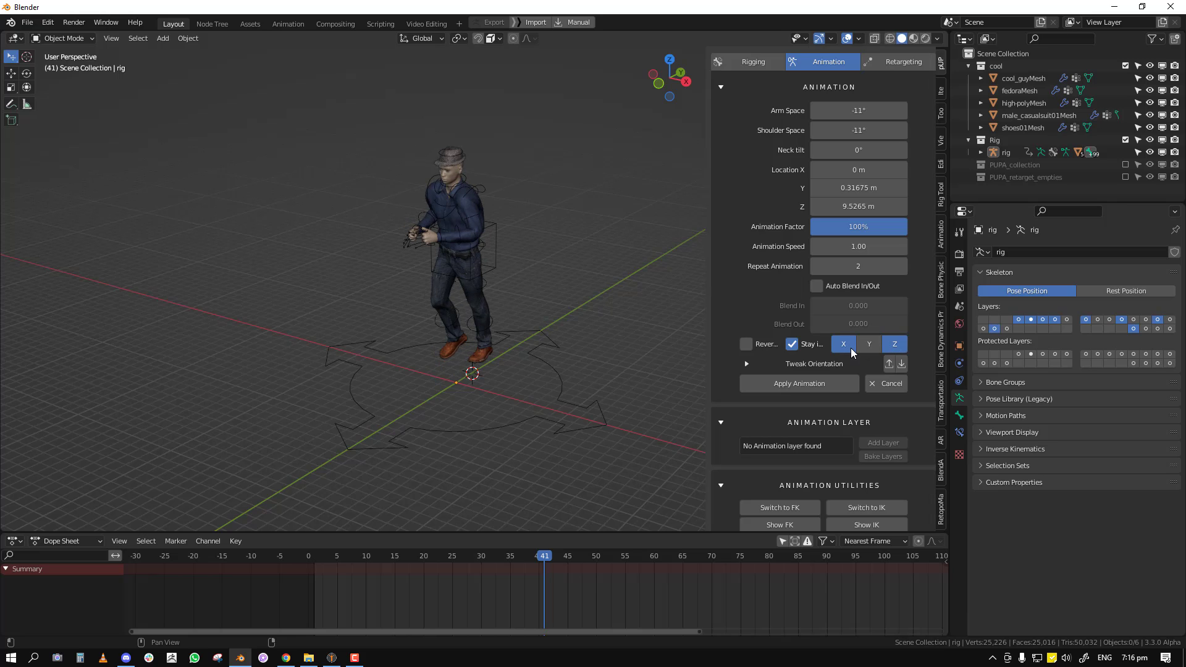
Play back the jogging and compare it with and without staying in place on the X and Z axes
key("space")
scroll(494, 328, "up", 3)
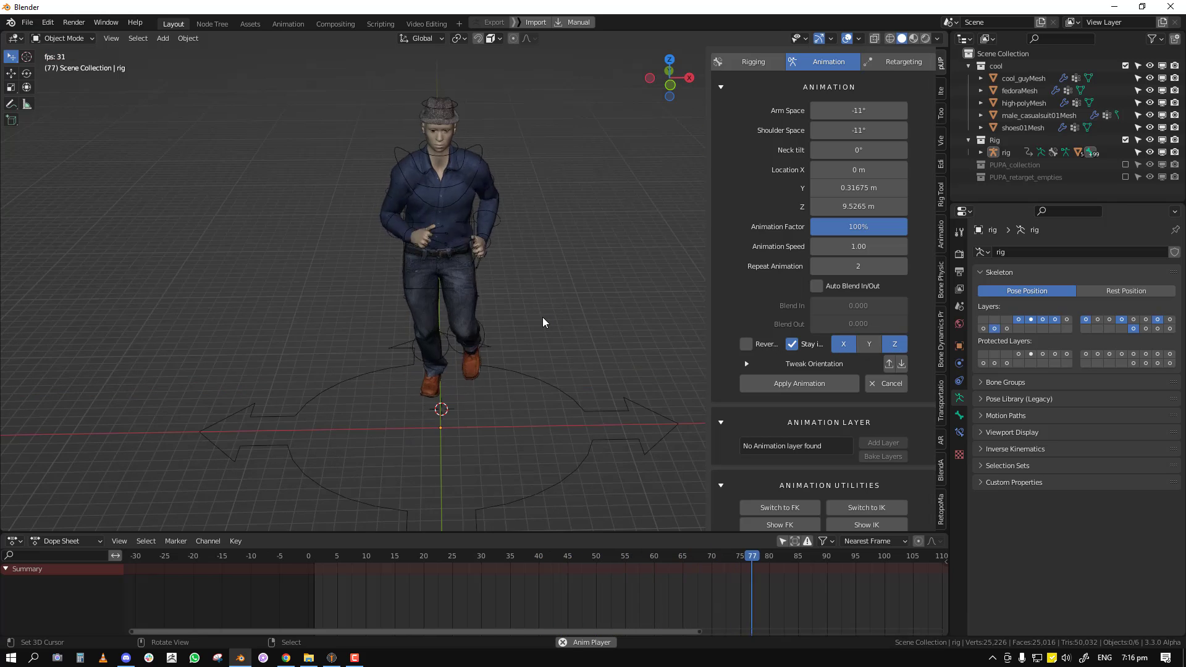
left_click(844, 345)
left_click(895, 344)
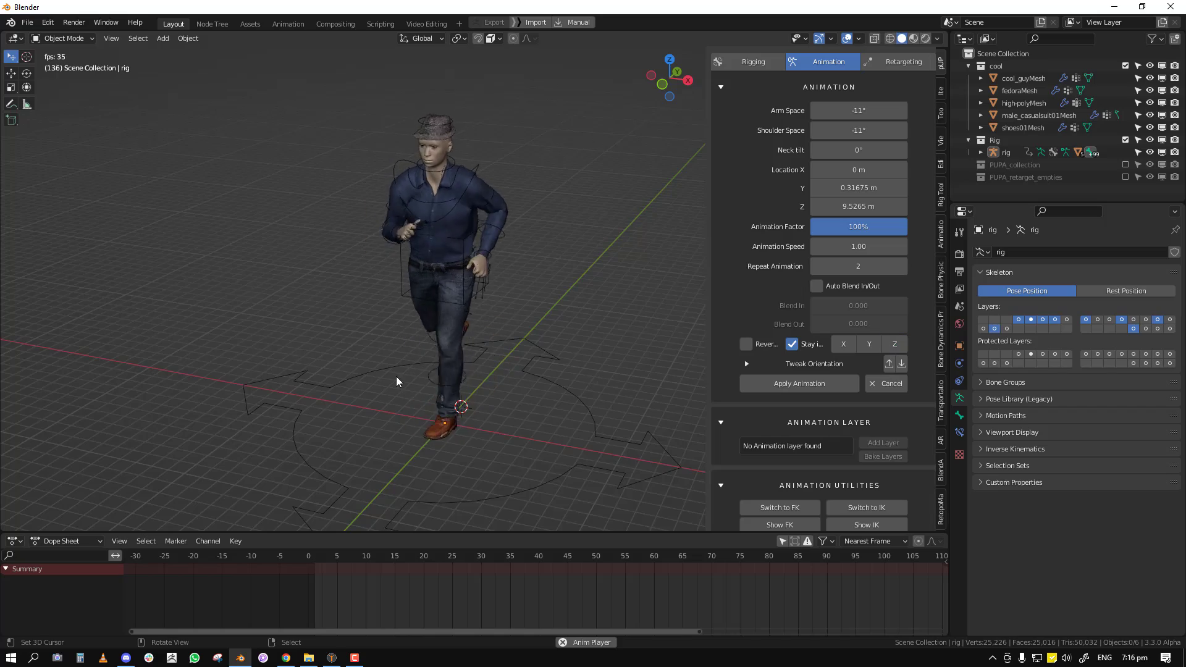
middle_click_drag(426, 371, 552, 355)
scroll(478, 326, "up", 2)
left_click(894, 344)
left_click(844, 344)
scroll(508, 346, "down", 3)
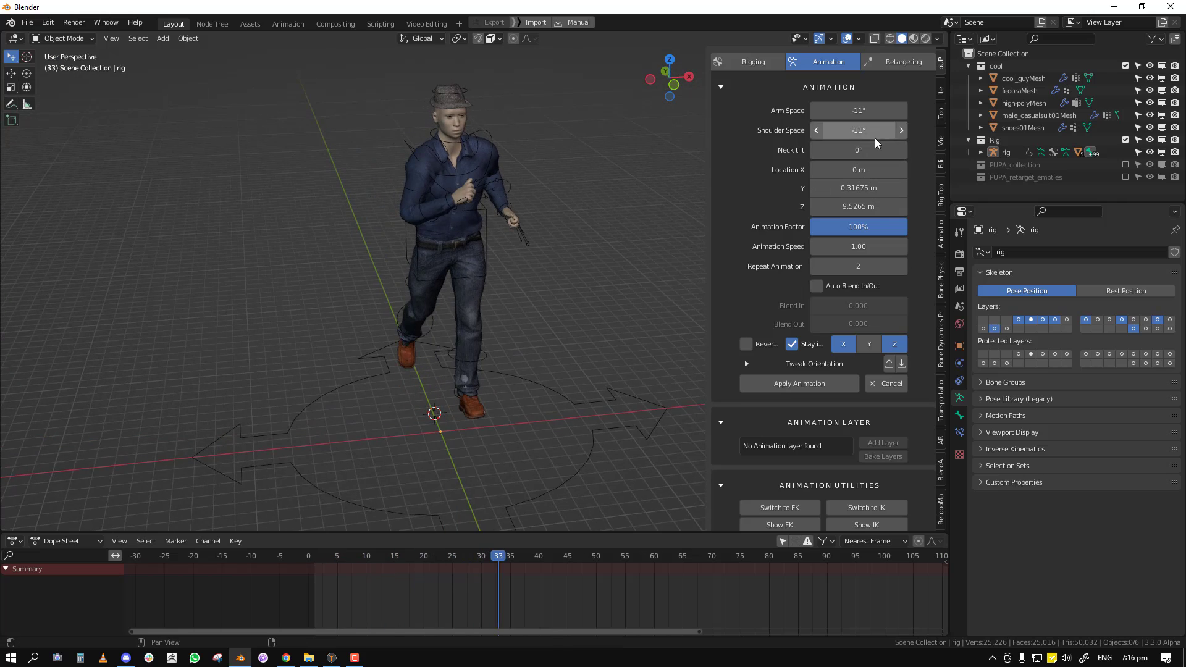
Set Shoulder Space to -6.8° and Arm Space to -14°, and apply the jogging animation to the rig
mouse_move(815, 131)
left_mouse_down()
mouse_move(840, 131)
mouse_move(827, 111)
left_mouse_up()
mouse_move(543, 286)
middle_mouse_down()
mouse_move(407, 278)
mouse_move(588, 281)
mouse_move(556, 294)
middle_mouse_up()
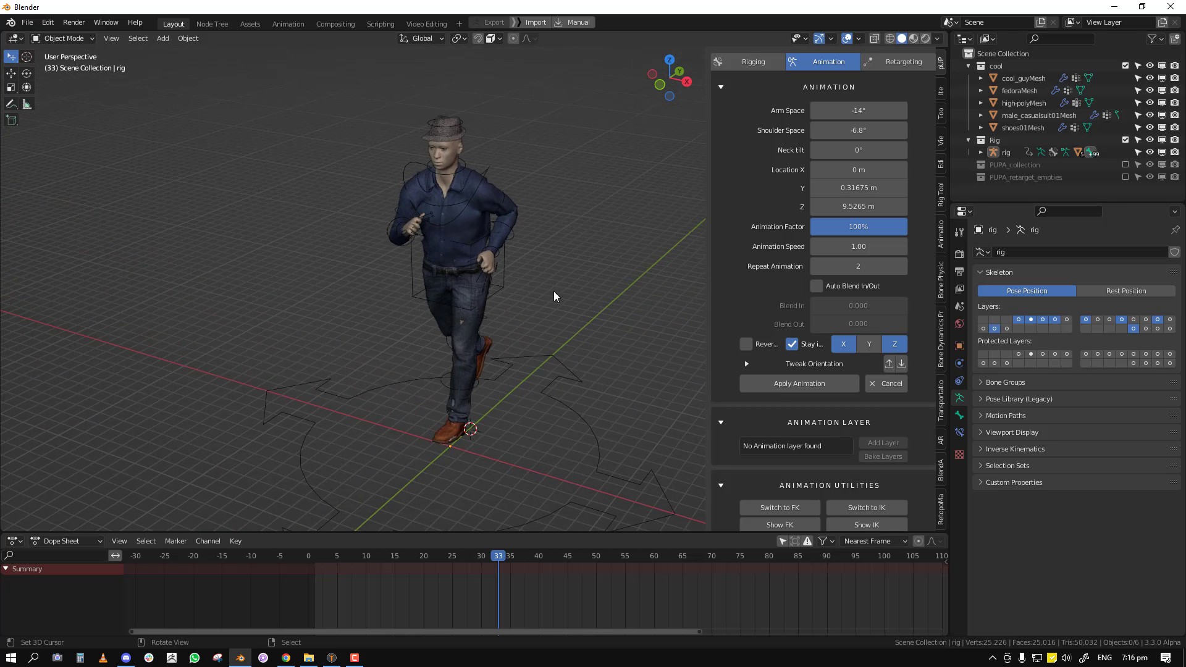
left_click(801, 384)
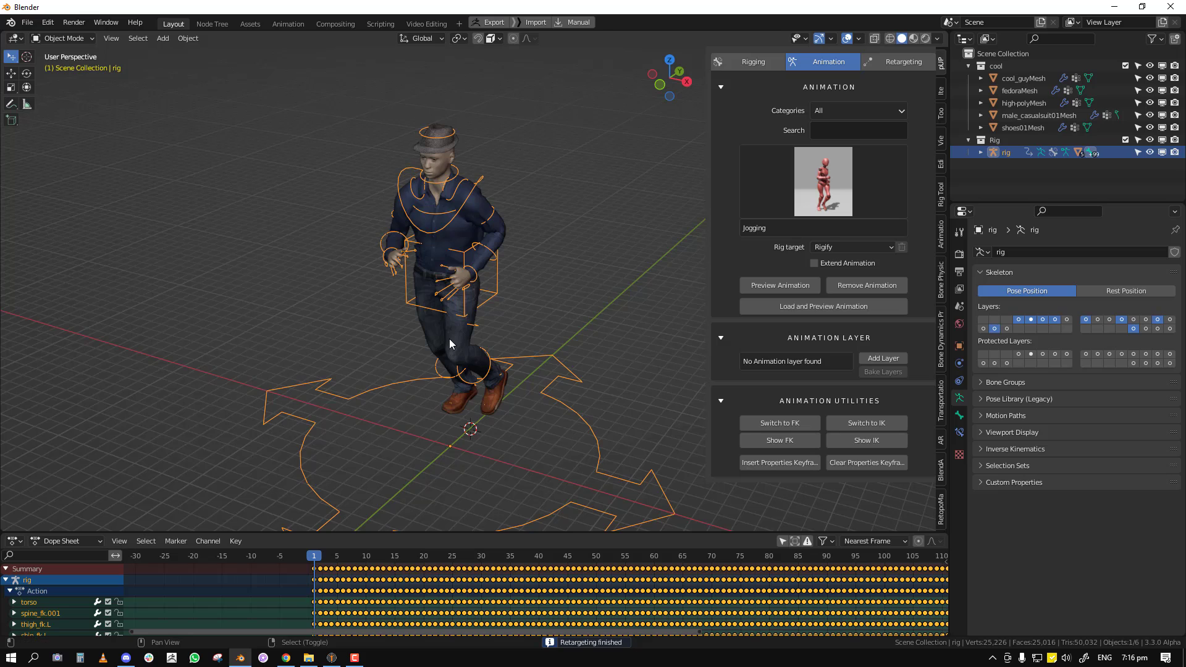
Deselect the rig and play back the applied jogging animation, checking it from the front without overlays
key("shift+space")
key("alt+a")
key("KP_1")
key("alt+shift+z")
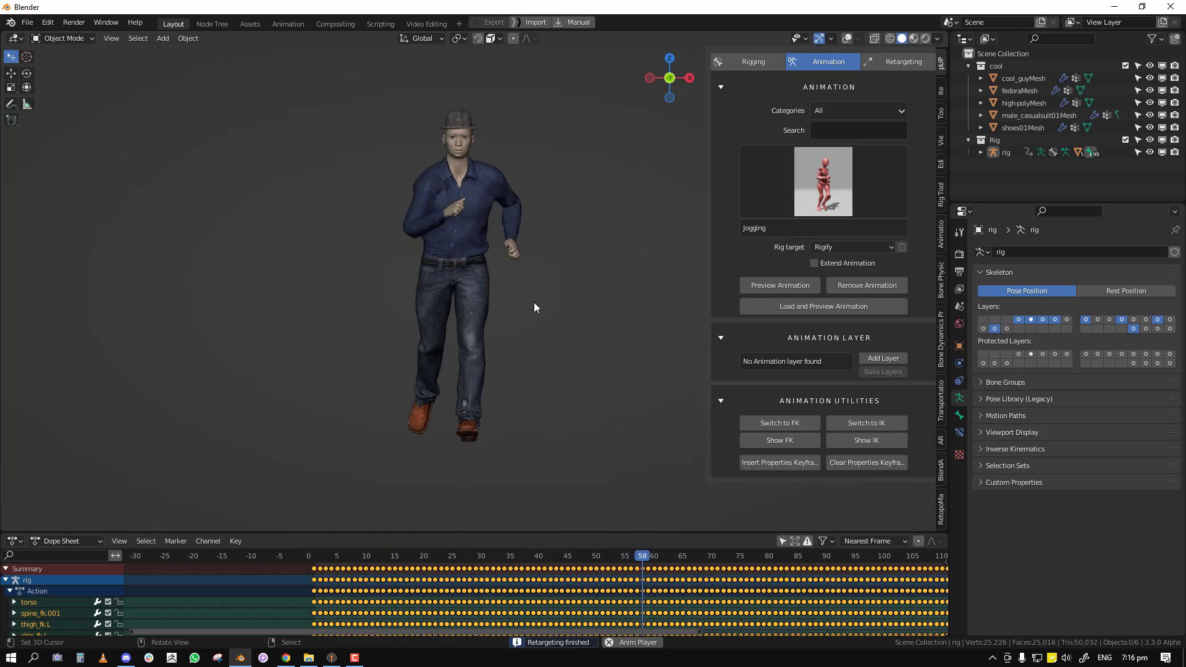
key("alt+shift+z")
middle_click_drag(530, 307, 497, 314)
key("space")
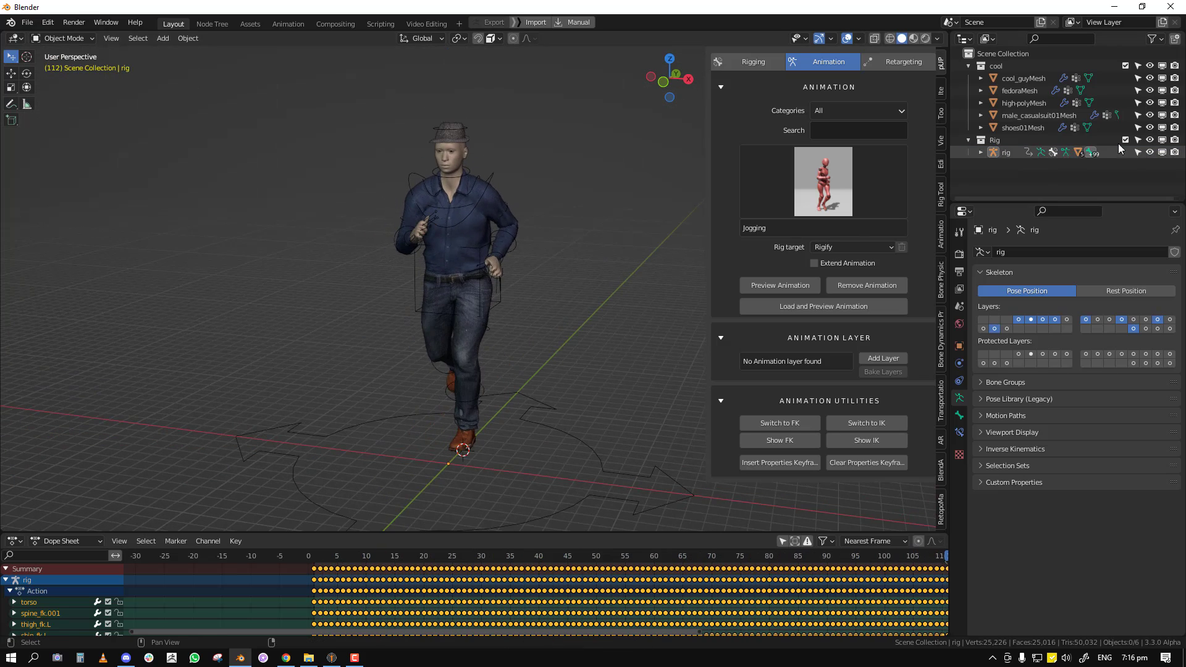
Disable the rig in viewports and move the Rig collection into the cool collection
left_click(1162, 152)
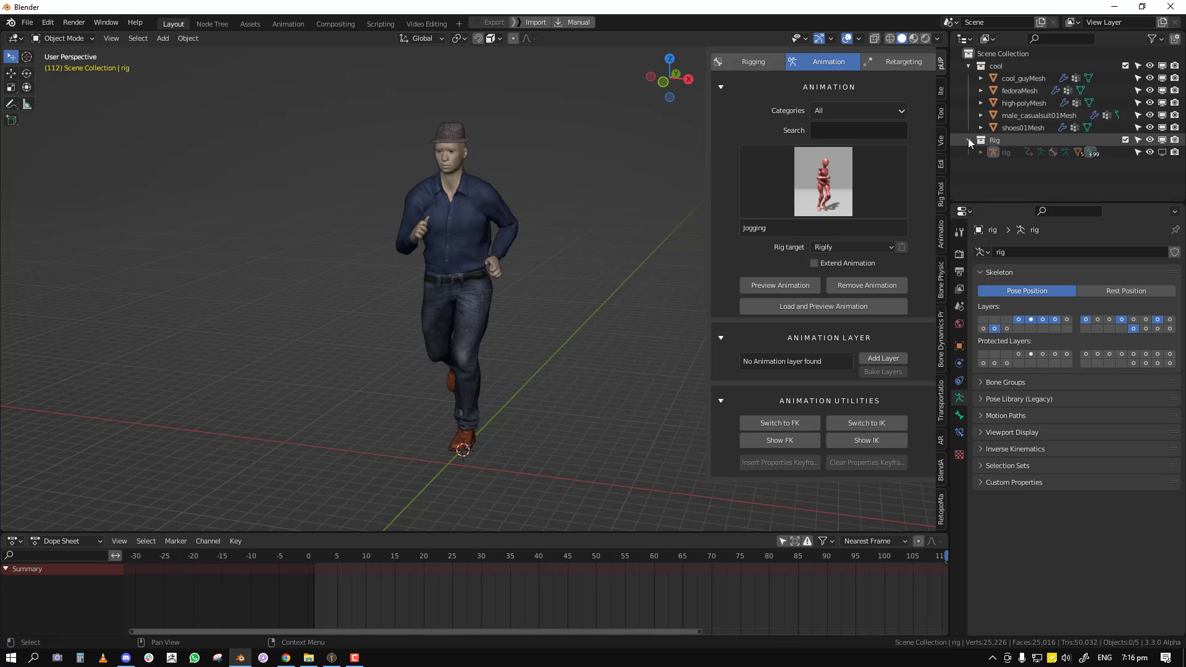
left_click_drag(1005, 143, 997, 66)
Open the casual suit mesh in Edit Mode with all of its vertices deselected
scroll(476, 255, "up", 2)
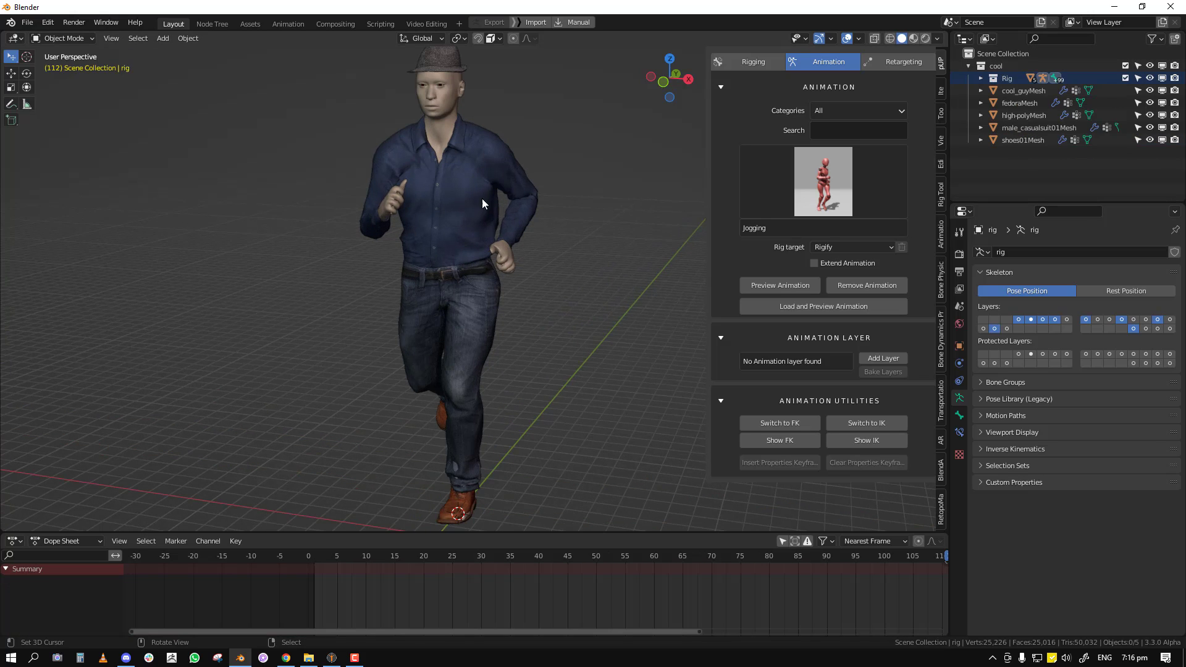
left_click(478, 202)
middle_click_drag(477, 202, 431, 265)
key("Tab")
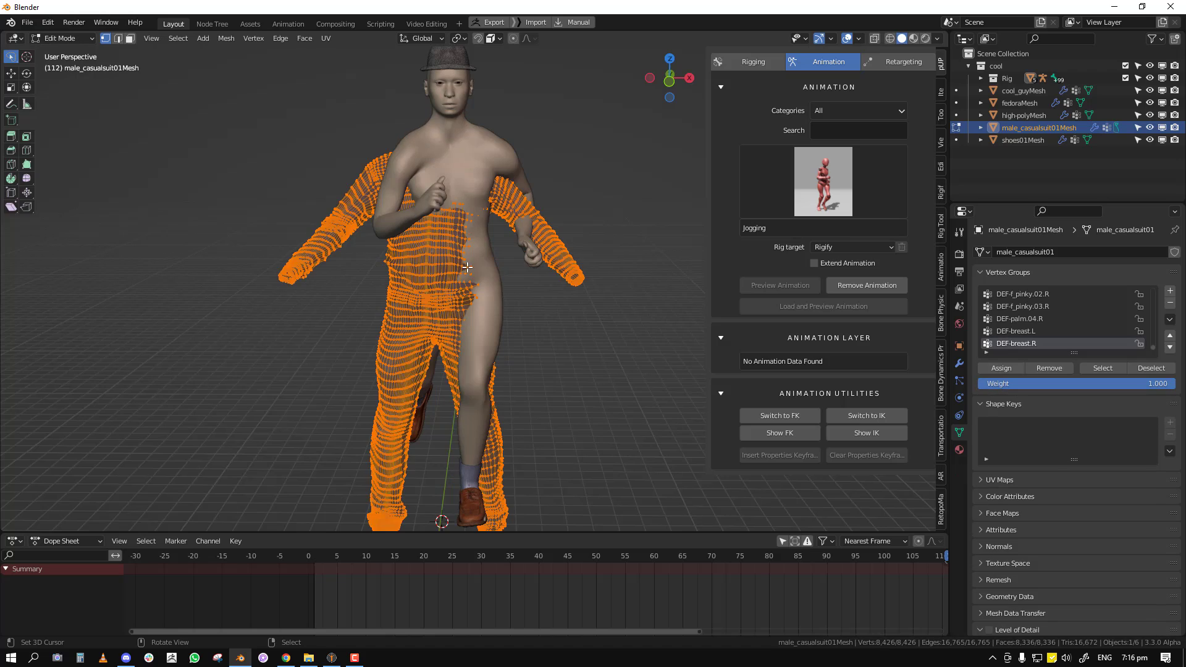
key("alt+a")
key("Tab")
key("Tab")
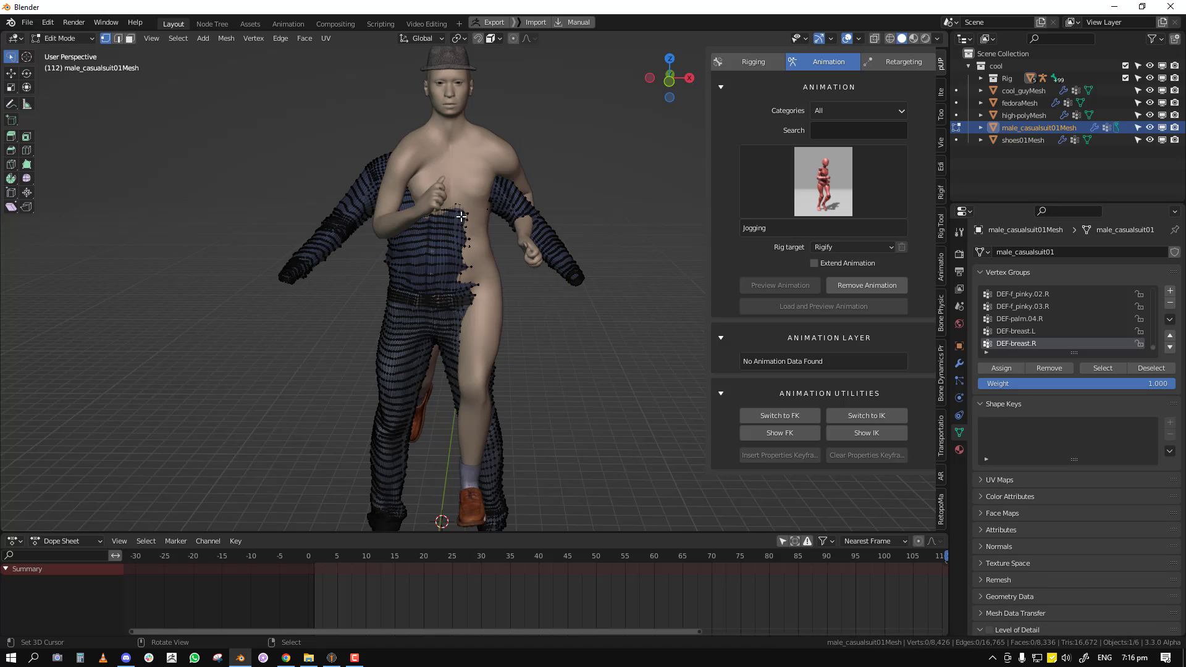
Try to select only the shirt part of the casual suit by its linked geometry
key("a")
scroll(454, 267, "up", 1)
key("KP_1")
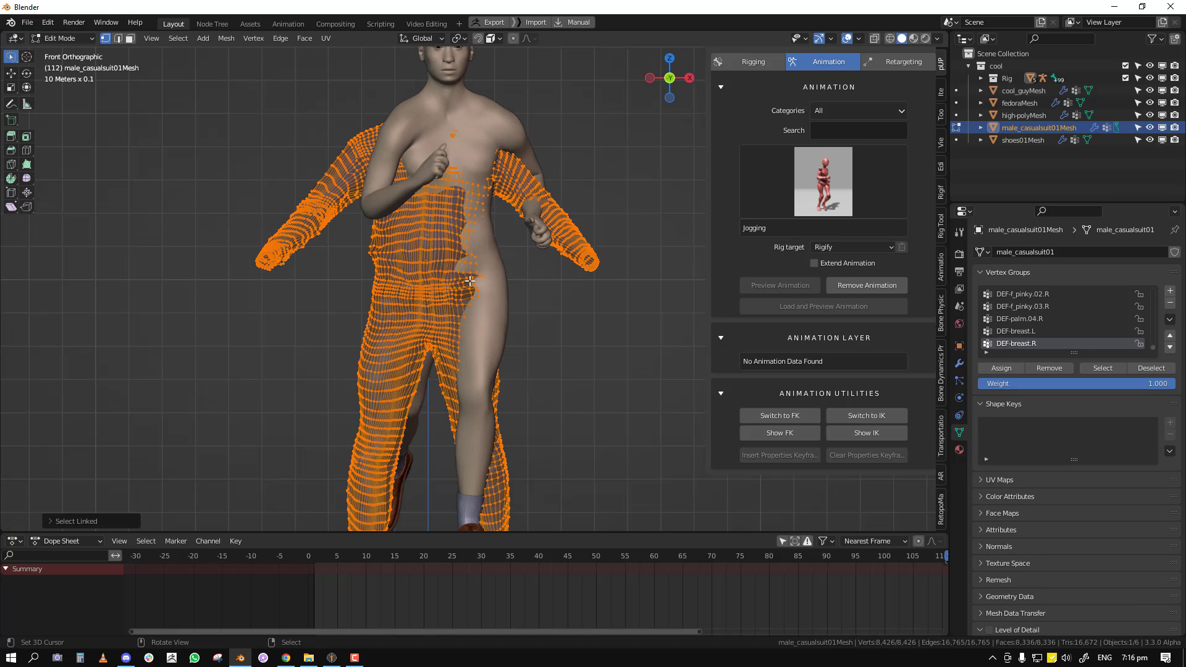
key("ctrl+z")
scroll(491, 281, "up", 1)
scroll(491, 281, "up", 2)
key("l")
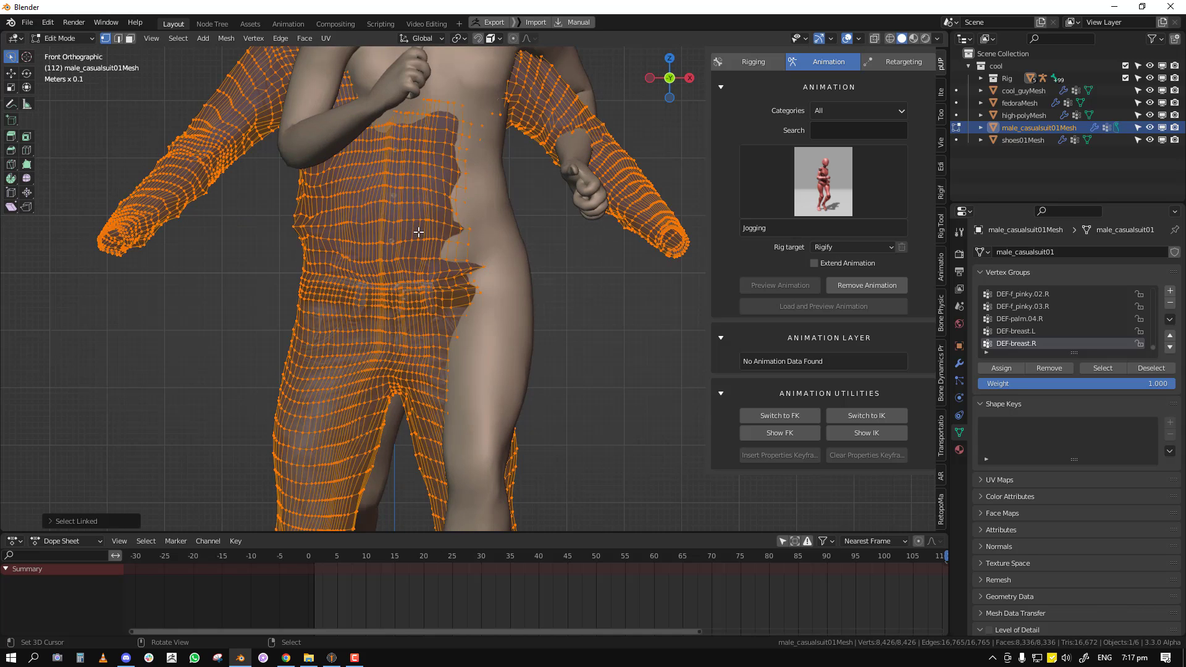
key("alt+a")
Lasso-select the shirt portion of the casual suit in wireframe, separate it into its own object and return to solid Object Mode
key("shift+z")
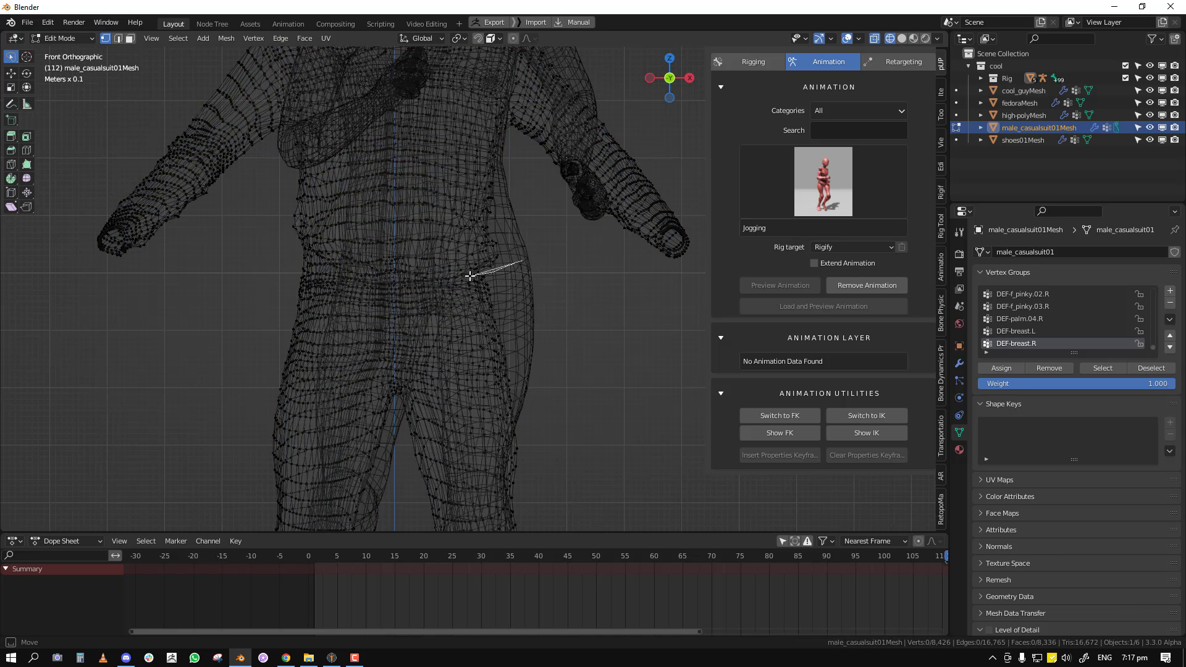
mouse_move(283, 259)
right_mouse_down("ctrl")
mouse_move(272, 216)
mouse_move(295, 97)
mouse_move(680, 254)
mouse_move(525, 266)
right_mouse_up("ctrl")
scroll(383, 266, "down", 3)
middle_click_drag(320, 260, 365, 365, "shift")
mouse_move(376, 362)
right_mouse_down("ctrl")
mouse_move(565, 99)
mouse_move(1, 483)
mouse_move(0, 370)
right_mouse_up("ctrl")
middle_click_drag(239, 426, 441, 373)
key("p")
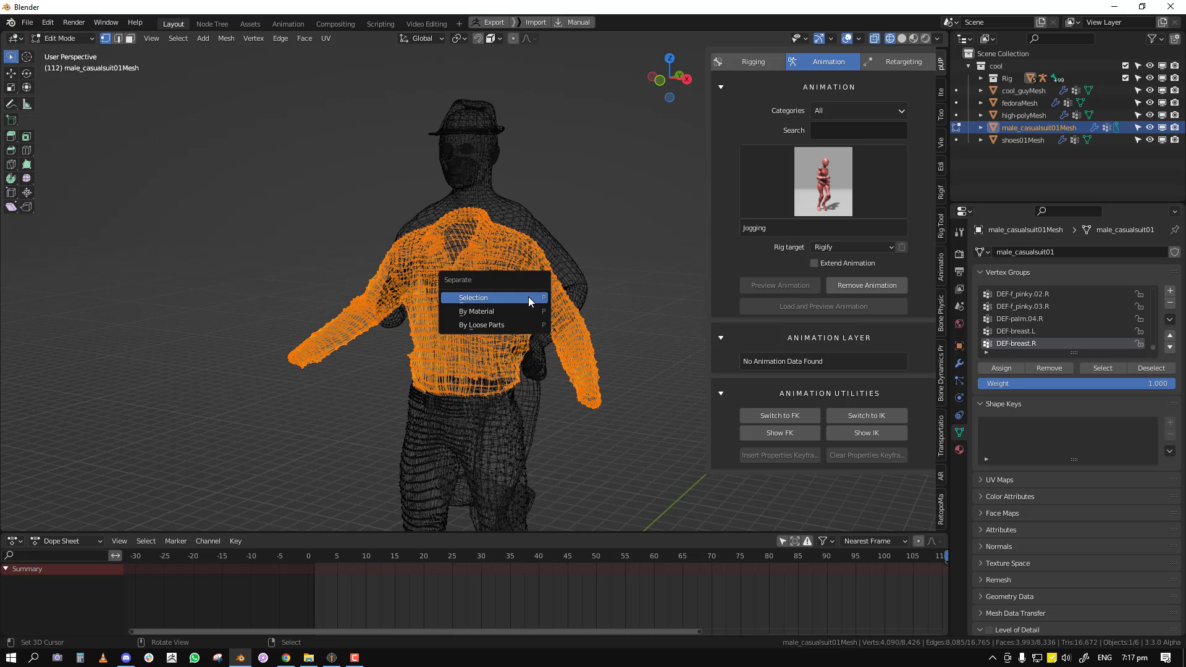
left_click(522, 295)
key("Tab")
key("shift+z")
Test-move the separated shirt to check that it is independent of the trousers, then cancel the move
right_click(491, 324)
scroll(559, 343, "up", 2)
middle_click_drag(491, 325, 622, 369)
key("alt+a")
scroll(557, 342, "up", 1, "alt")
right_click(555, 341)
key("g")
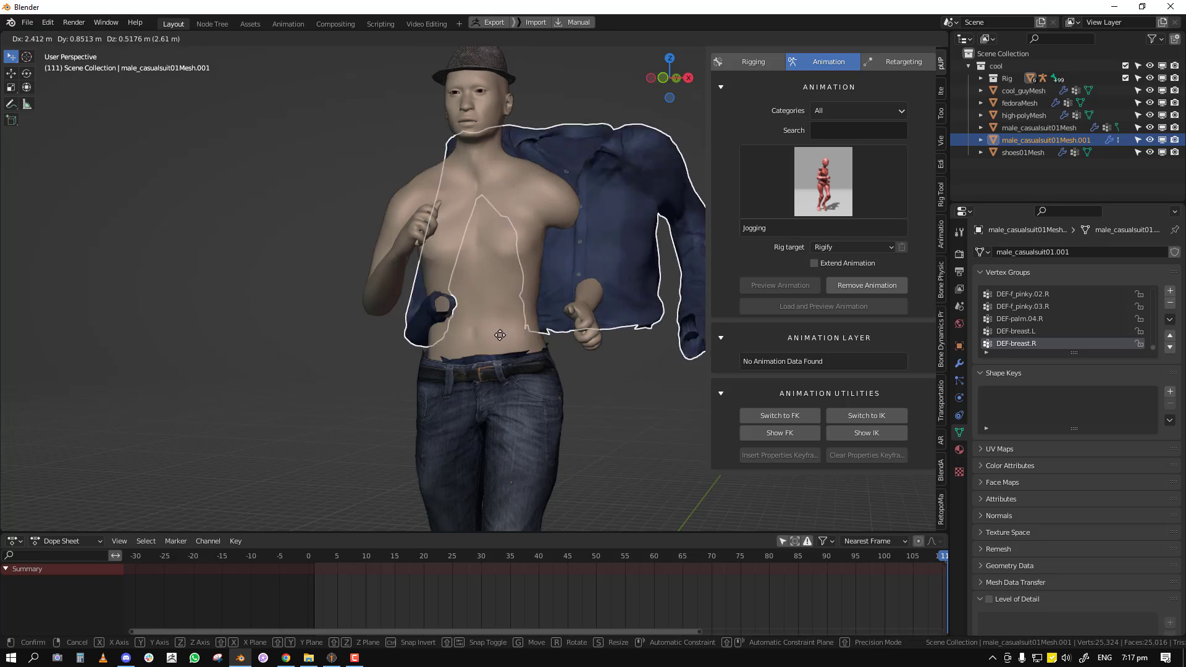
right_click(515, 301)
middle_click_drag(515, 305, 511, 354)
middle_click_drag(453, 402, 453, 337)
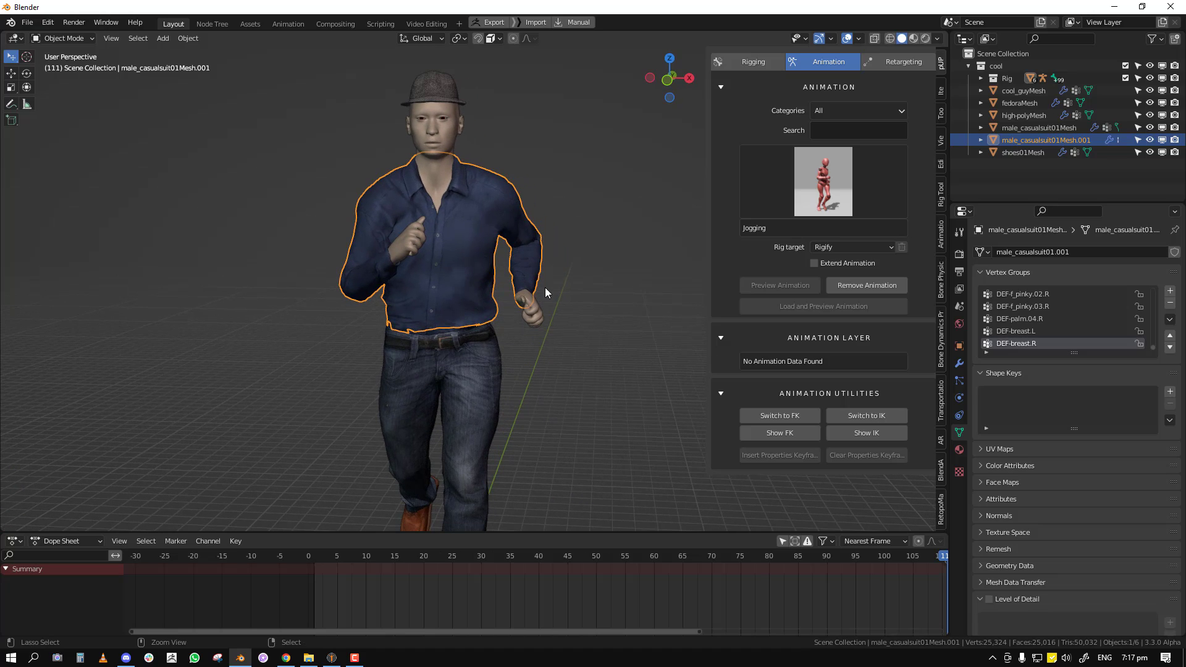
Inspect the selected shirt up close and collapse the cool collection in the outliner
scroll(484, 324, "up", 1)
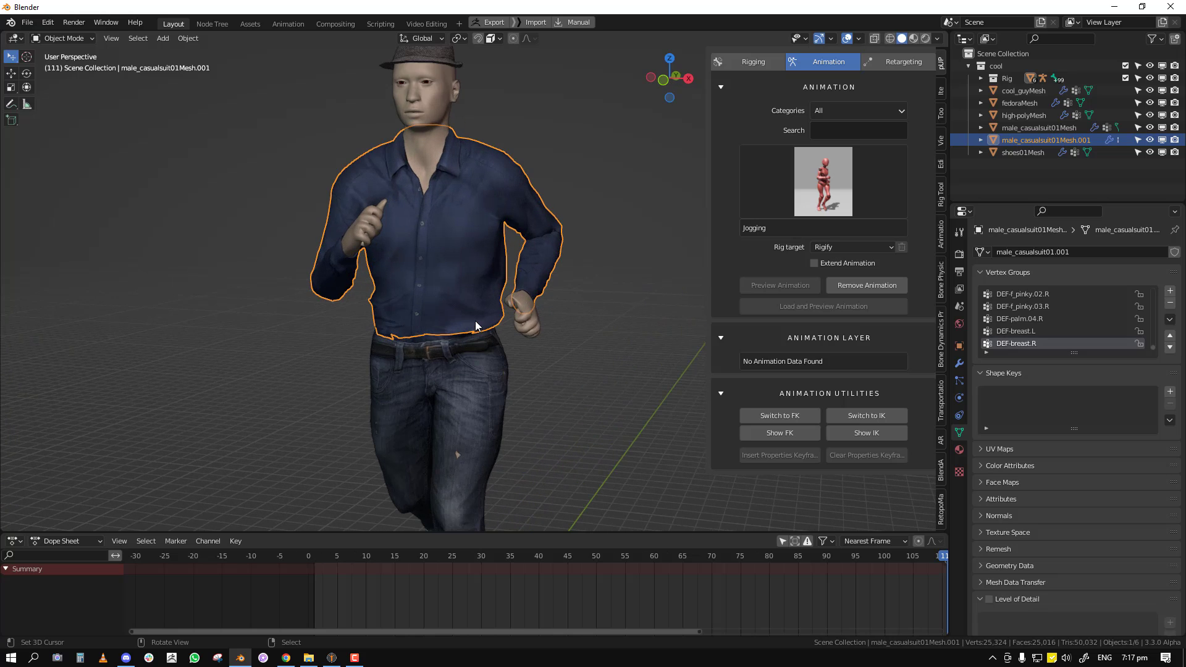
scroll(484, 255, "up", 2)
mouse_move(484, 255)
middle_mouse_down()
mouse_move(472, 261)
mouse_move(492, 265)
middle_mouse_up()
left_click(968, 66)
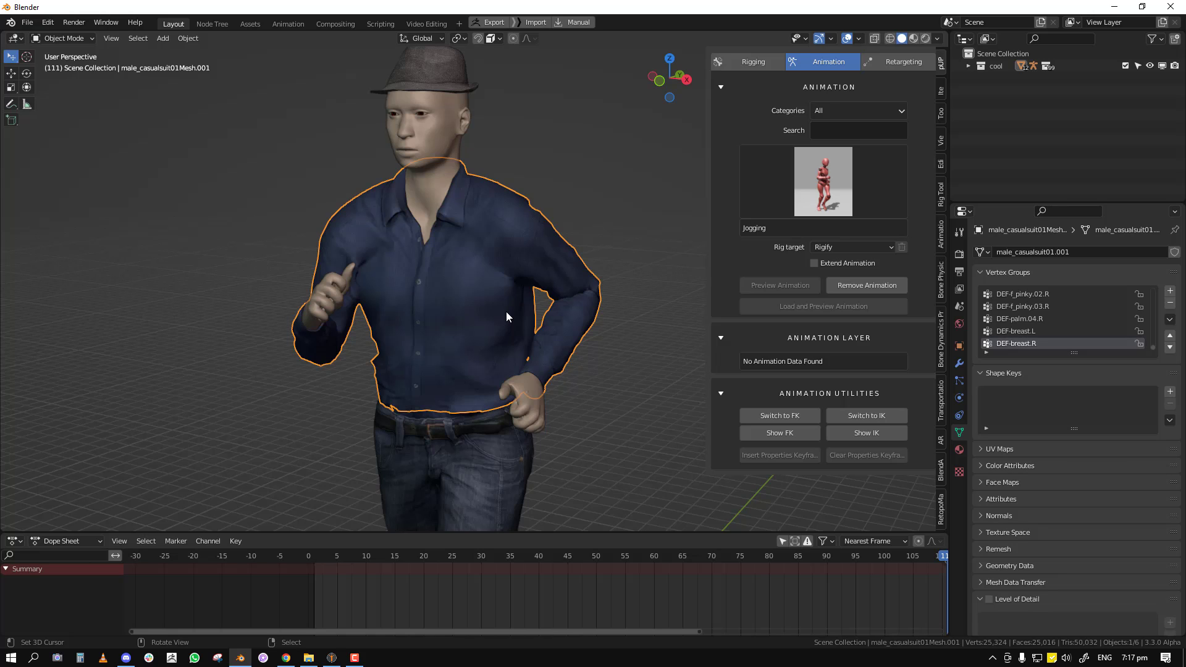
Add a UV sphere beside the character in front view and enlarge it to about torso size
scroll(506, 311, "down", 3)
key("KP_1")
middle_click_drag(601, 368, 479, 272, "shift")
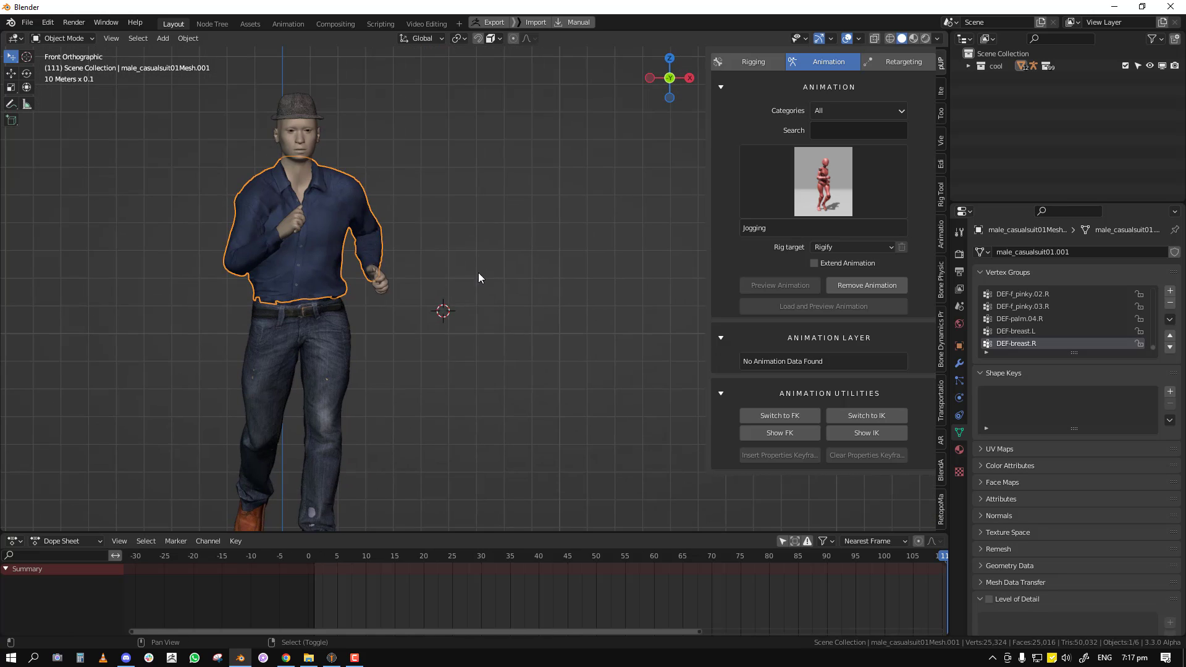
key("shift+a")
mouse_move(479, 288)
left_click(514, 330)
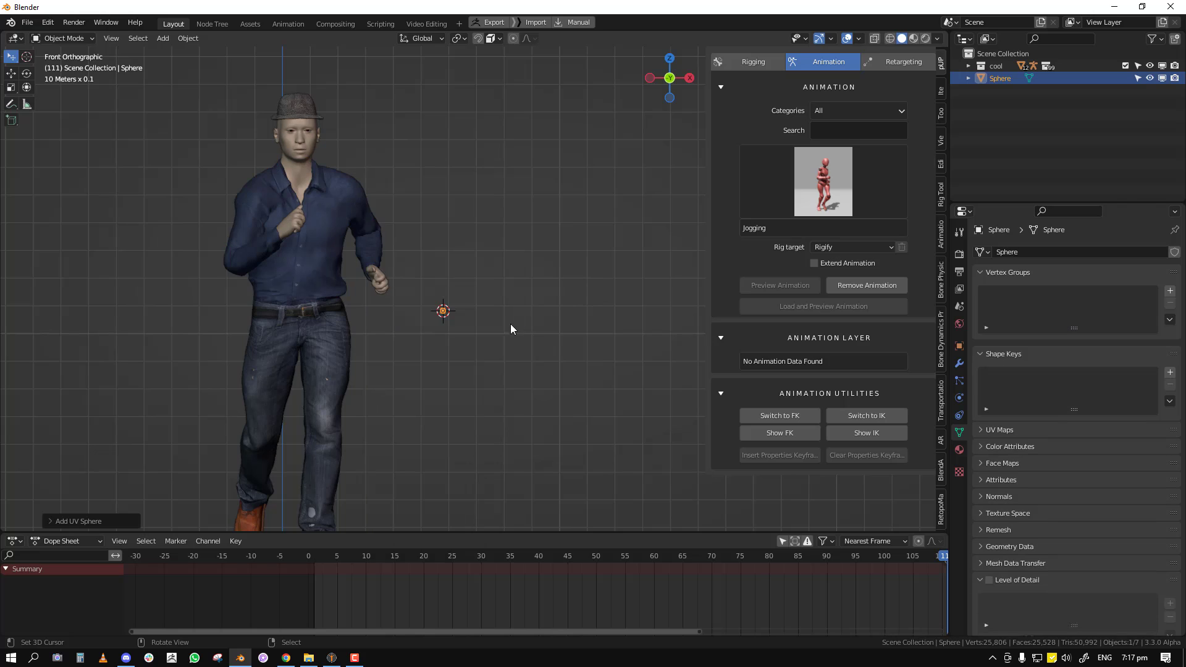
key("s")
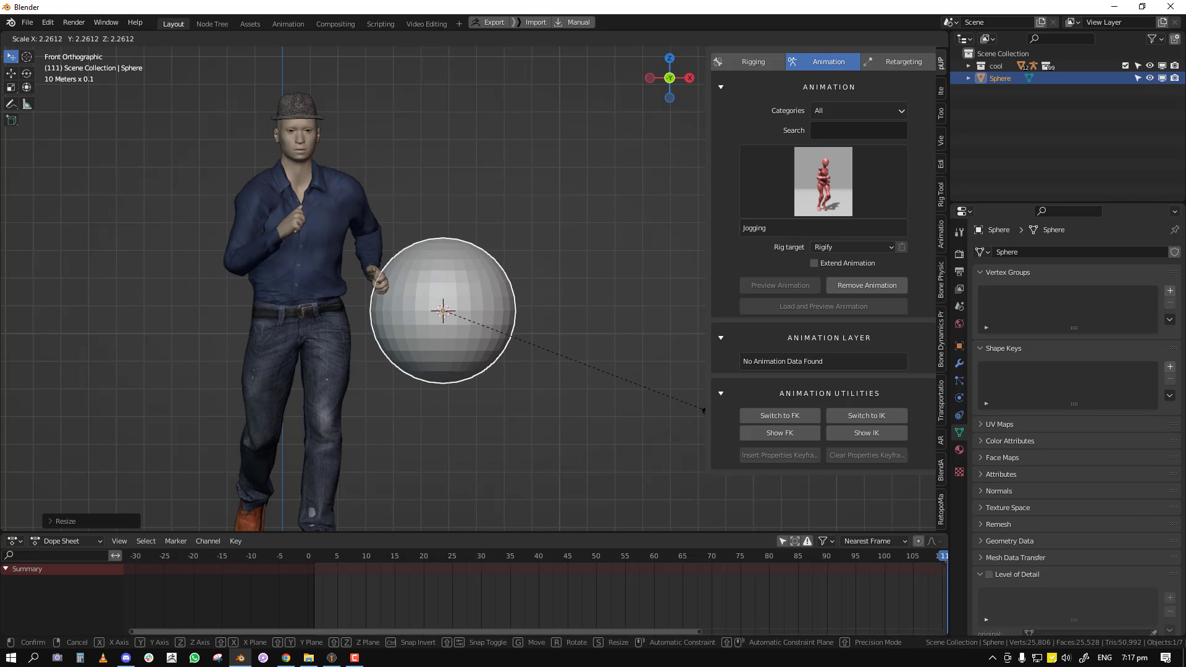
left_click(704, 411)
Duplicate the sphere beside the original and decimate the copy to a ratio of 0.2429, with mesh wireframes shown
key("shift+d")
left_click(708, 372)
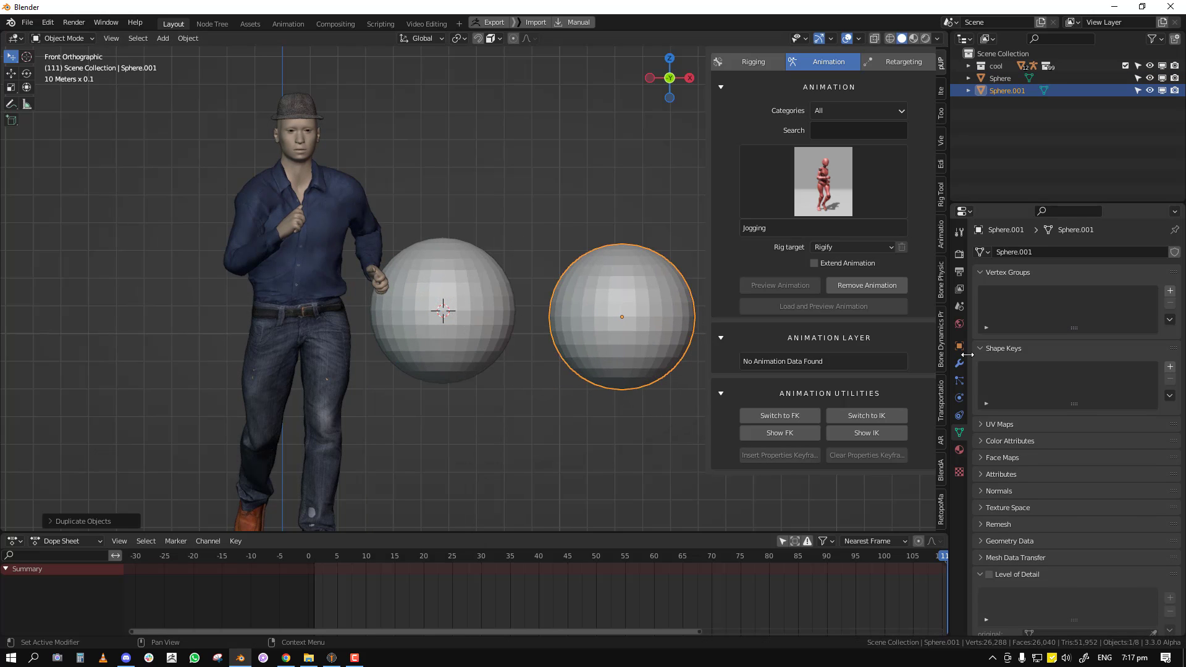
left_click(959, 364)
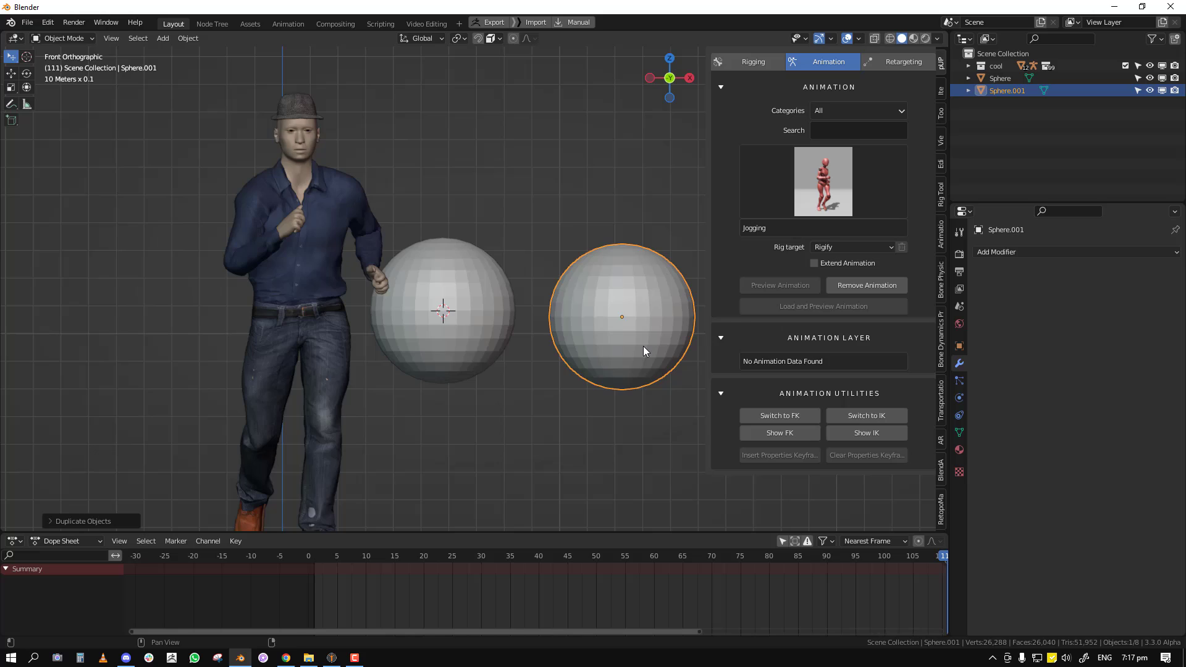
left_click(1061, 255)
left_click(946, 328)
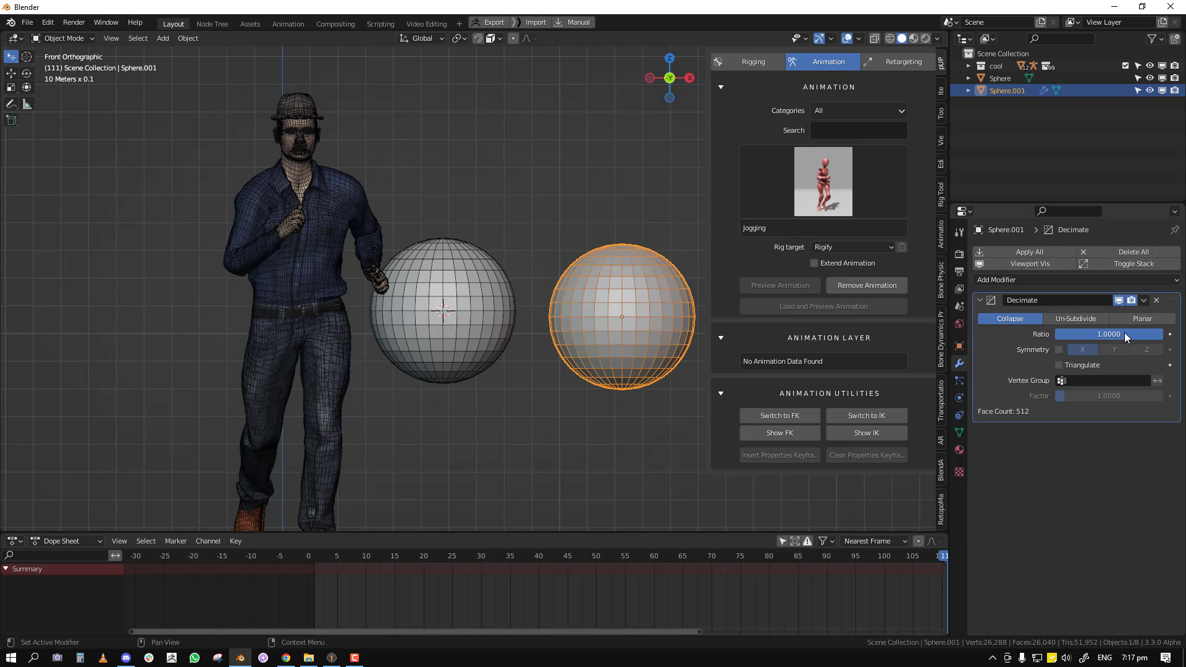
left_click_drag(1124, 333, 1082, 333)
key("shift+w")
key("shift+w")
middle_click_drag(636, 325, 568, 320)
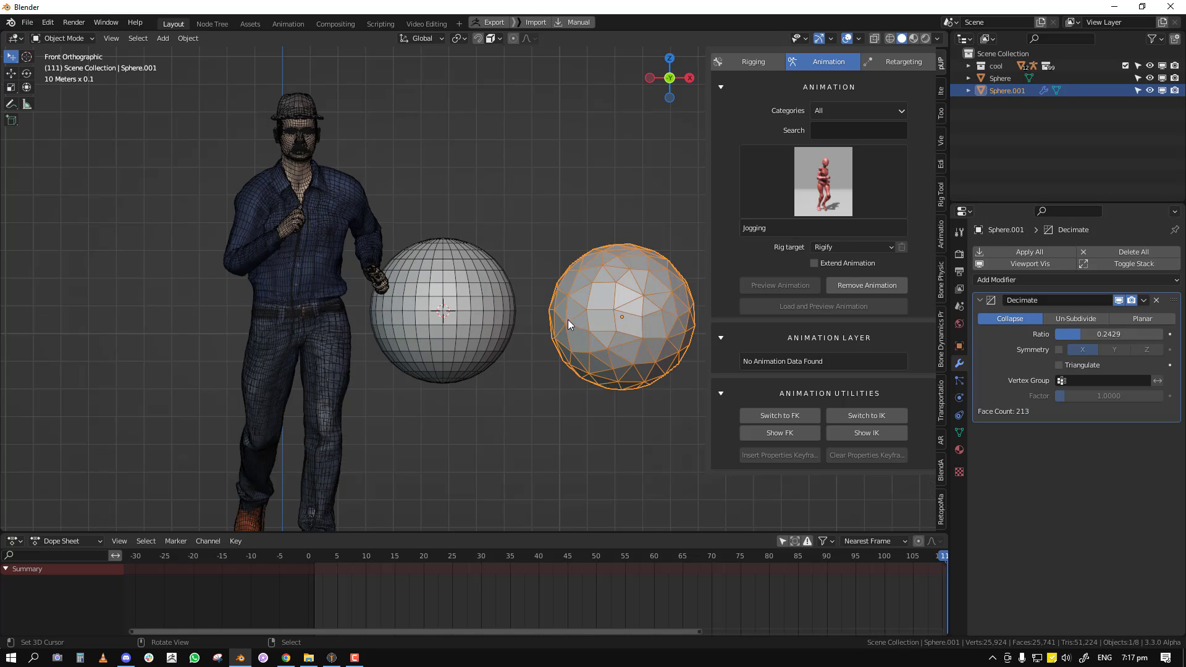
Try moving the decimated sphere over the original, cancel that, and move the original sphere up next to it
key("g")
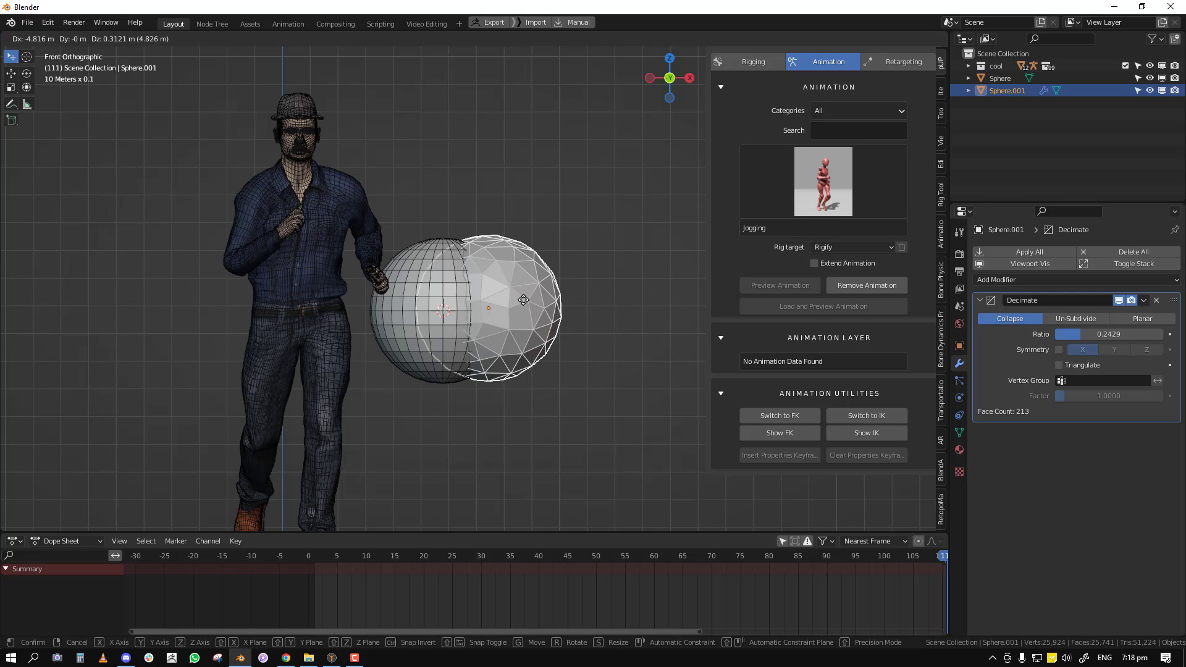
right_click(518, 304)
left_click(461, 305)
key("g")
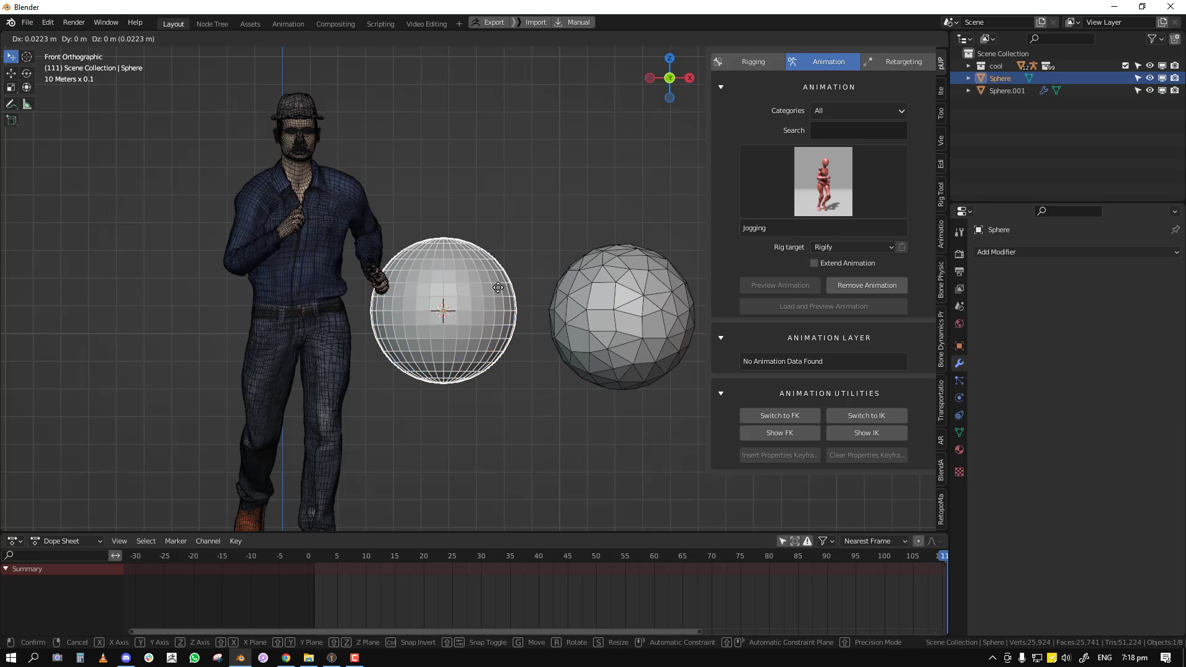
left_click(559, 214)
Delete both demonstration spheres and turn off the wireframe display
left_click(621, 307)
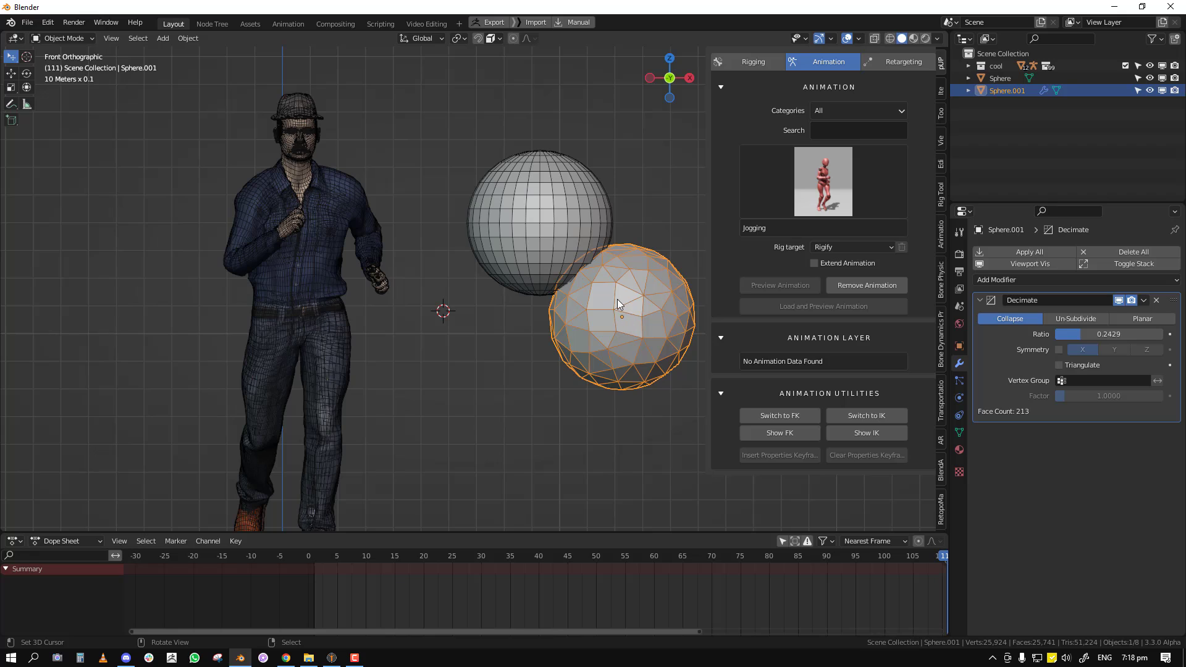
left_click(520, 231, "shift")
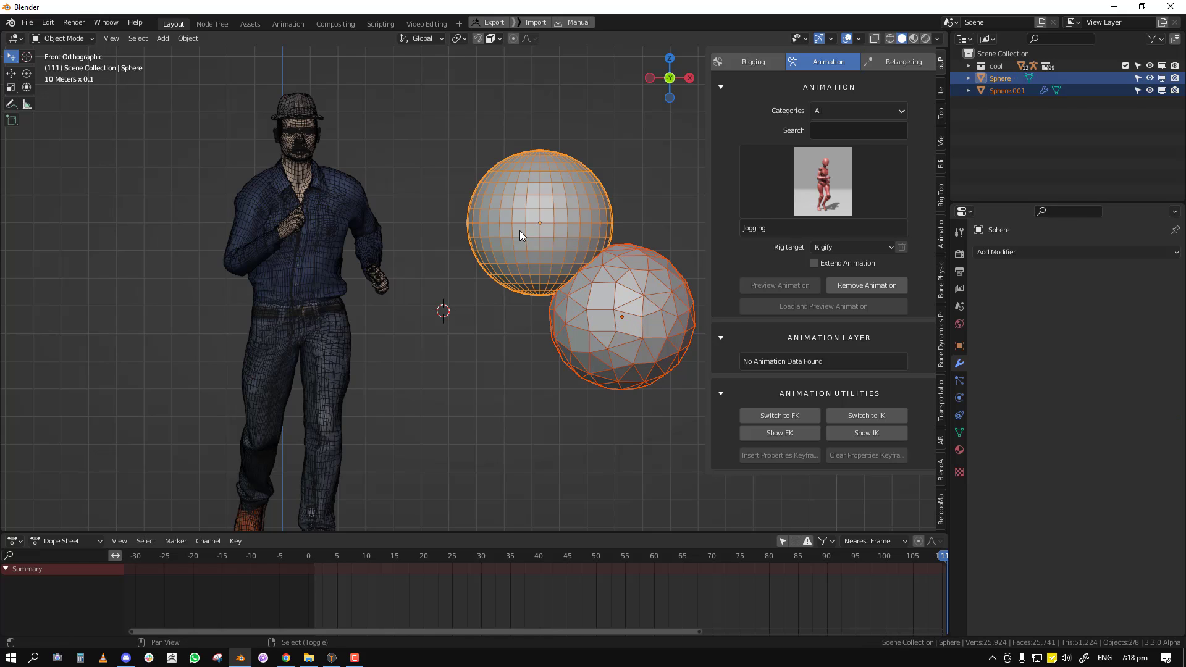
key("x")
left_click(588, 246)
key("alt+w")
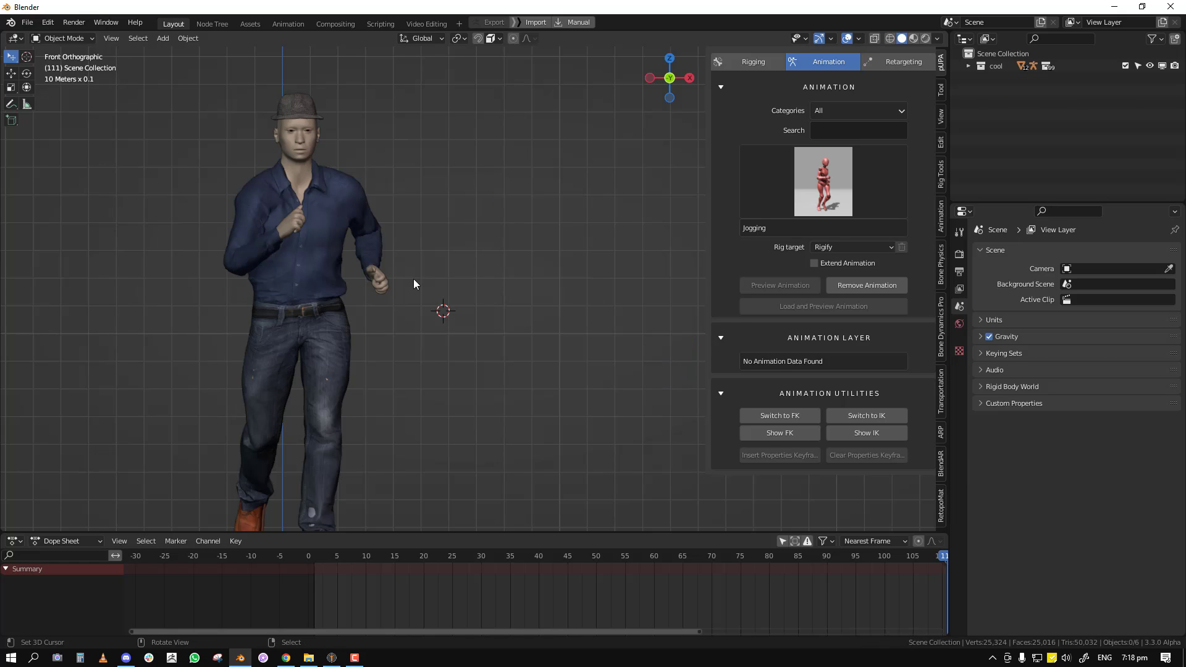
Select the shirt, return the timeline to frame 1, and select the character's body mesh
middle_click_drag(380, 270, 461, 299)
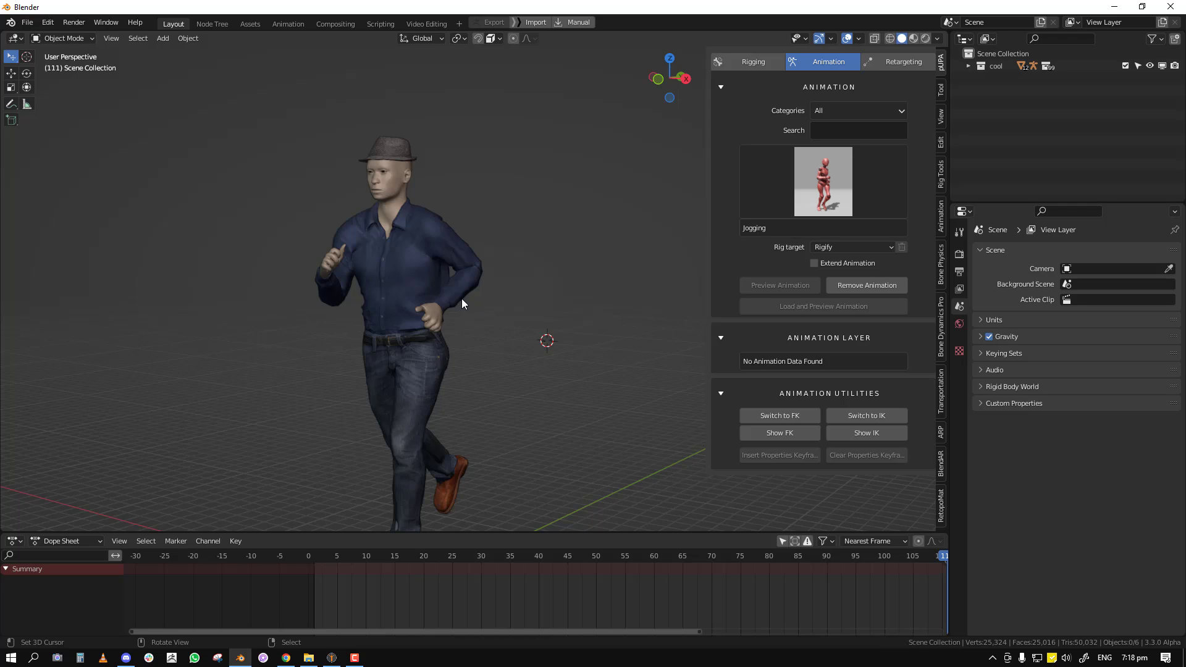
left_click(402, 261)
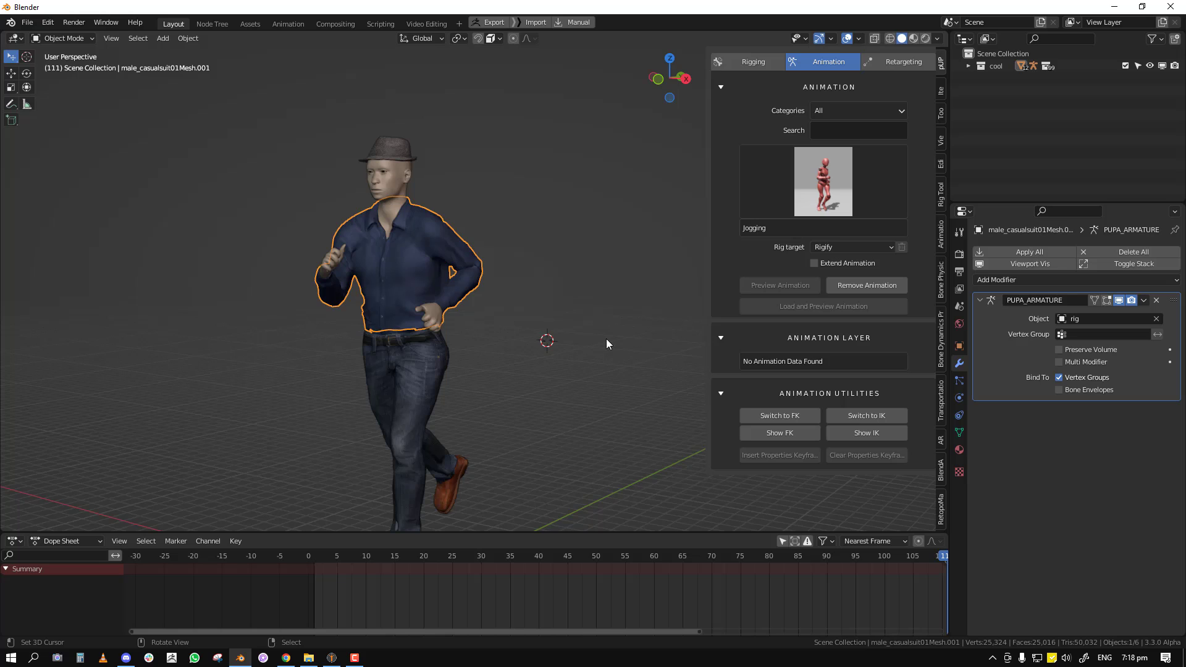
middle_click_drag(606, 343, 538, 331)
key("shift+Left")
scroll(533, 288, "up", 1)
scroll(540, 331, "up", 1)
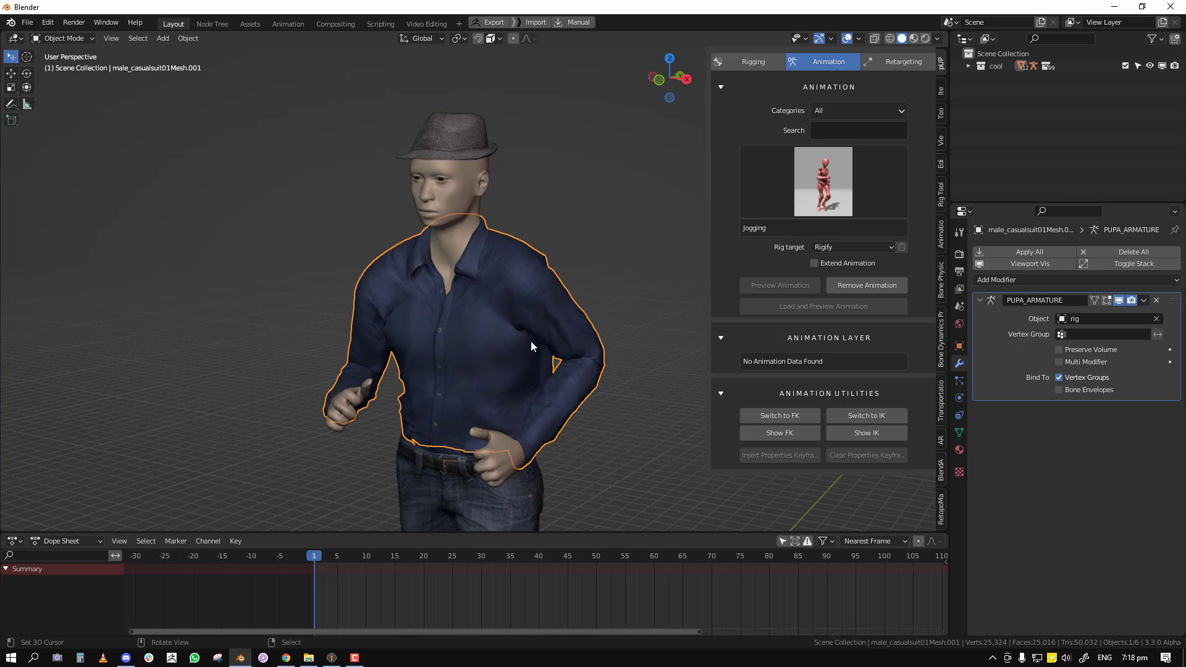
left_click(494, 273)
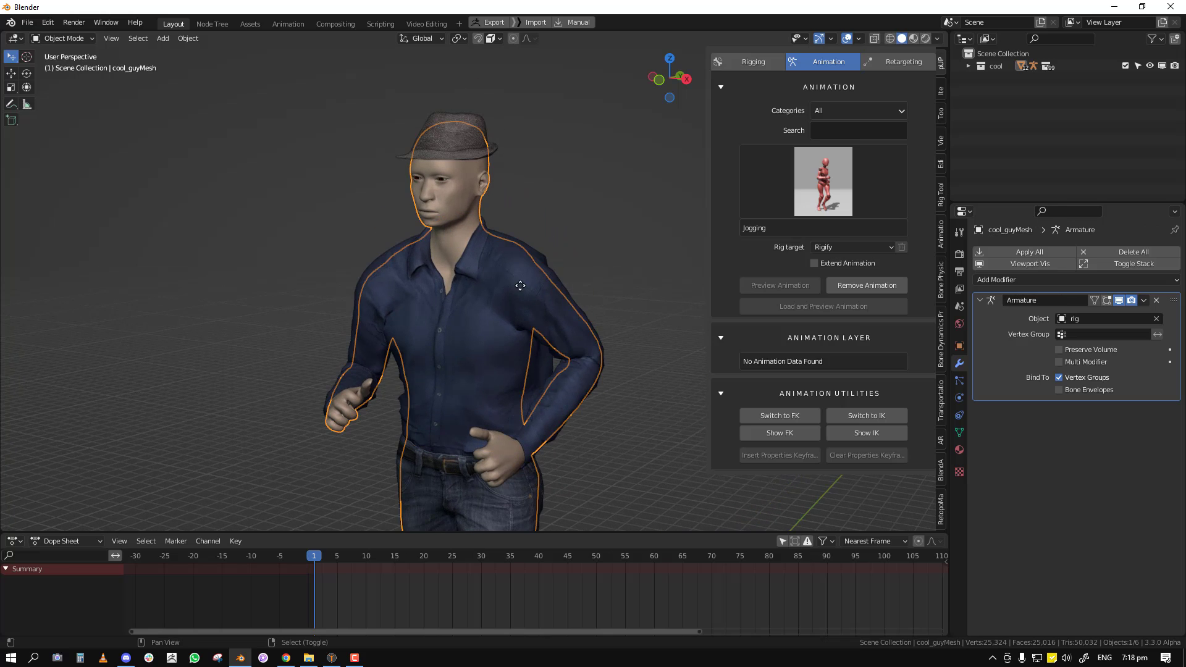
Duplicate the character's body mesh in place and move the copy into a new collection named Collection 2
key("shift+d")
key("Escape")
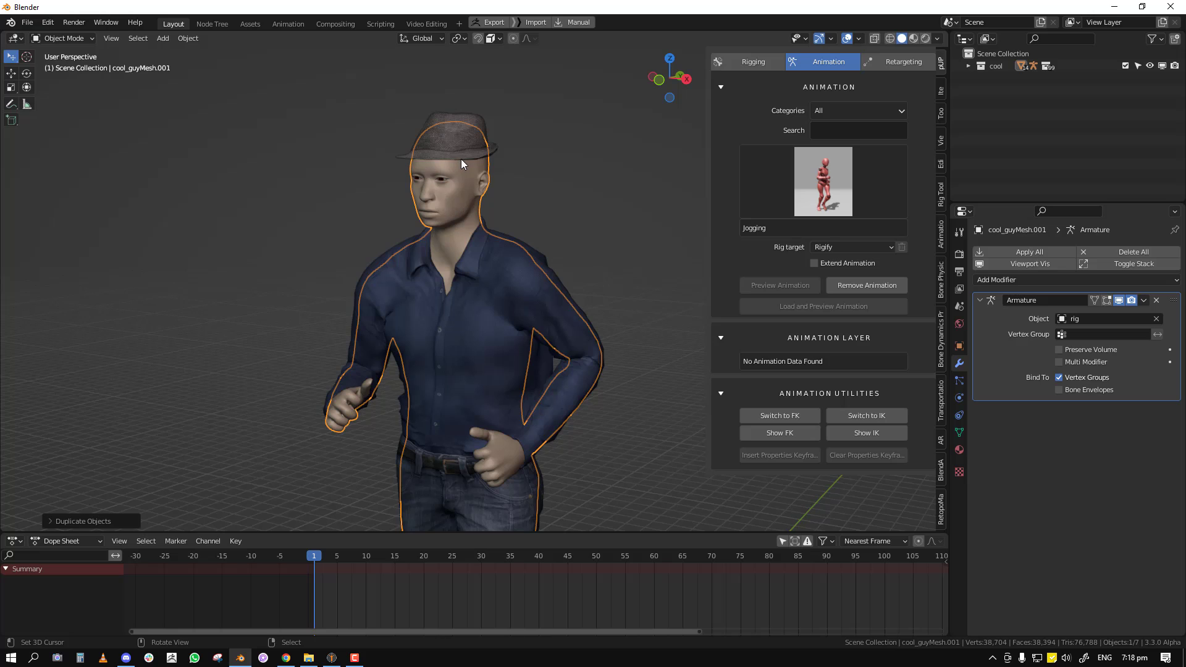
middle_click_drag(498, 243, 496, 235)
key("m")
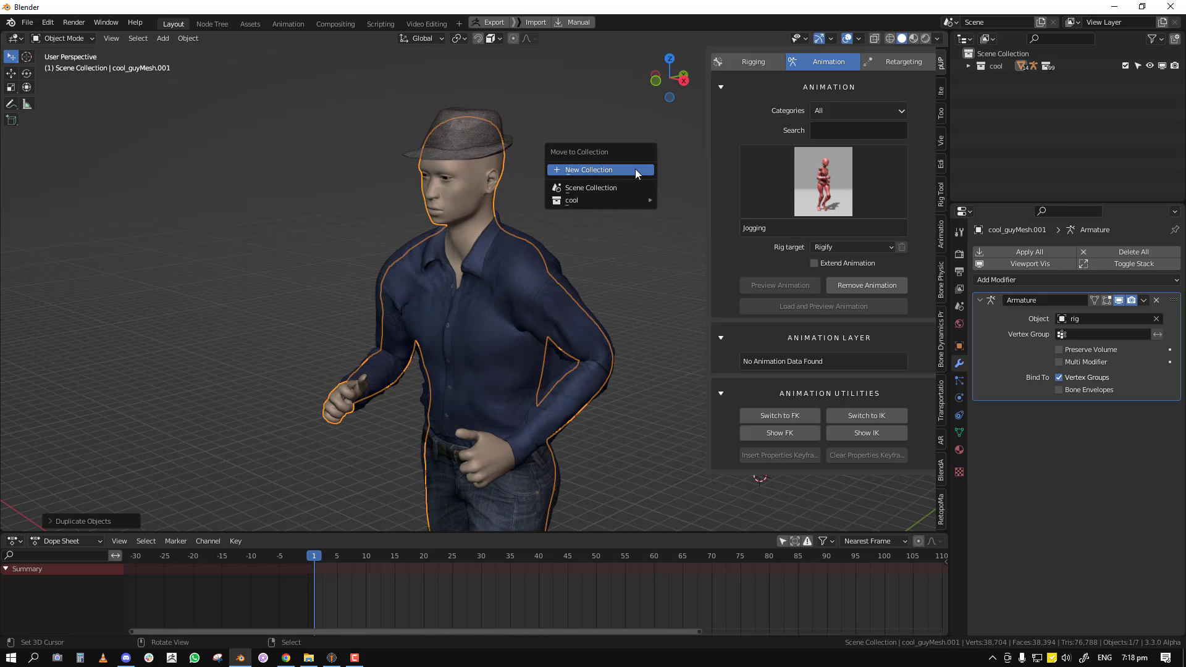
left_click(635, 169)
left_click(635, 206)
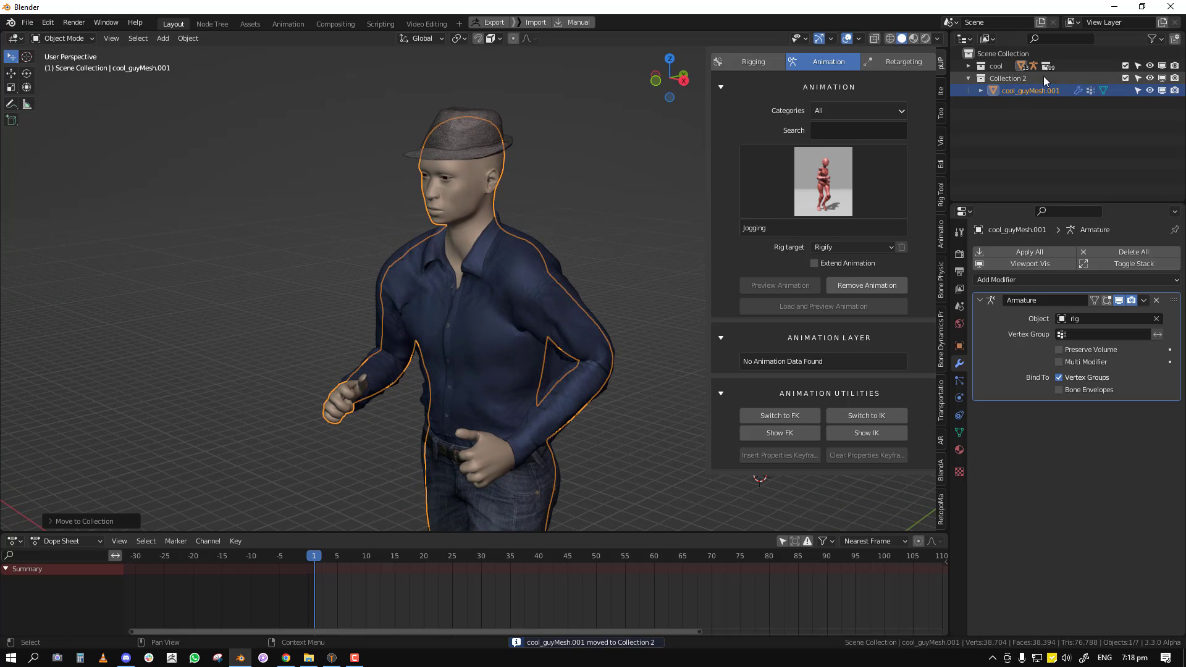
Rename the duplicated body mesh as collider
double_click(1031, 91)
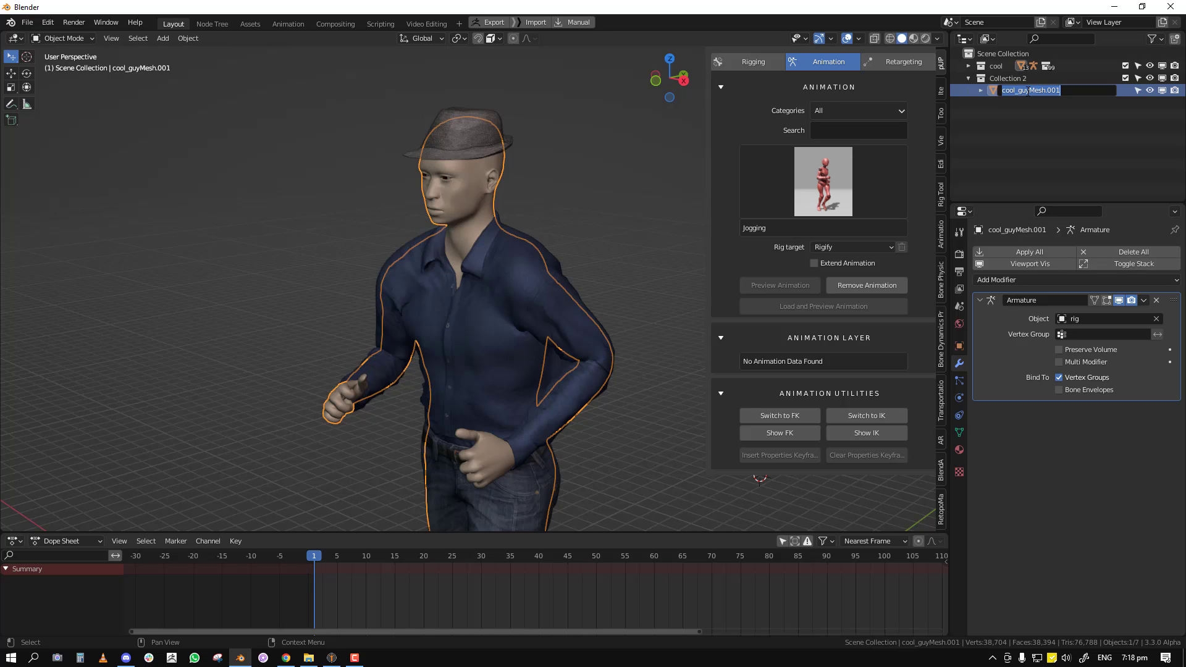
type("collider")
key("Return")
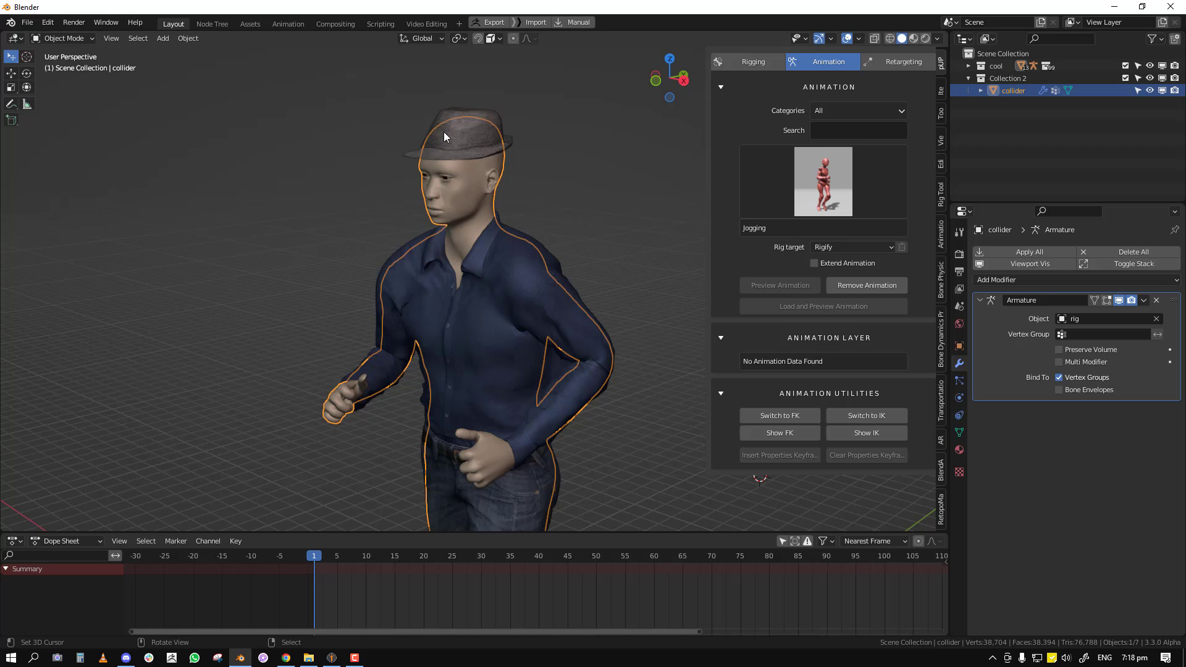
Isolate the collider with wireframes shown and add a Decimate modifier with a ratio of 0.1186
key("KP_Divide")
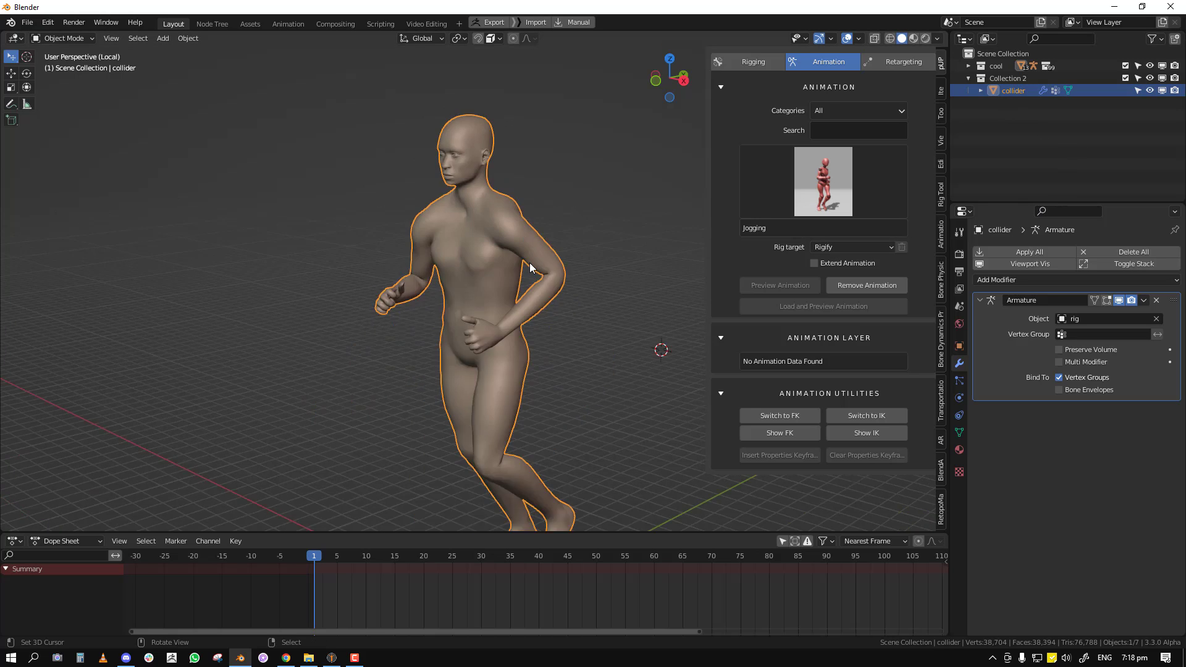
key("alt+w")
middle_click_drag(550, 252, 497, 237)
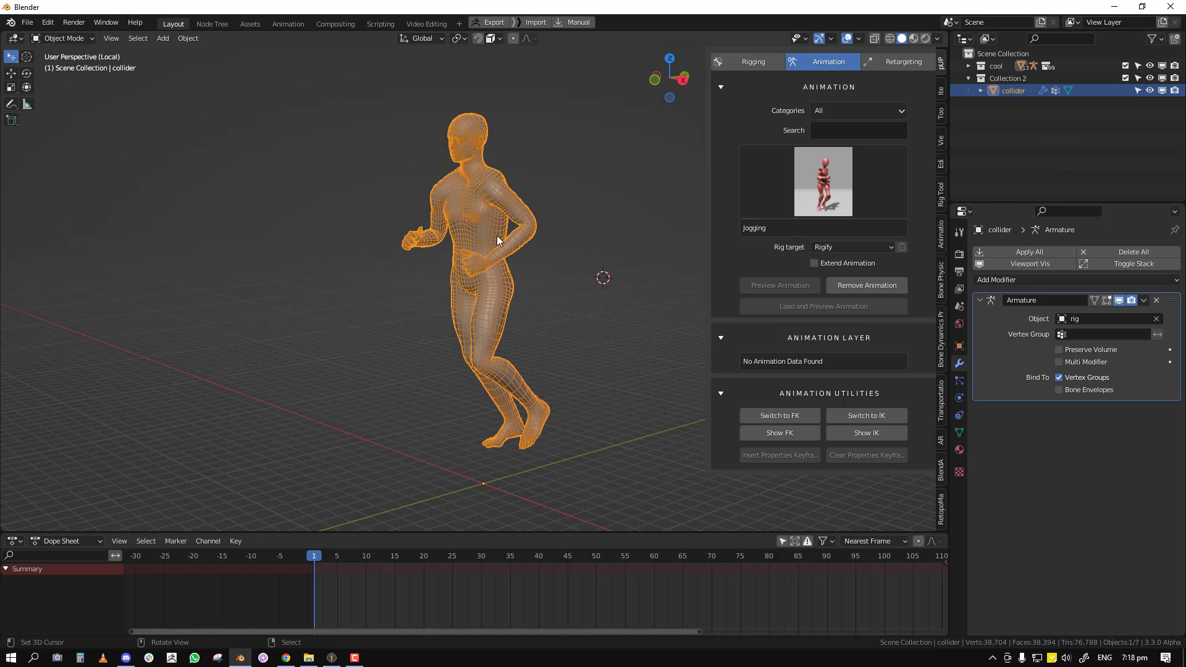
left_click(1099, 281)
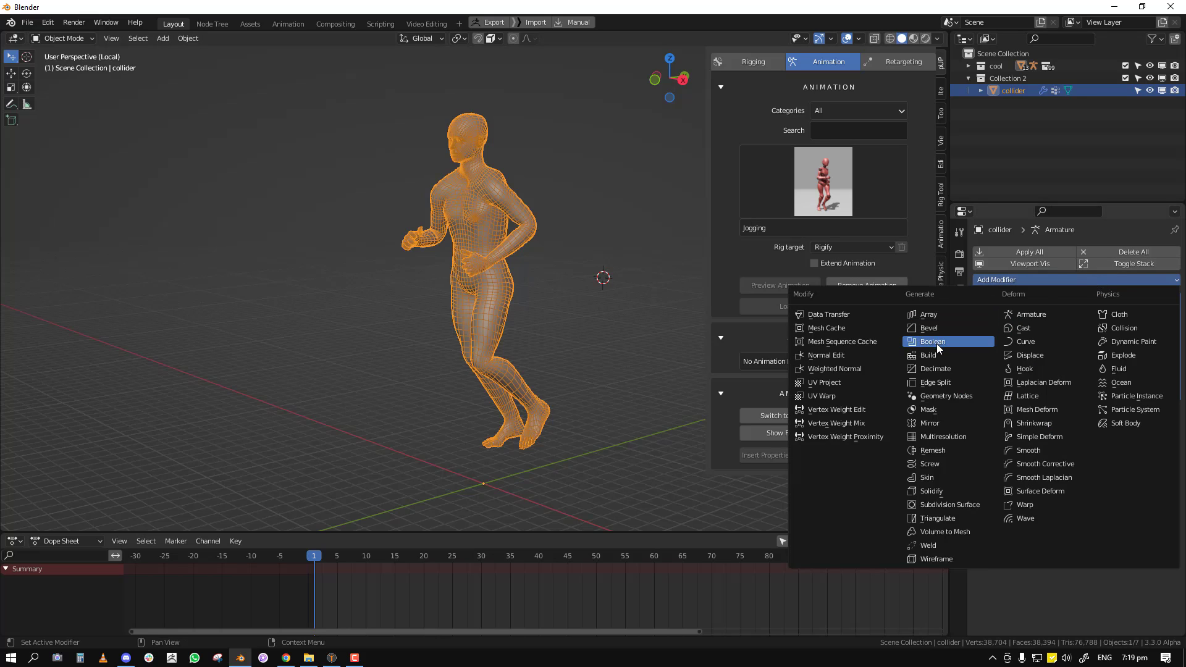
left_click(939, 372)
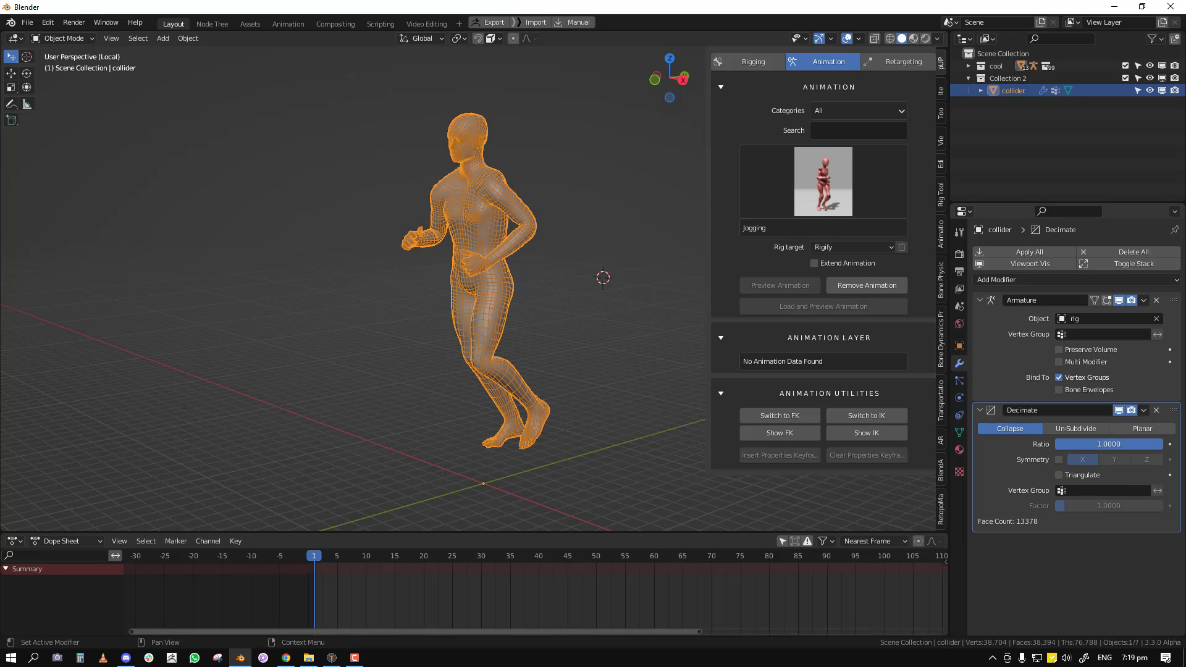
left_click_drag(1147, 445, 1068, 445)
scroll(566, 238, "up", 5)
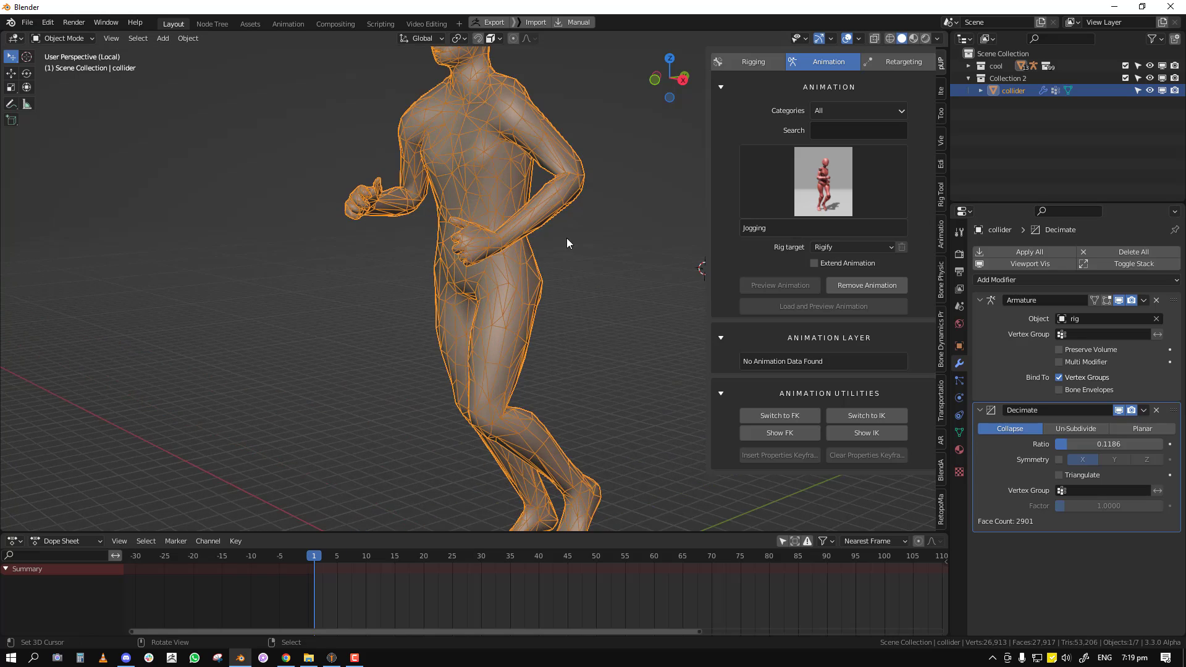
Hide the overlays and compare the collider's surface with the Decimate modifier's viewport display off and on
left_click(592, 289)
middle_click_drag(591, 257, 532, 265)
key("shift+alt+z")
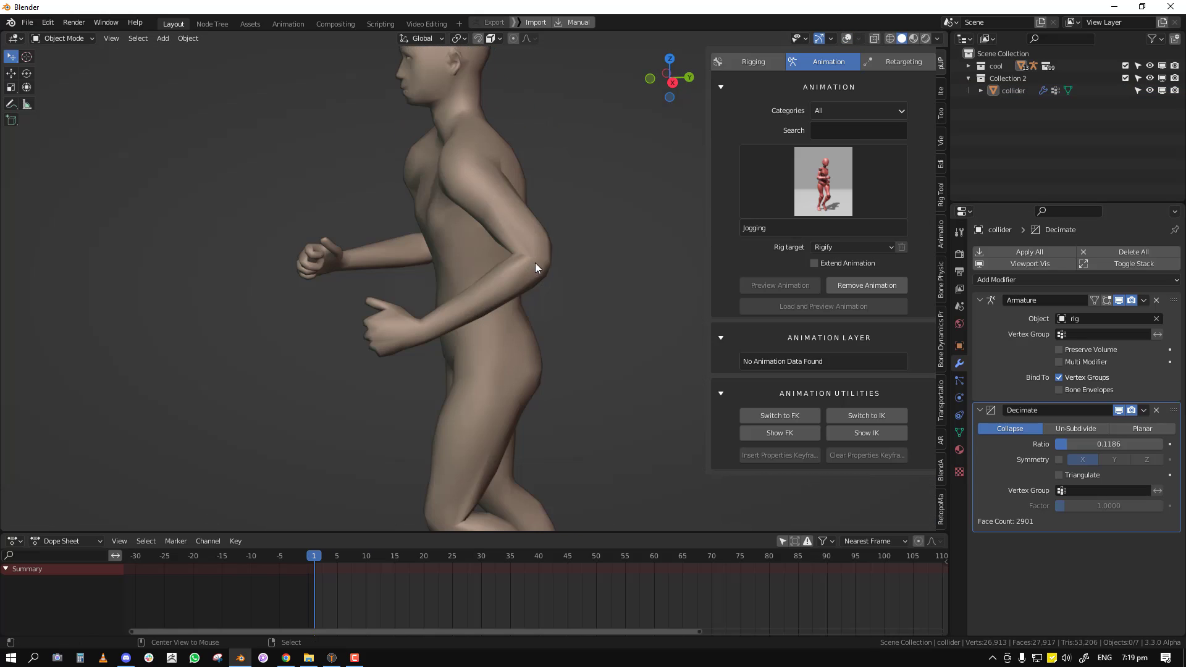
left_click(1121, 410)
left_click(1122, 410)
left_click(1121, 409)
left_click(1120, 409)
left_click(1121, 409)
left_click(1120, 408)
middle_click_drag(550, 381, 513, 376)
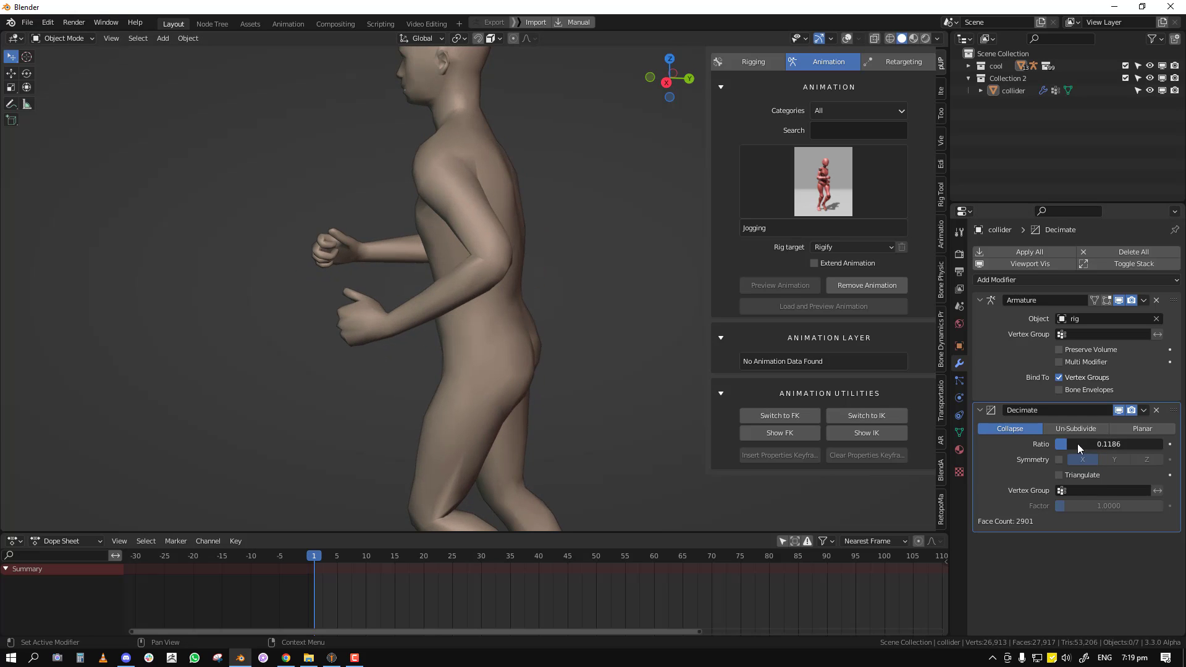
Raise the collider's Decimate ratio to 0.2655, show the wireframe overlay again, then set the ratio to 0.2 and apply the modifier
left_click_drag(1089, 444, 1124, 444)
middle_click_drag(511, 331, 568, 305)
key("shift+alt+z")
key("shift+alt+w")
left_click(1130, 443)
type("0.265537")
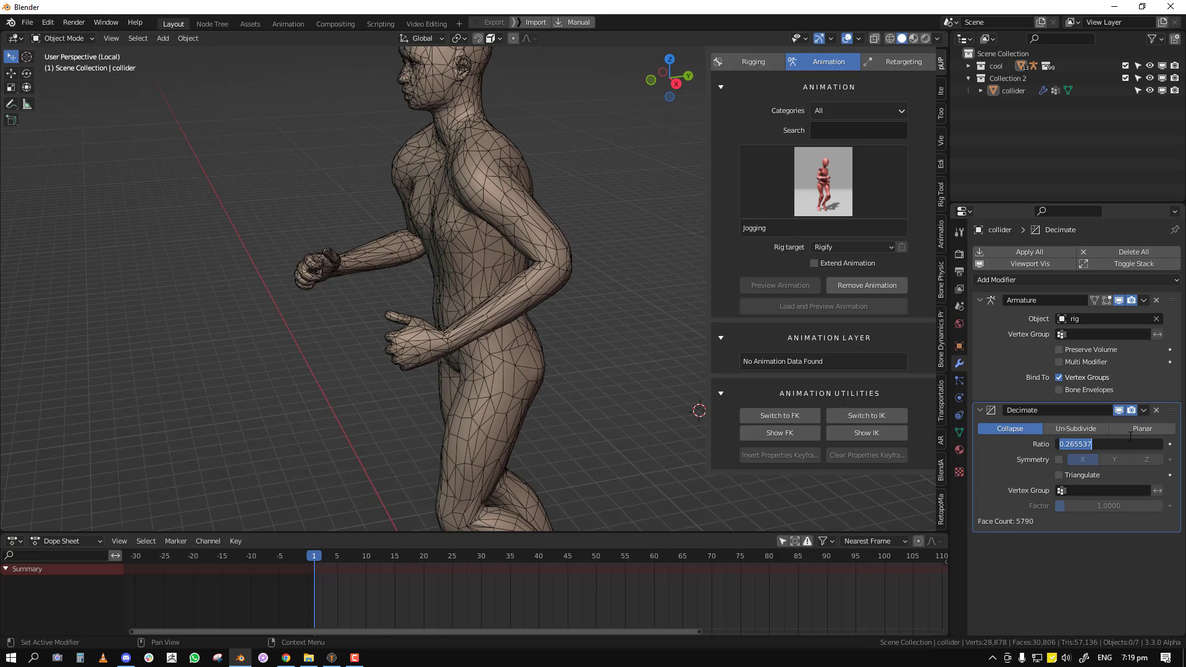
key("Return")
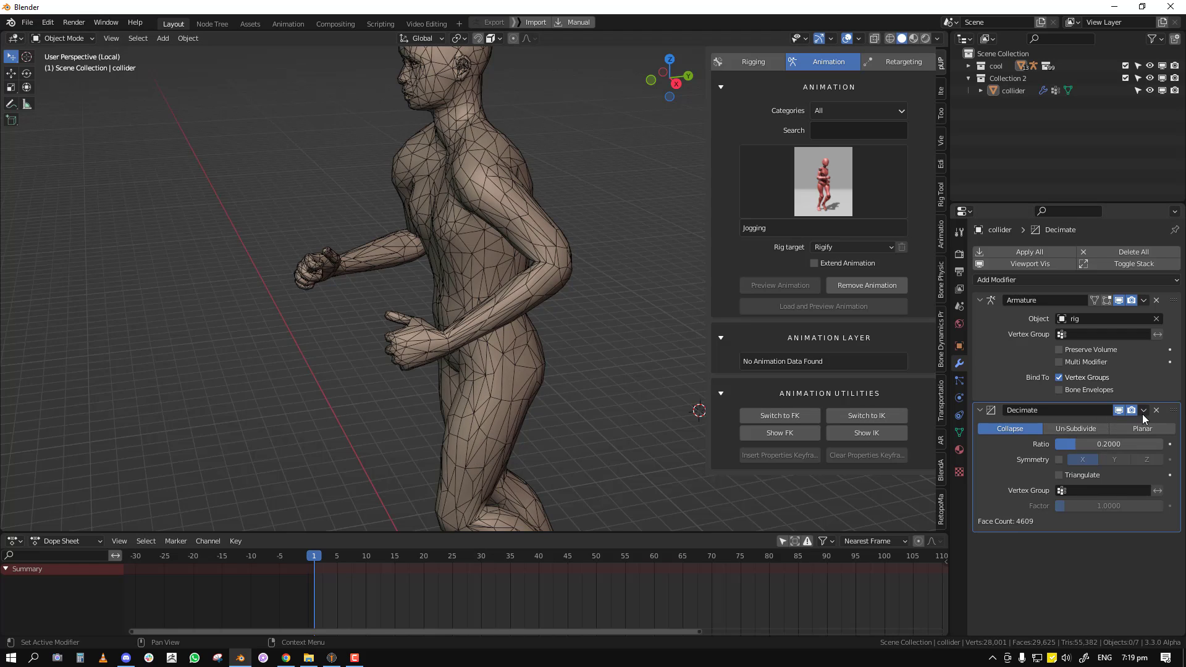
left_click(1144, 410)
left_click(1074, 432)
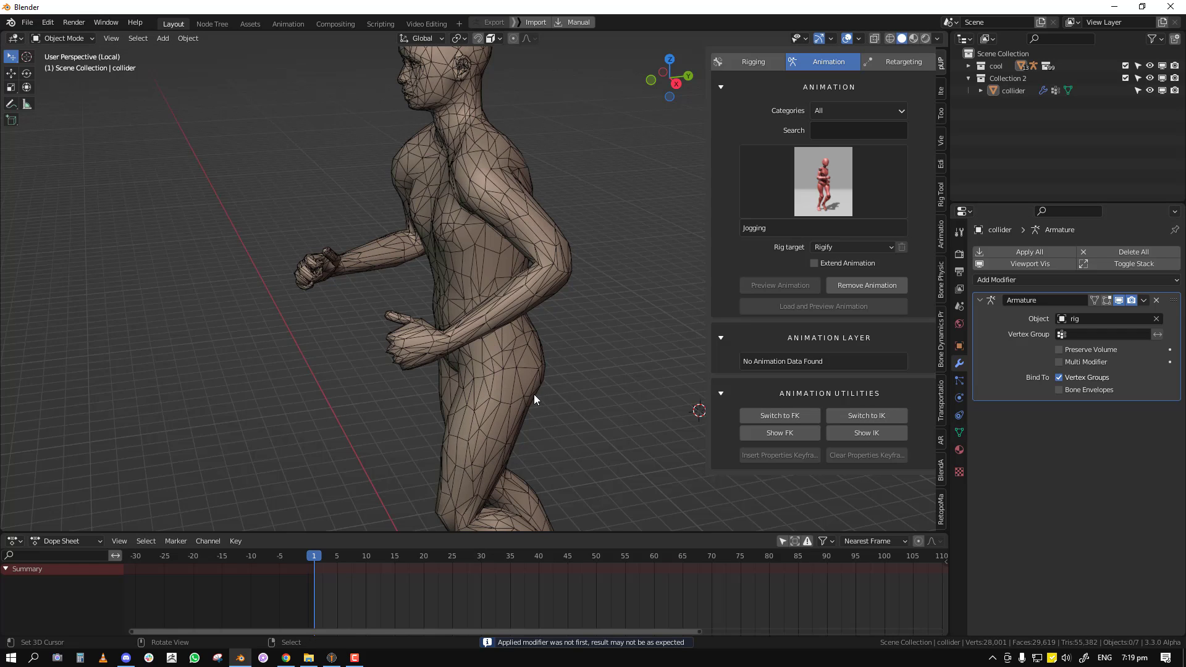
Select the collider and apply its object transforms
left_click(505, 320)
key("ctrl+a")
left_click(601, 374)
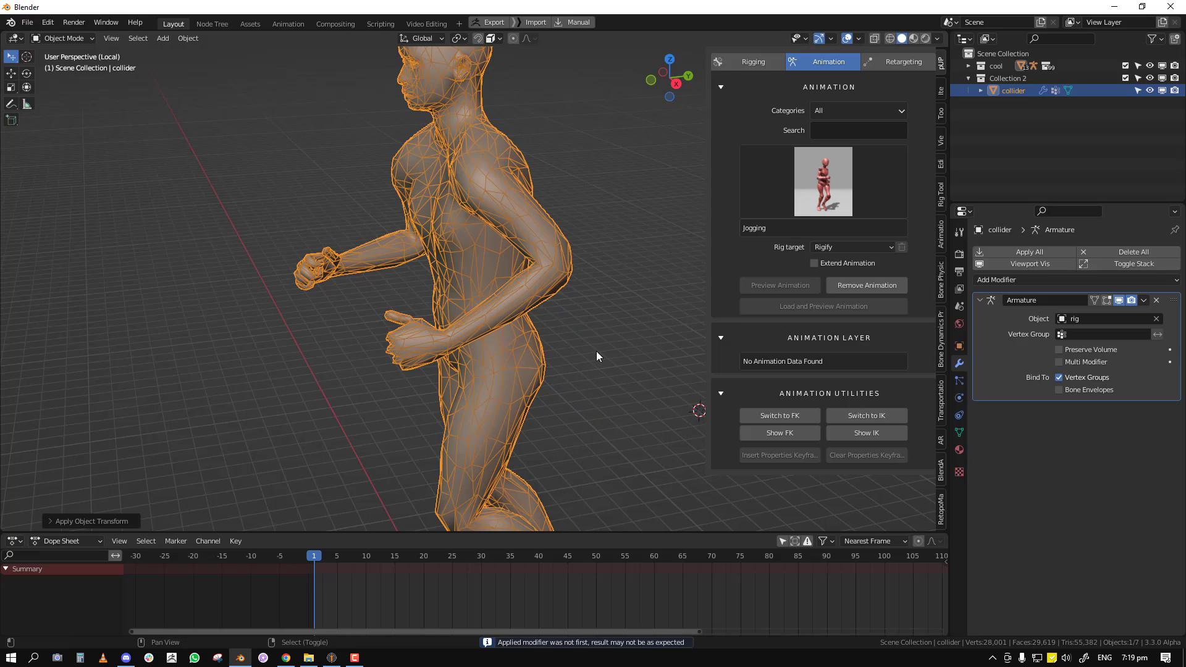
Play the jogging animation to check the decimated collider, bring back the full scene, and stop playback
key("space")
scroll(604, 354, "down", 4)
right_click(604, 354)
key("KP_Divide")
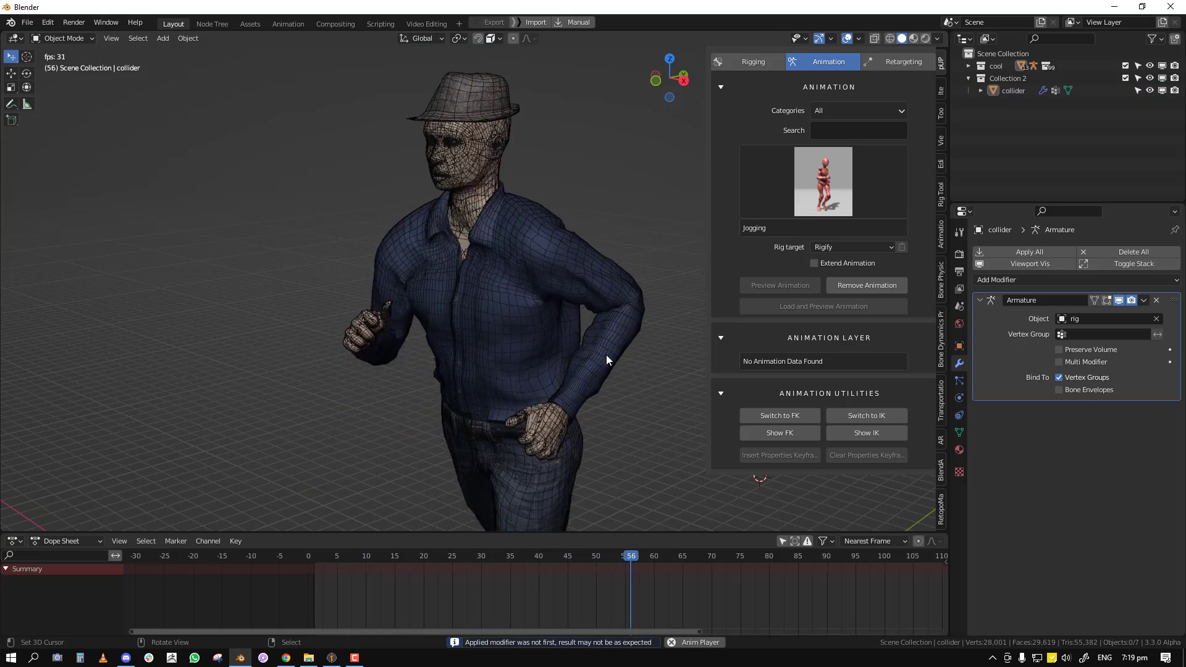
scroll(606, 354, "down", 4)
key("space")
Select the collider and set its viewport display to Bounds
left_click(1011, 91)
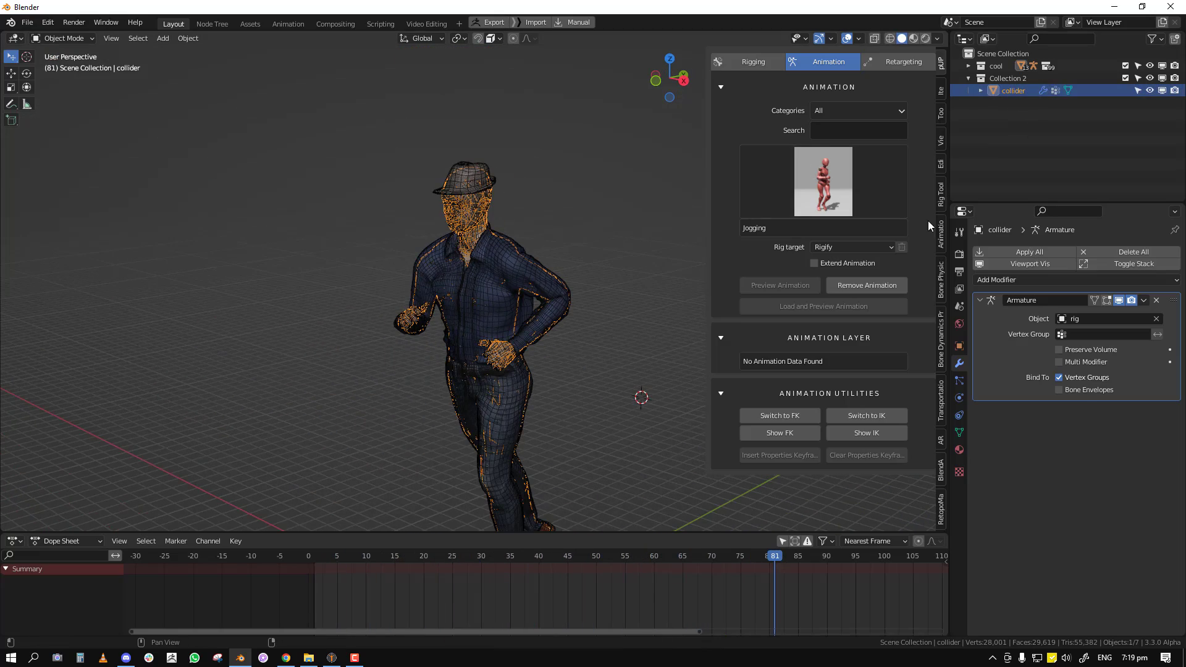
left_click(959, 347)
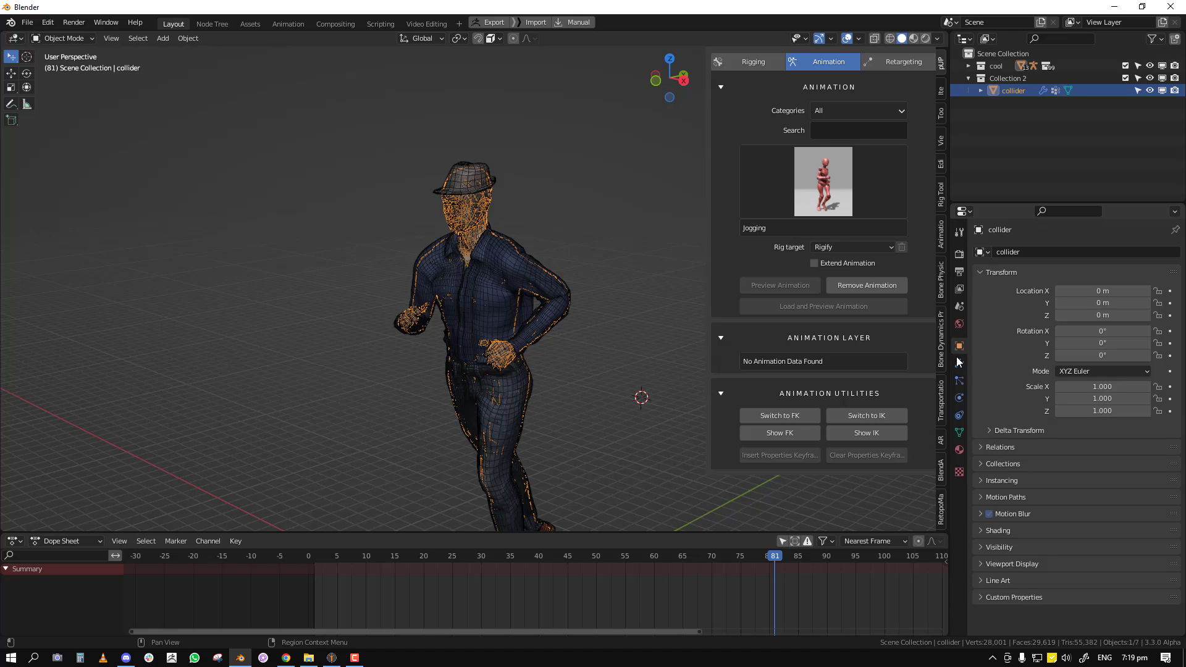
left_click(1026, 566)
scroll(1050, 581, "down", 4)
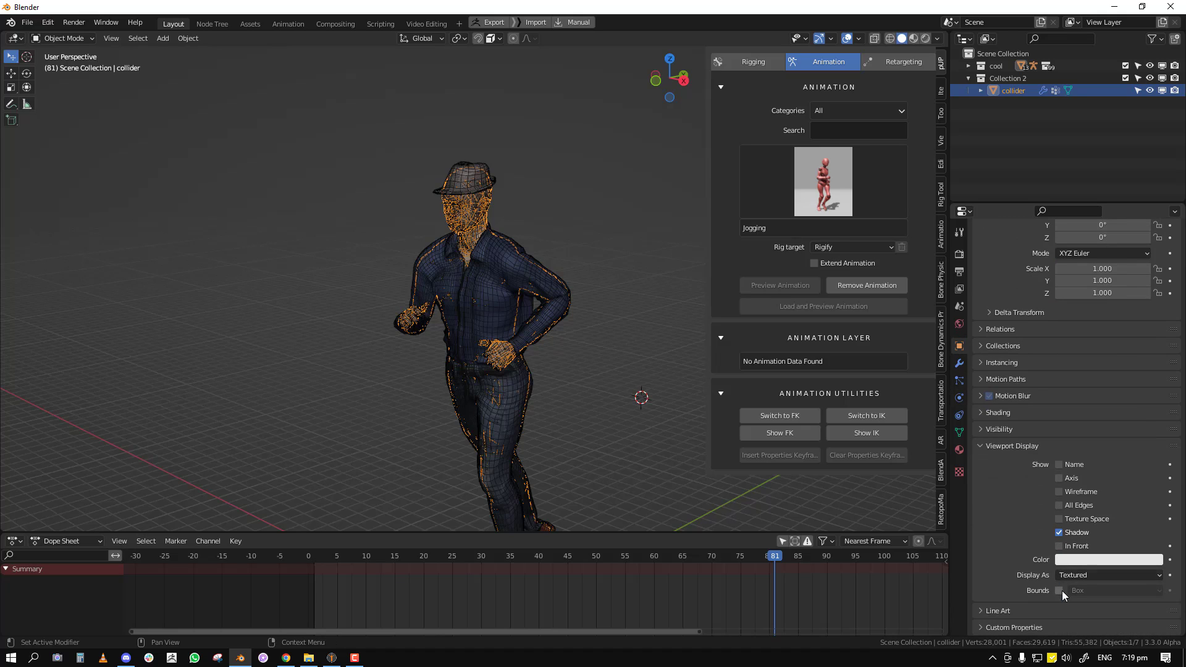
left_click(1080, 577)
left_click(1081, 561)
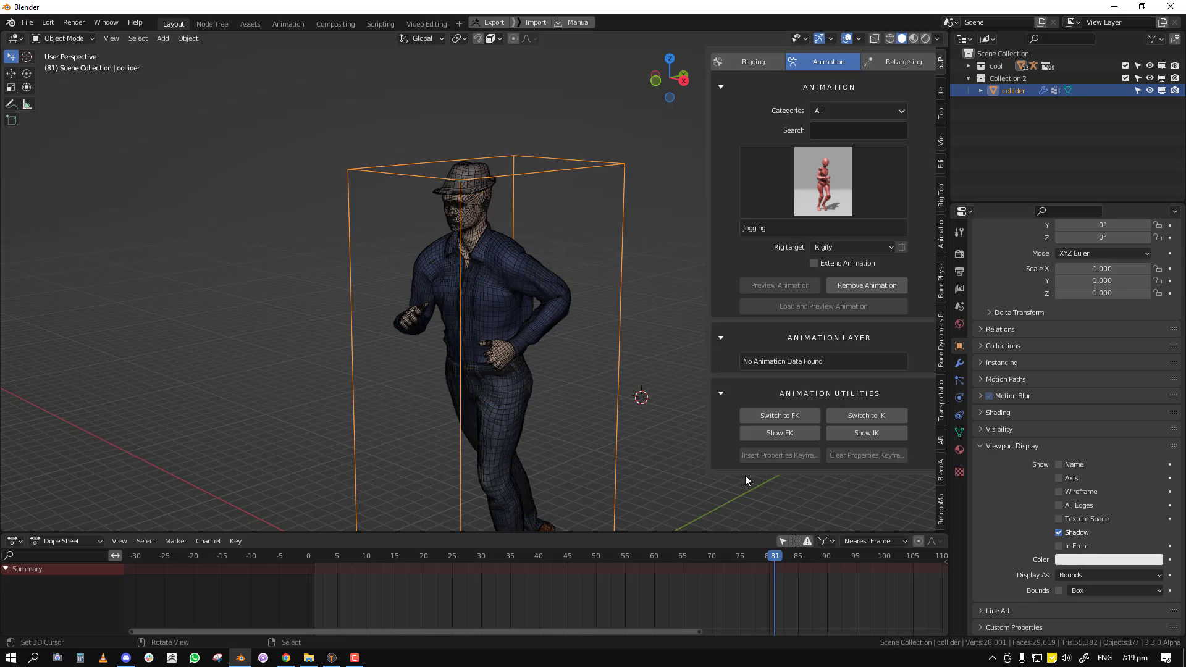
Duplicate the character's shirt in place and move the copy into Collection 2
middle_click_drag(654, 445, 470, 345)
middle_click_drag(566, 234, 509, 237)
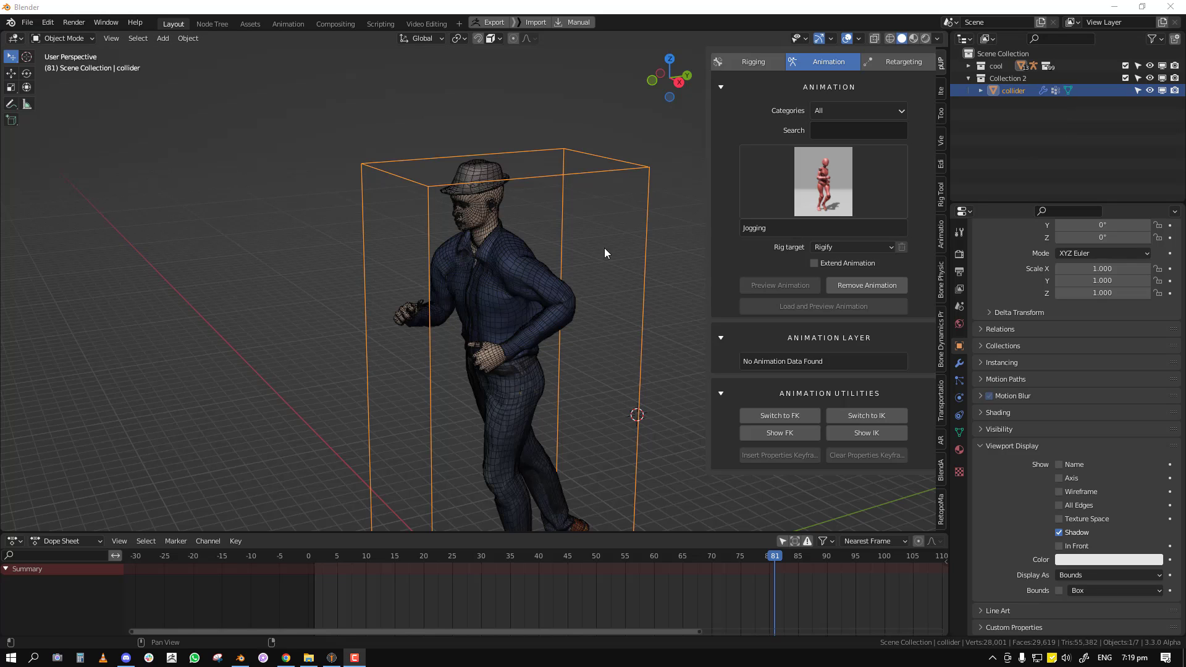
left_click(545, 254)
scroll(548, 320, "up", 2)
middle_click_drag(549, 320, 482, 346, "shift")
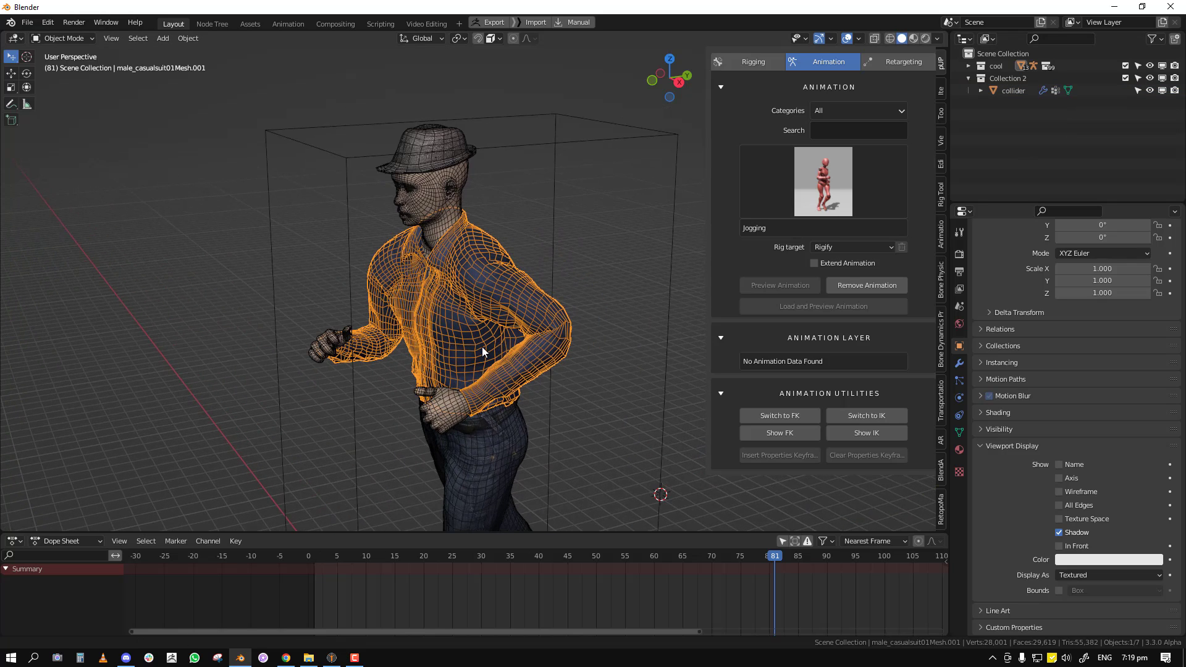
middle_click_drag(425, 307, 469, 286)
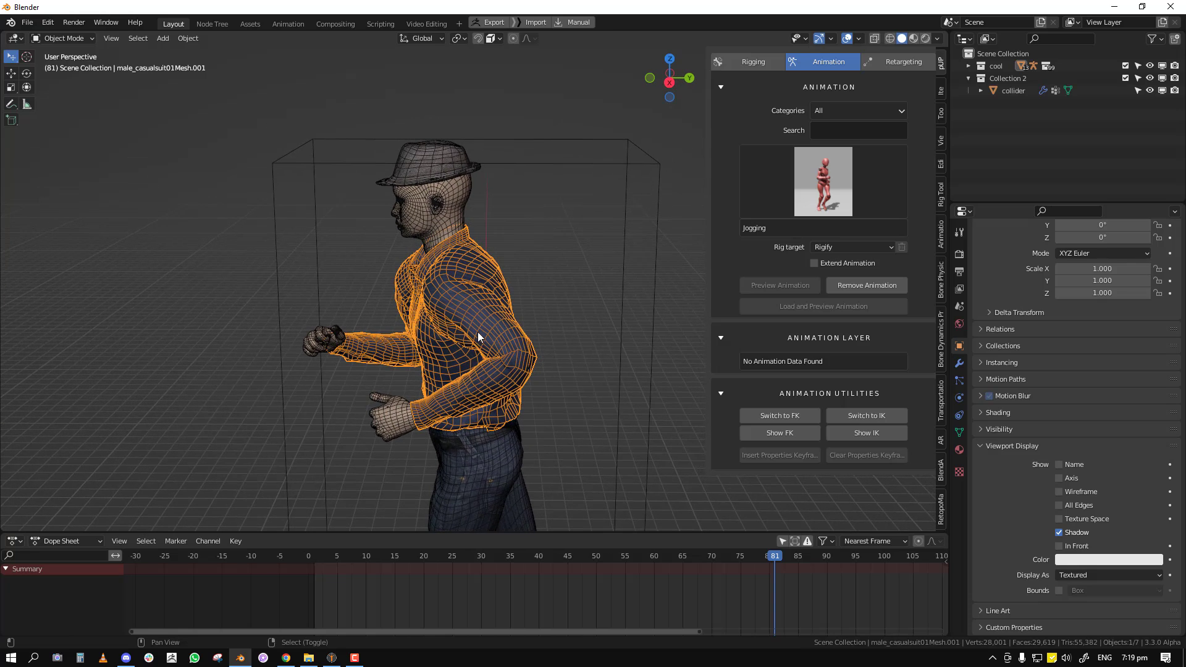
key("shift+d")
right_click(514, 326)
key("m")
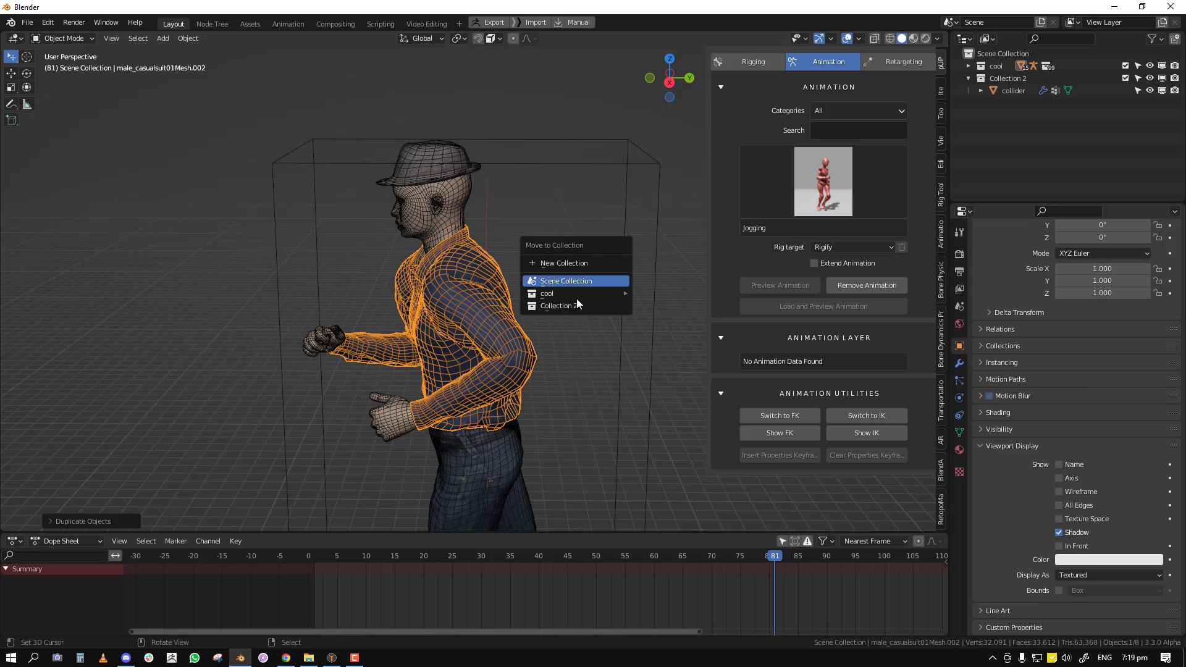
left_click(564, 305)
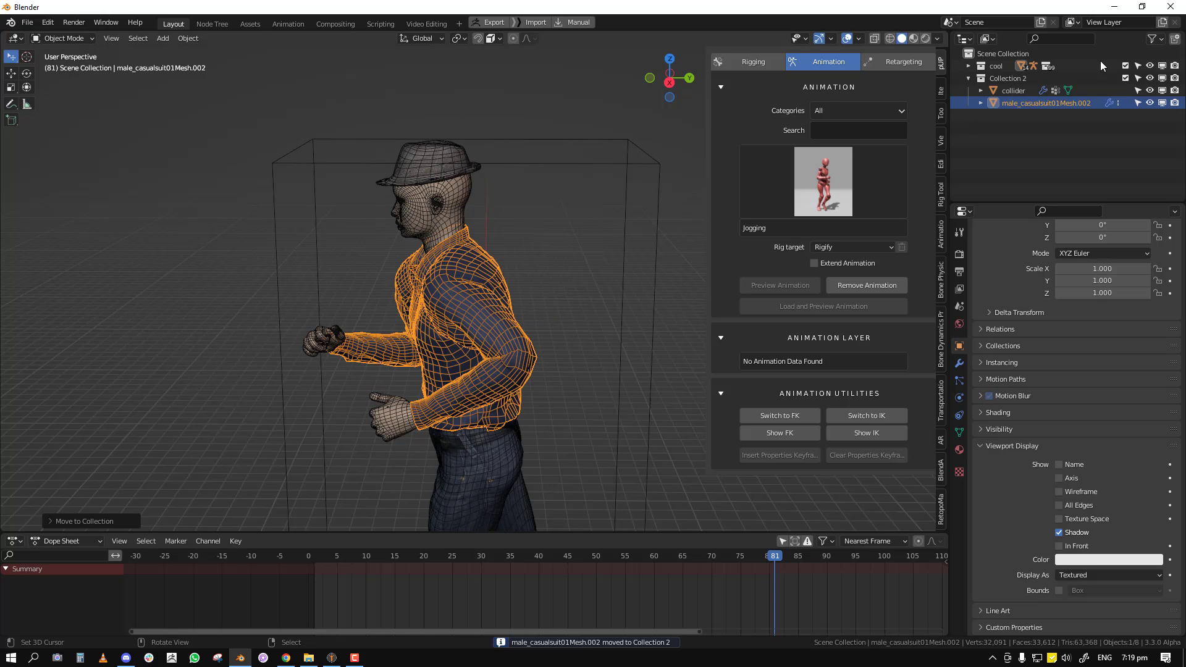
Rename Collection 2 as cloth fx and the duplicated shirt as shirt proxy
double_click(1013, 78)
type("clot")
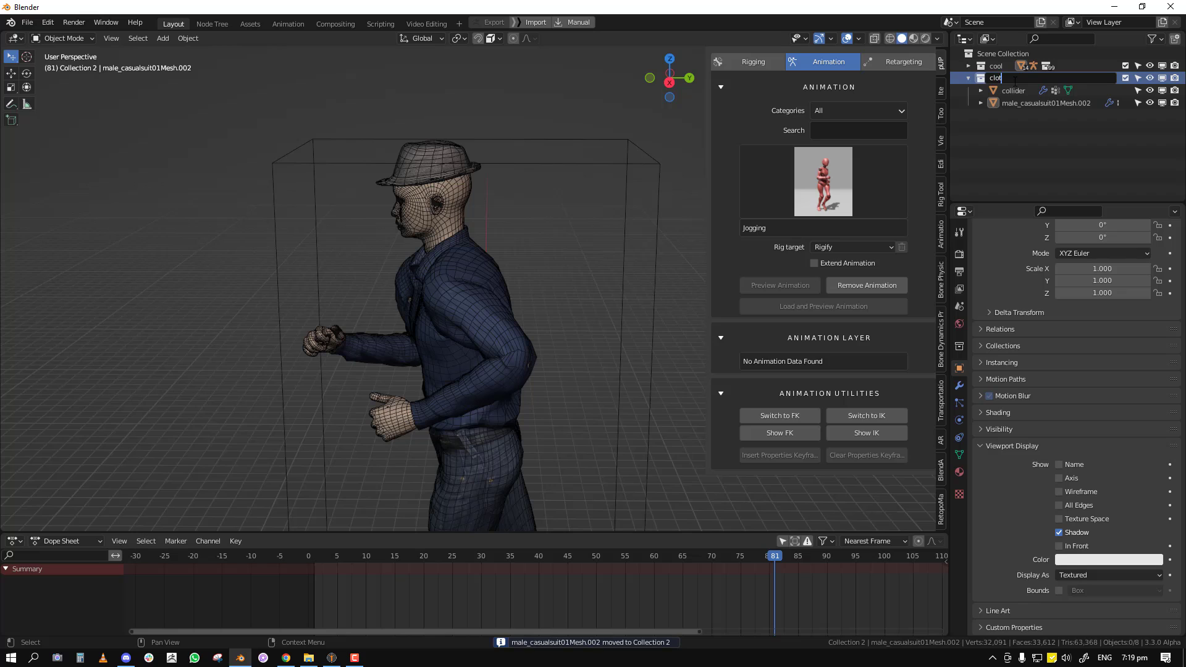
type("h fx")
key("Return")
double_click(1039, 102)
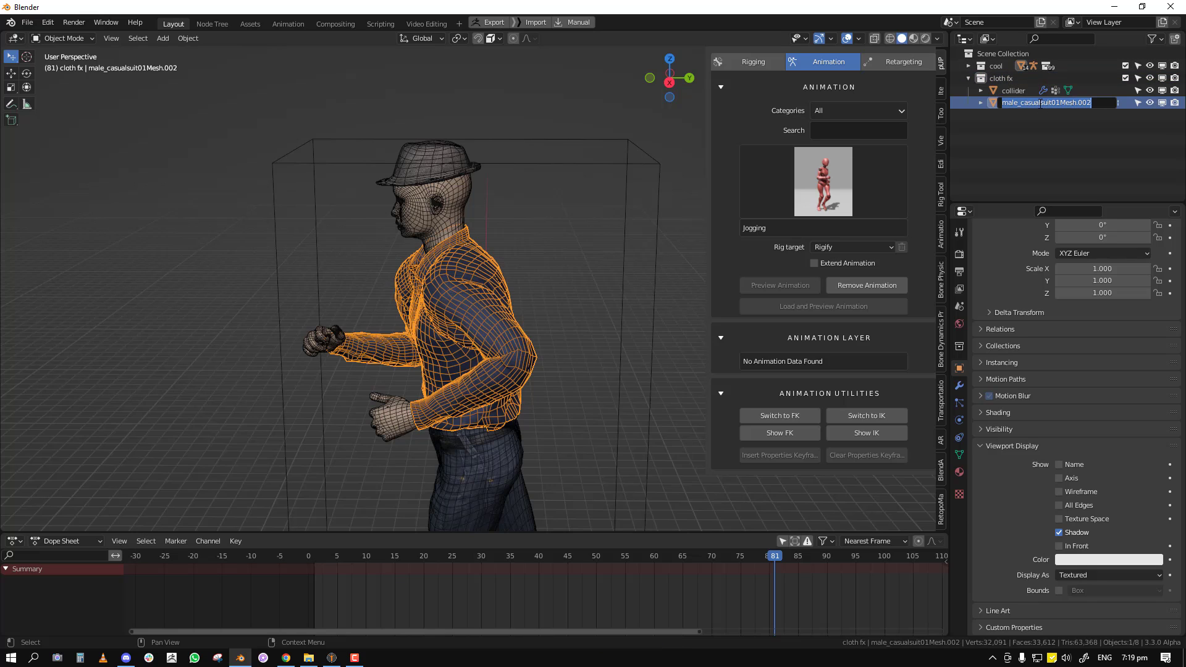
type("shirt proxy")
key("Return")
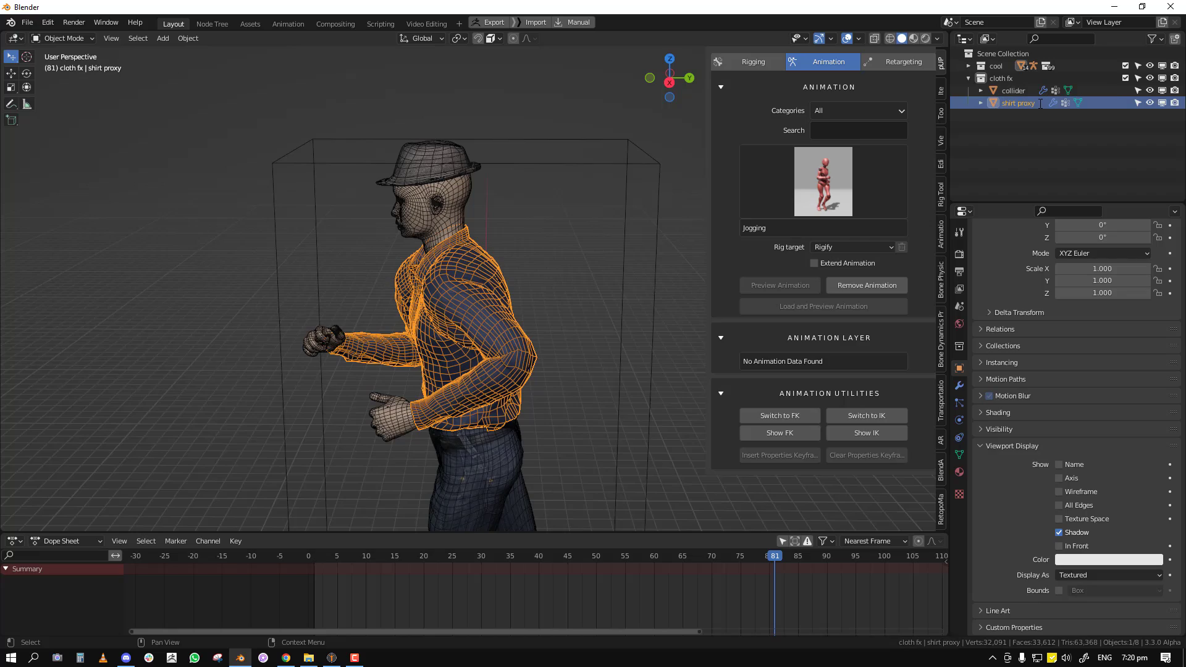
Isolate the shirt proxy to inspect it, set its viewport display to Bounds, and return to the full scene
middle_click_drag(564, 284, 588, 336)
key("KP_Divide")
key("alt+a")
left_click(565, 298)
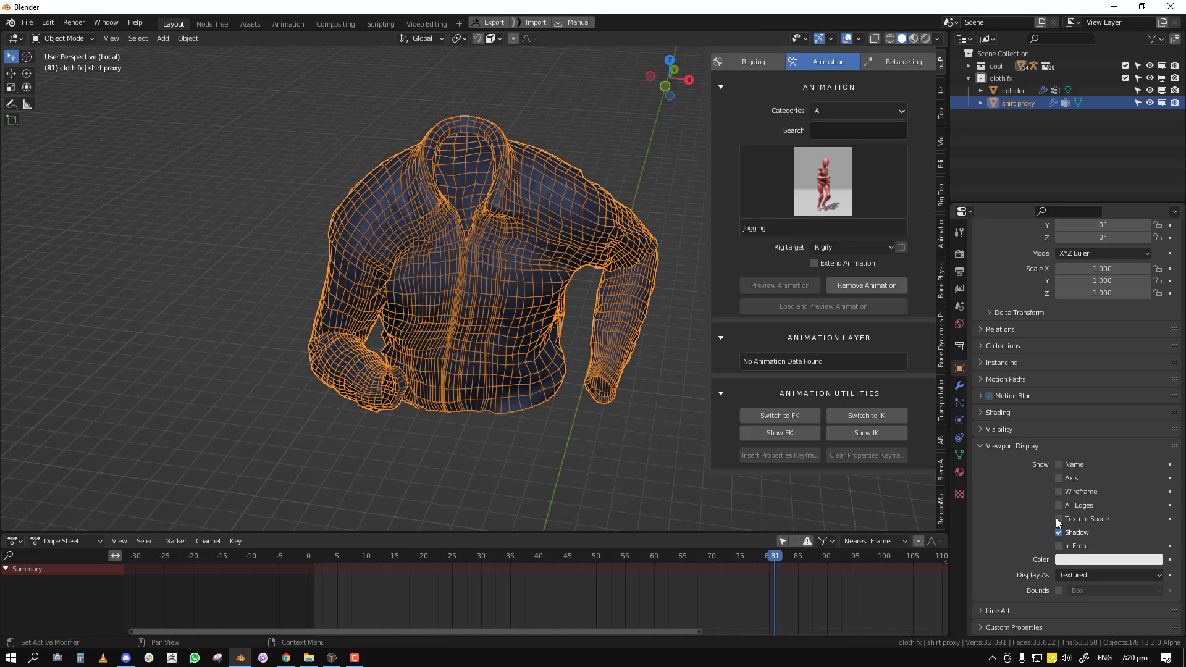
left_click(1073, 573)
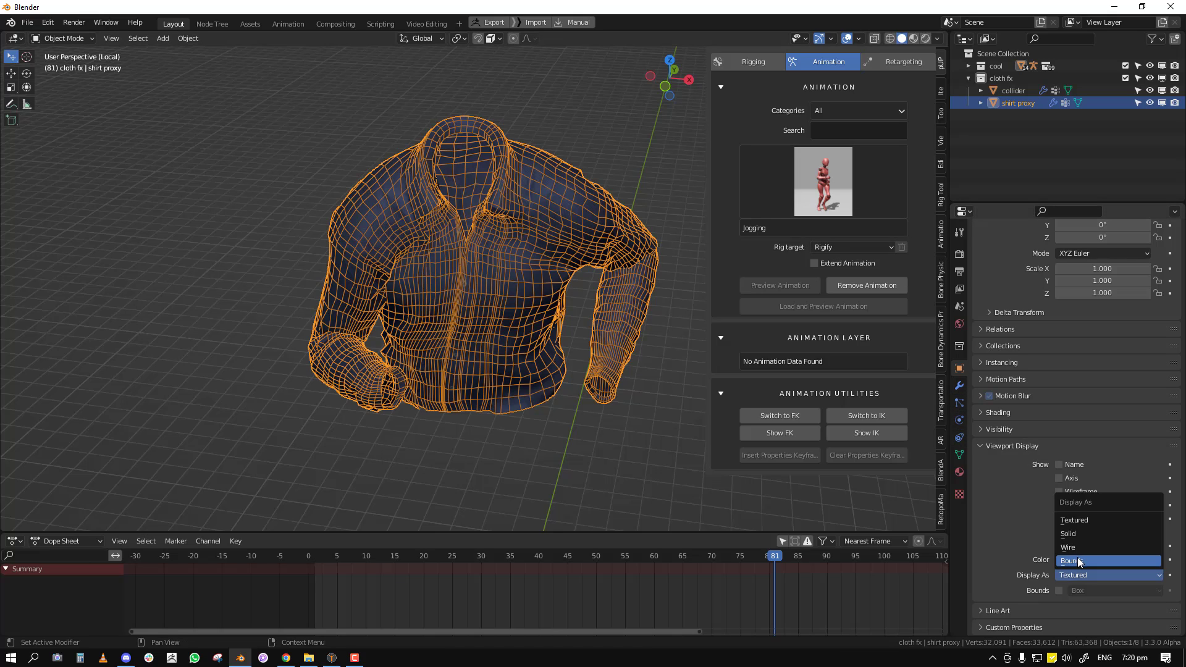
left_click(1076, 561)
key("KP_Divide")
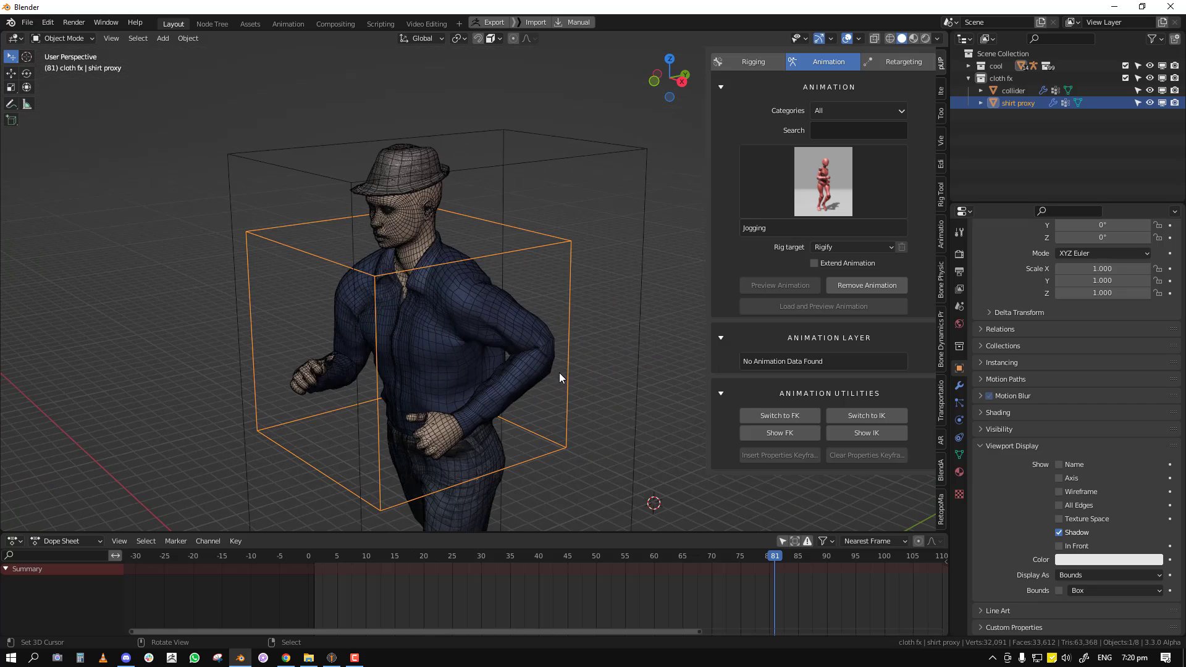
Turn off the wireframe display and select the original shirt after briefly picking the shirt proxy's bounds
left_click(491, 343)
middle_click_drag(472, 402, 520, 384)
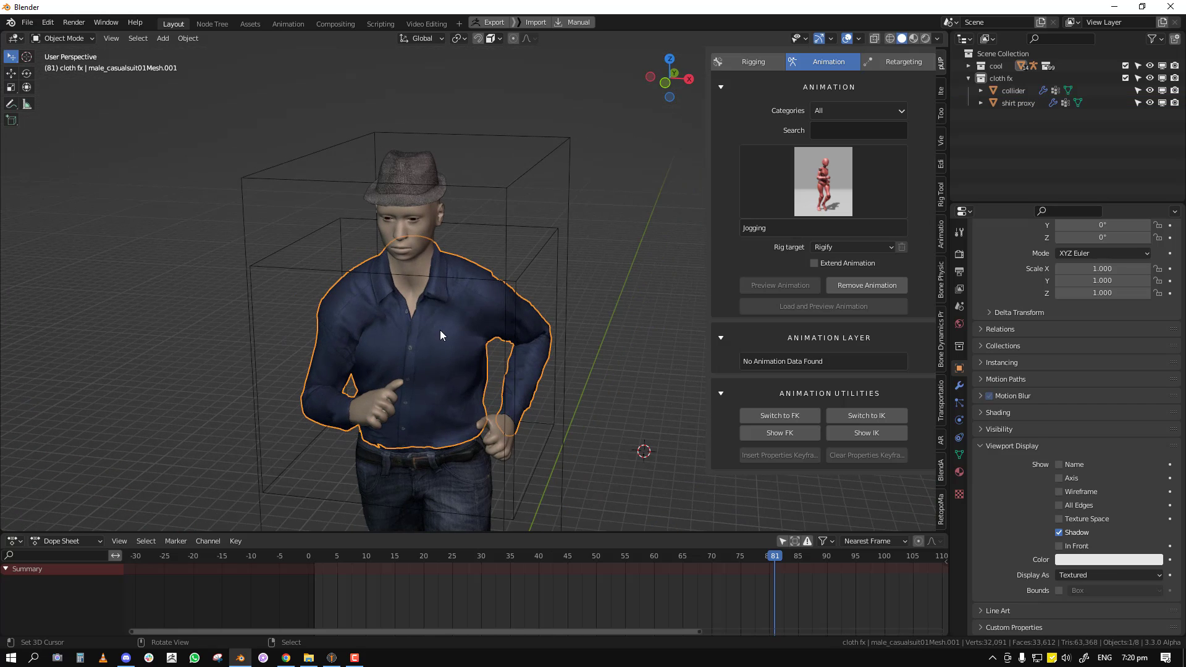
left_click(555, 232)
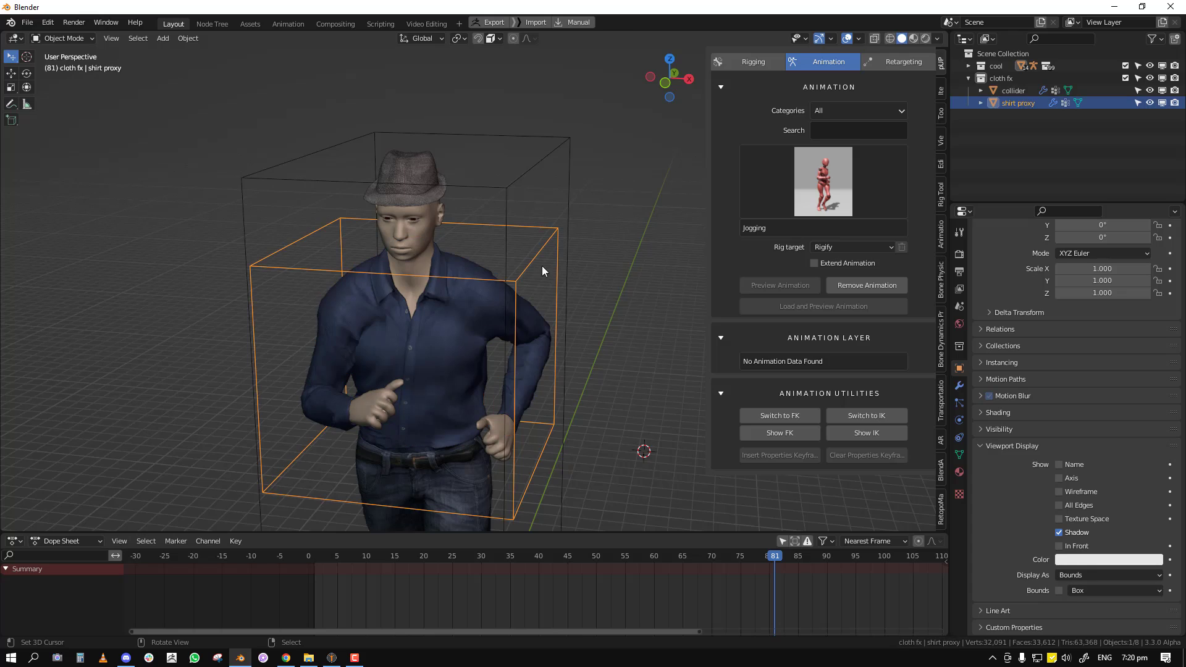
left_click(440, 327)
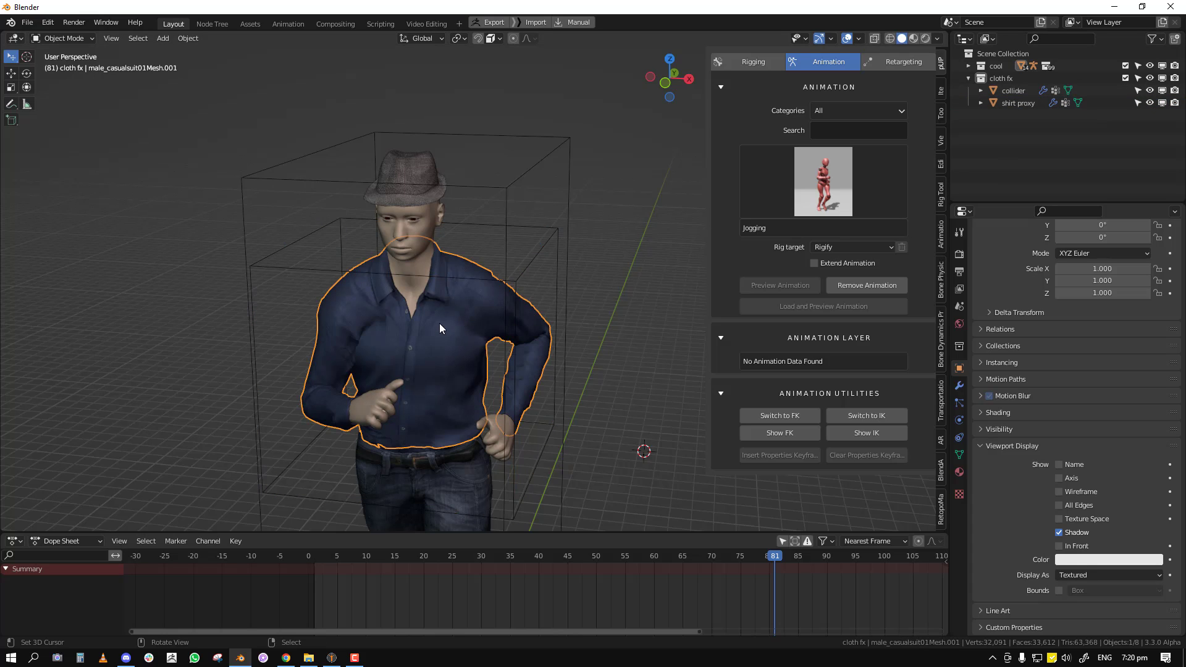
Add a Surface Deform modifier to the original shirt, target the shirt proxy, and try to bind it
left_click(959, 386)
left_click(1050, 280)
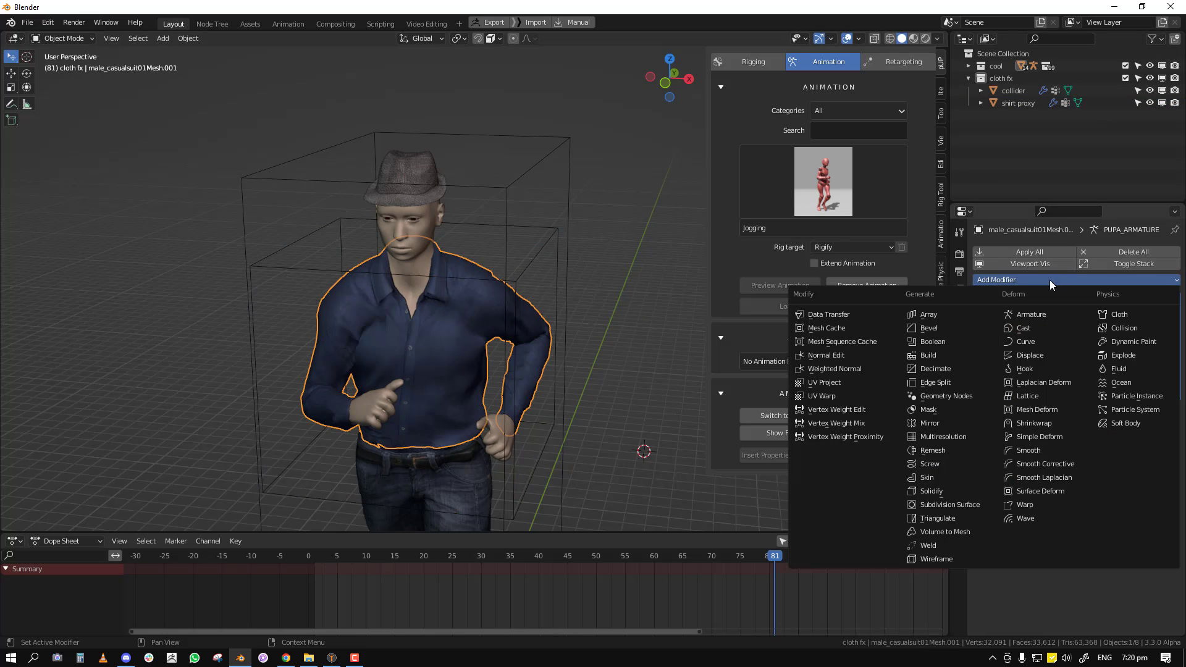
left_click(1048, 490)
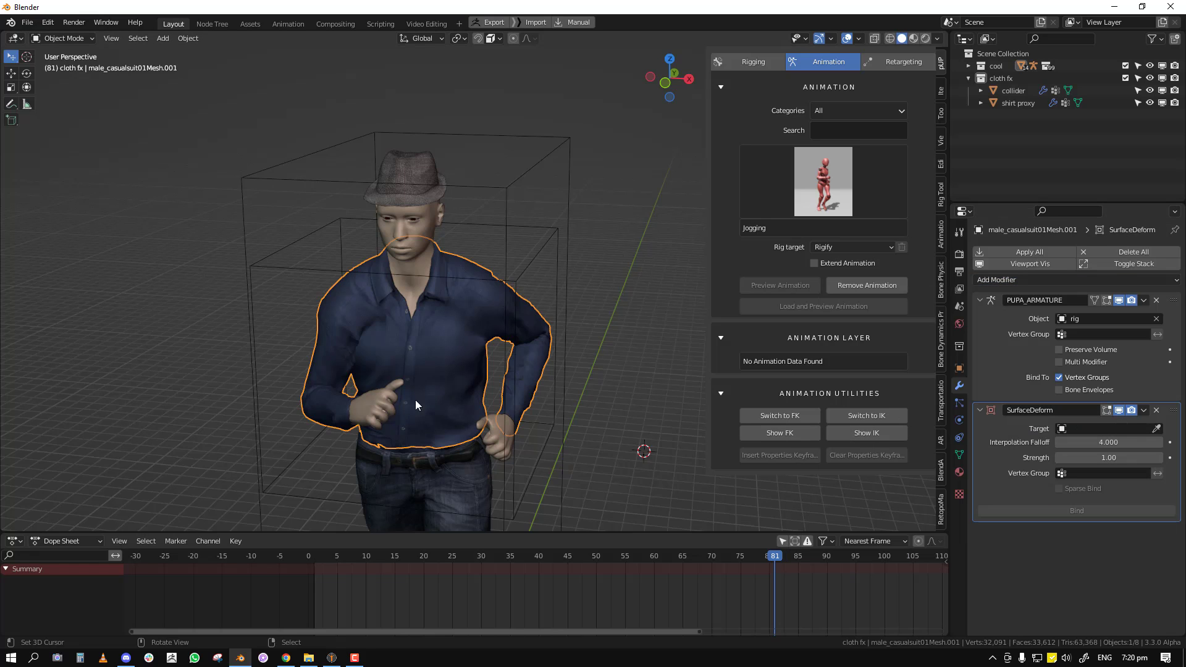
scroll(415, 399, "up", 2)
left_click(1156, 428)
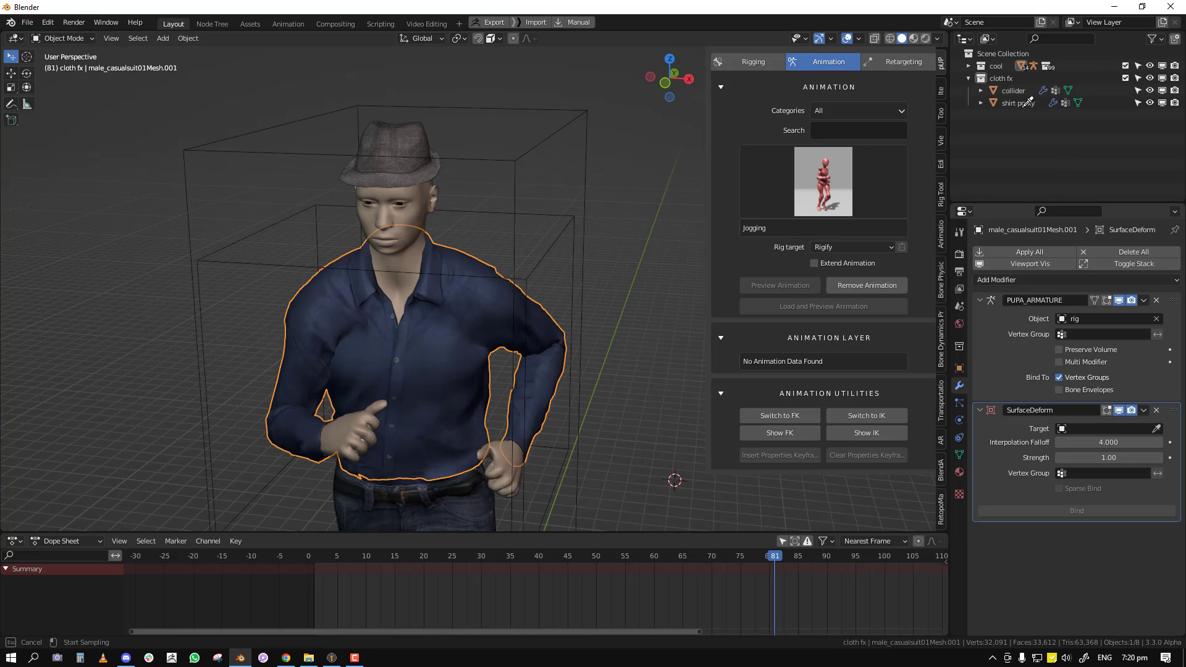
left_click(1025, 104)
middle_click_drag(524, 341, 565, 358)
left_click(1071, 512)
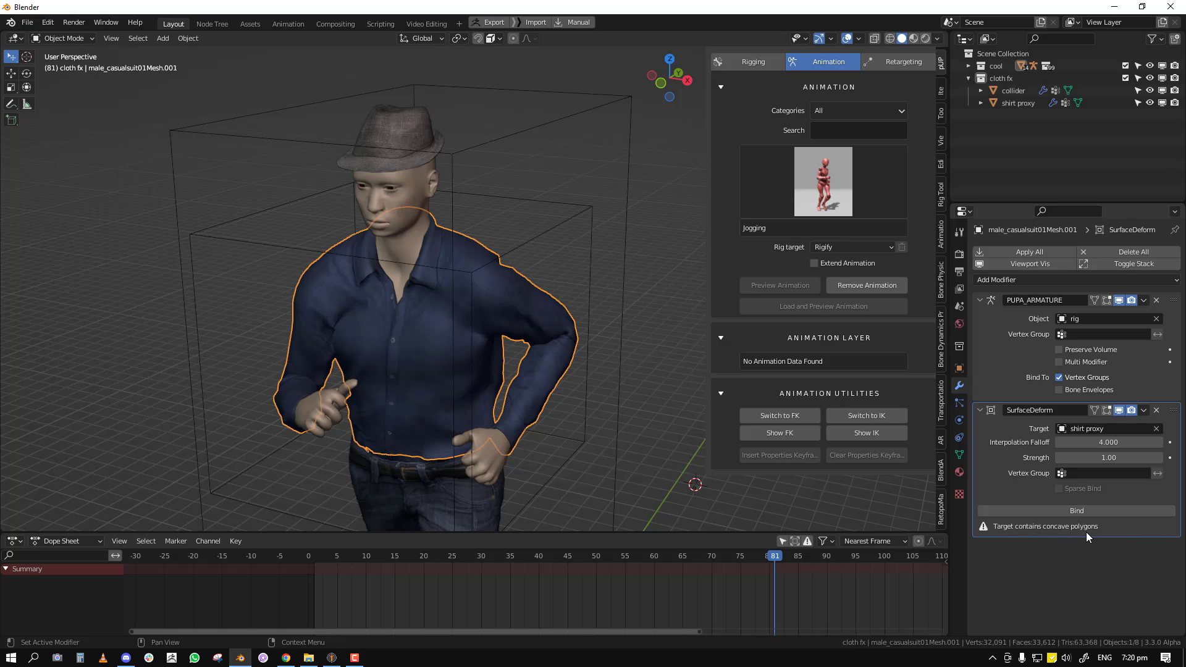
scroll(424, 348, "up", 2)
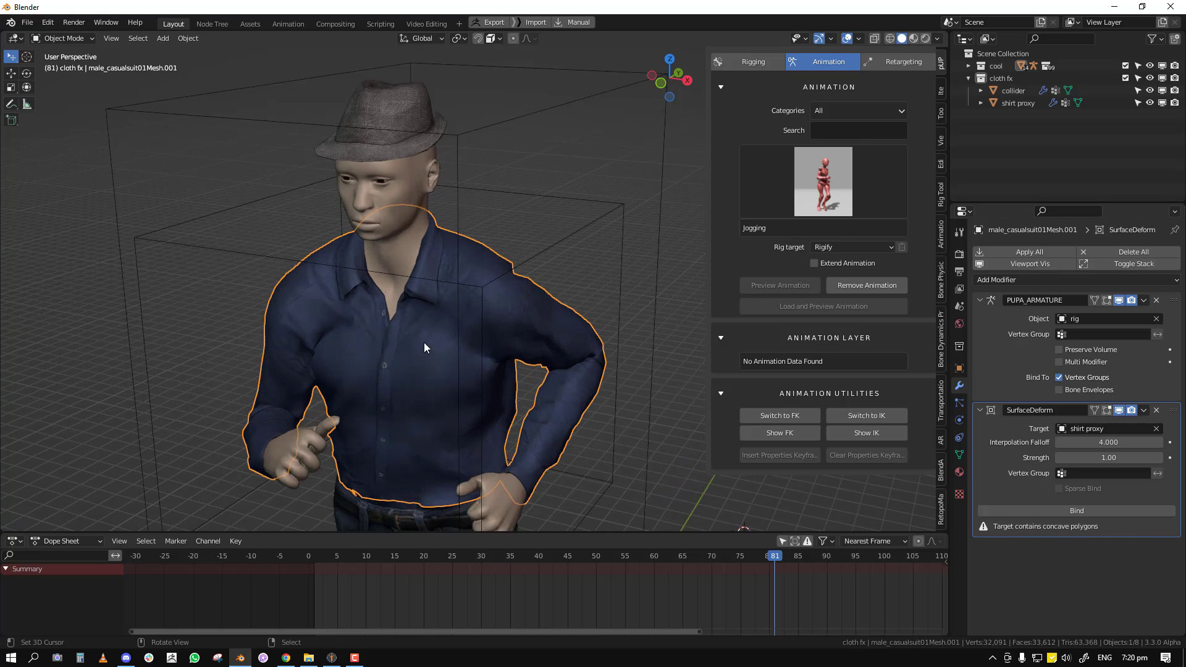
scroll(424, 347, "up", 1)
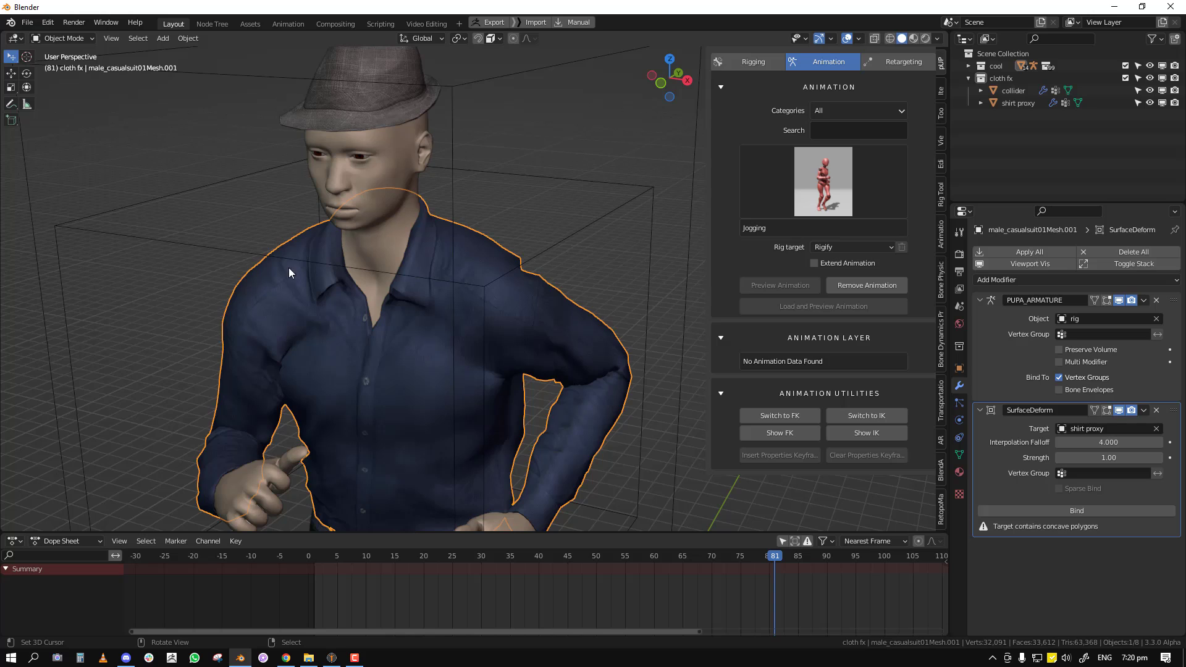
Add a UV sphere beside the character in front view and enlarge it to about the torso's width
scroll(290, 270, "down", 4)
key("KP_1")
middle_click_drag(439, 325, 286, 324, "shift")
right_click(543, 265)
left_click(543, 265)
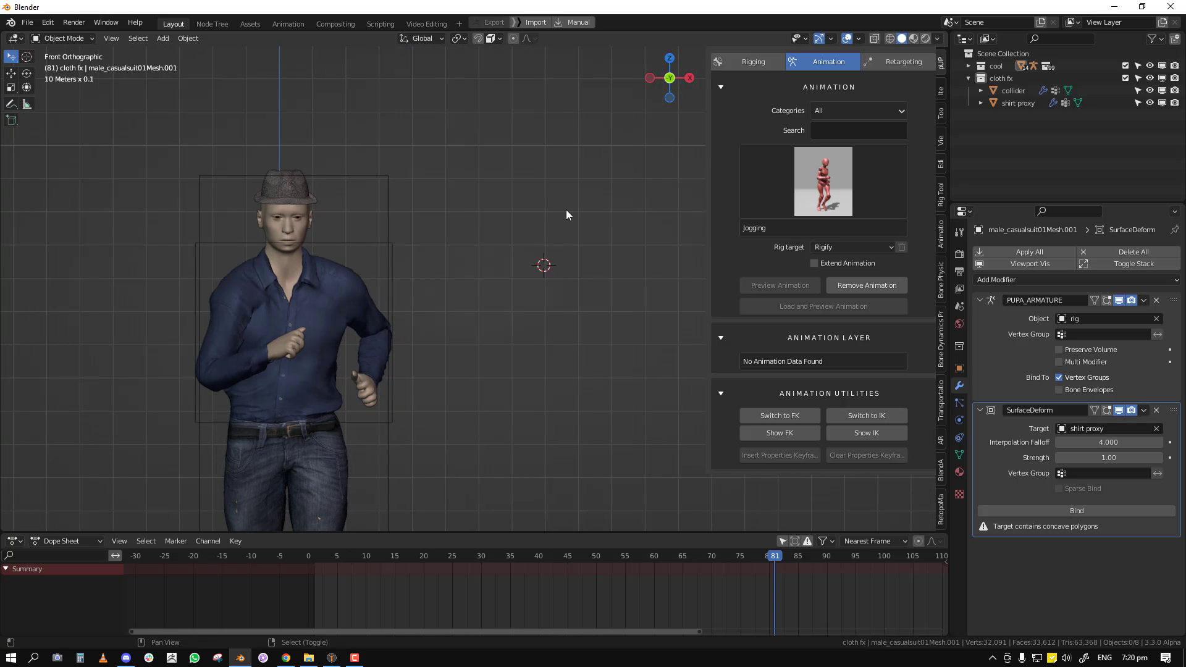
key("shift+a")
mouse_move(538, 230)
left_click(596, 268)
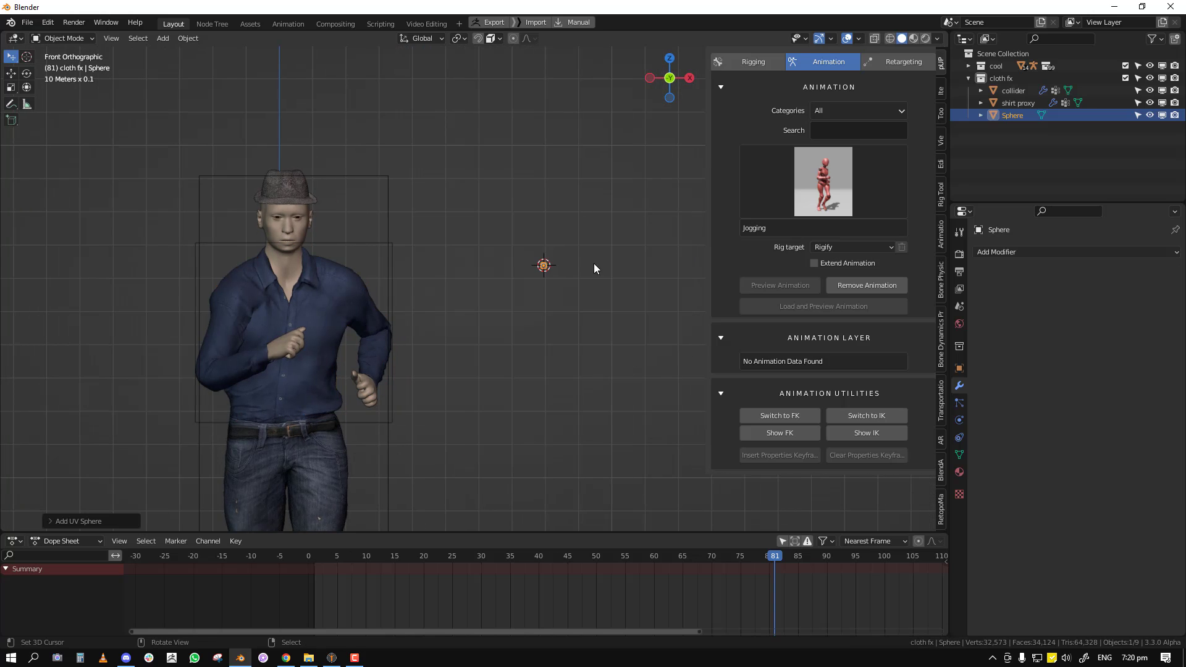
key("s")
left_click(479, 241)
middle_click_drag(503, 259, 453, 264, "shift")
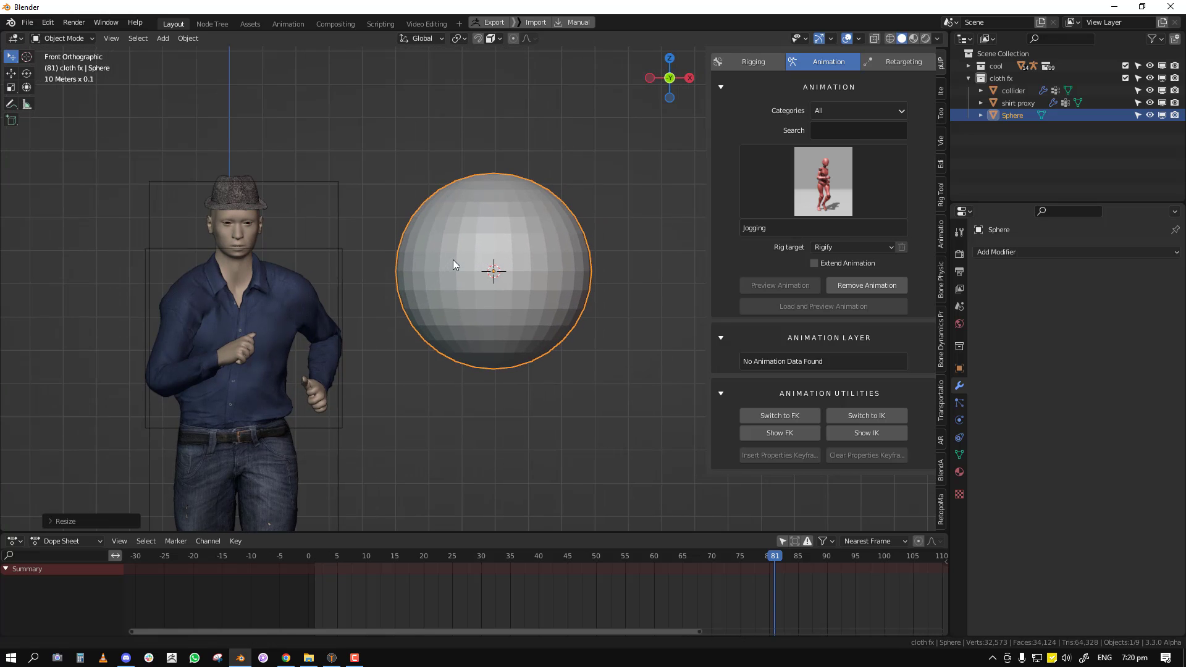
scroll(506, 266, "down", 2)
left_click(586, 226)
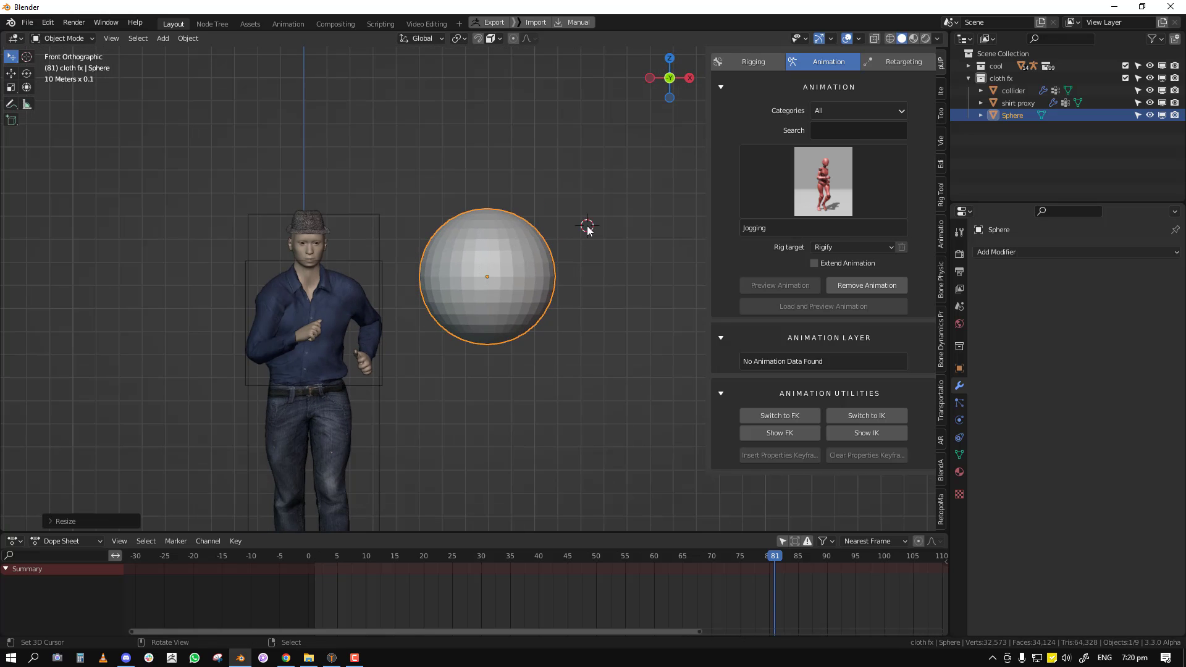
Delete the vertices of the sphere's upper half, inspect the open bowl, and delete the object
key("shift+a")
key("Tab")
key("alt+a")
key("b")
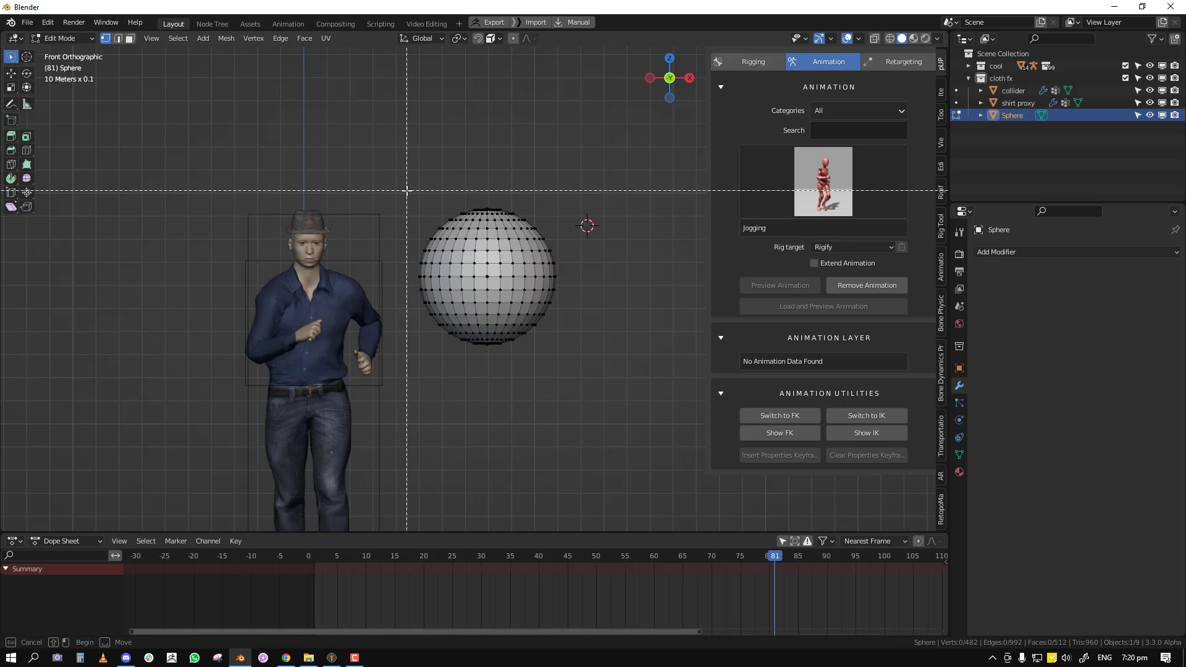
key("shift+z")
left_click_drag(387, 175, 627, 268)
key("x")
left_click(564, 223)
key("Tab")
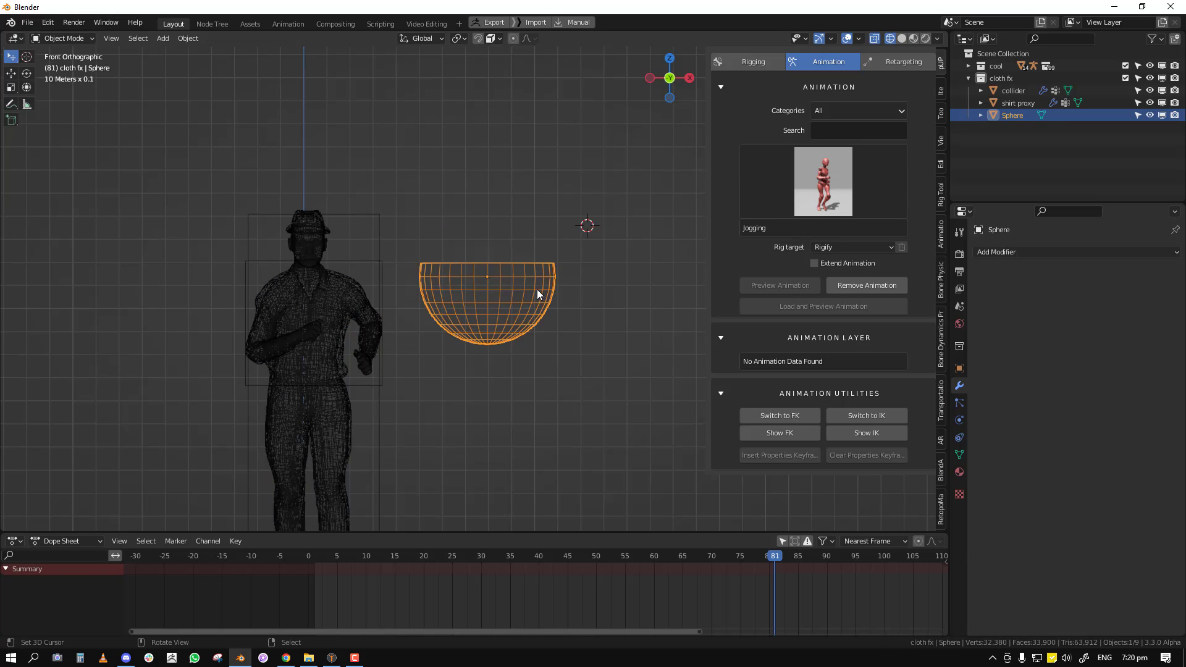
key("shift+z")
mouse_move(537, 295)
middle_mouse_down()
mouse_move(509, 260)
mouse_move(546, 283)
middle_mouse_up()
key("Delete")
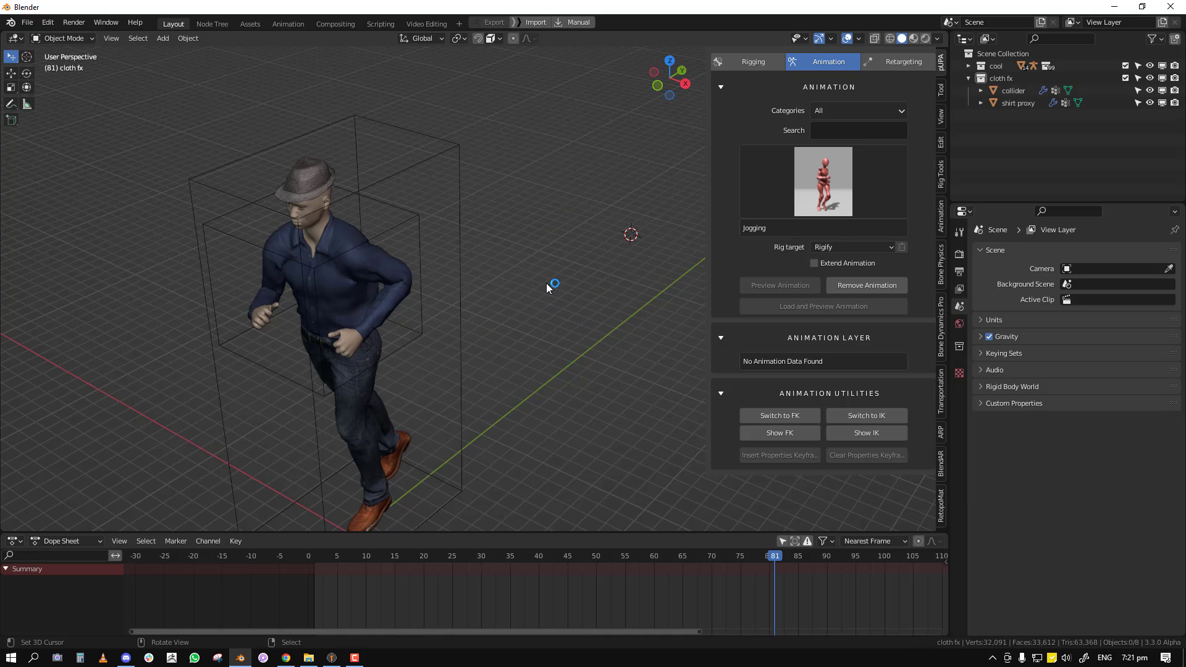
Isolate the shirt proxy and set its viewport display to Textured
scroll(494, 284, "up", 3)
key("KP_1")
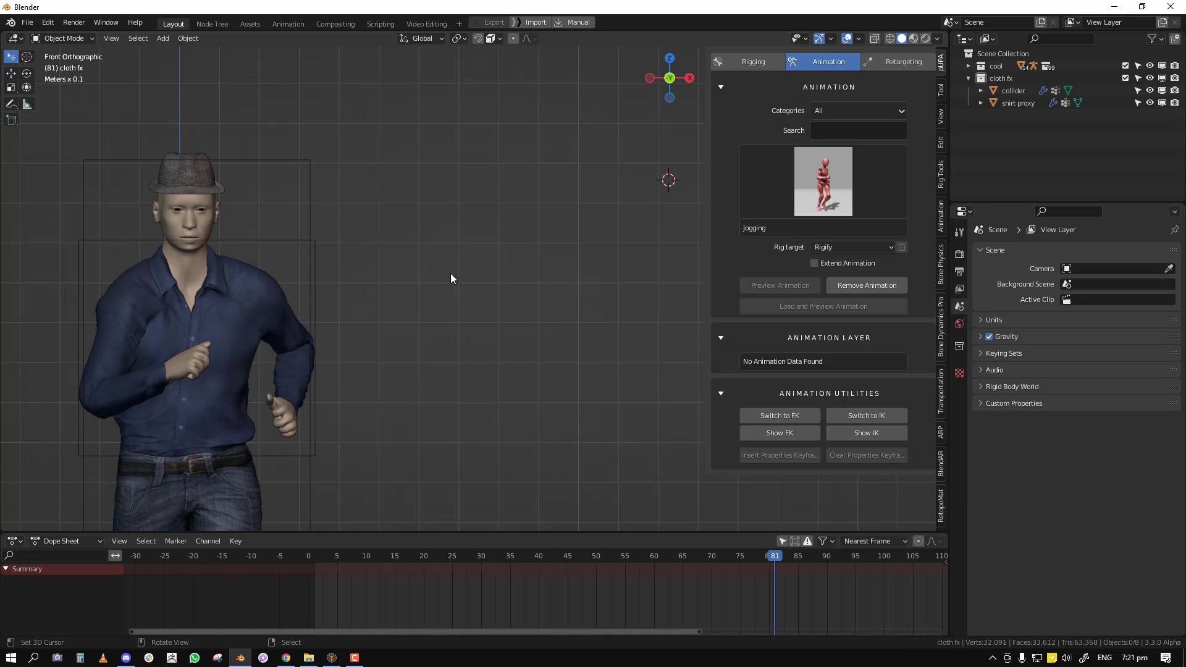
middle_click_drag(263, 297, 341, 266, "shift")
right_click(322, 272)
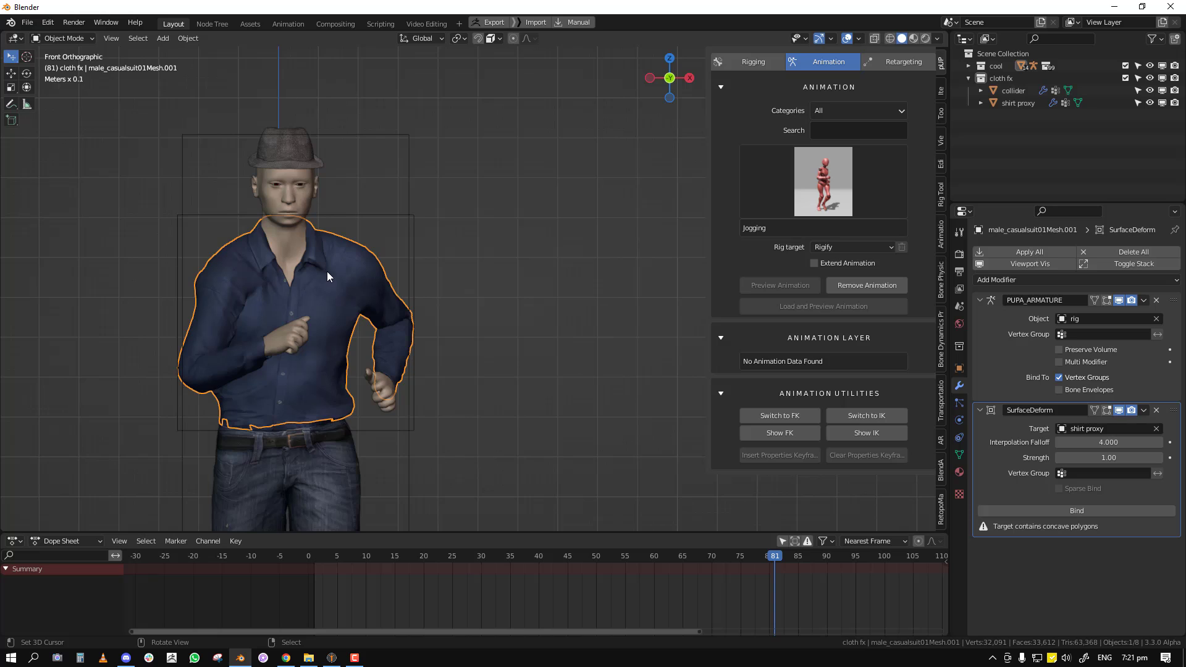
key("KP_Divide")
key("KP_Divide")
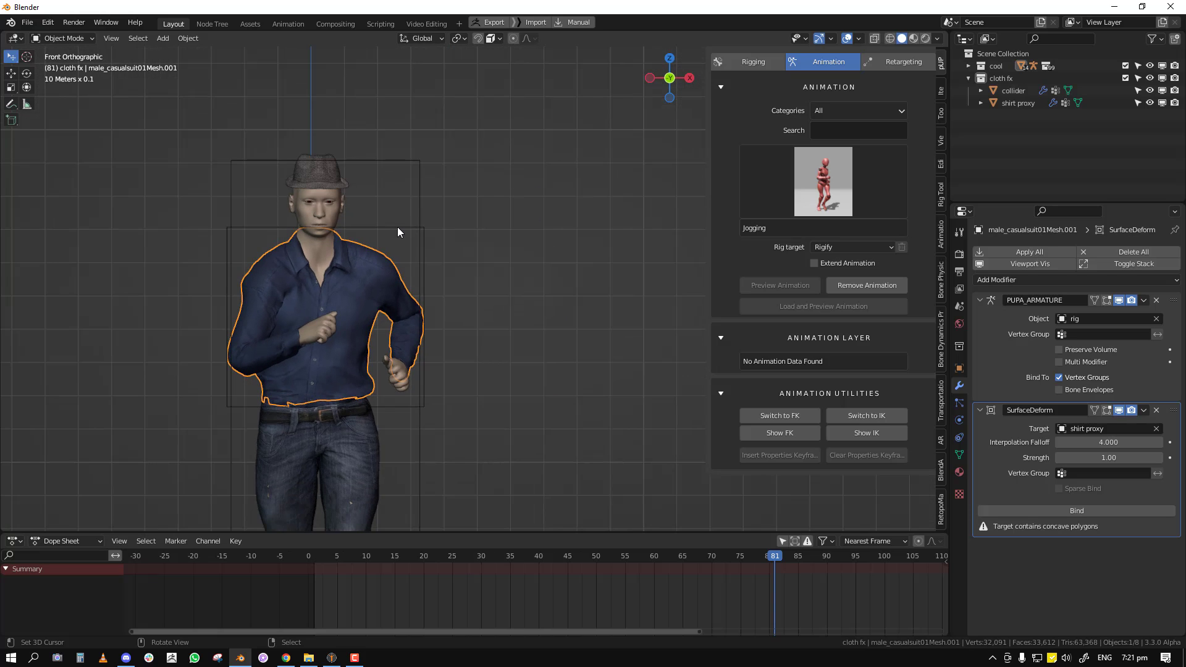
right_click(401, 231)
key("KP_Divide")
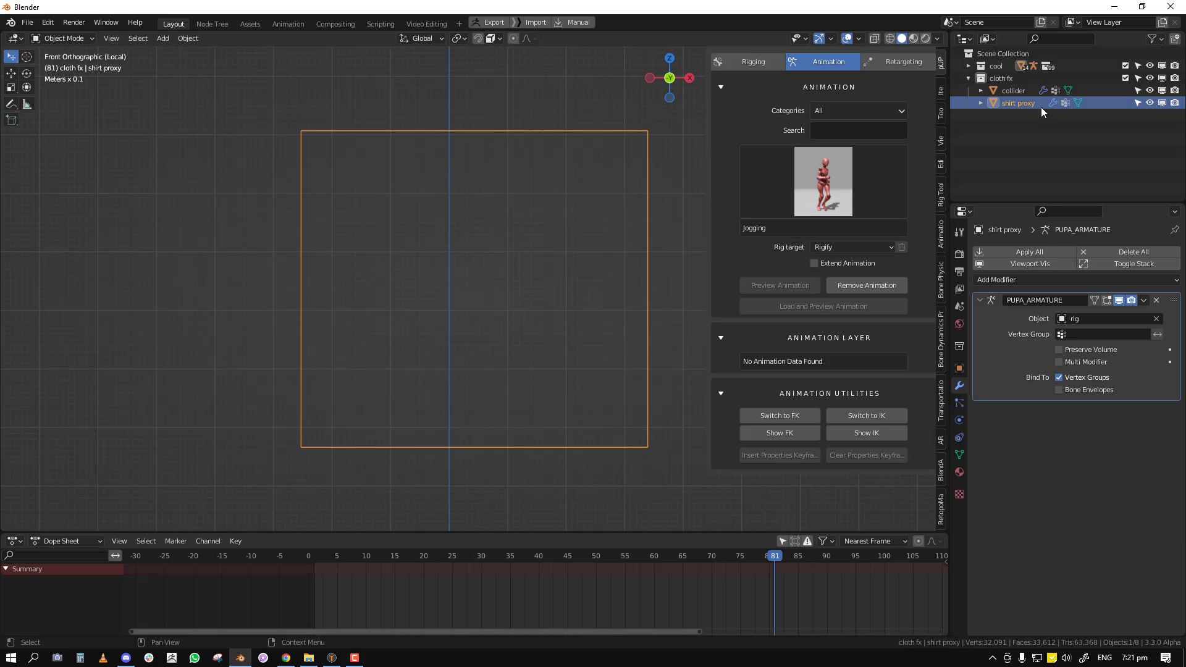
left_click(958, 369)
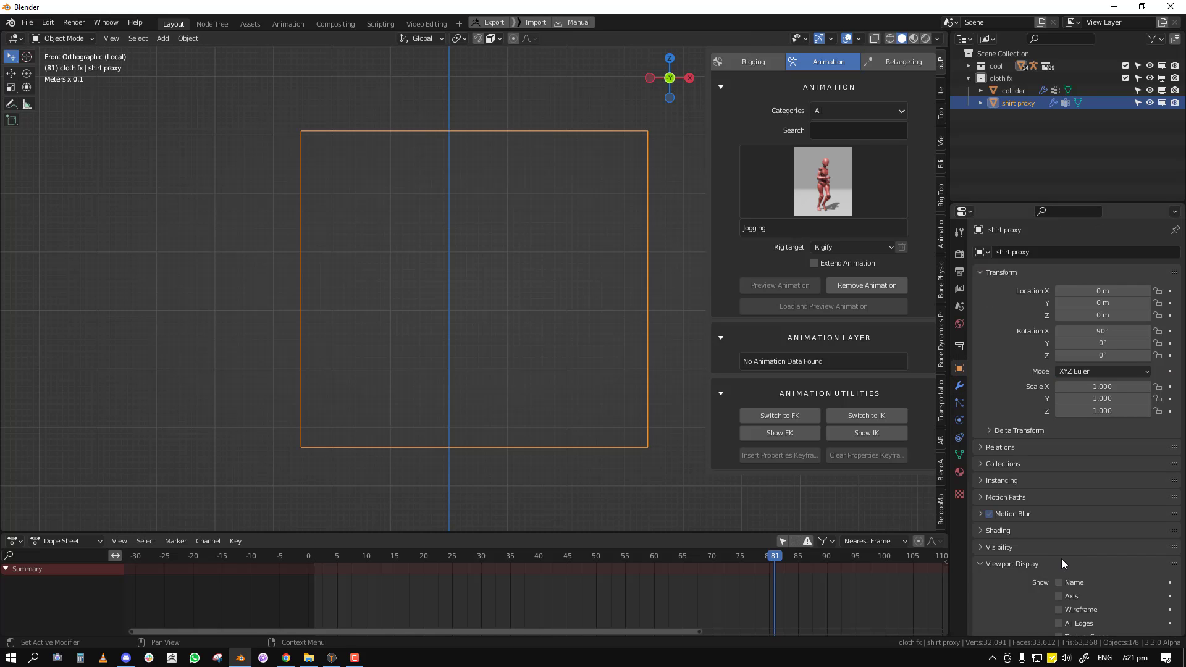
scroll(1075, 562, "down", 5)
left_click(1098, 576)
left_click(1083, 520)
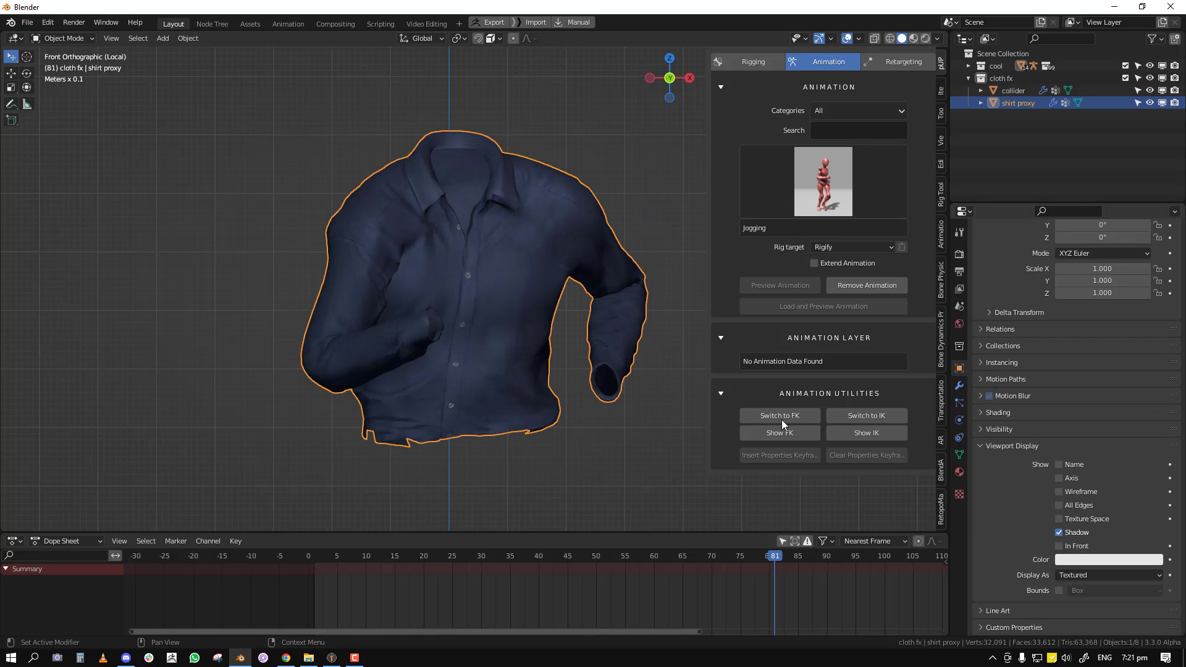
Open the shirt proxy in Edit Mode and enable the armature modifier's edit mode and on-cage display
middle_click_drag(583, 340, 554, 375)
key("Tab")
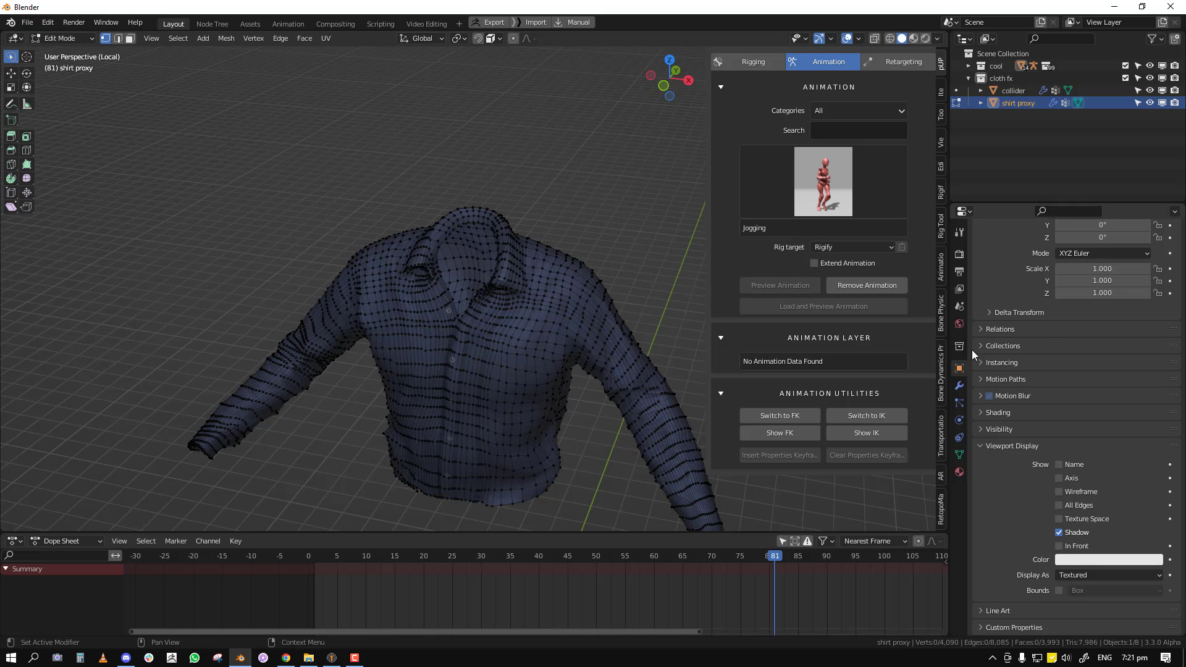
left_click(959, 385)
left_click(1096, 301)
left_click(1097, 302)
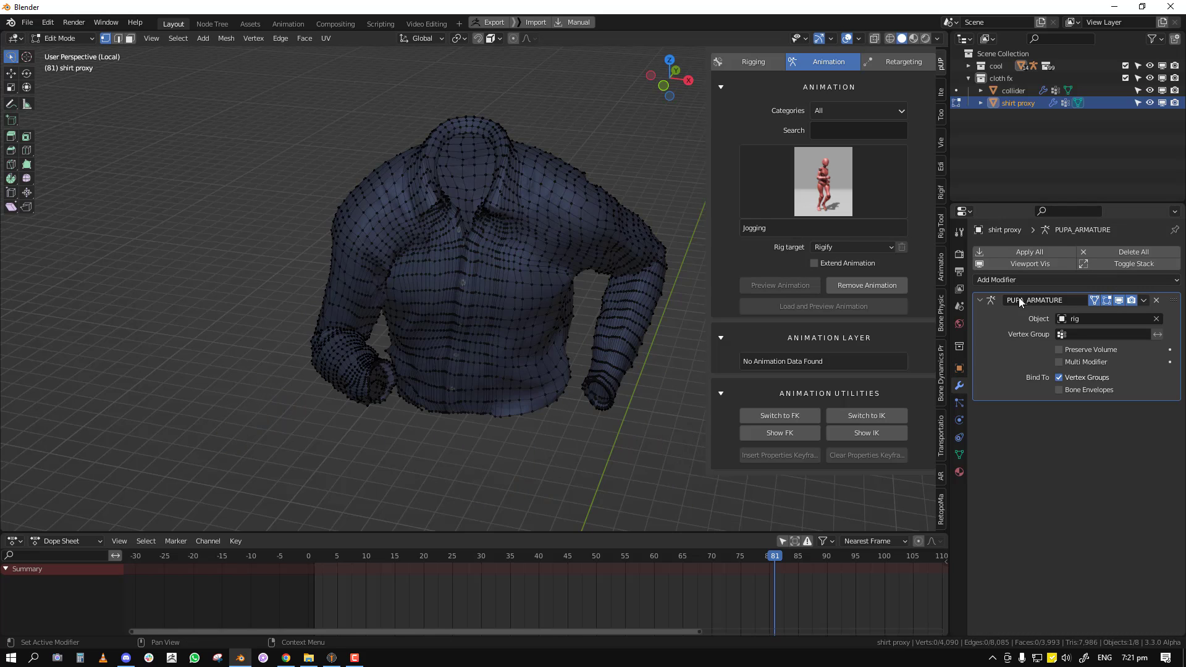
Select the shirt proxy's whole mesh and run Fill Holes on it
middle_click_drag(466, 284, 467, 359, "shift")
scroll(482, 346, "up", 1)
key("a")
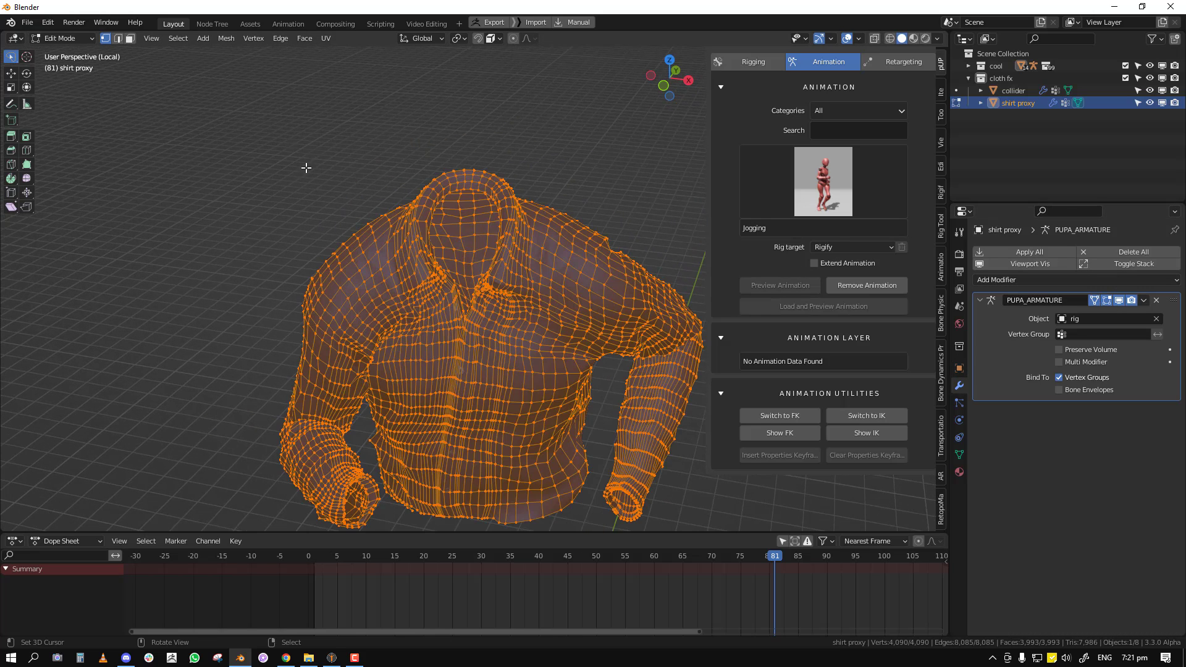
key("F3")
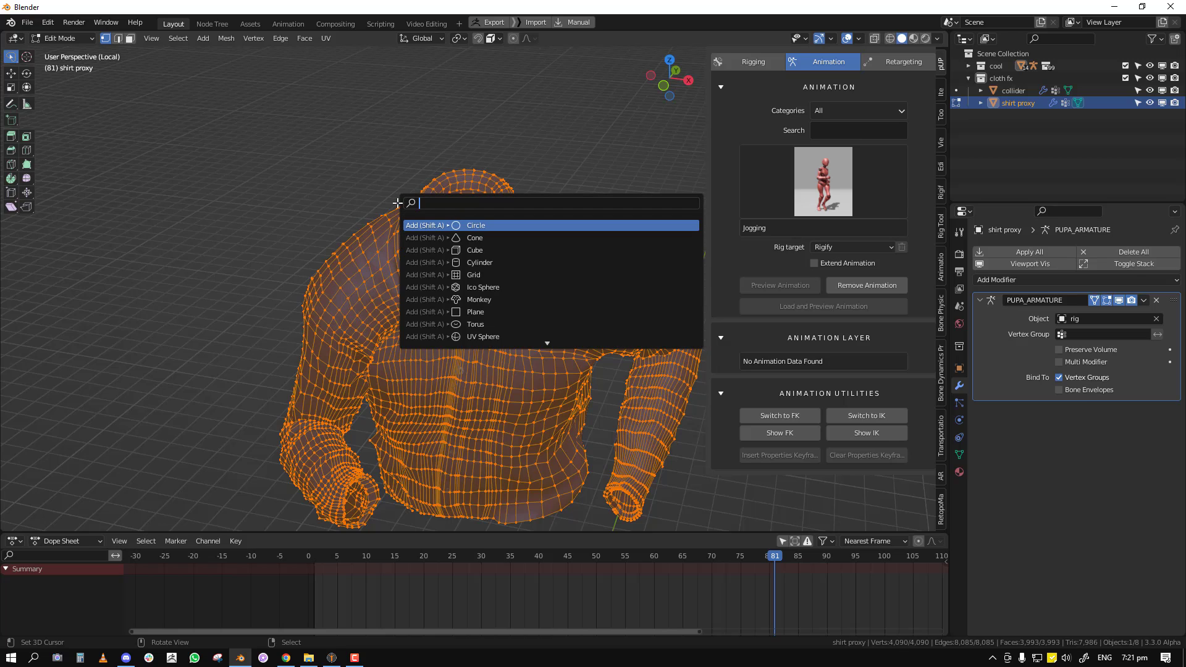
type("hole")
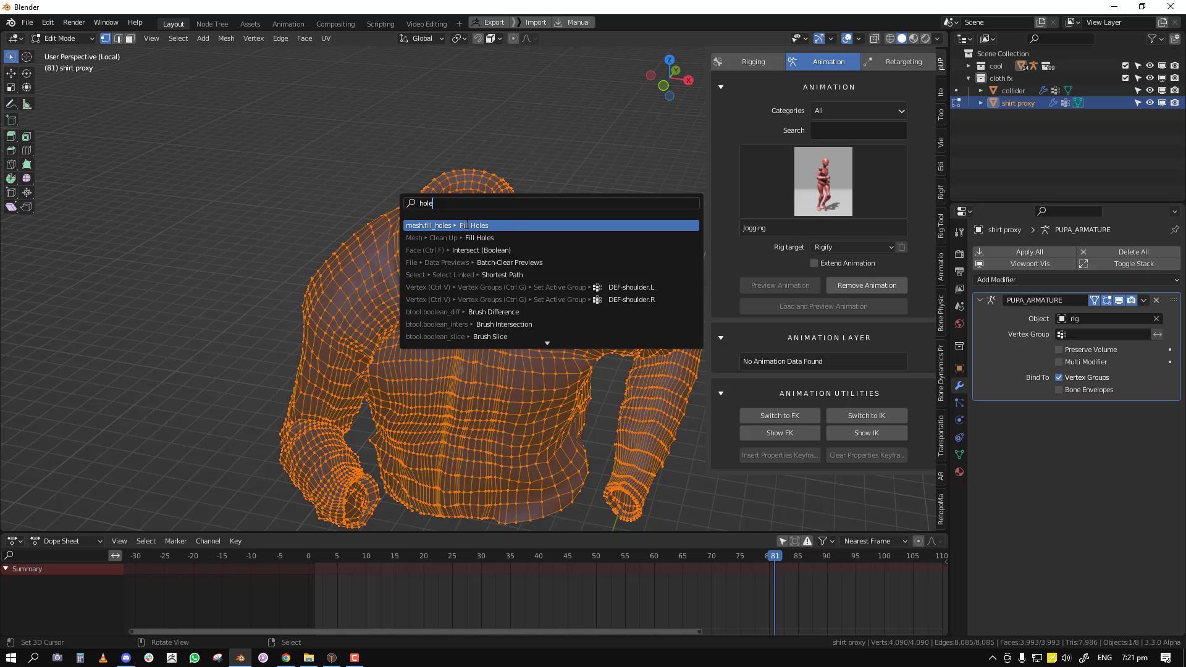
left_click(467, 225)
scroll(494, 234, "down", 3)
middle_click_drag(404, 284, 447, 267)
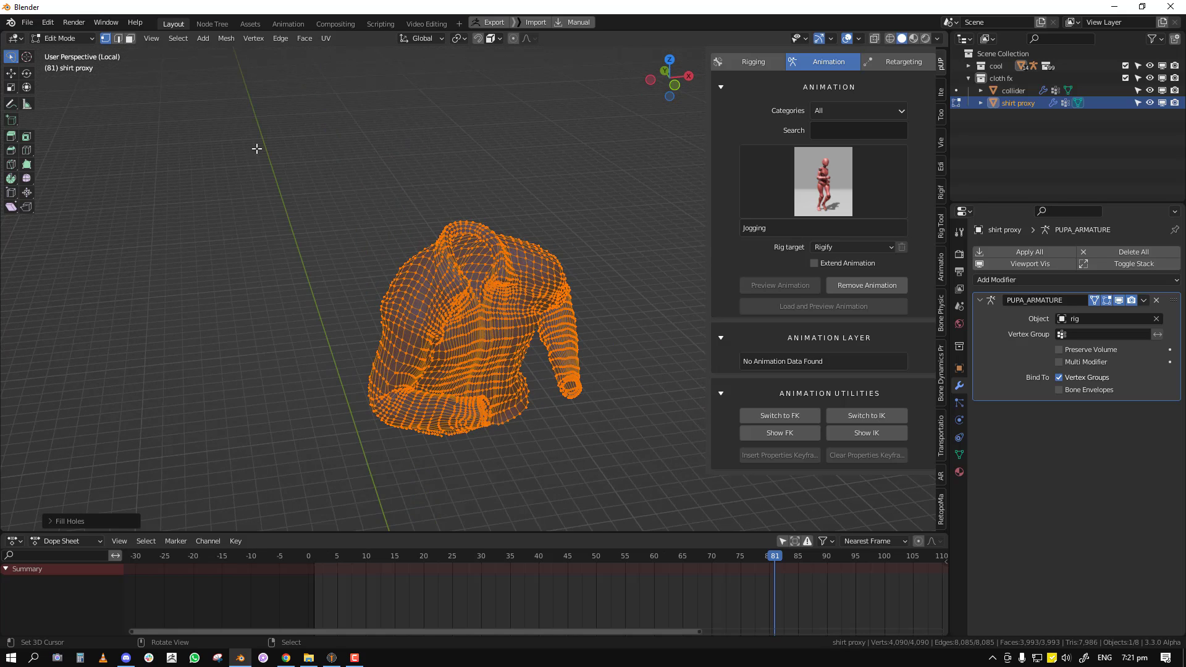
Set the Sides value of the Fill Holes operation to 1000 and check the filled collar and cuffs
left_click(59, 521)
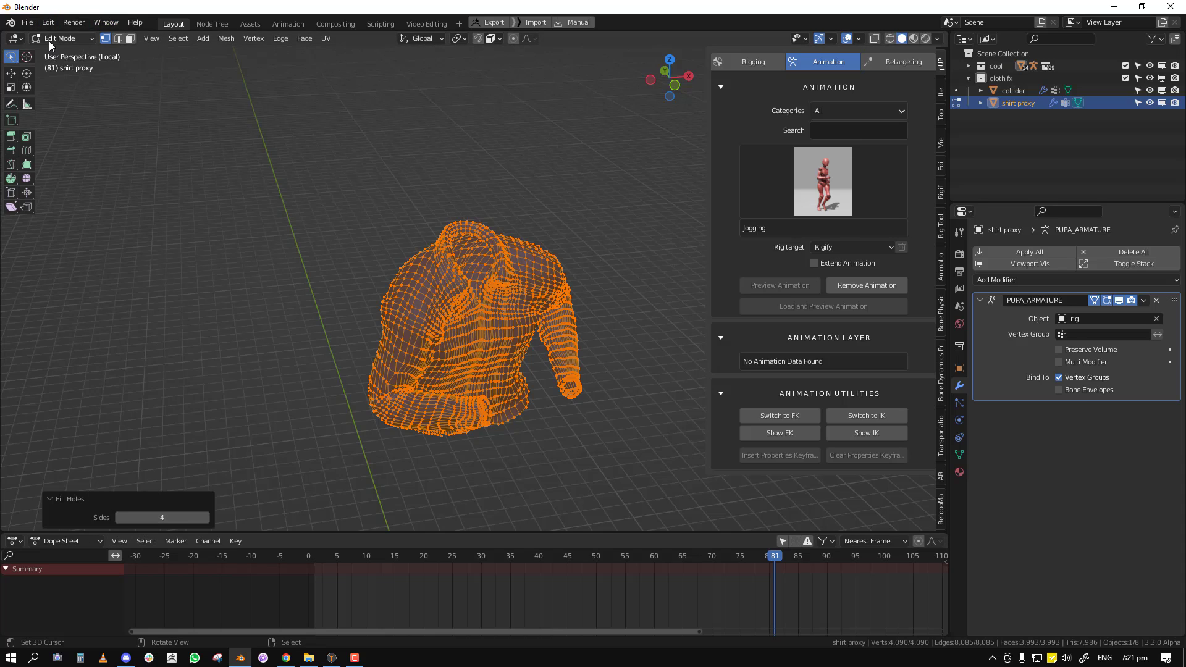
left_click(50, 23)
left_click(97, 117)
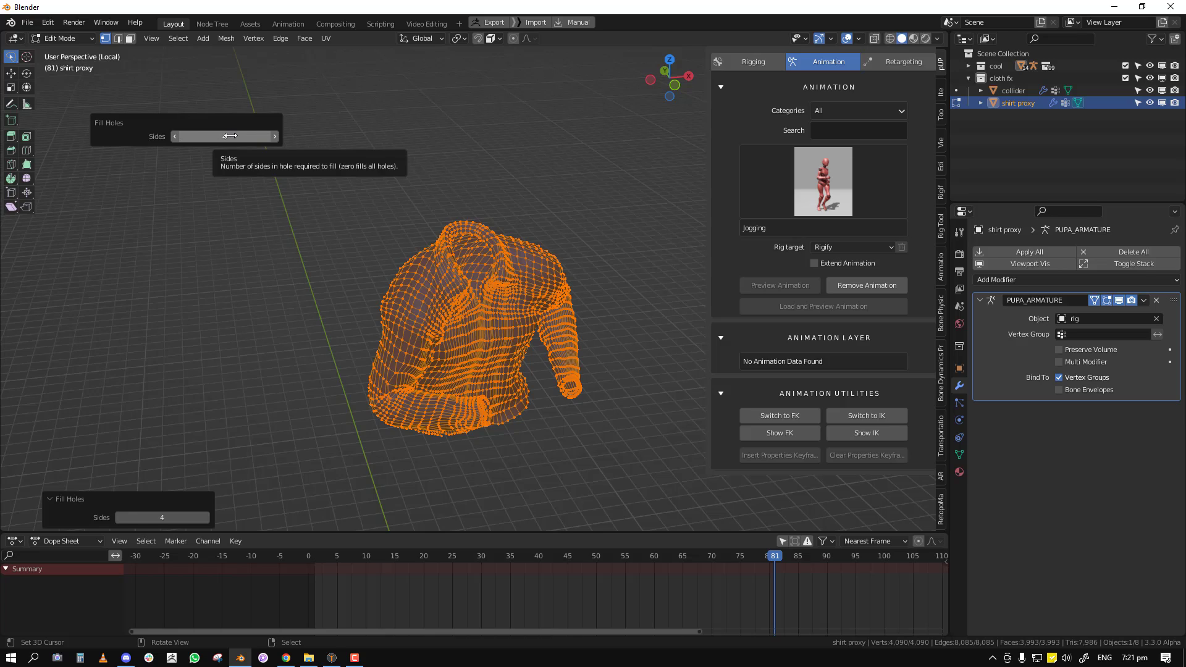
left_click(230, 136)
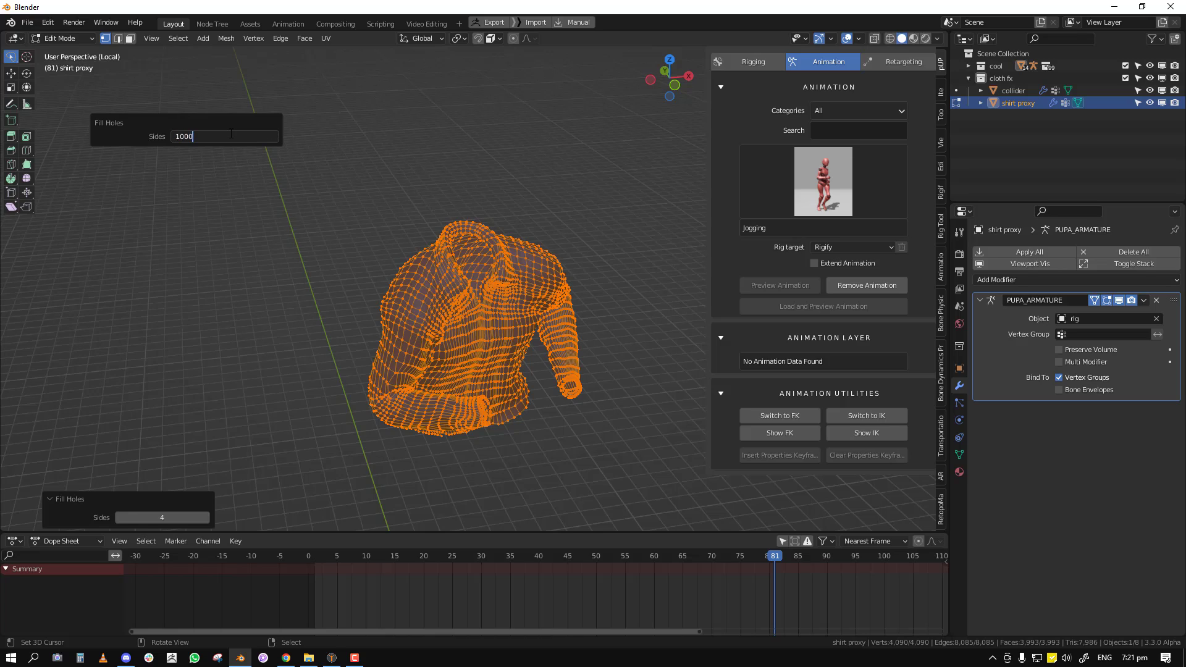
key("Return")
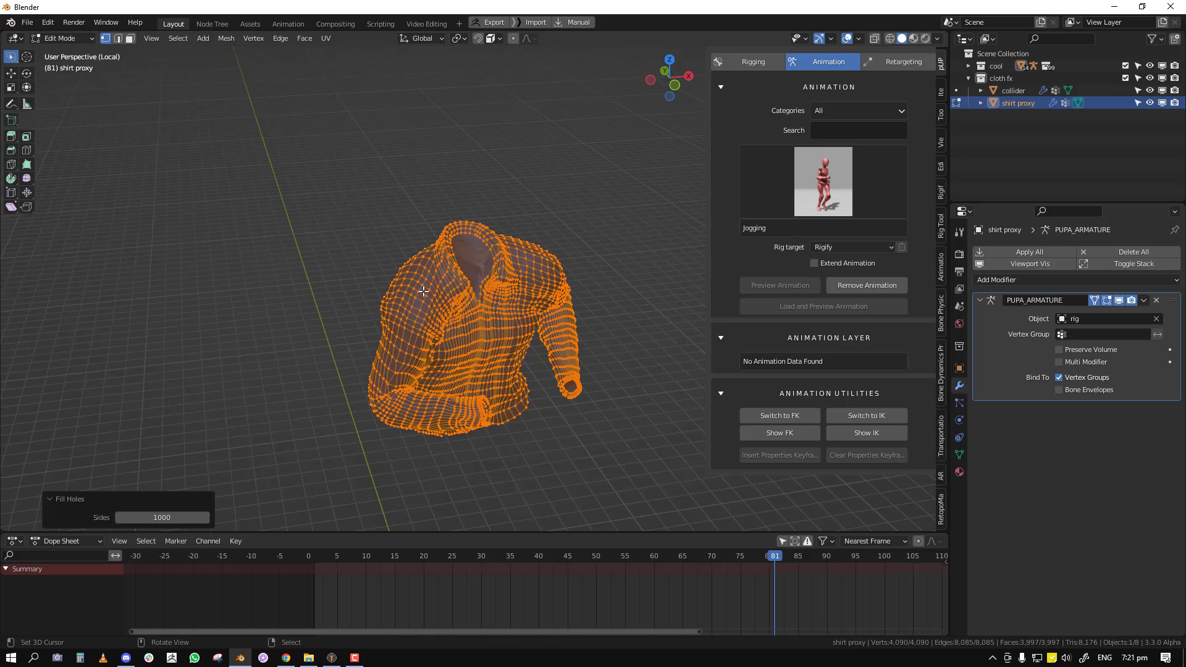
scroll(600, 251, "up", 5)
scroll(600, 251, "down", 3)
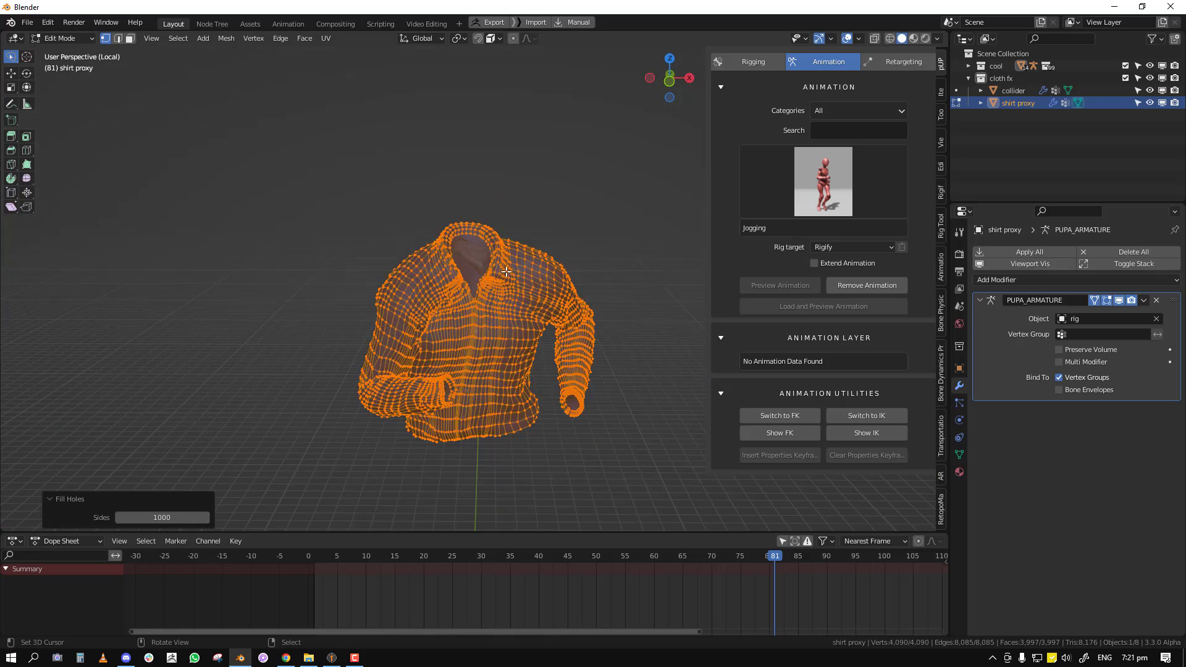
Leave Edit Mode and display the shirt proxy as bounds in the viewport
key("Tab")
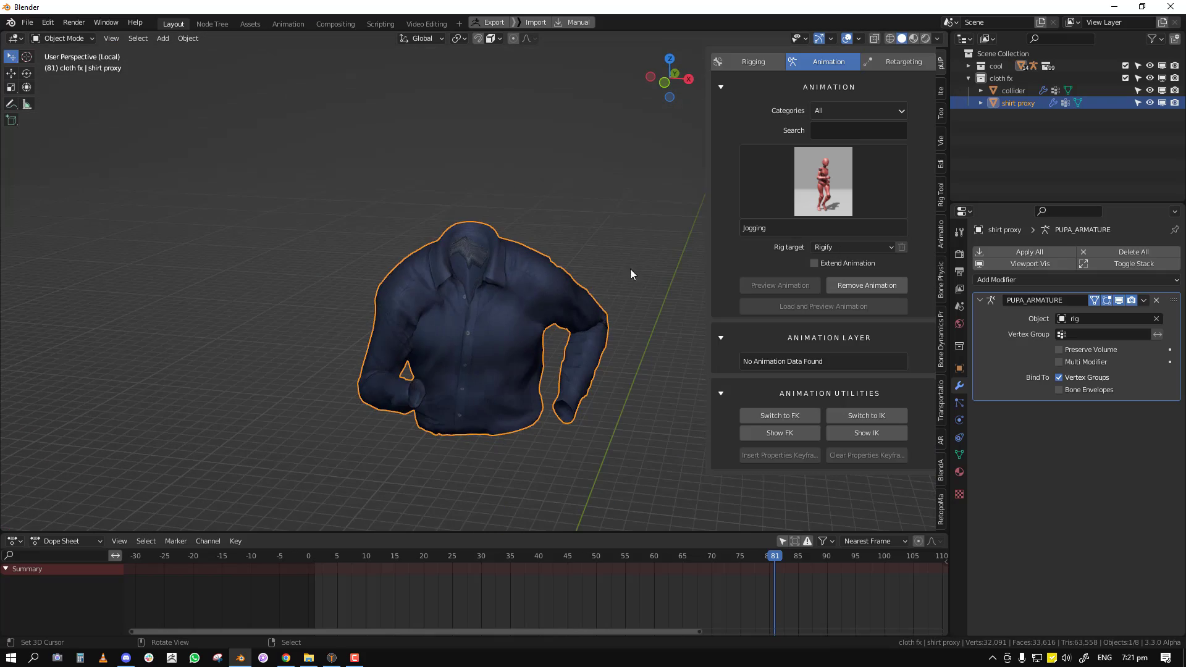
key("F7")
key("Escape")
key("F7")
left_click(592, 278)
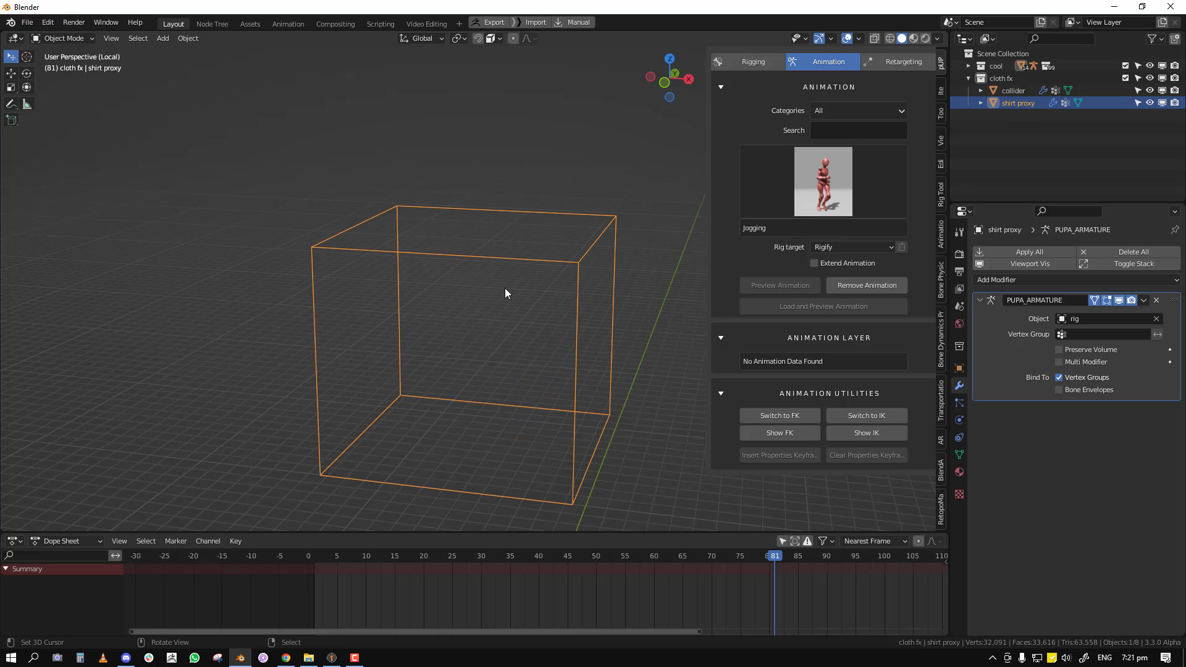
Return to the full scene and try again to bind the original shirt's Surface Deform to the shirt proxy
key("KP_Divide")
left_click(343, 283)
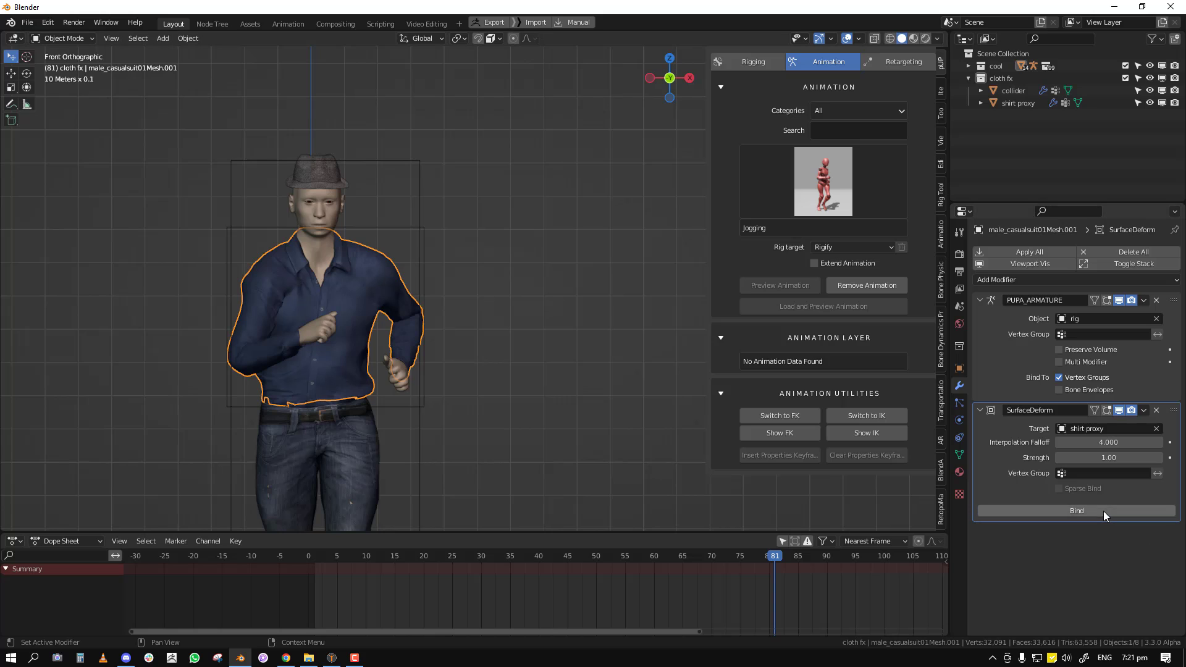
left_click(1095, 514)
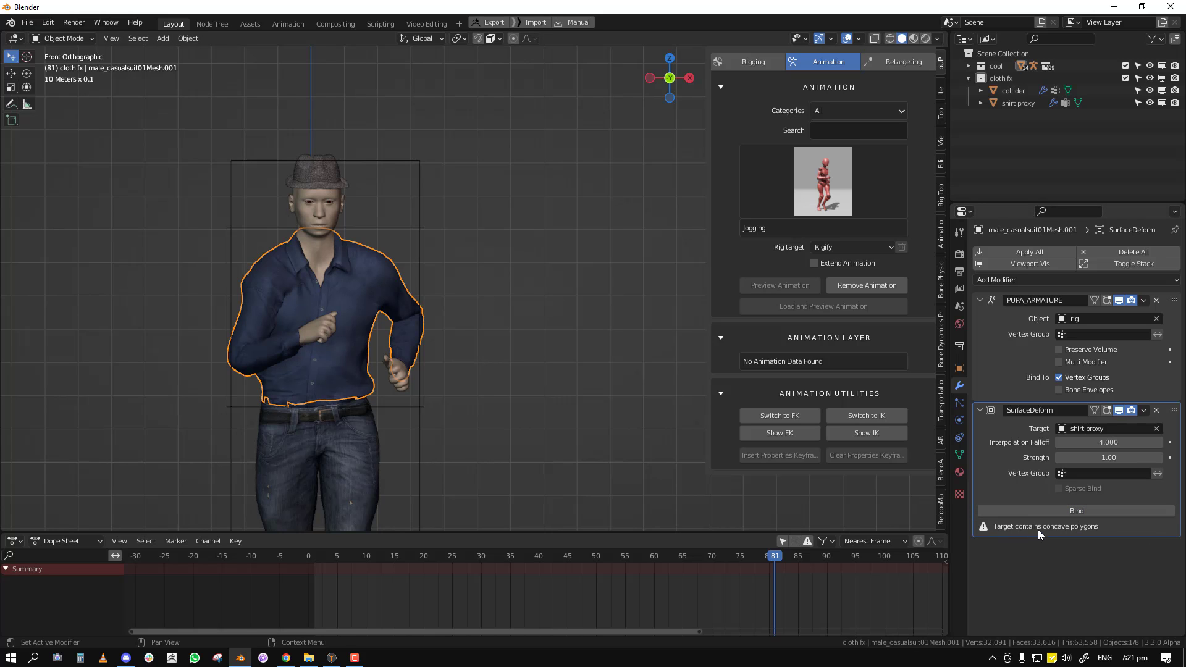
Isolate the shirt proxy and triangulate all of its faces in Edit Mode
middle_click_drag(371, 272, 391, 231)
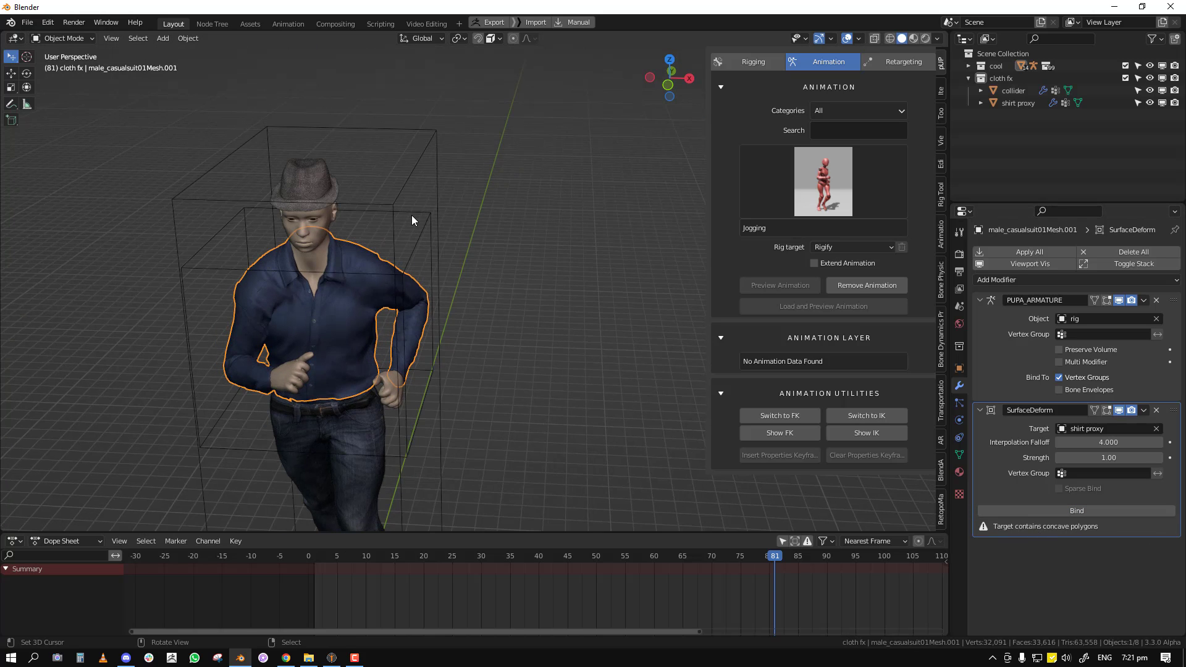
left_click(413, 221)
key("KP_Divide")
key("Tab")
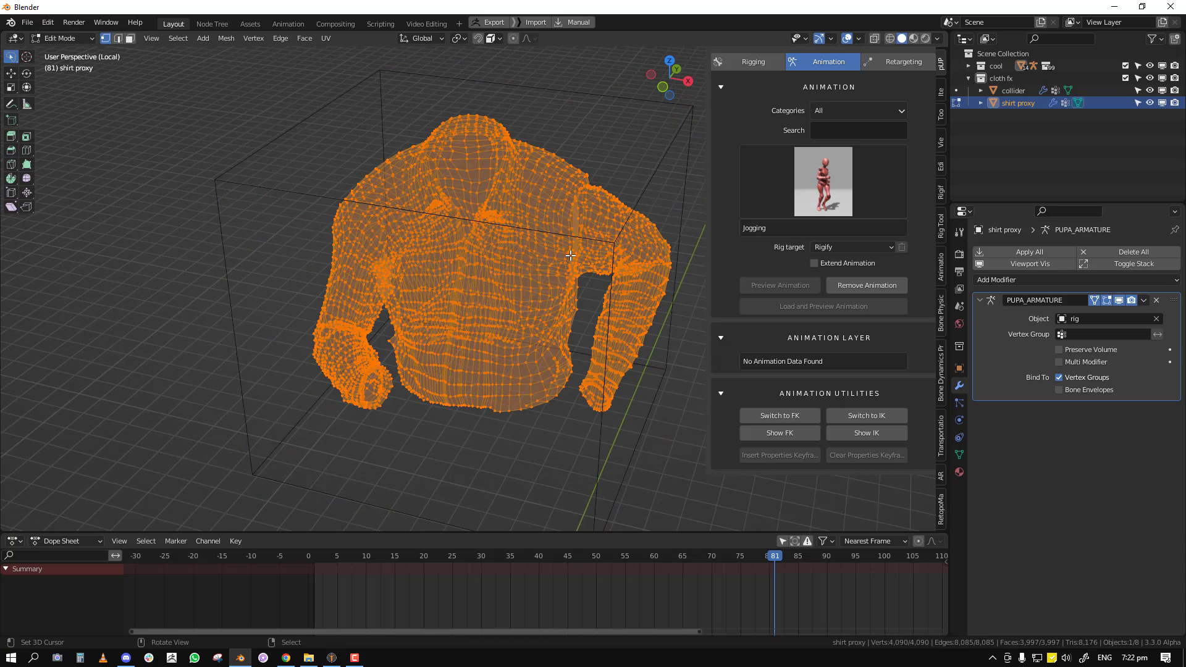
middle_click_drag(569, 257, 470, 283)
key("ctrl+t")
Turn off the shirt proxy's bounds display and inspect the triangulated mesh around the collar and cuffs
middle_click_drag(550, 257, 489, 201)
key("q")
left_click(456, 231)
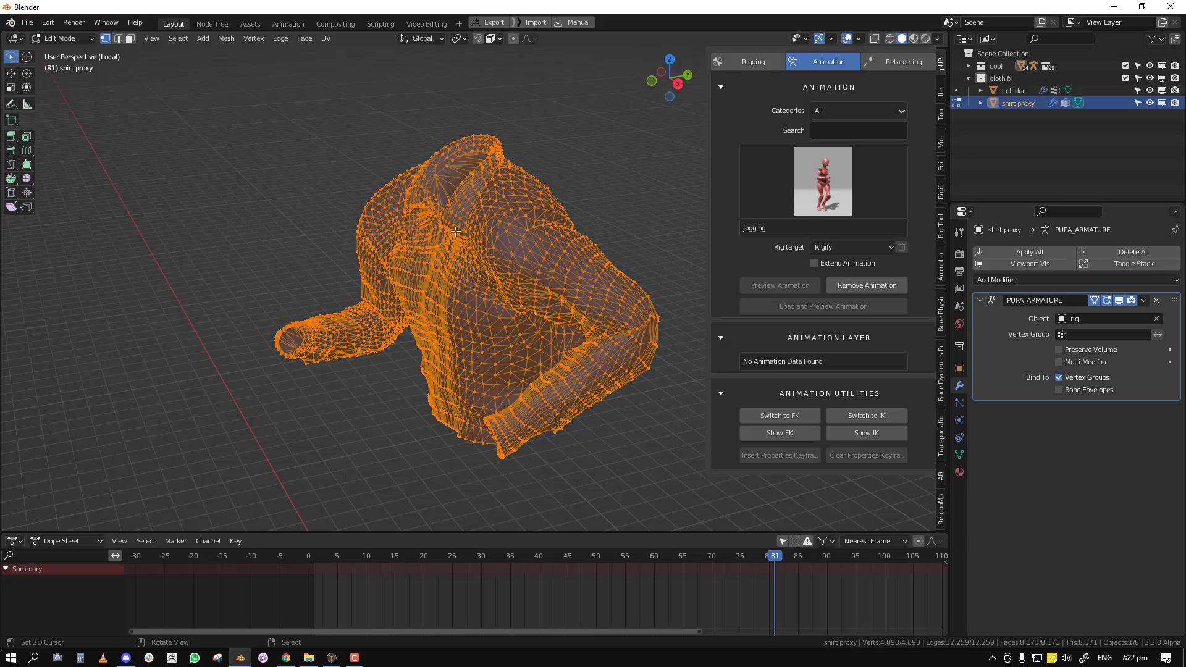
middle_click_drag(539, 262, 583, 260)
scroll(494, 241, "up", 2)
mouse_move(458, 230)
middle_mouse_down()
mouse_move(413, 222)
mouse_move(435, 159)
middle_mouse_up()
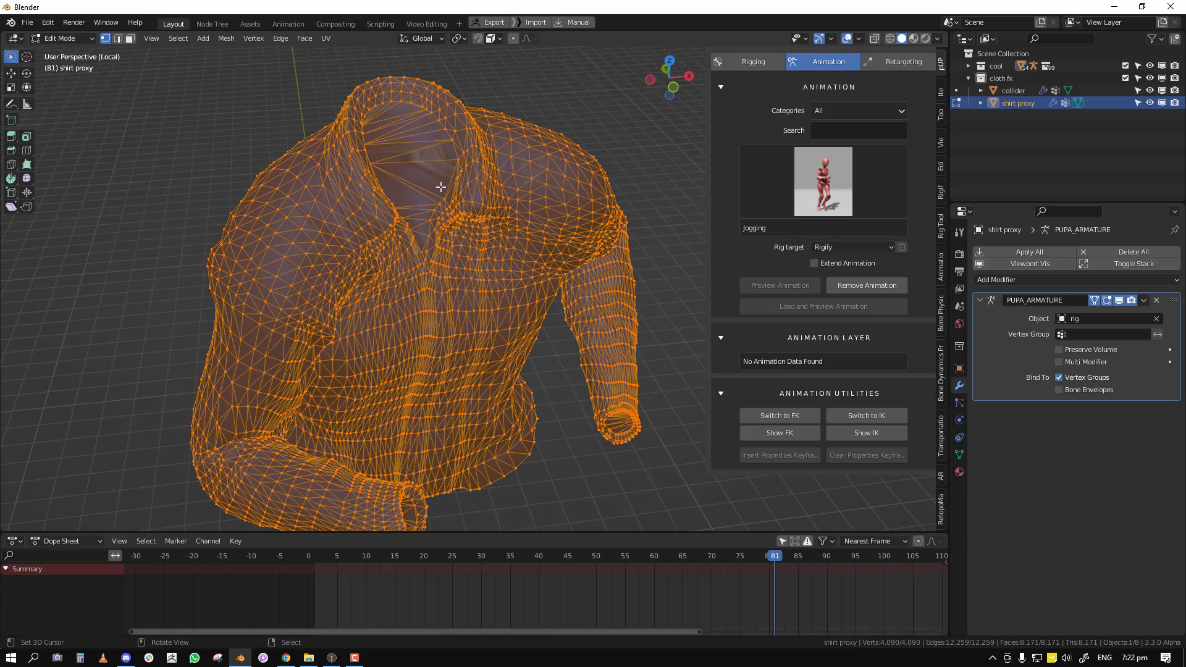
middle_click_drag(457, 239, 262, 293)
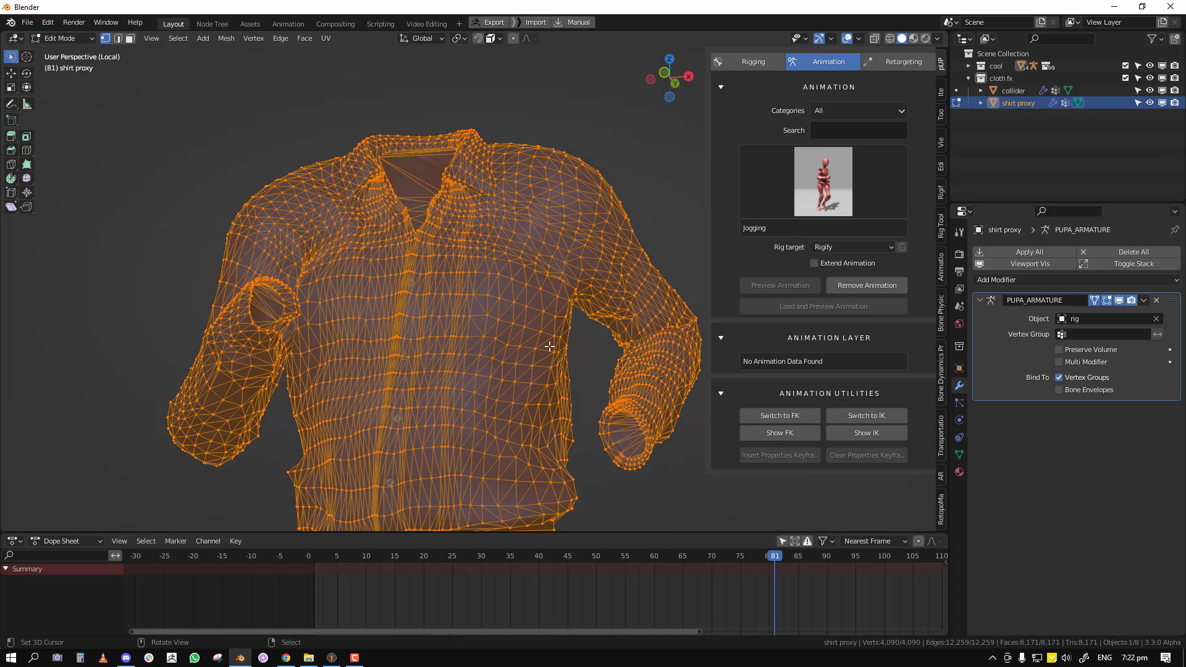
Return the shirt proxy to object mode and try to bind the original shirt's Surface Deform modifier to it
middle_click_drag(550, 346, 425, 352)
key("KP_Divide")
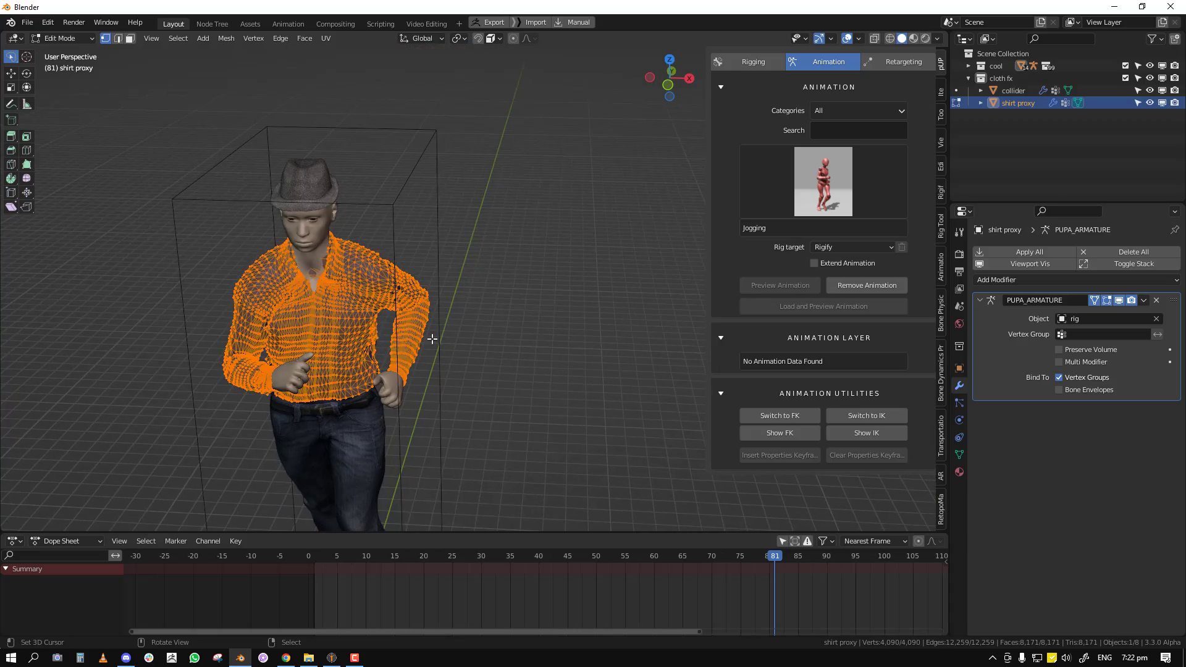
key("Tab")
key("d")
left_click(480, 183)
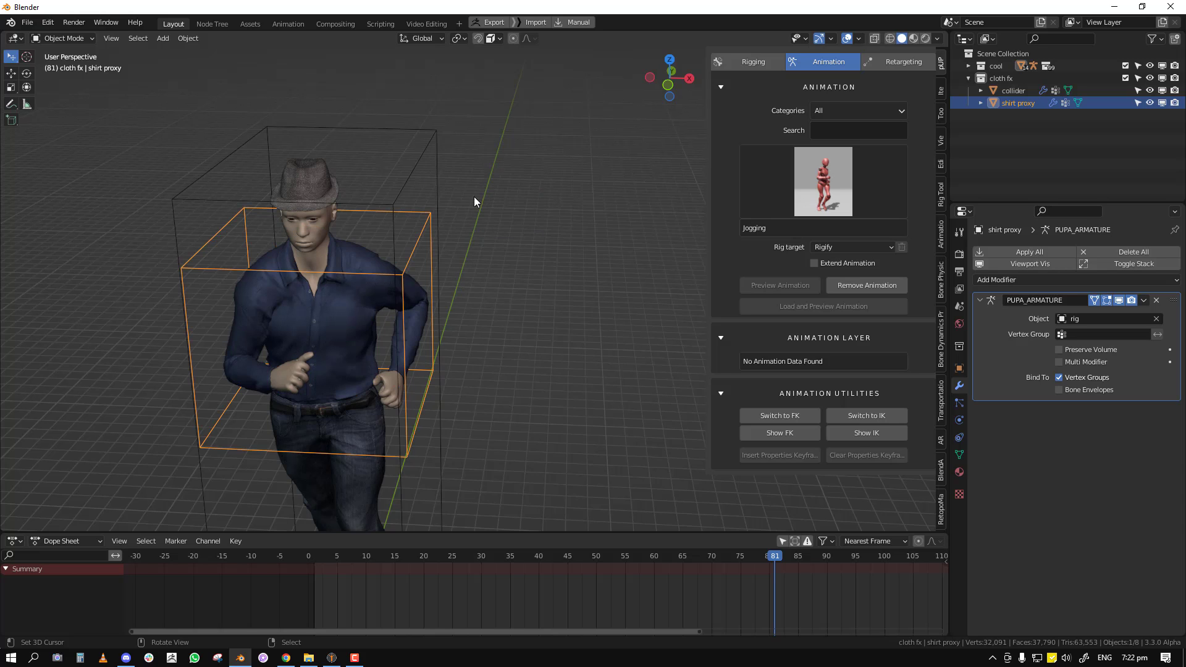
middle_click_drag(293, 318, 428, 298, "shift")
scroll(389, 303, "up", 1)
right_click(425, 286)
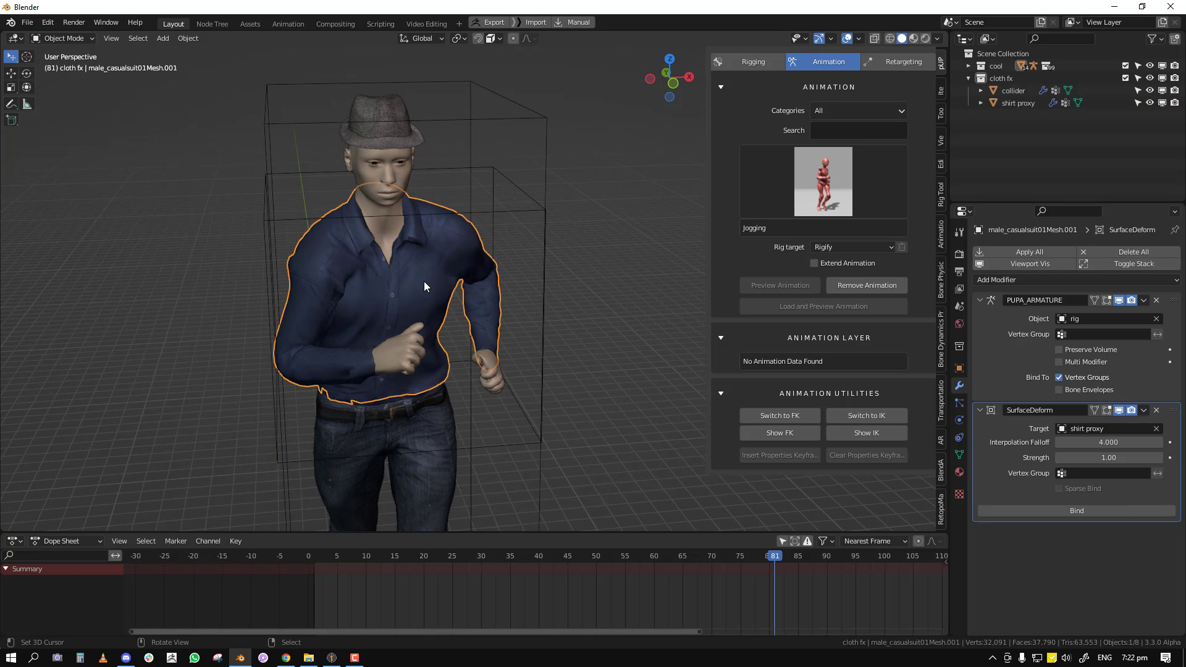
left_click(1121, 512)
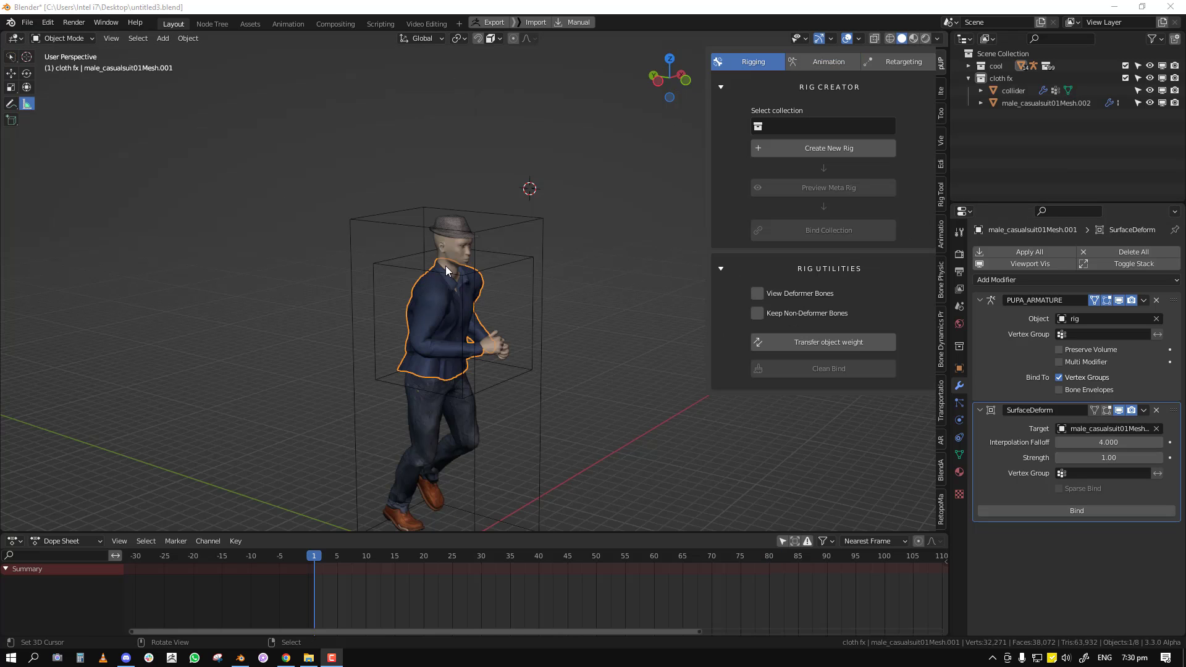
Delete the old duplicate shirt mesh from the cloth fx collection
middle_click_drag(446, 265, 468, 247)
scroll(404, 261, "up", 2)
scroll(468, 248, "up", 1)
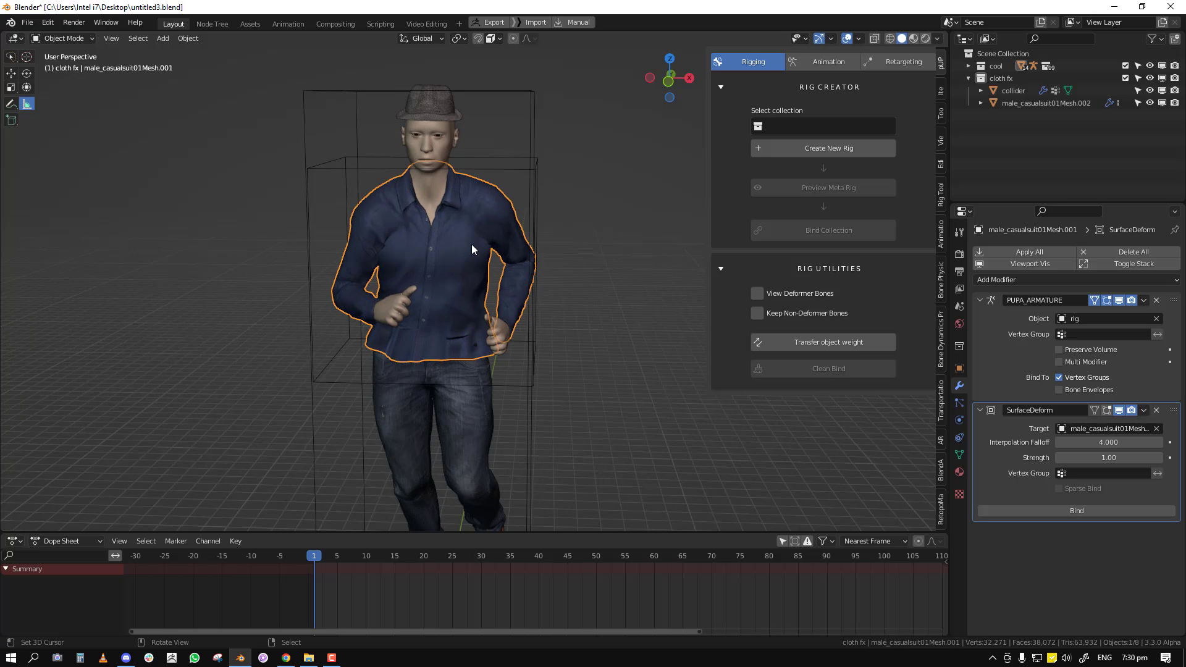
middle_click_drag(515, 310, 469, 344)
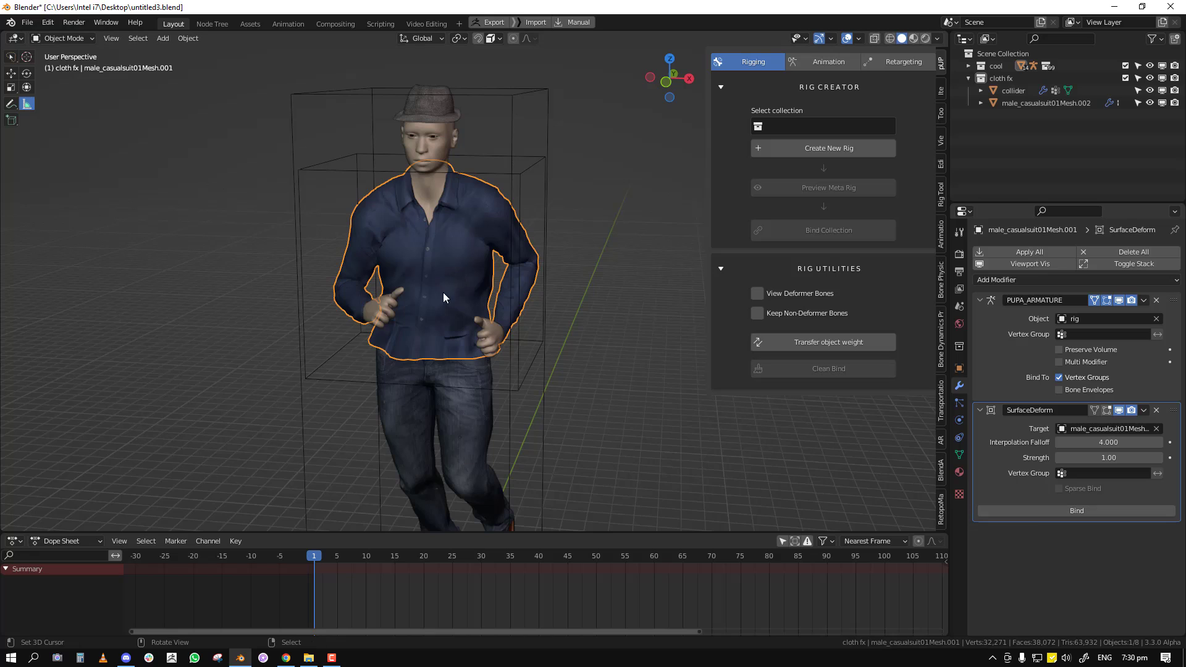
middle_click_drag(443, 291, 463, 299)
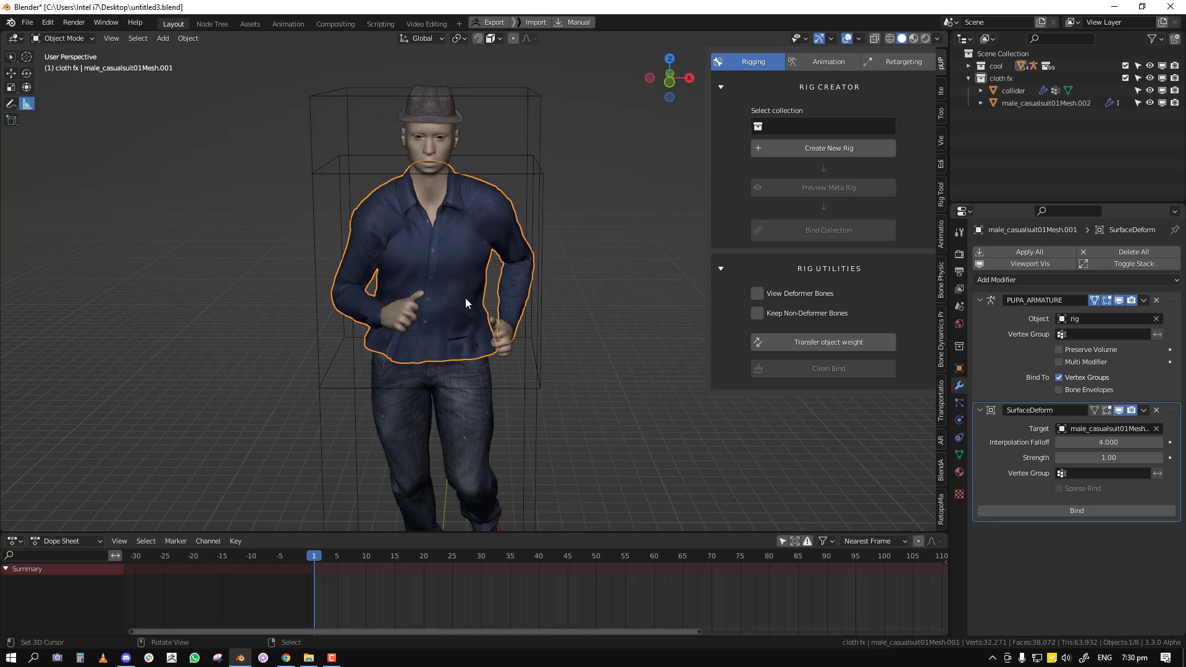
middle_click_drag(465, 299, 503, 288)
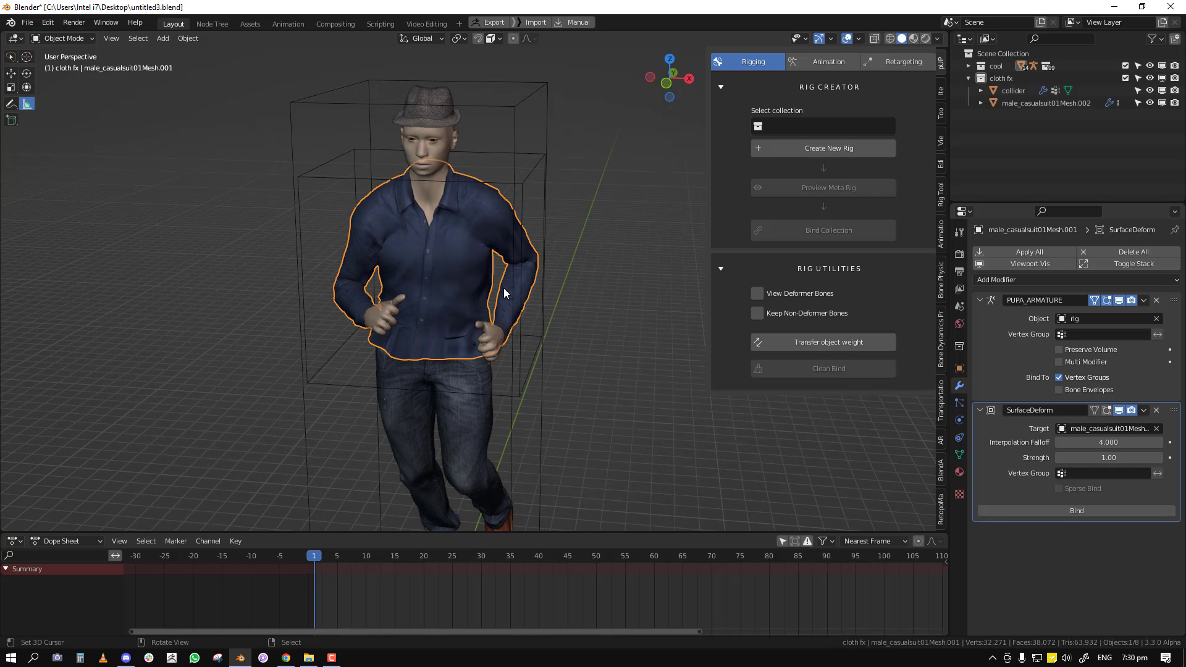
left_click(493, 185)
key("x")
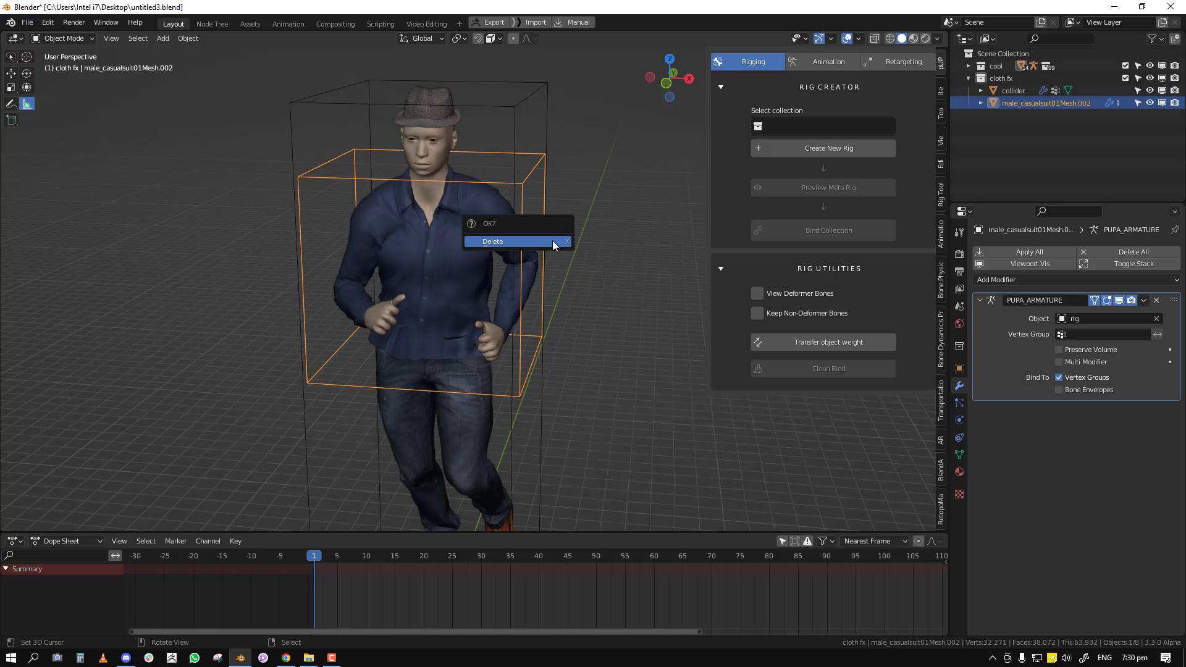
left_click(553, 240)
Isolate the original shirt and examine its mesh and lower hem loops in edit mode
left_click(397, 306)
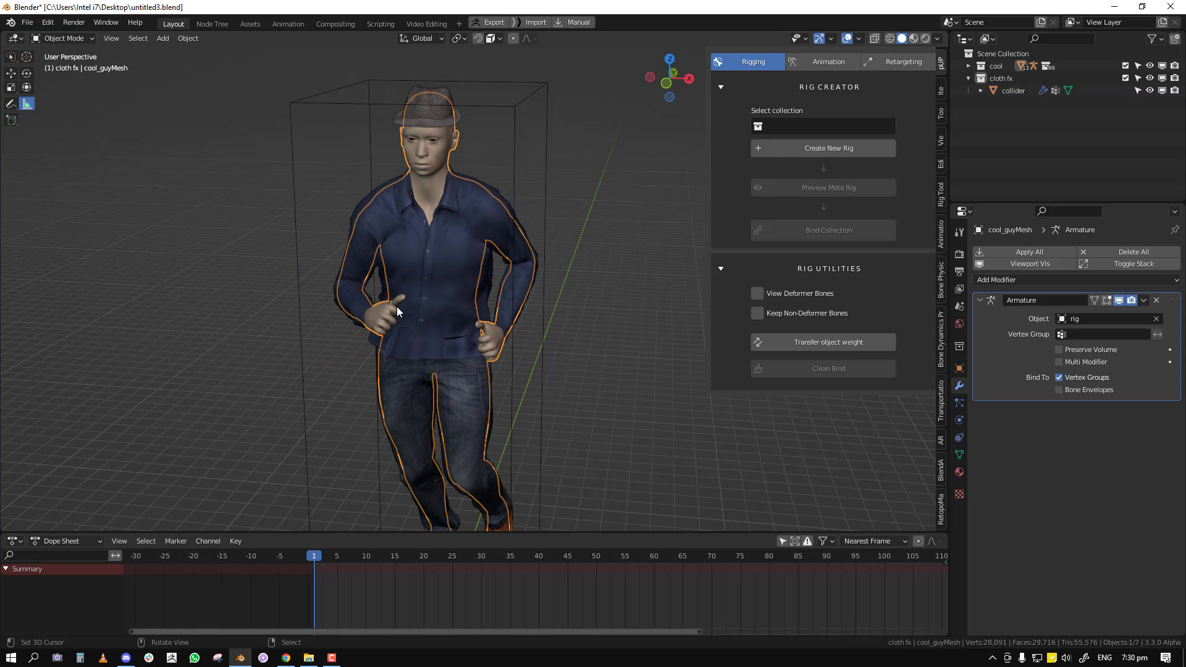
left_click(434, 302)
key("KP_Divide")
key("Tab")
middle_click_drag(513, 416, 535, 445)
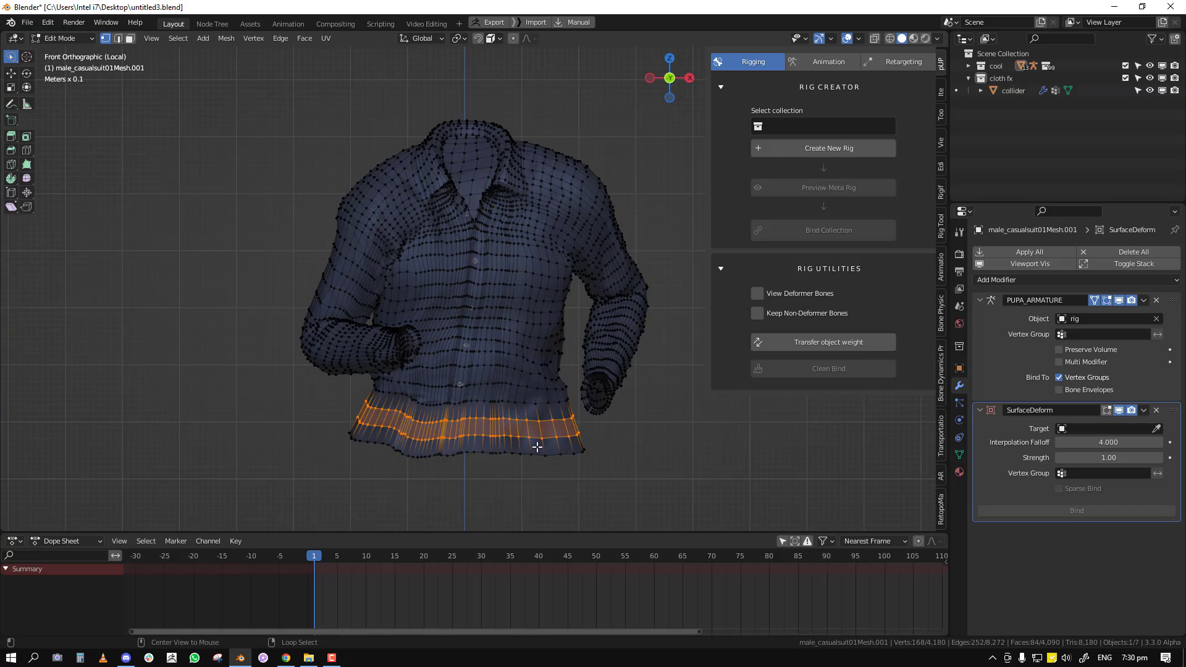
key("alt+a")
middle_click_drag(525, 396, 446, 326)
key("Tab")
key("KP_Divide")
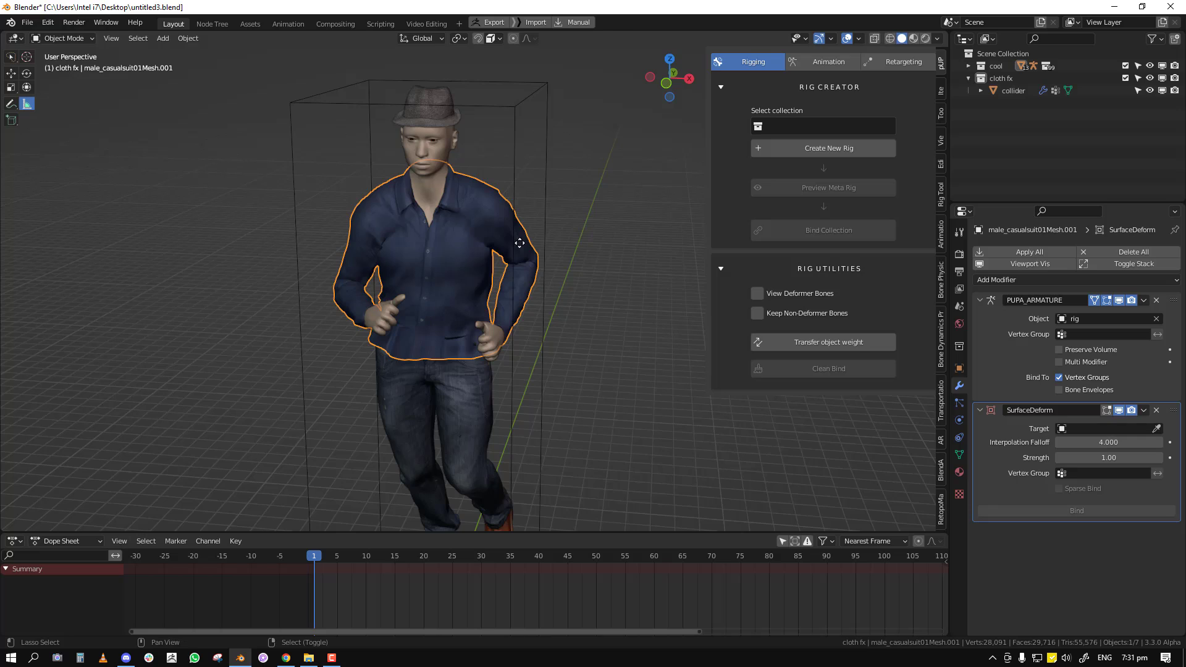
Duplicate the shirt in place and move the copy into the cloth fx collection
key("shift+d")
key("Escape")
key("m")
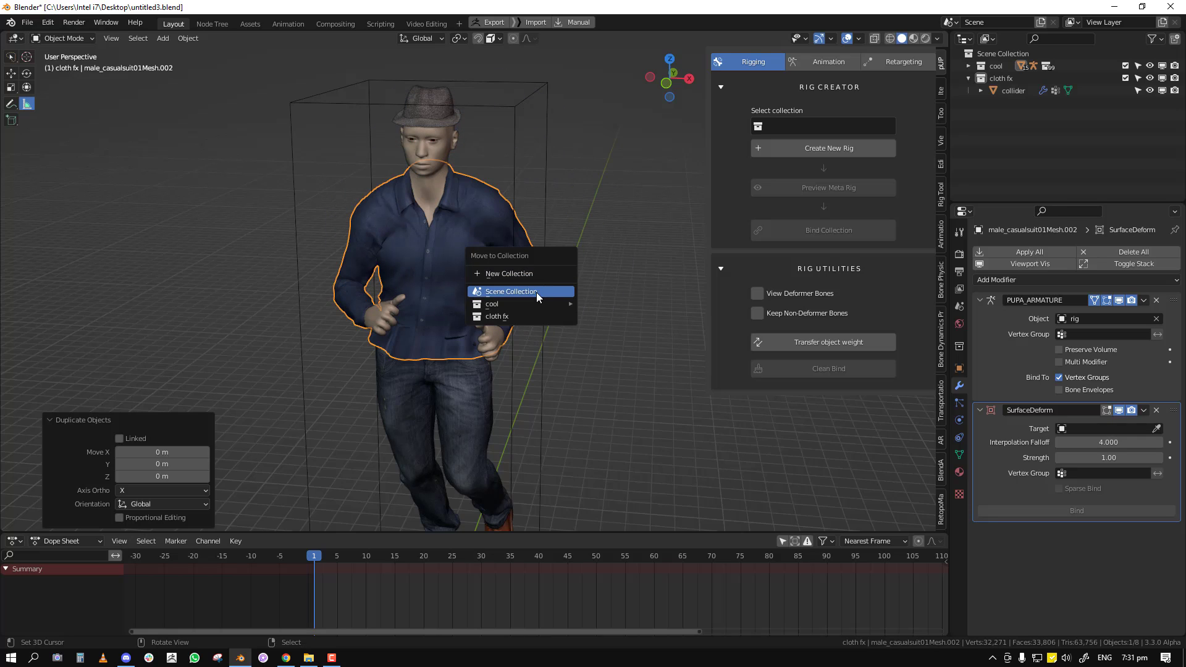
left_click(521, 316)
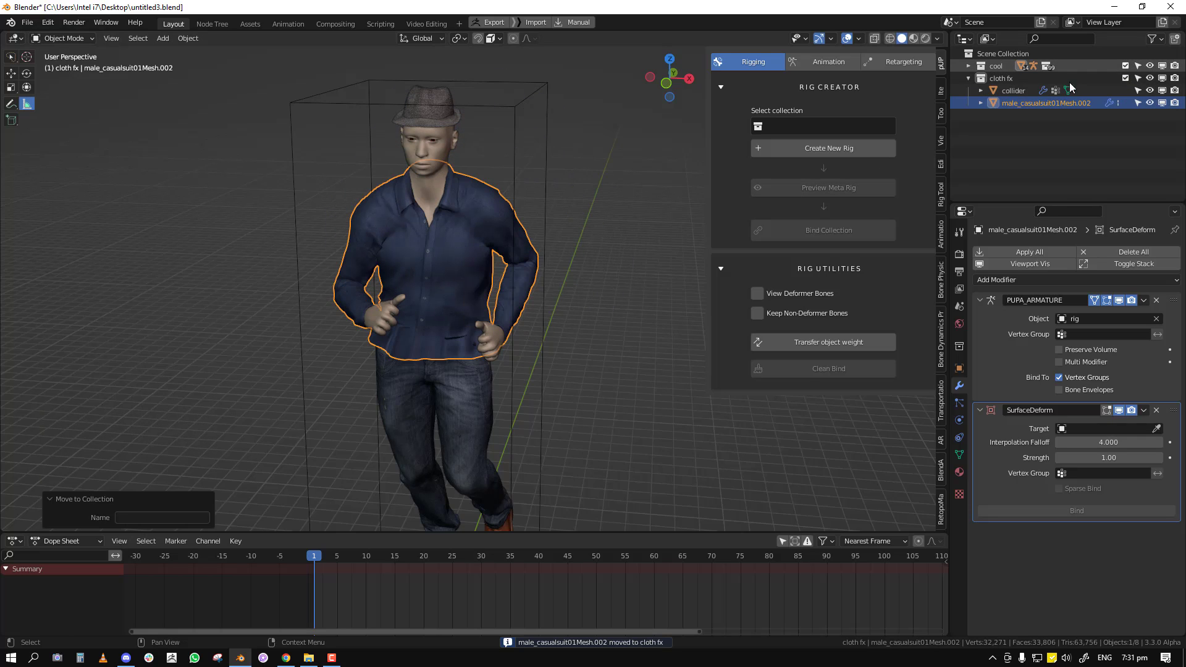
Isolate the duplicated shirt and set its viewport display to Bounds
key("KP_Divide")
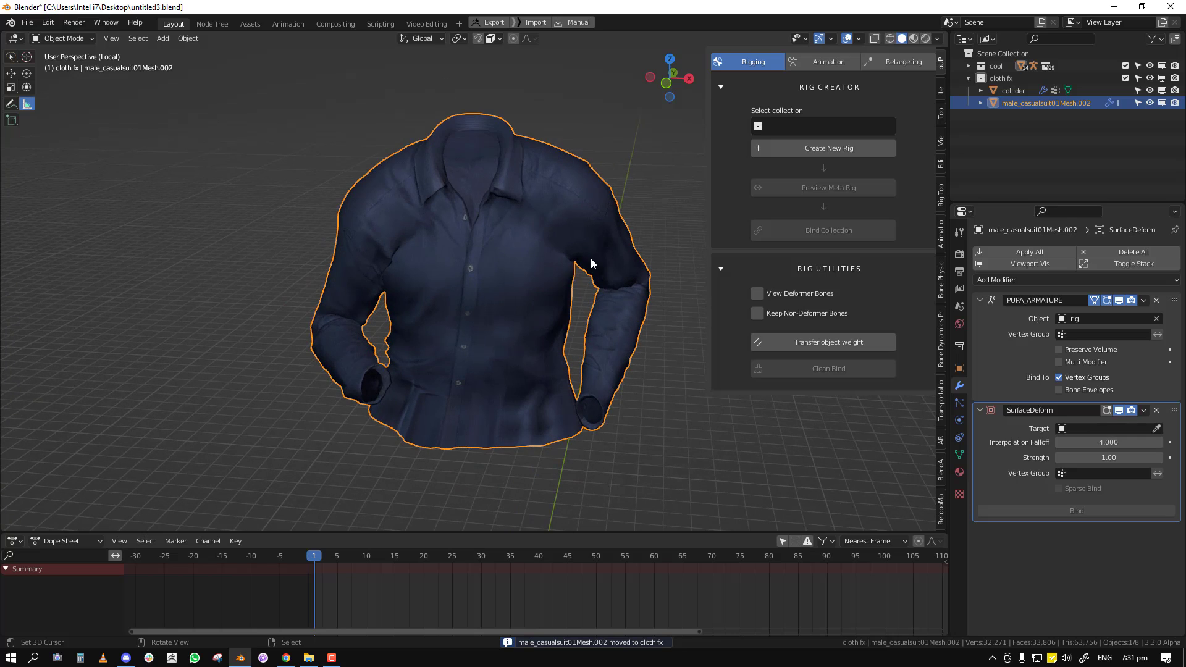
key("F7")
left_click(508, 317)
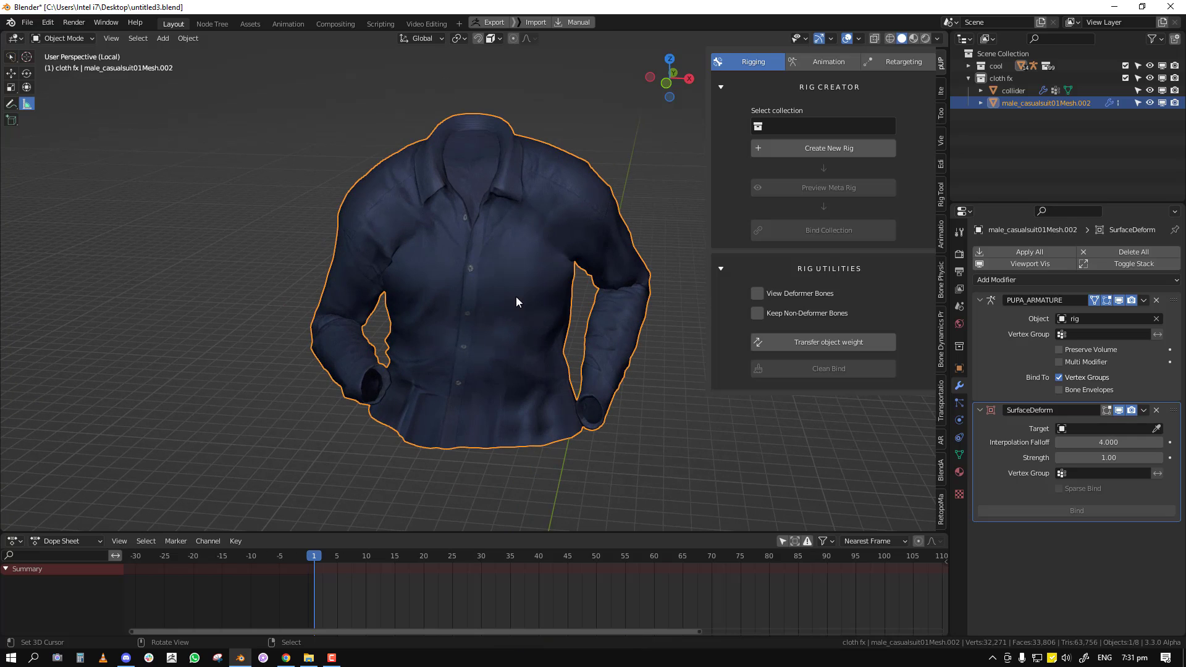
key("F7")
key("F7")
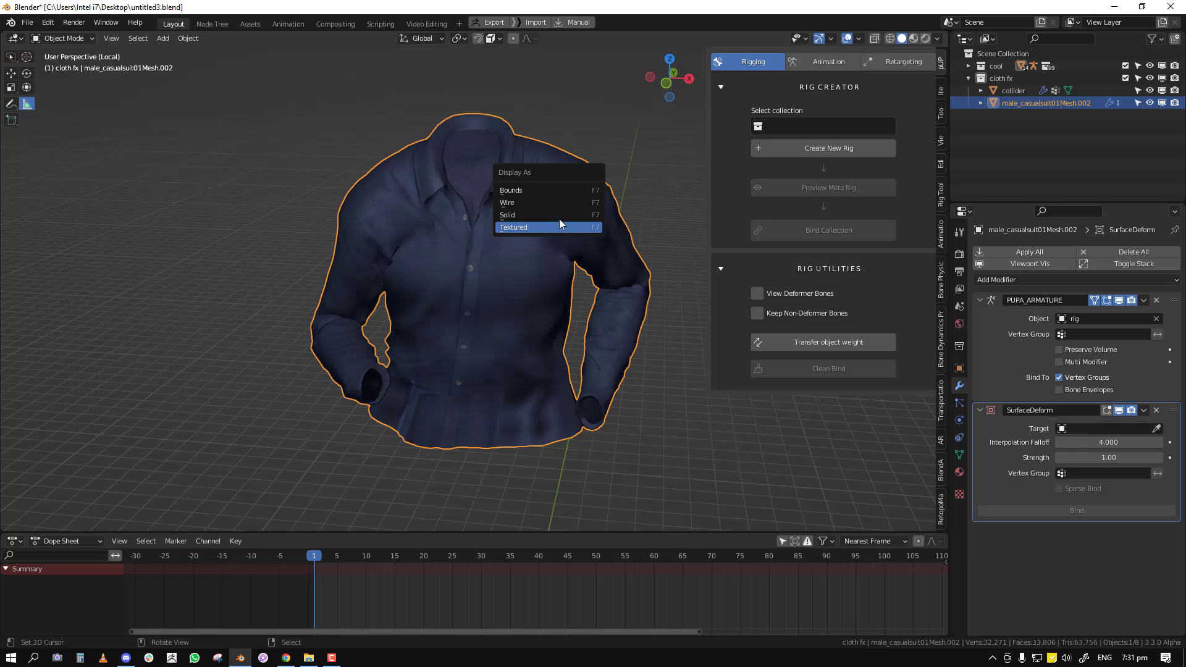
left_click(541, 198)
Fill the holes across the duplicated shirt's entire mesh with Fill Holes set to 100 sides
key("Tab")
key("a")
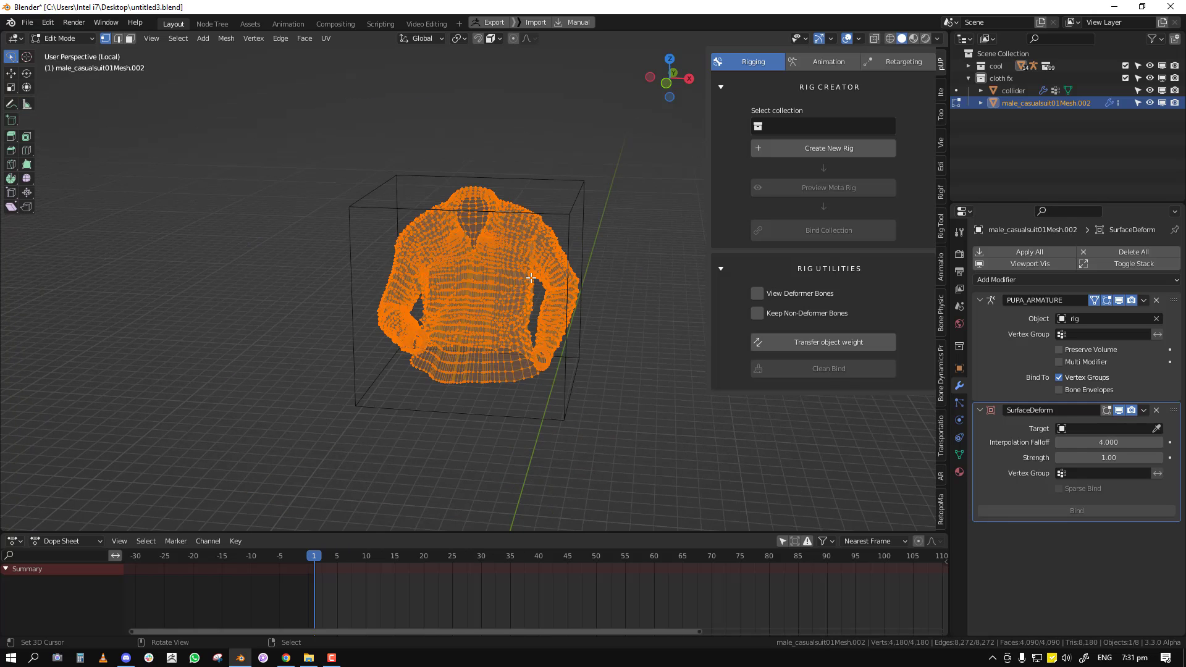
key("F3")
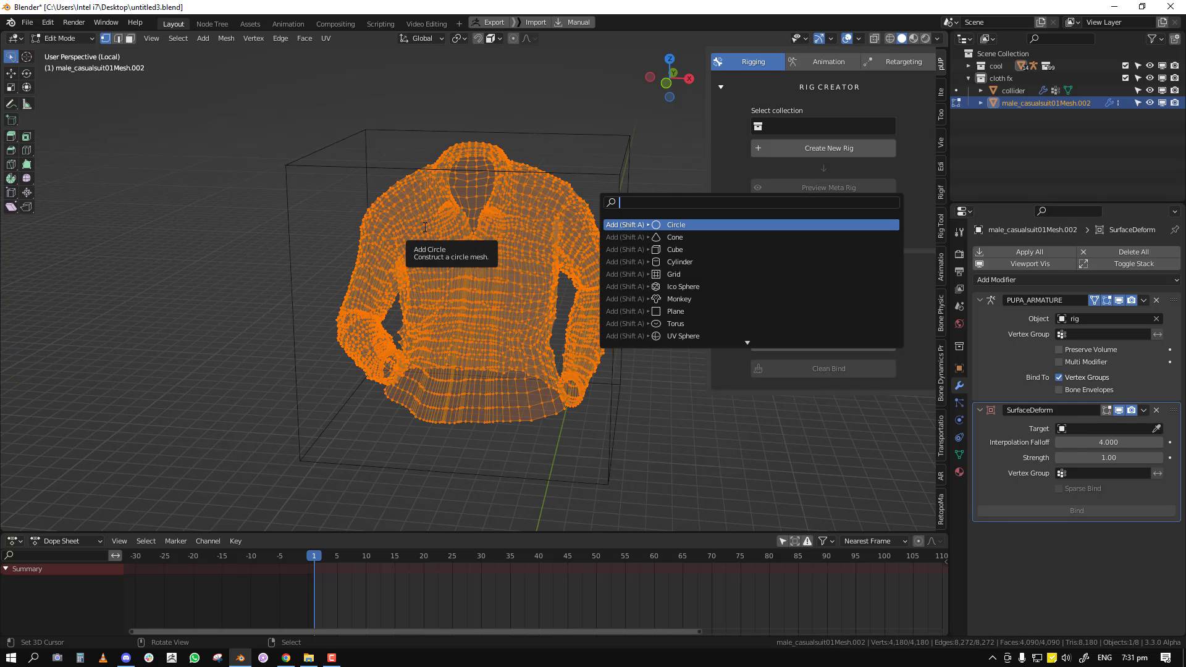
type("ho")
key("Return")
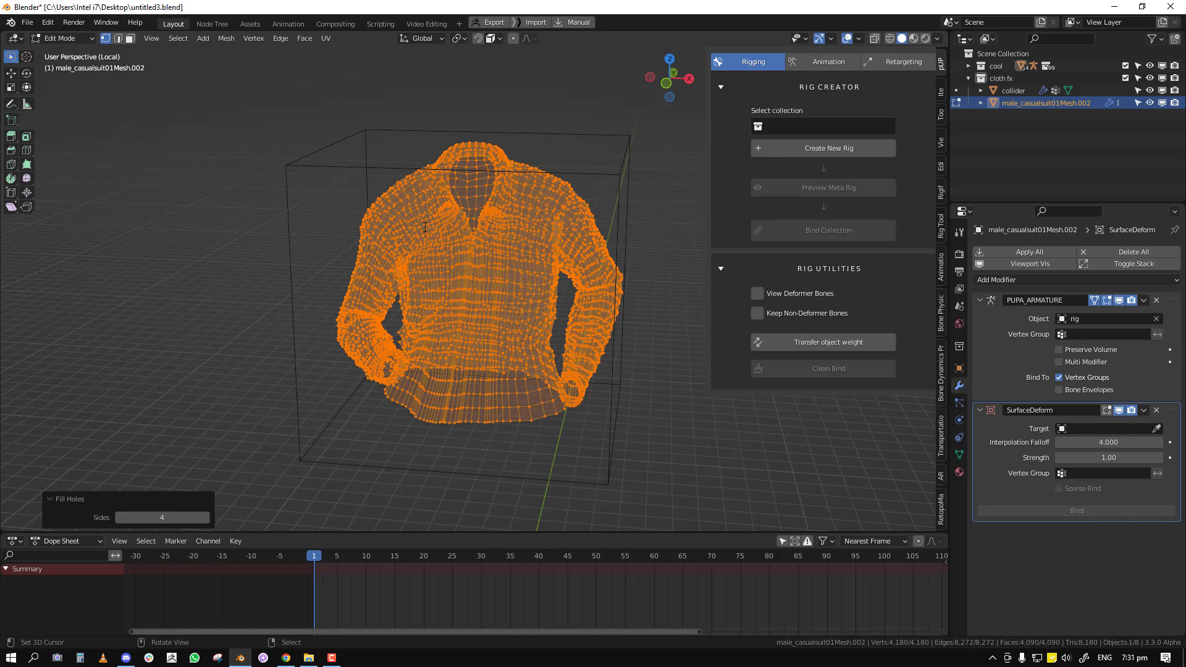
left_click(175, 518)
type("100")
key("Return")
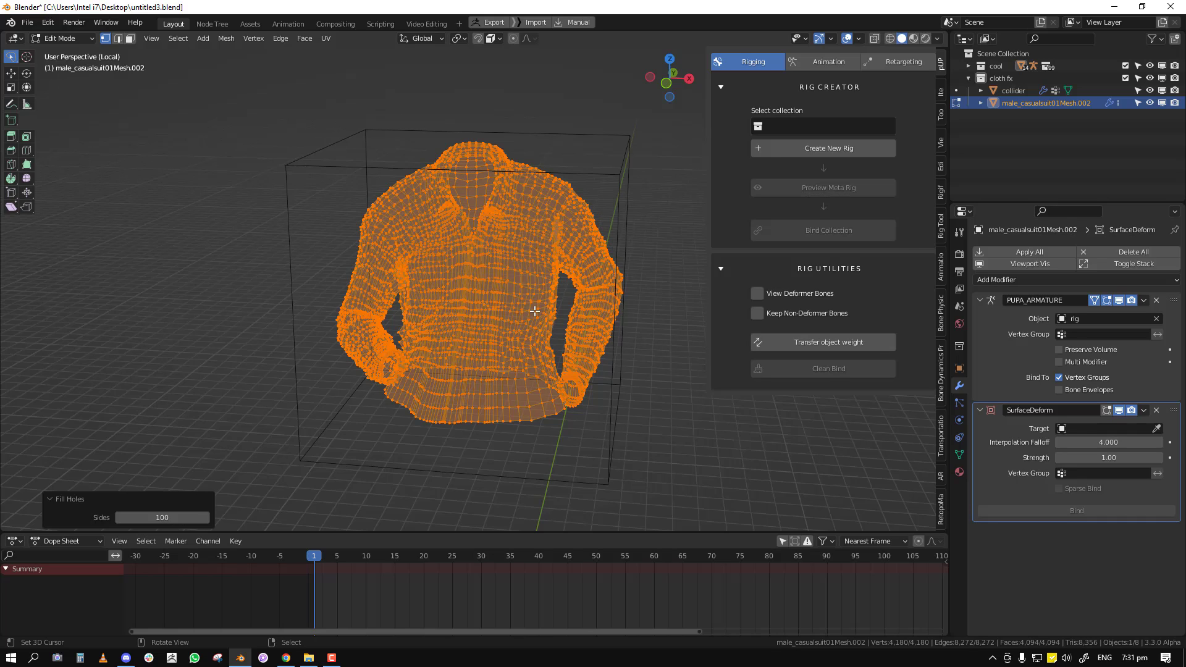
Triangulate all faces of the duplicated shirt and return to the full scene in object mode
key("ctrl+t")
middle_click_drag(552, 267, 526, 297)
key("Tab")
key("KP_Divide")
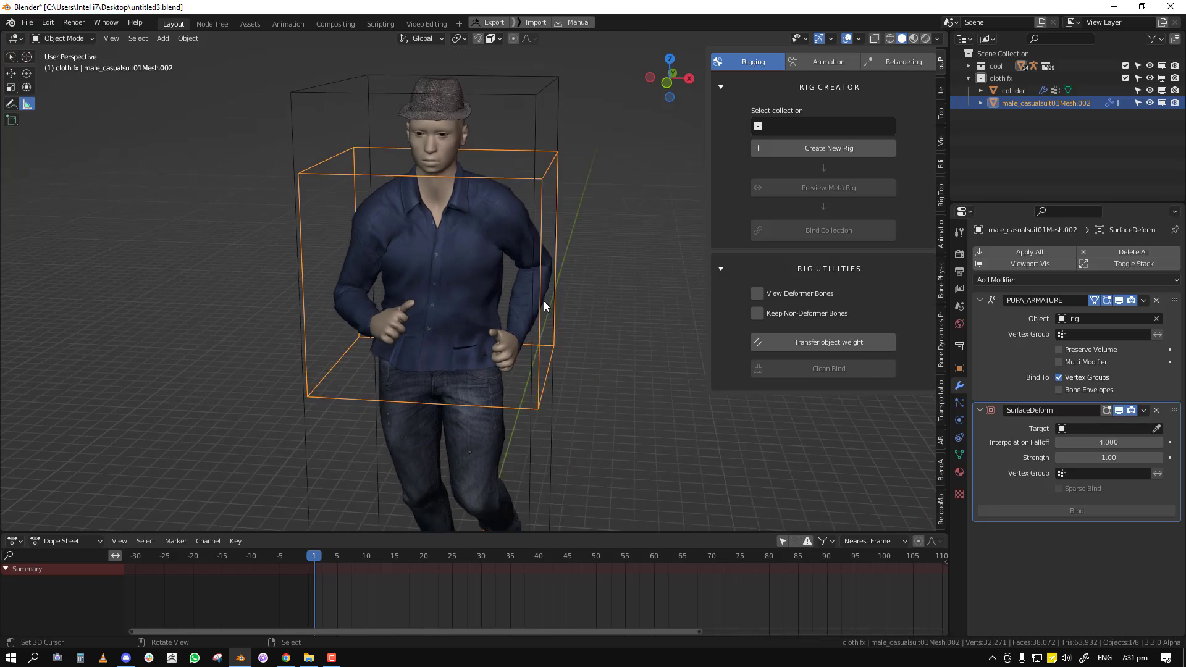
Rename the duplicated shirt as "shirt proxy"
double_click(1044, 104)
type("shirt")
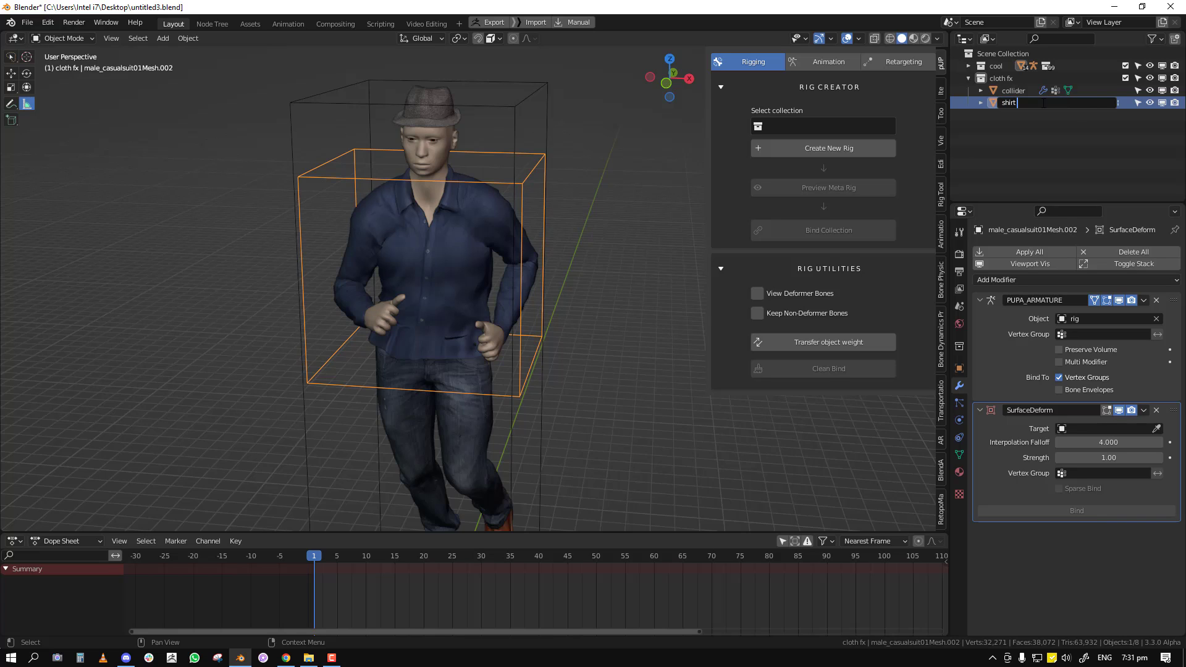
type(" proxy")
key("Return")
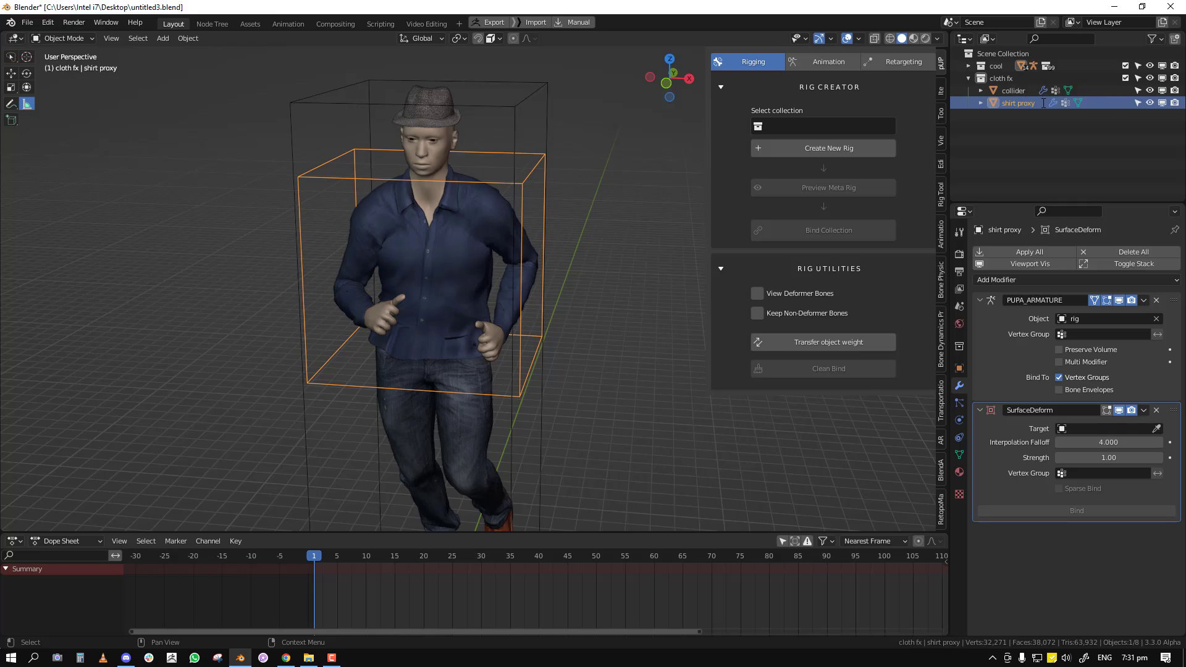
Set the original shirt's Surface Deform target to shirt proxy and bind it
left_click(473, 232)
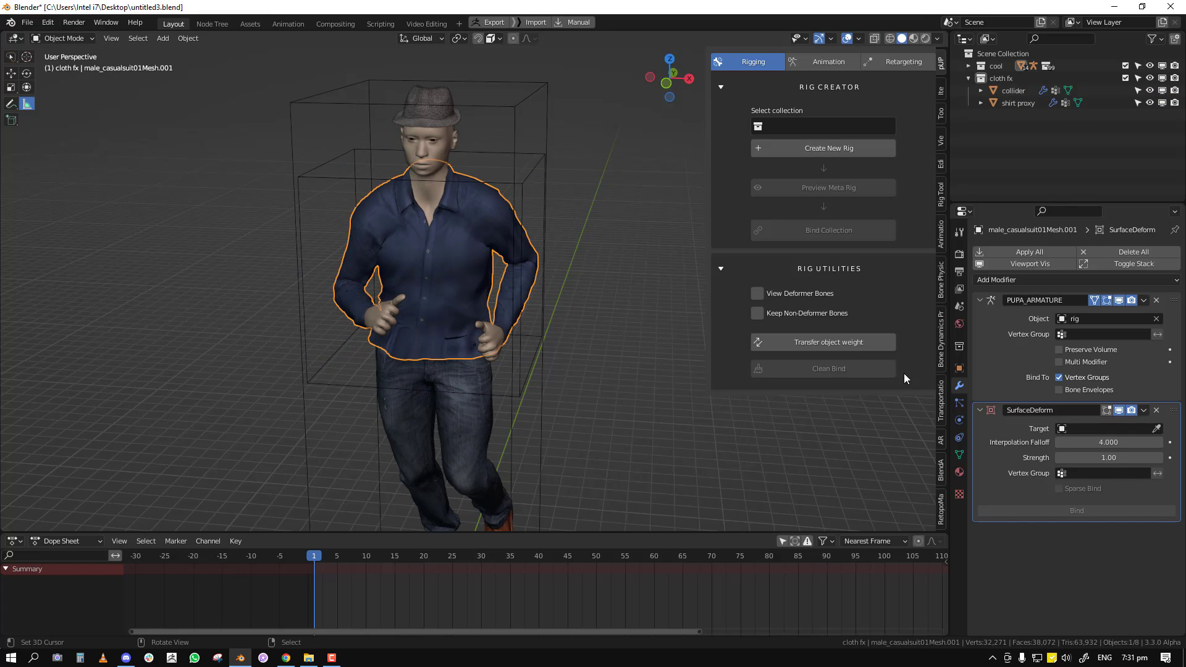
left_click(1157, 429)
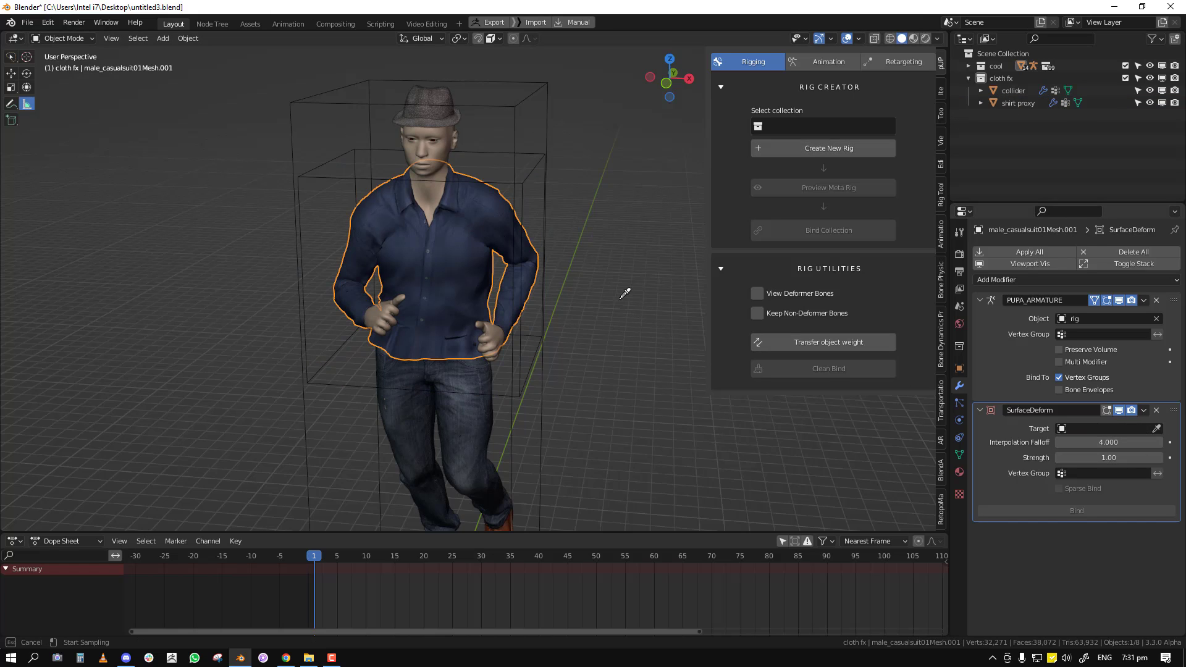
left_click(538, 170)
left_click(1086, 510)
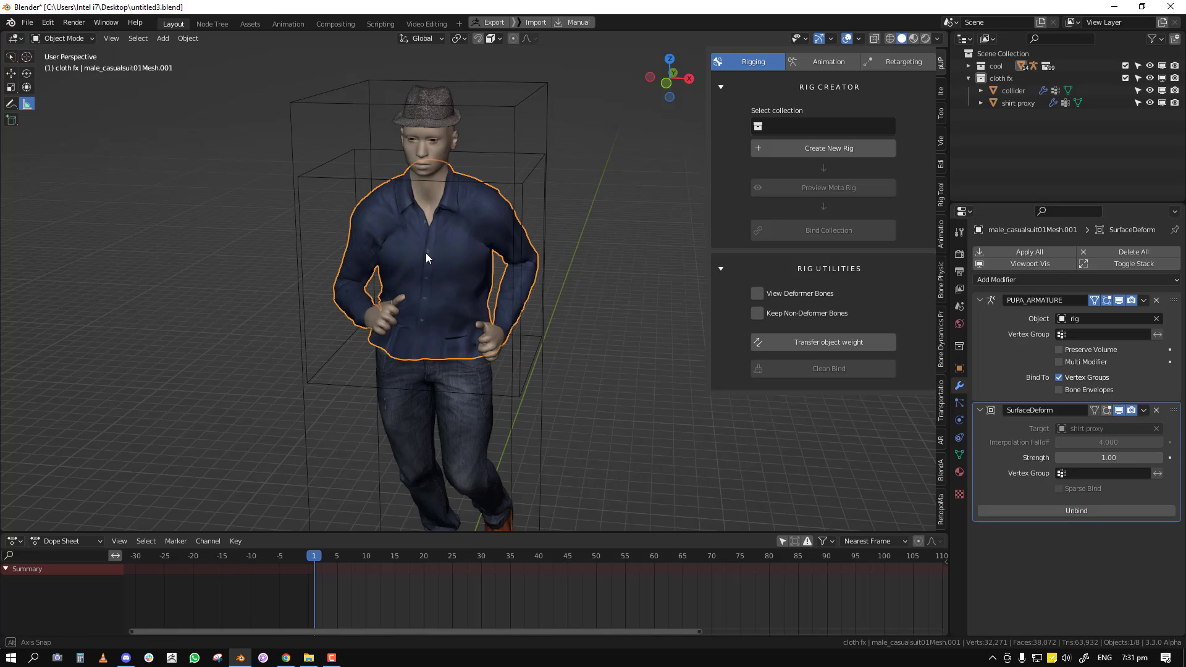
Play the running animation and check from several angles how the bound shirt deforms
key("space")
scroll(457, 256, "down", 4)
right_click(523, 282)
middle_click_drag(525, 283, 453, 298)
scroll(613, 294, "up", 2)
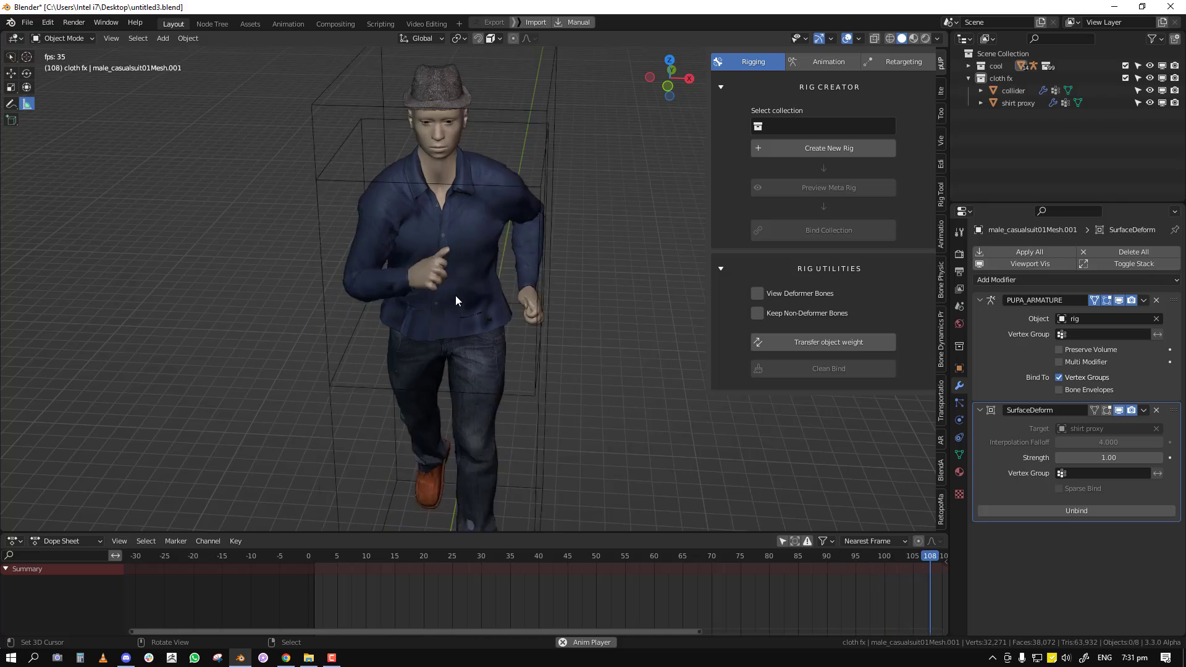
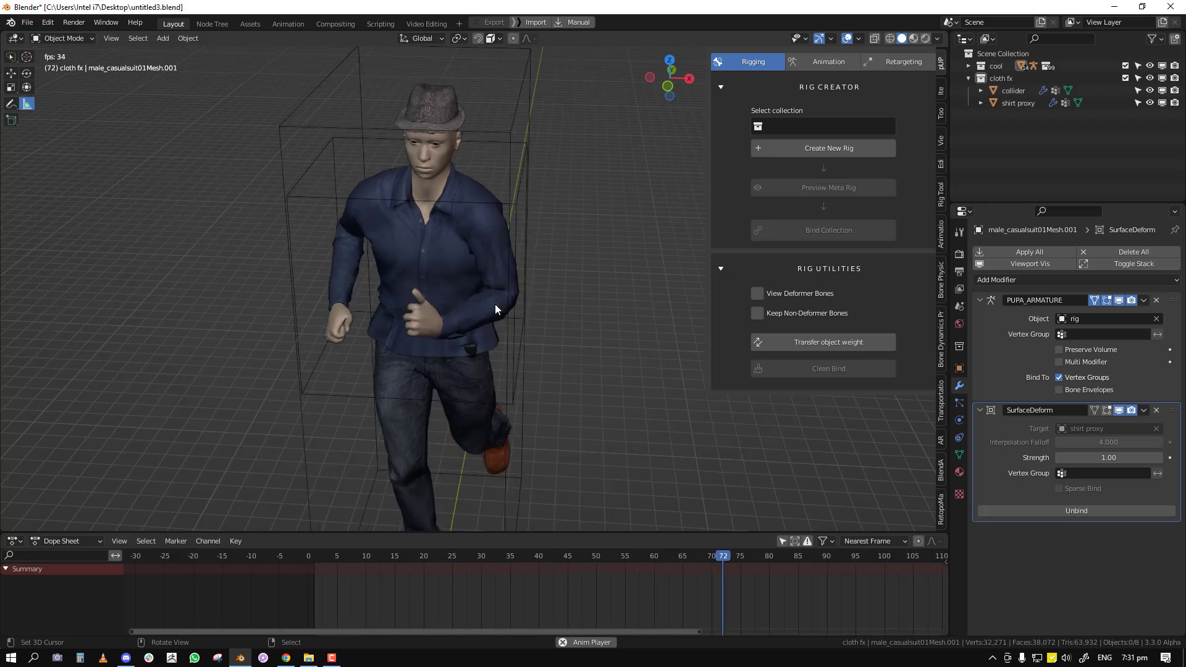
middle_click_drag(543, 414, 582, 371)
scroll(548, 379, "down", 5)
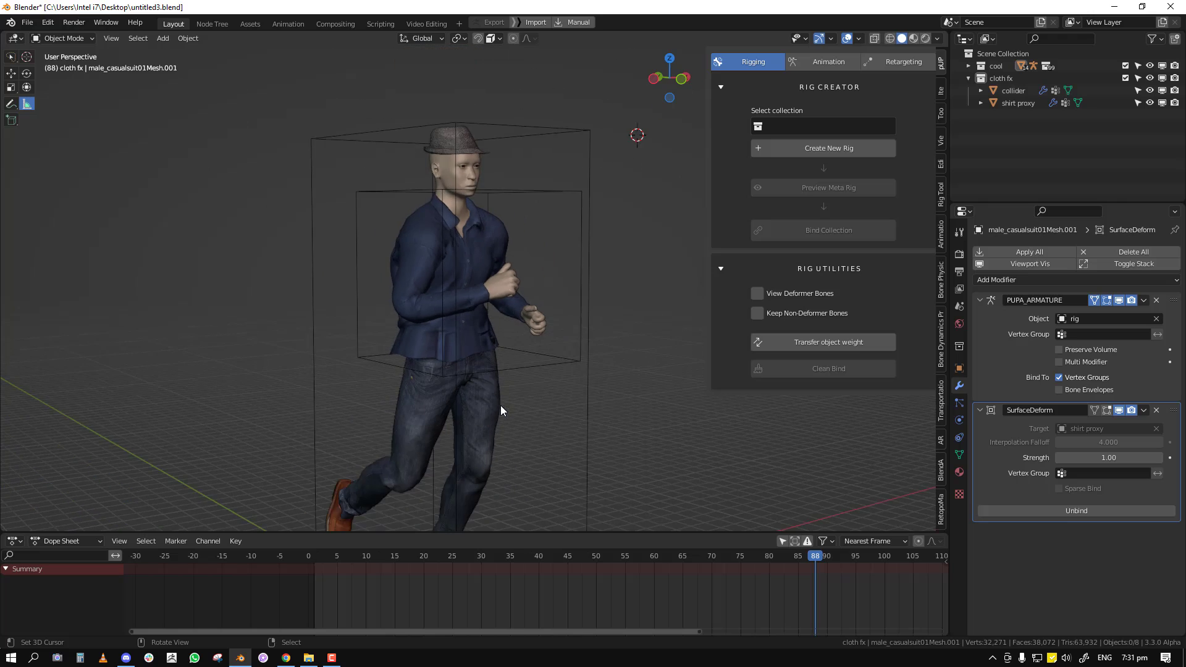
Remove the leftover SurfaceDeform modifier from the shirt proxy
left_click(492, 195)
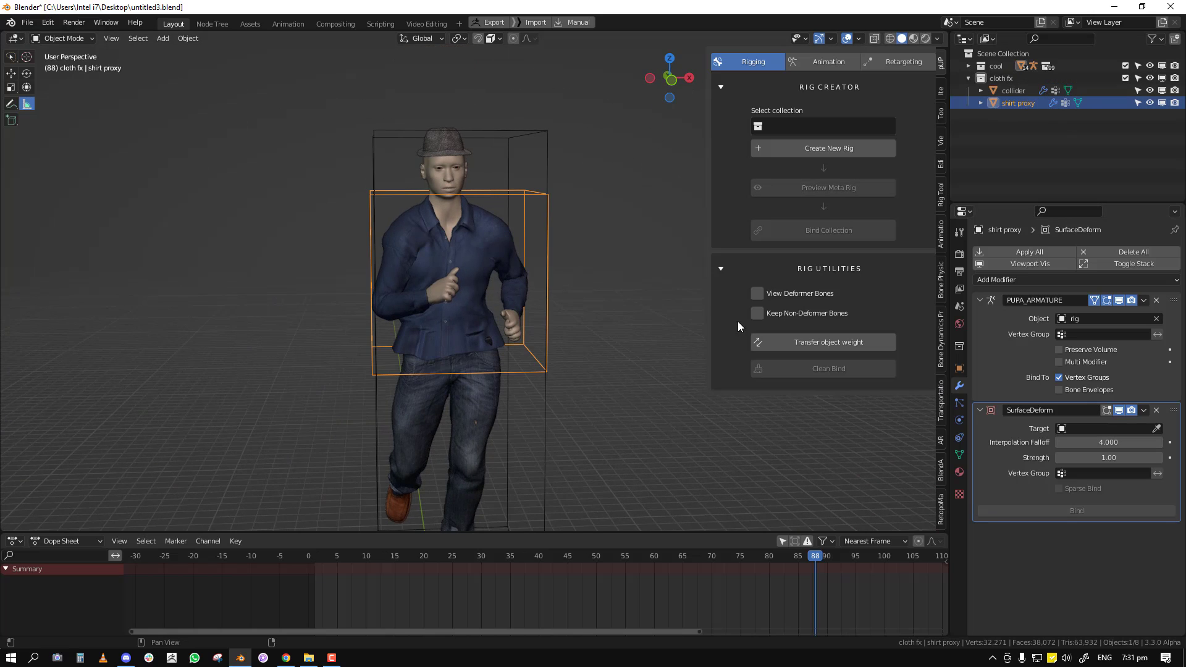
middle_click_drag(583, 389, 557, 390)
scroll(557, 391, "up", 1)
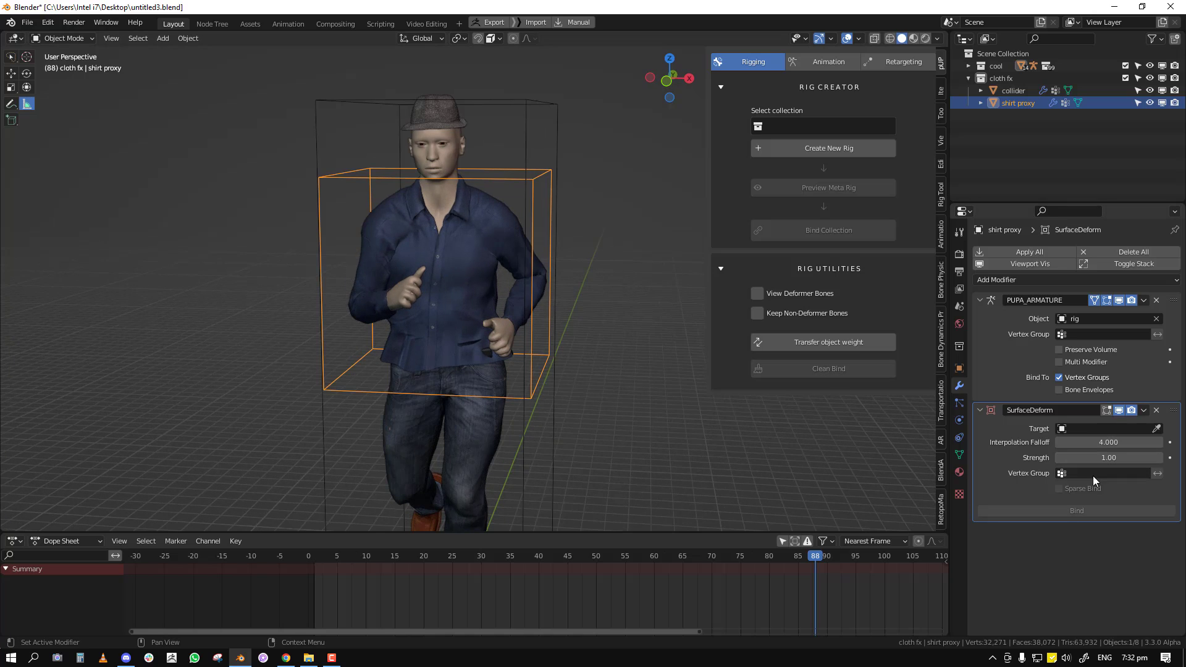
left_click(1157, 411)
Isolate the shirt proxy and examine its whole triangulated mesh in edit mode
key("KP_Divide")
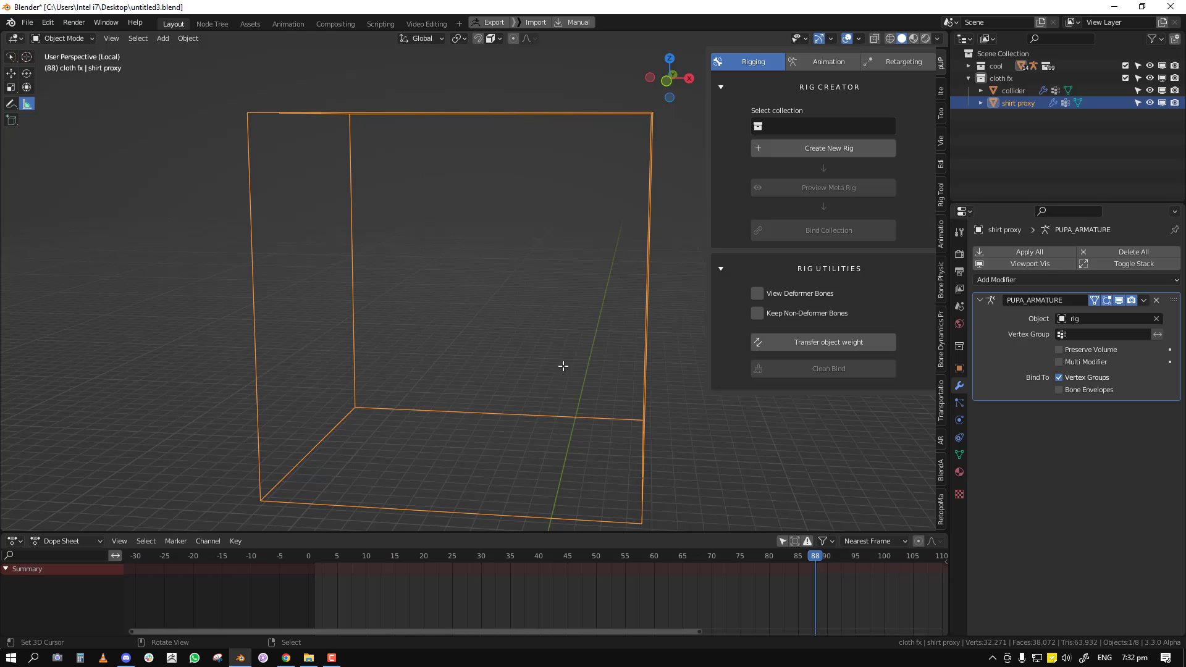
key("Tab")
scroll(561, 365, "down", 4)
middle_click_drag(508, 360, 530, 360)
key("a")
key("a")
scroll(537, 360, "up", 2)
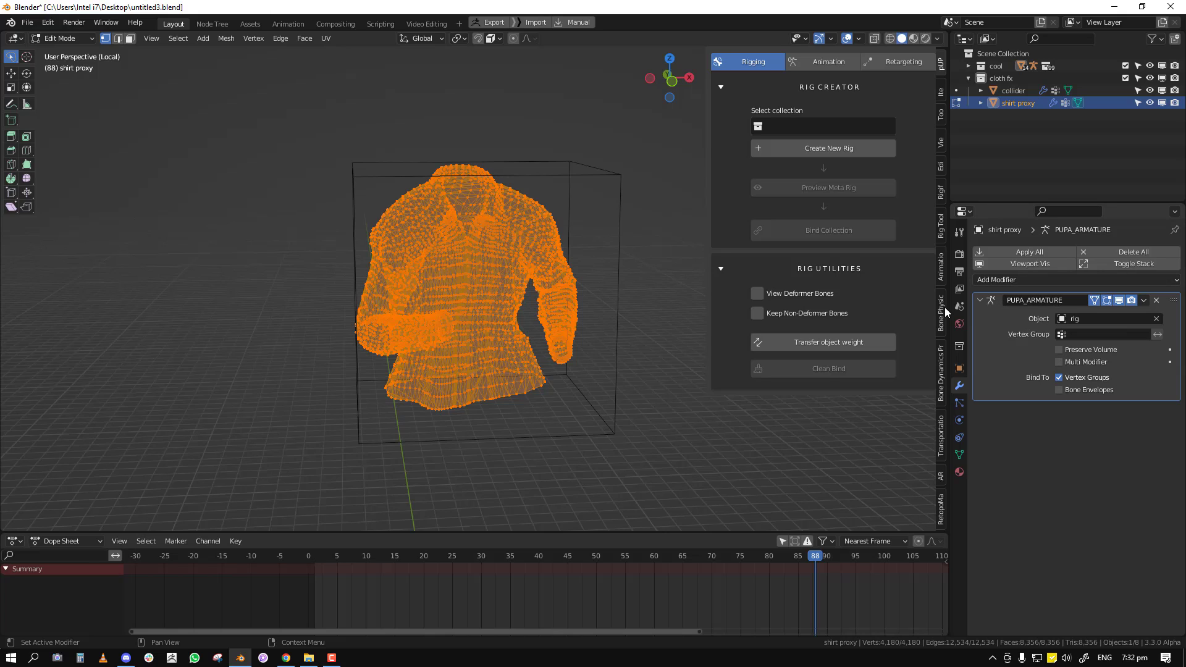
Return to object mode and add a Decimate modifier to the shirt proxy
key("Tab")
left_click(1123, 281)
left_click(959, 369)
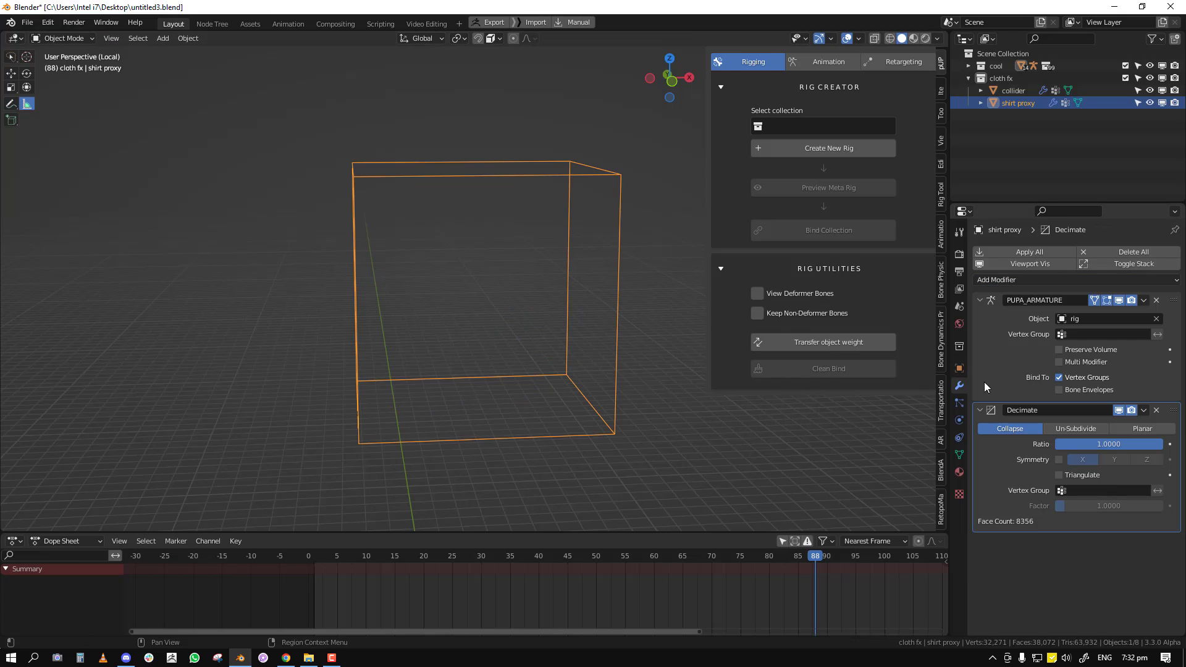
Display the shirt proxy as wire, set its Decimate ratio to 0.322 and leave local view
left_click(575, 326)
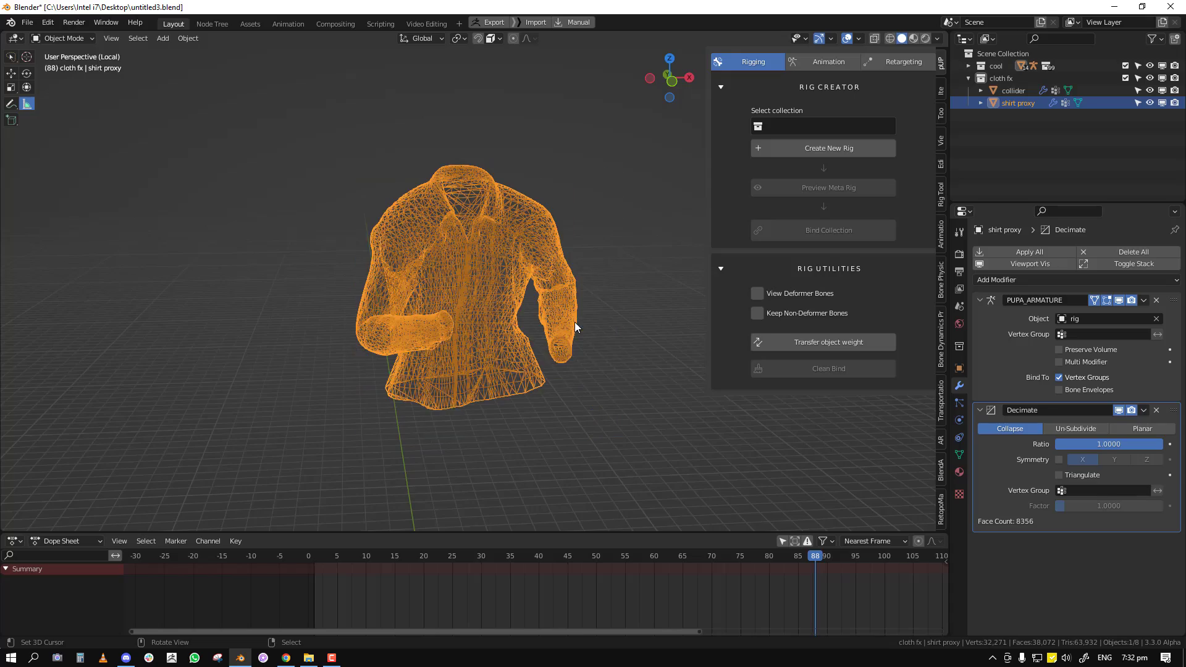
middle_click_drag(575, 326, 553, 331)
left_click_drag(1124, 450, 1051, 450)
key("KP_Divide")
scroll(561, 350, "up", 6)
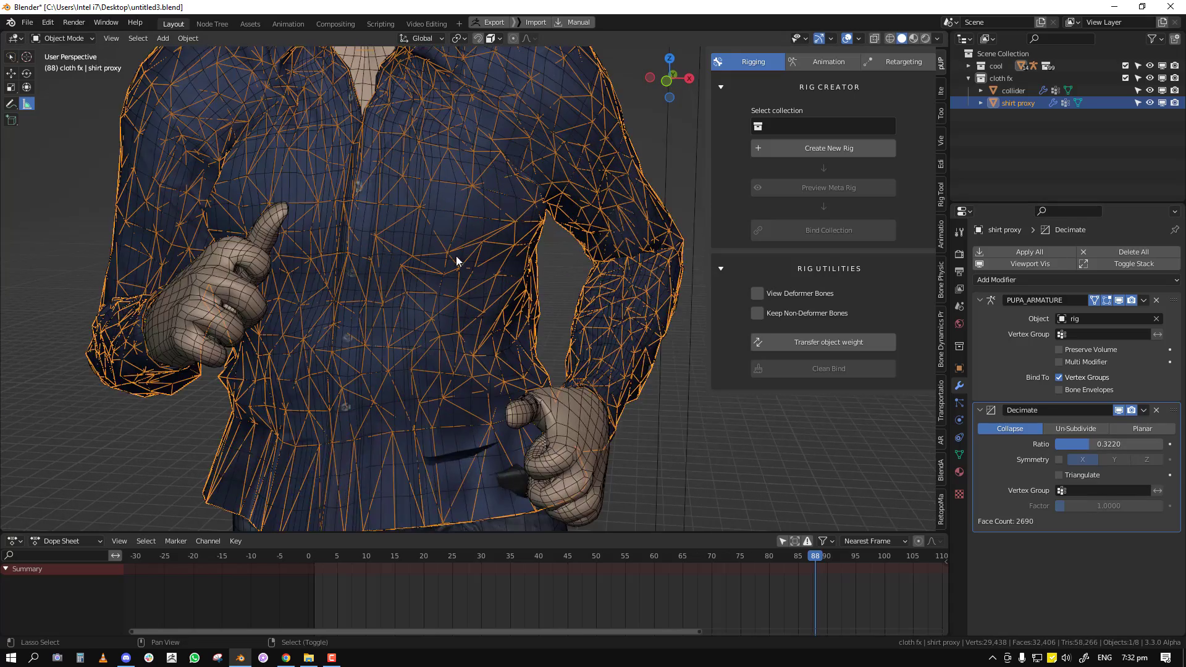
Unbind the character's shirt from the shirt proxy in its SurfaceDeform modifier and bind it again
scroll(456, 255, "down", 1)
middle_click_drag(456, 256, 595, 303)
scroll(550, 254, "down", 1)
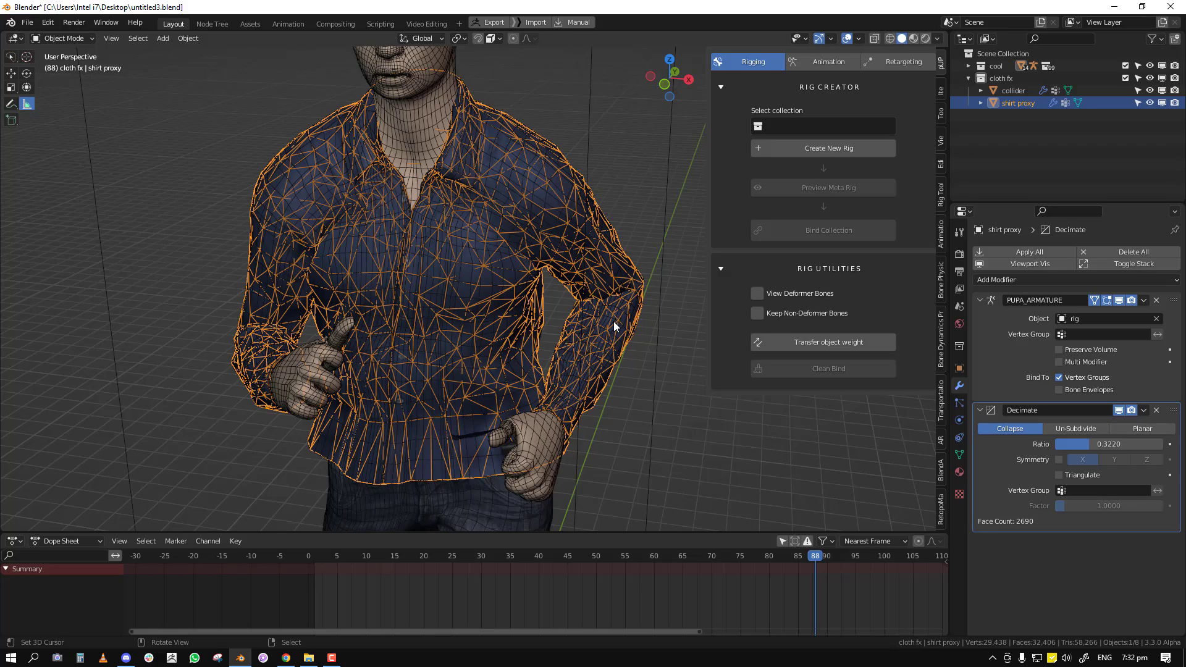
mouse_move(549, 371)
middle_mouse_down()
mouse_move(521, 362)
mouse_move(531, 356)
mouse_move(521, 377)
mouse_move(547, 362)
middle_mouse_up()
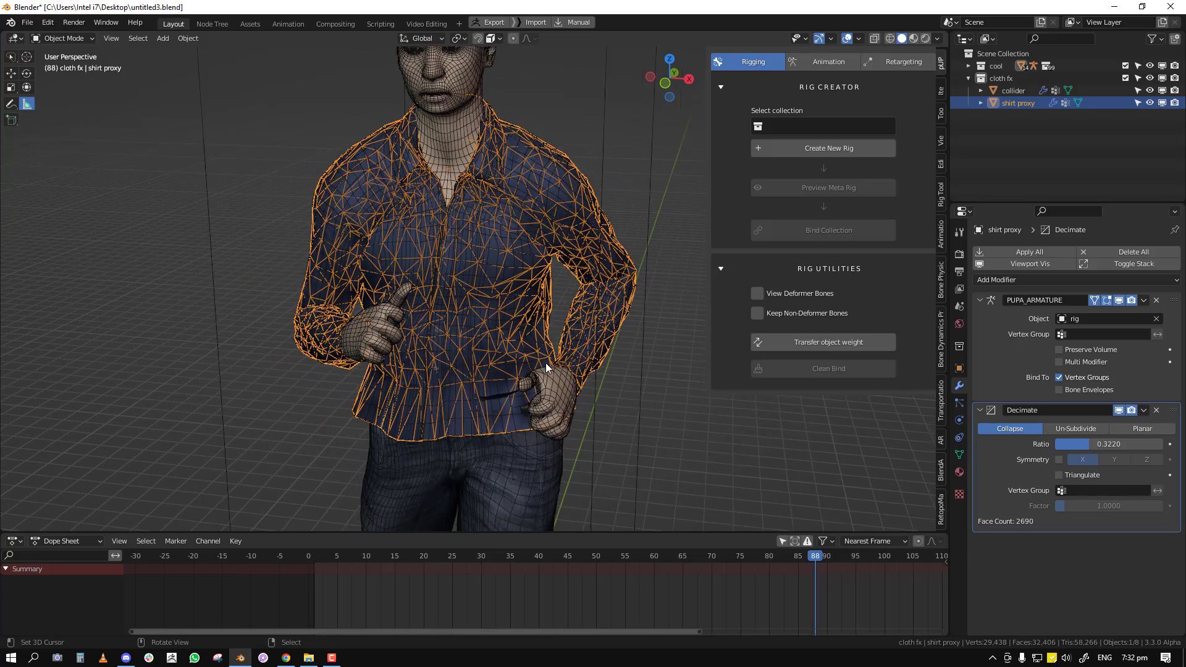
scroll(546, 362, "up", 1)
middle_click_drag(444, 401, 553, 323)
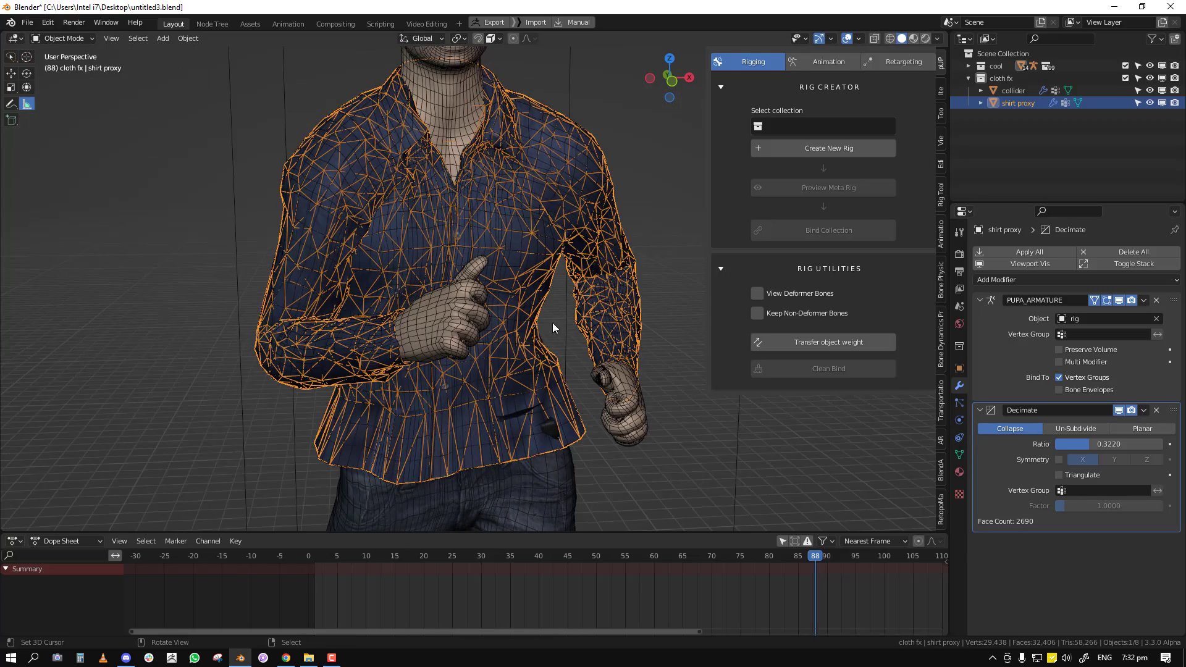
left_click(523, 314)
left_click(1078, 511)
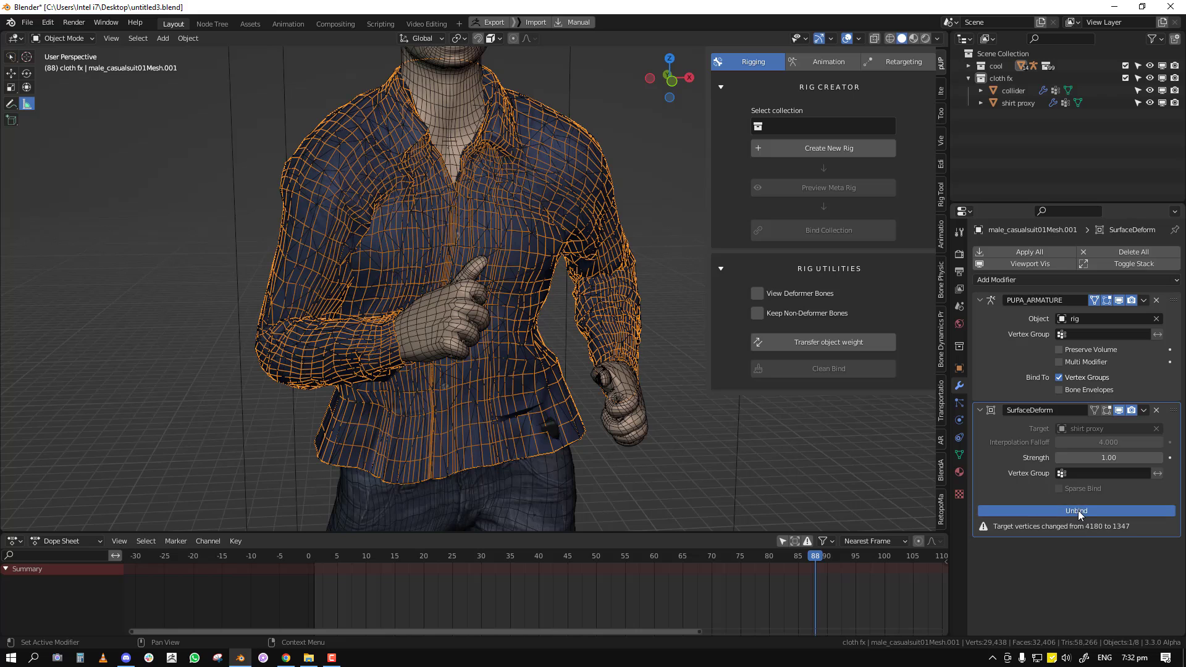
left_click(1081, 511)
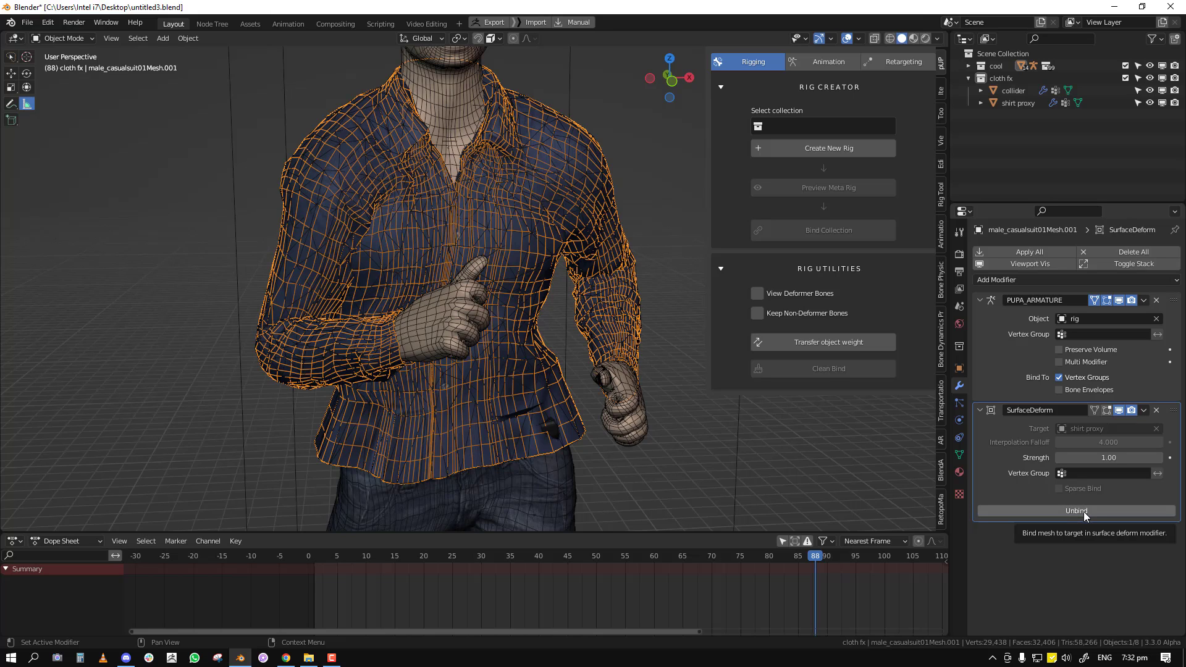
Apply the Decimate modifier on the shirt proxy
left_click(514, 334)
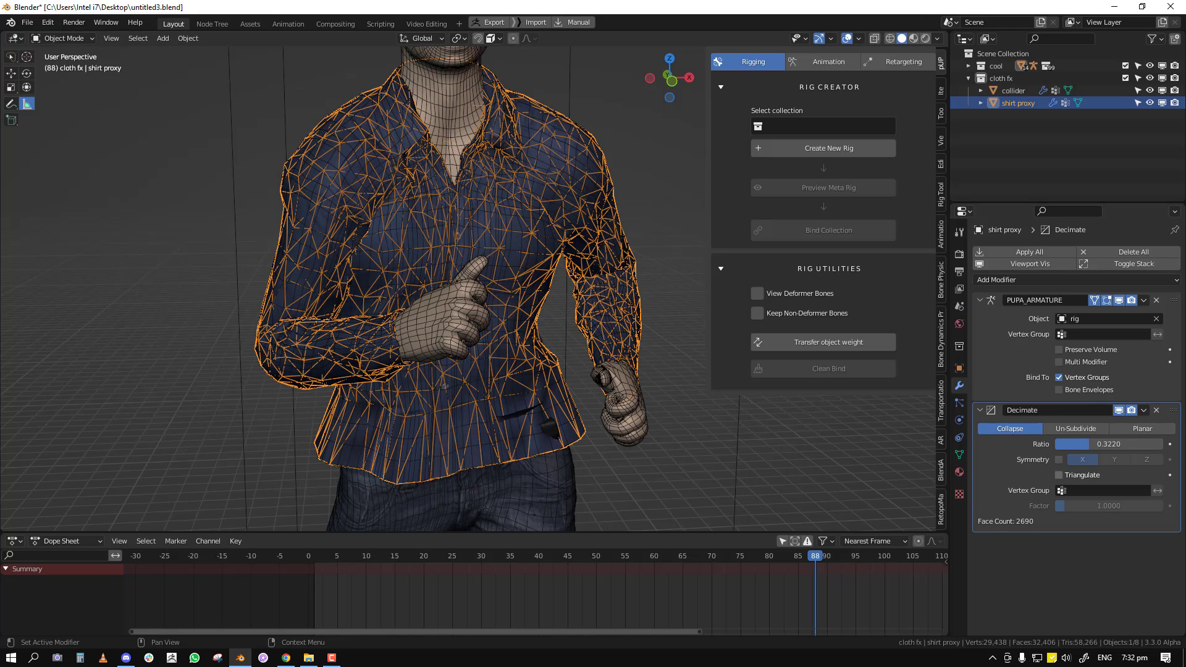
left_click(1143, 411)
left_click(1127, 421)
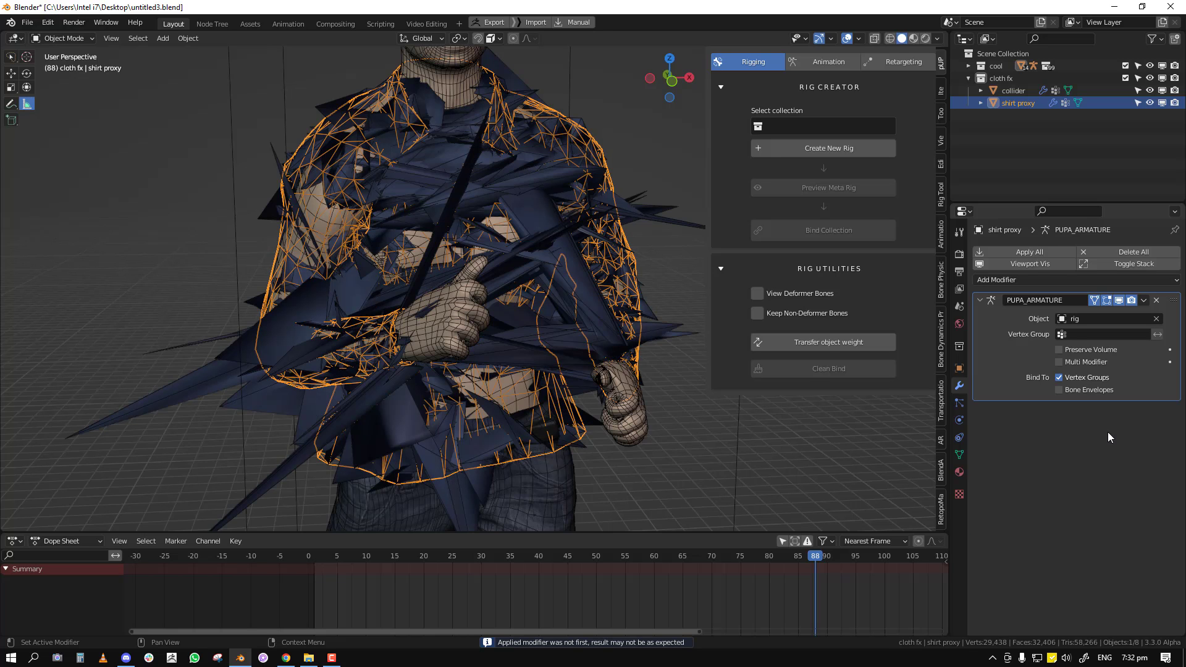
Rebind the character's shirt to the decimated shirt proxy and play the animation to check the deformation
left_click(540, 358)
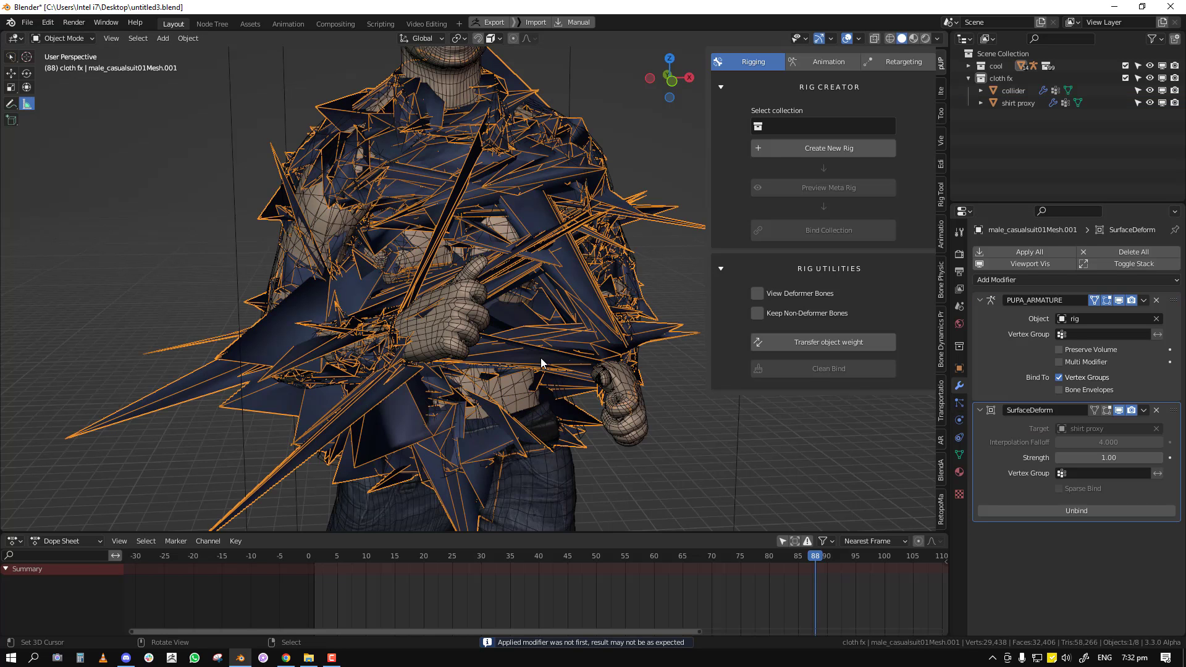
left_click(1081, 505)
left_click(1081, 505)
key("space")
scroll(509, 327, "down", 5)
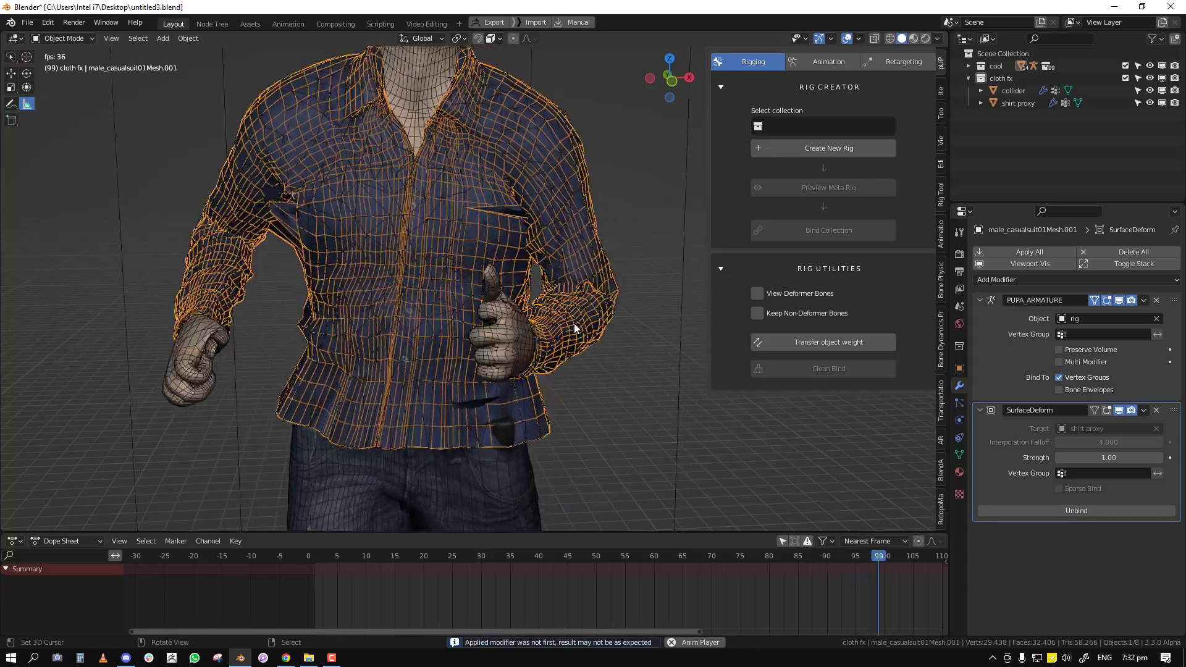
left_click(573, 336)
Isolate the shirt proxy, set its display to bounds and return to the full scene
left_click(1011, 103)
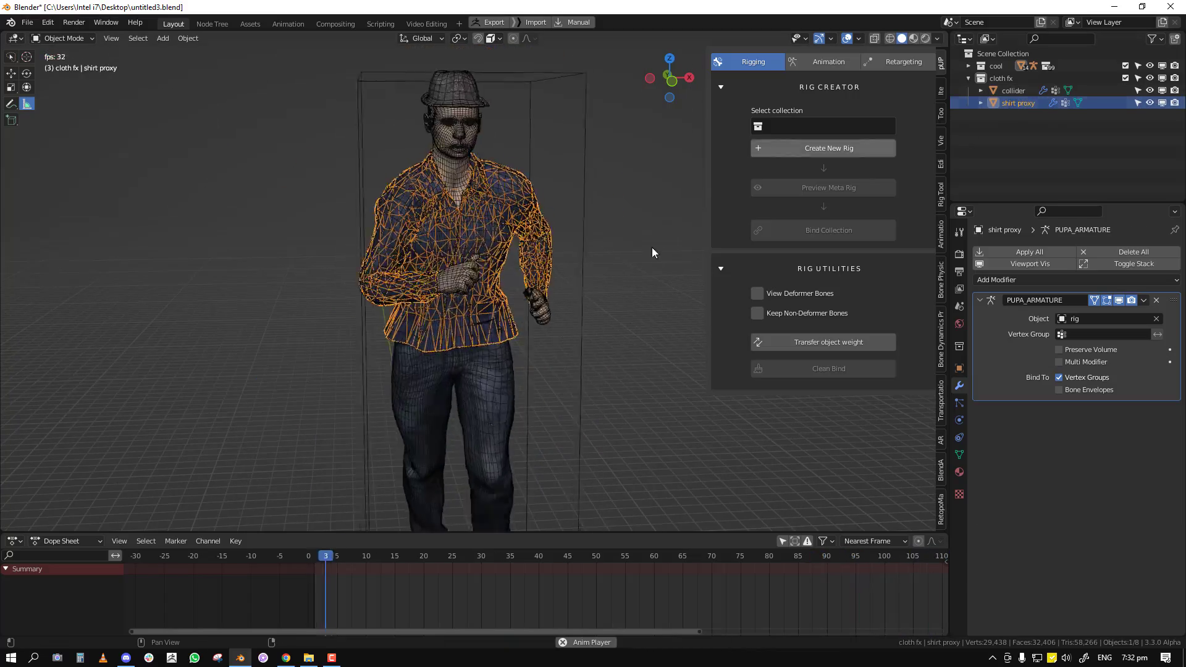
key("KP_Divide")
middle_click_drag(602, 343, 469, 347)
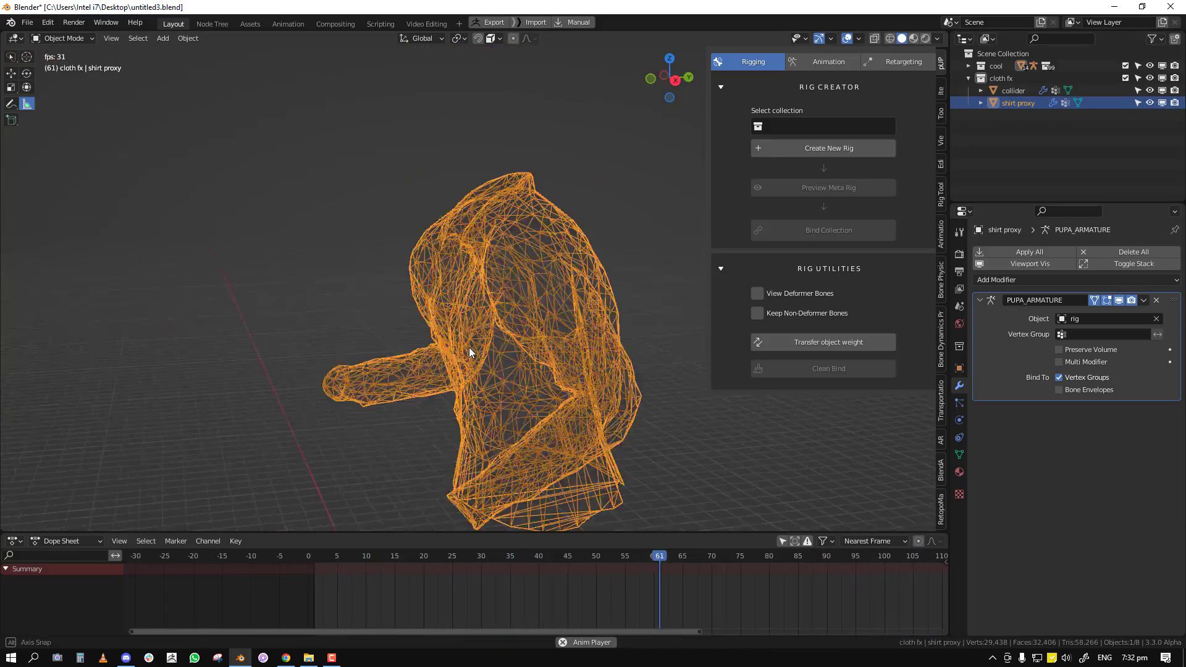
key("F7")
left_click(580, 246)
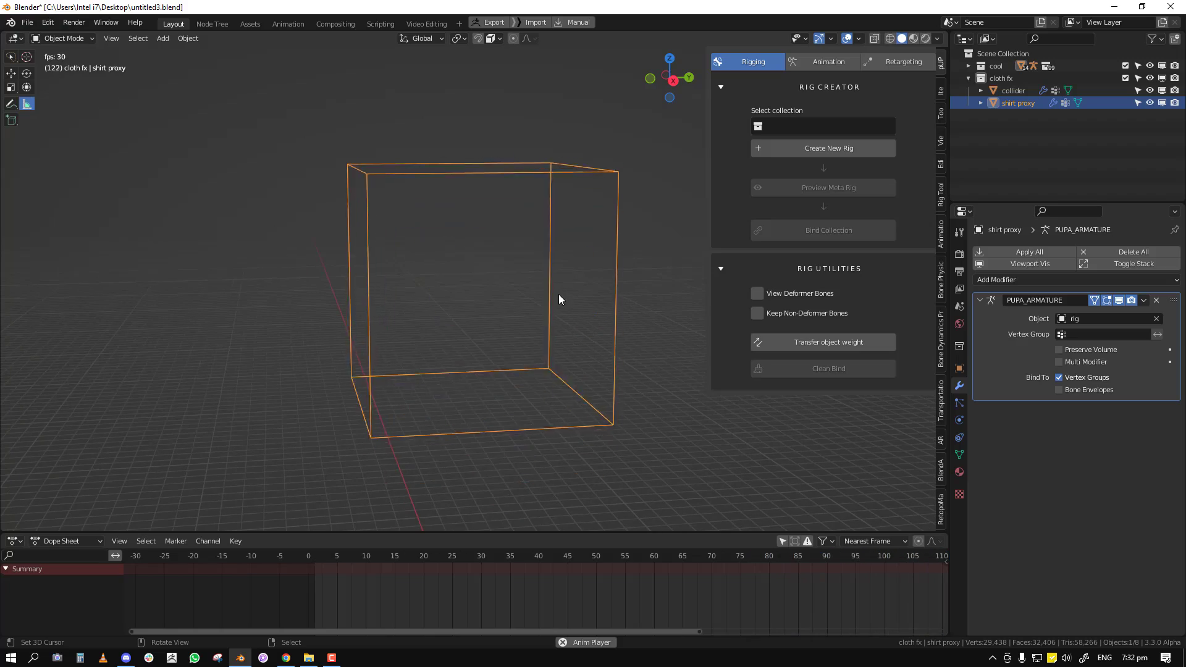
key("KP_Divide")
key("alt+a")
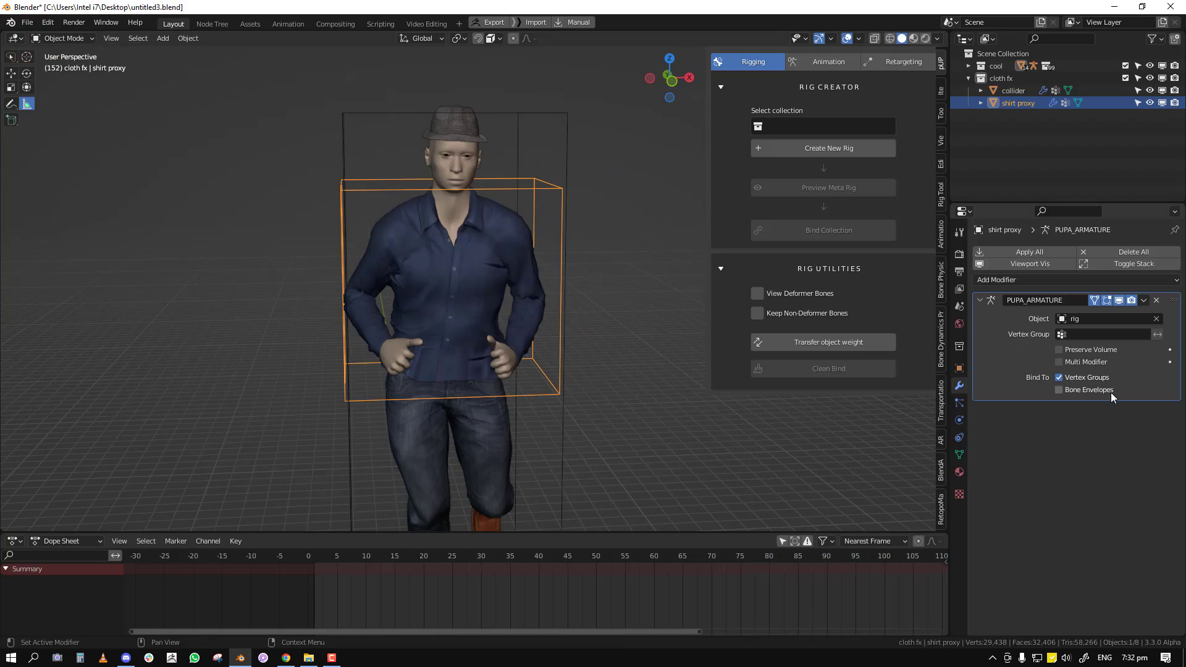
Add Cloth physics to the shirt proxy and return to frame 1
left_click(959, 420)
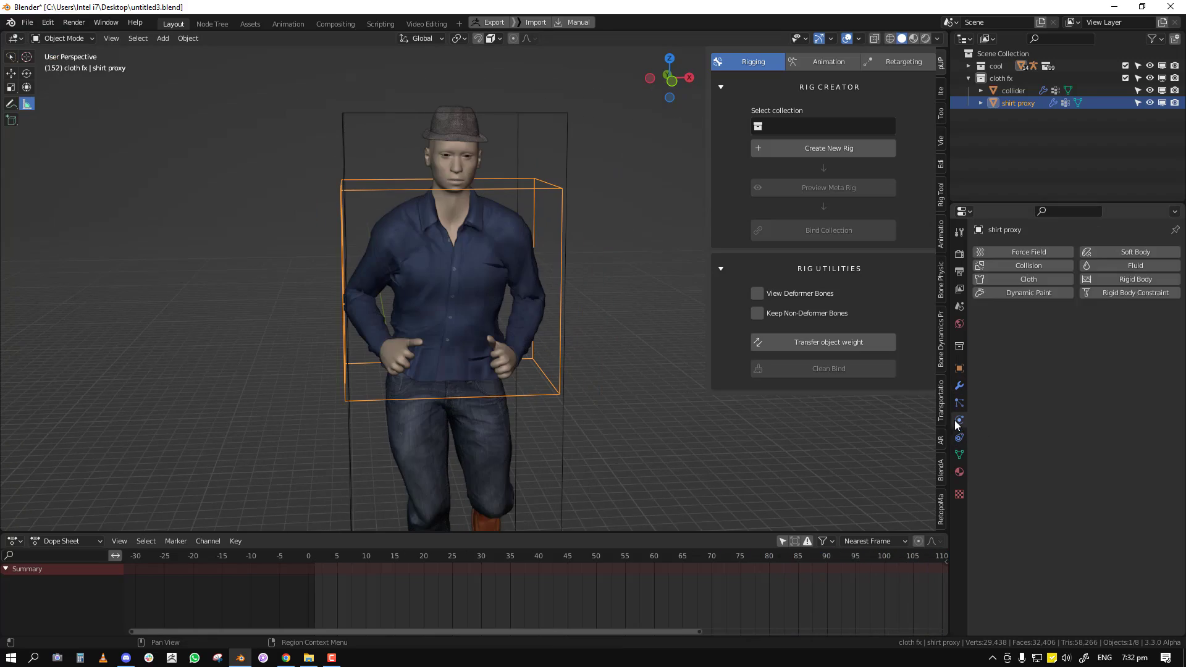
left_click(1028, 279)
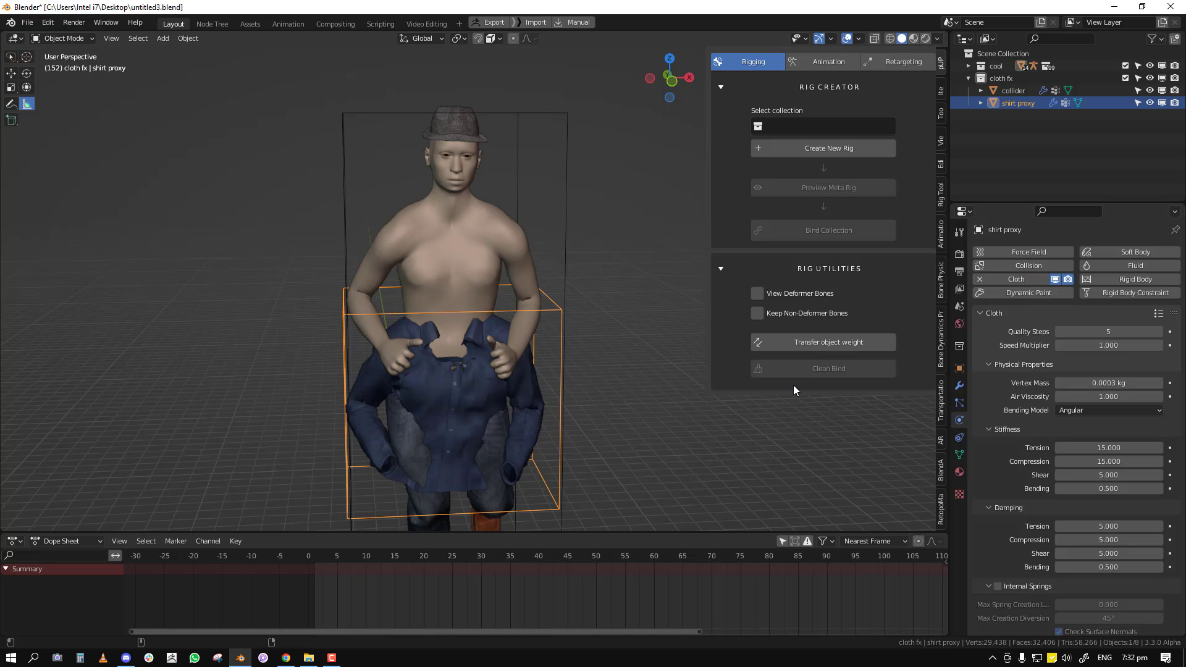
key("shift+Left")
Add Collision physics to the collider with an outer thickness of 0.2
left_click(1013, 91)
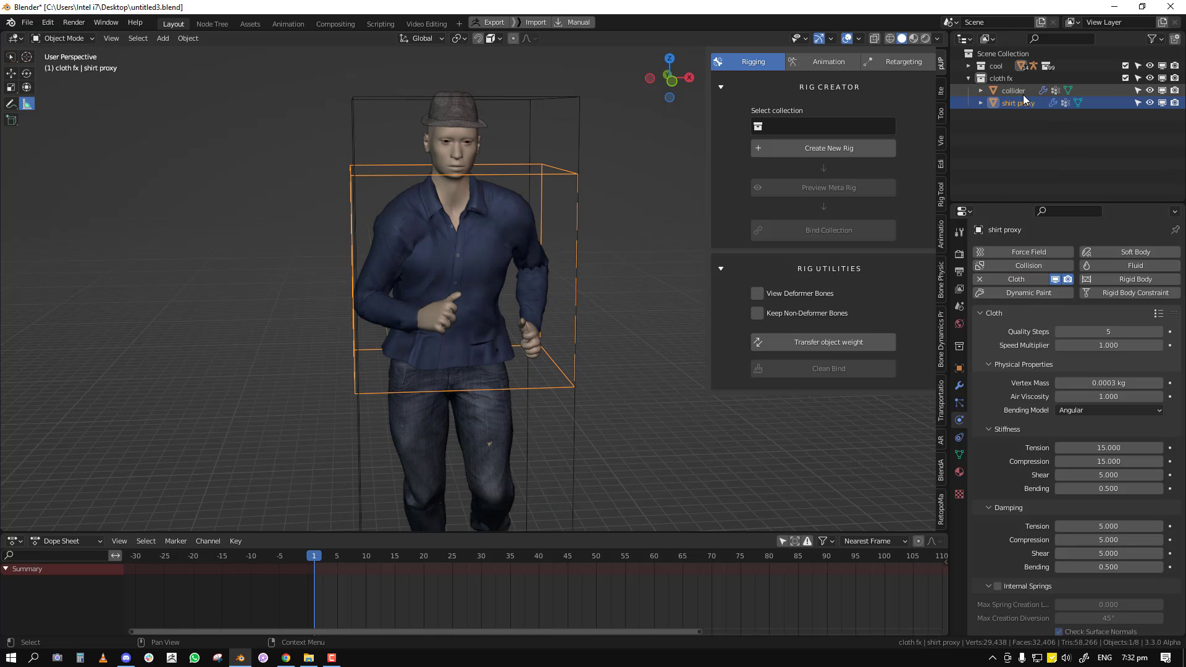
left_click(1032, 268)
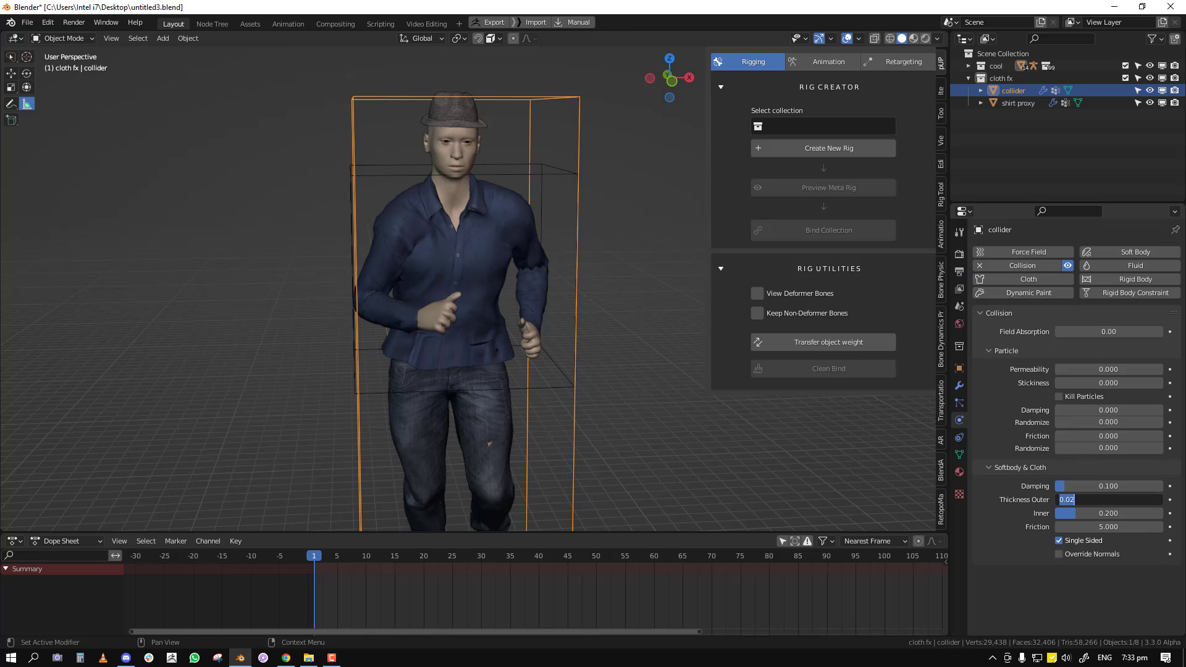
Play the cloth simulation and check the shirt's movement from the front and side
key("space")
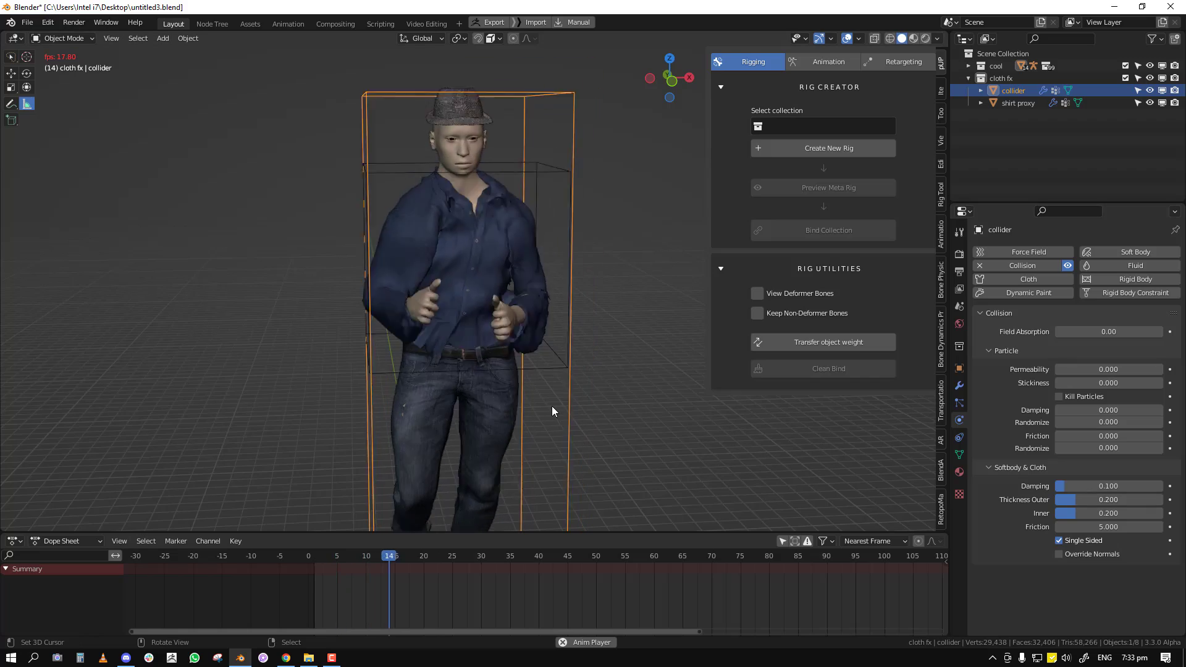
left_click(554, 402)
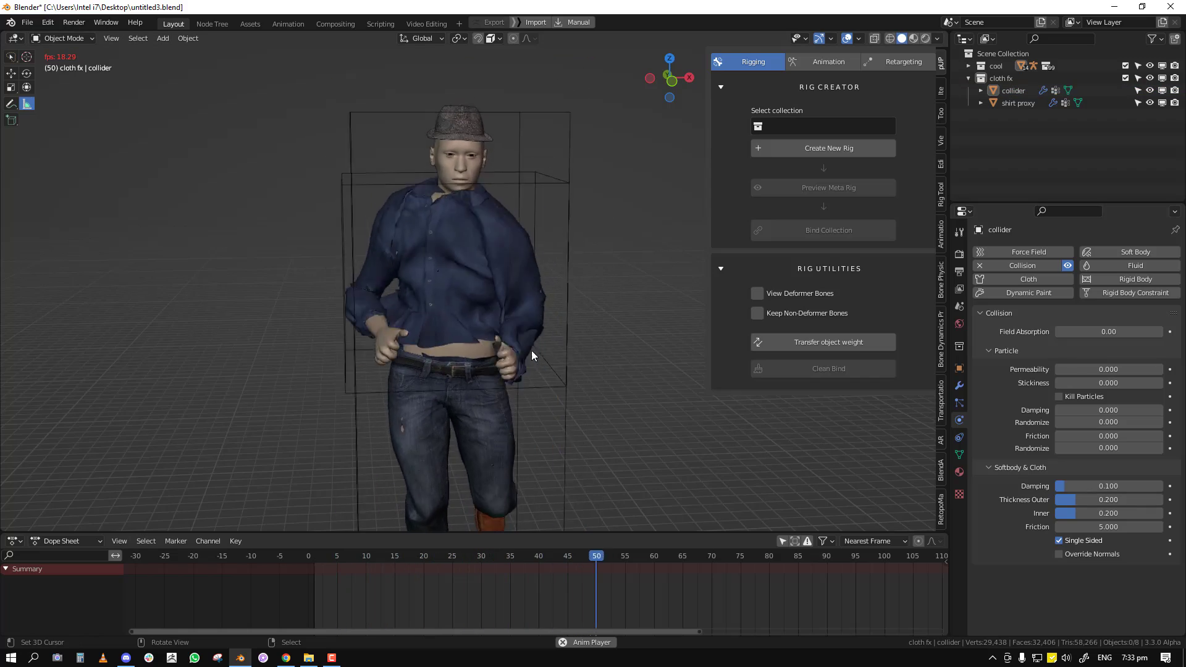
middle_click_drag(531, 350, 464, 359)
scroll(466, 359, "up", 1)
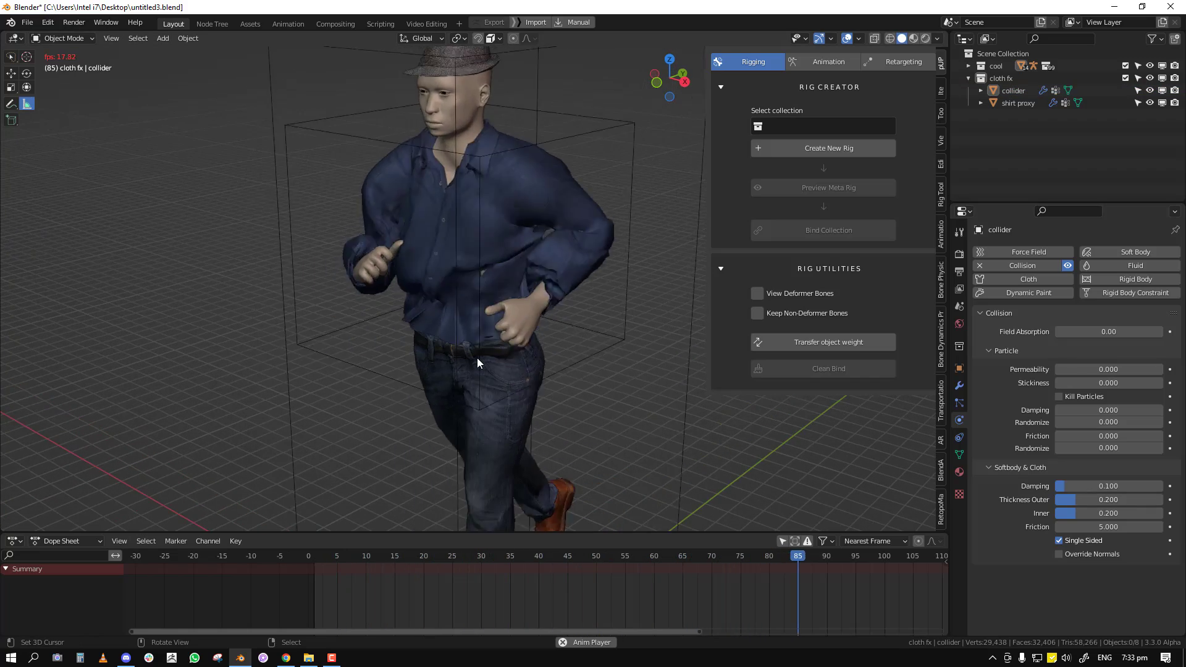
key("Escape")
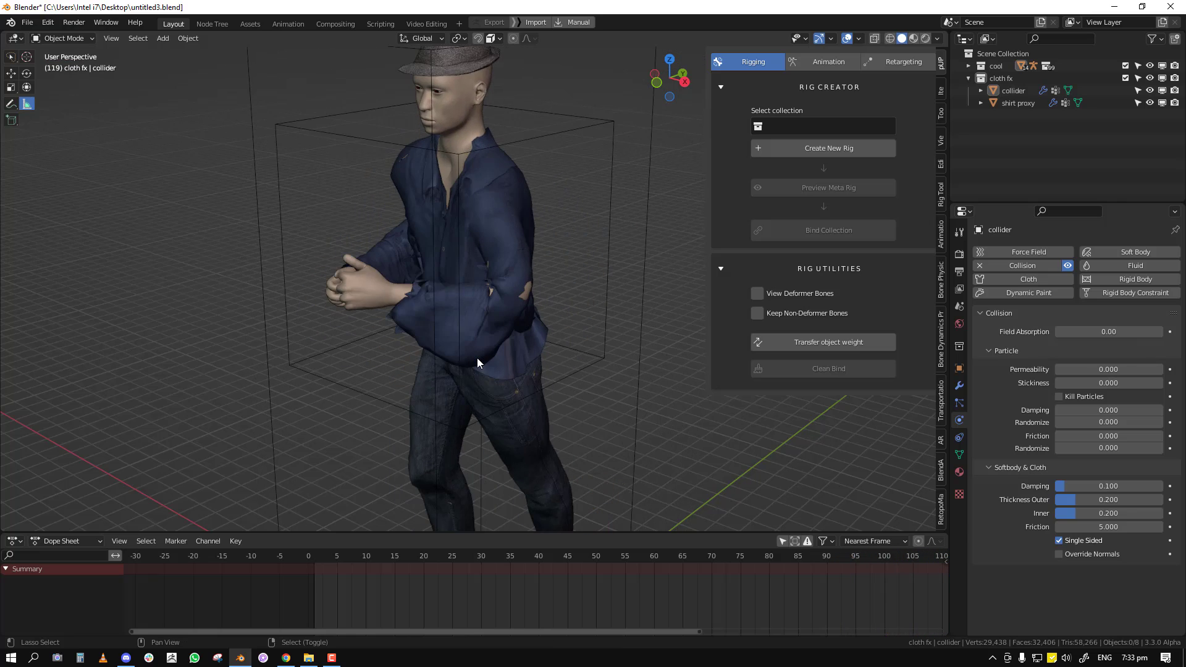
Select the shirt proxy, replay the cloth simulation and examine the shirt from the side for skin poking through
left_click(555, 164)
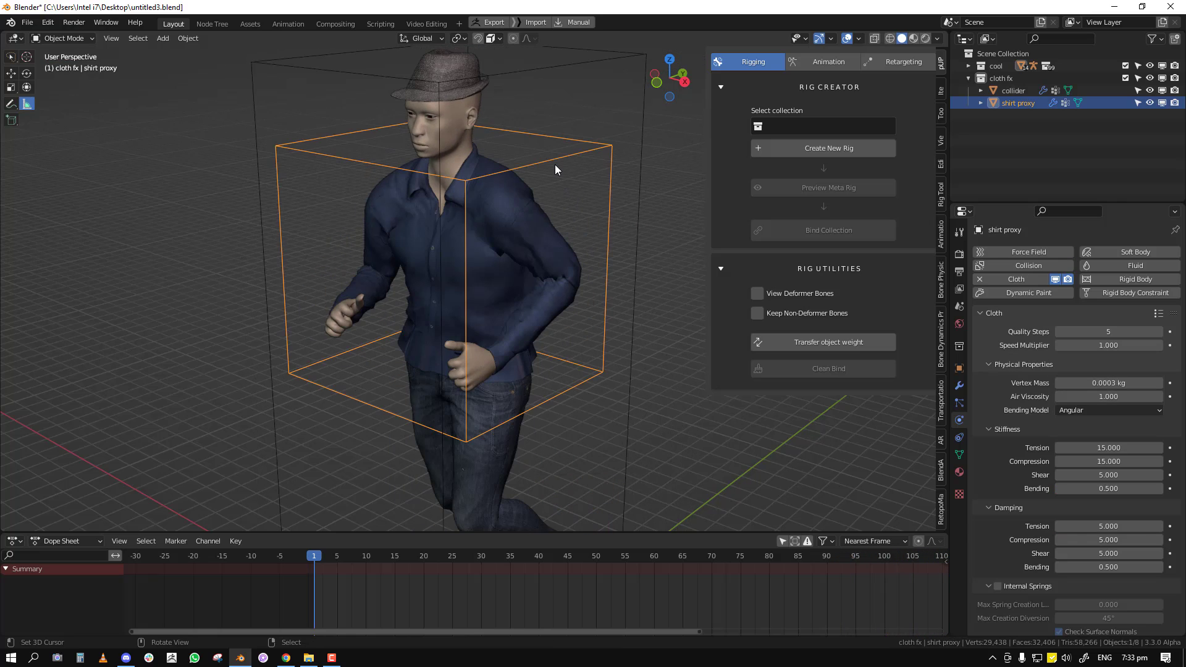
key("KP_Divide")
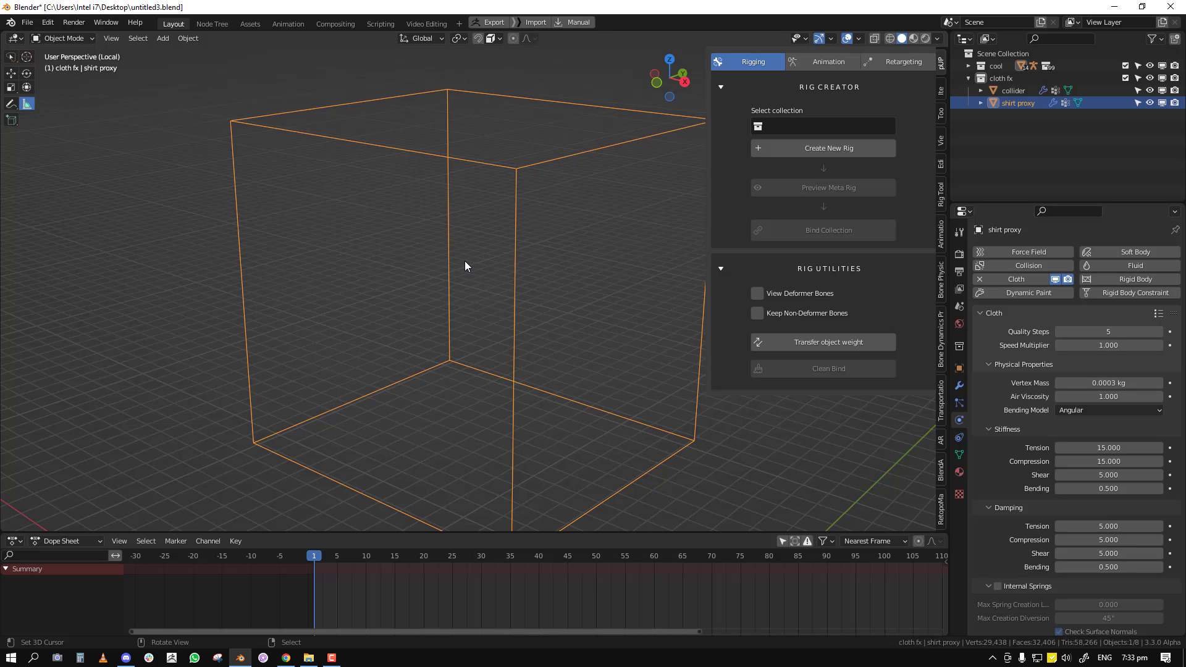
middle_click_drag(466, 264, 603, 298)
scroll(560, 279, "down", 1)
key("KP_Divide")
key("space")
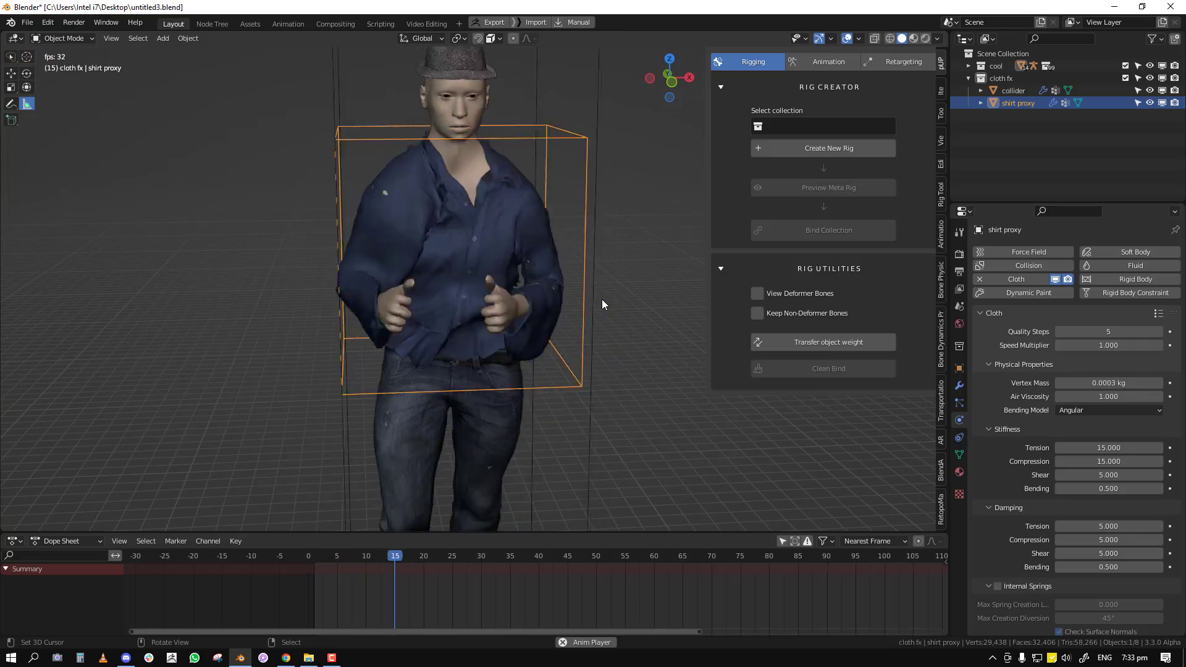
middle_click_drag(525, 373, 367, 350)
middle_click_drag(416, 321, 379, 360)
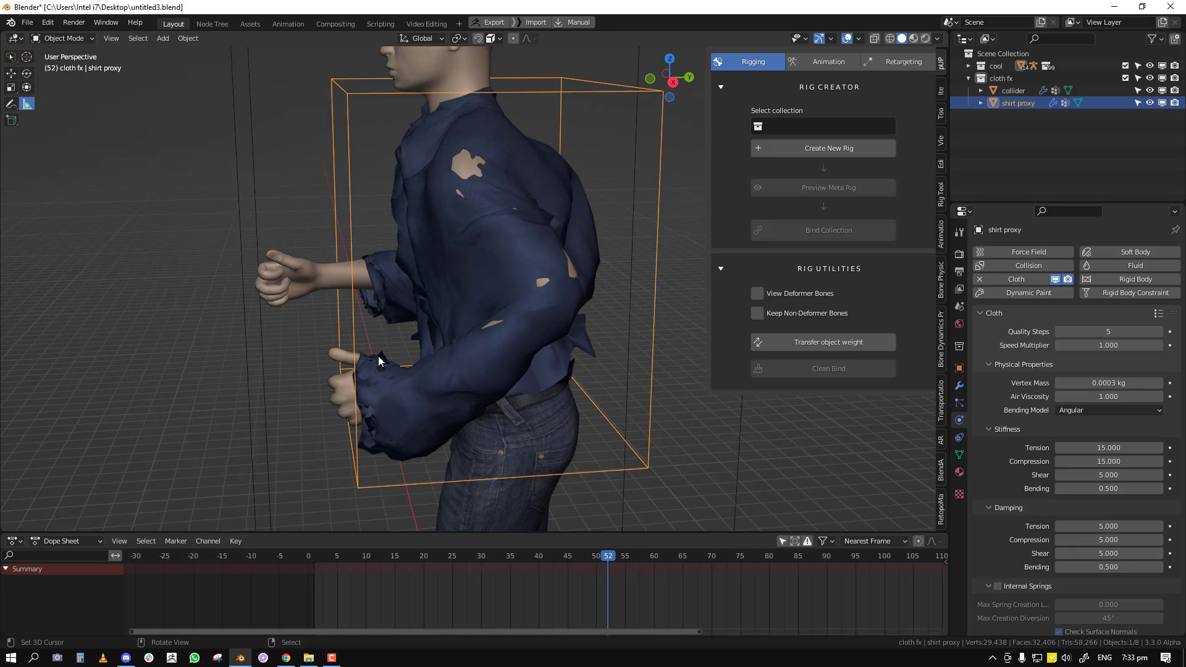
key("space")
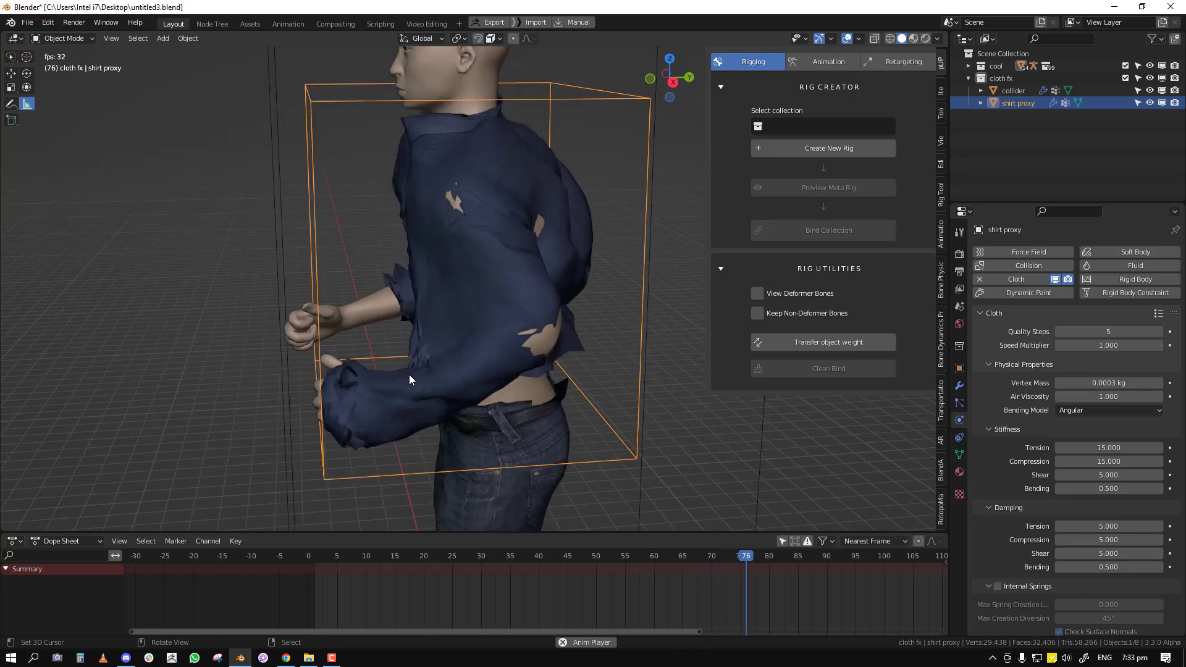
key("alt+a")
middle_click_drag(442, 372, 534, 190)
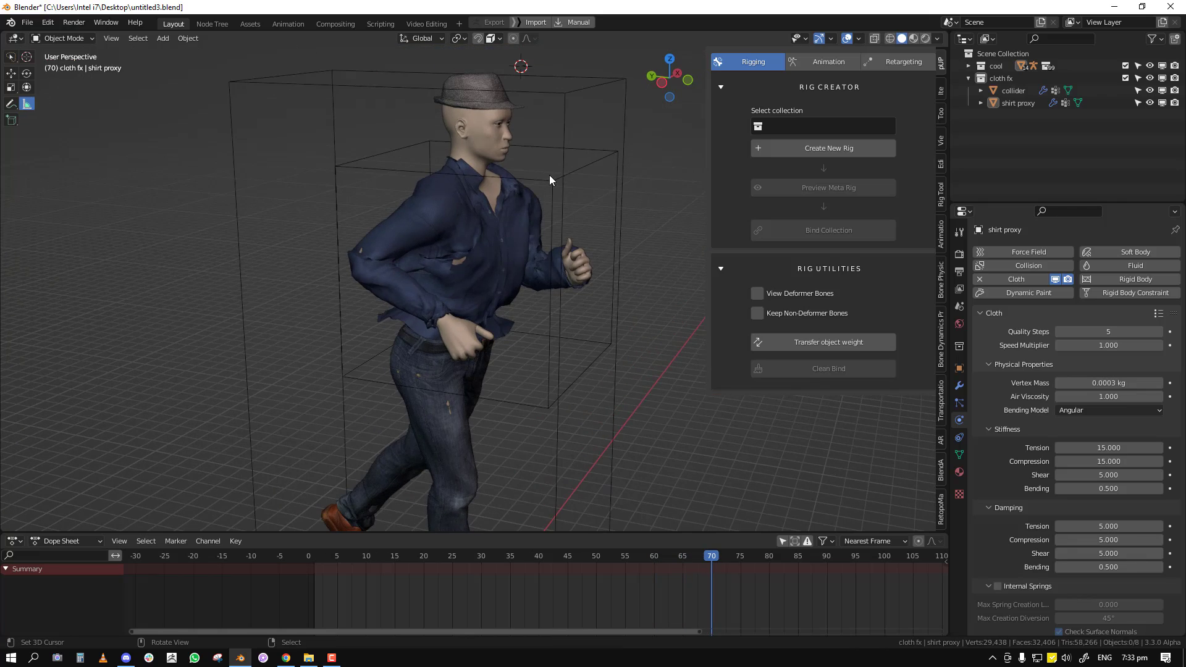
Select the shirt proxy, look at it in edit mode from the front and return to object mode
right_click(550, 179)
key("Tab")
key("alt+a")
middle_click_drag(467, 343, 416, 339)
scroll(492, 280, "up", 3)
scroll(511, 249, "up", 4)
key("Tab")
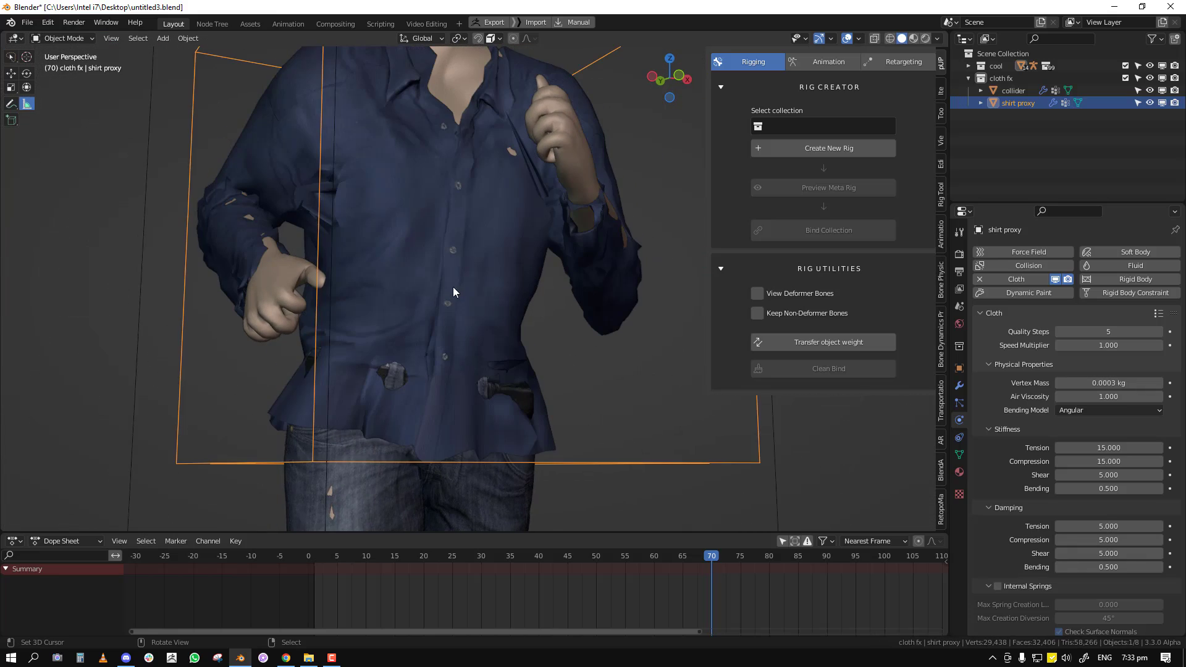
Isolate the shirt proxy in edit mode and show its full mesh instead of bounds
right_click(449, 275)
right_click(222, 467)
key("KP_Divide")
key("Tab")
middle_click_drag(467, 456, 563, 391)
key("F7")
left_click(565, 342)
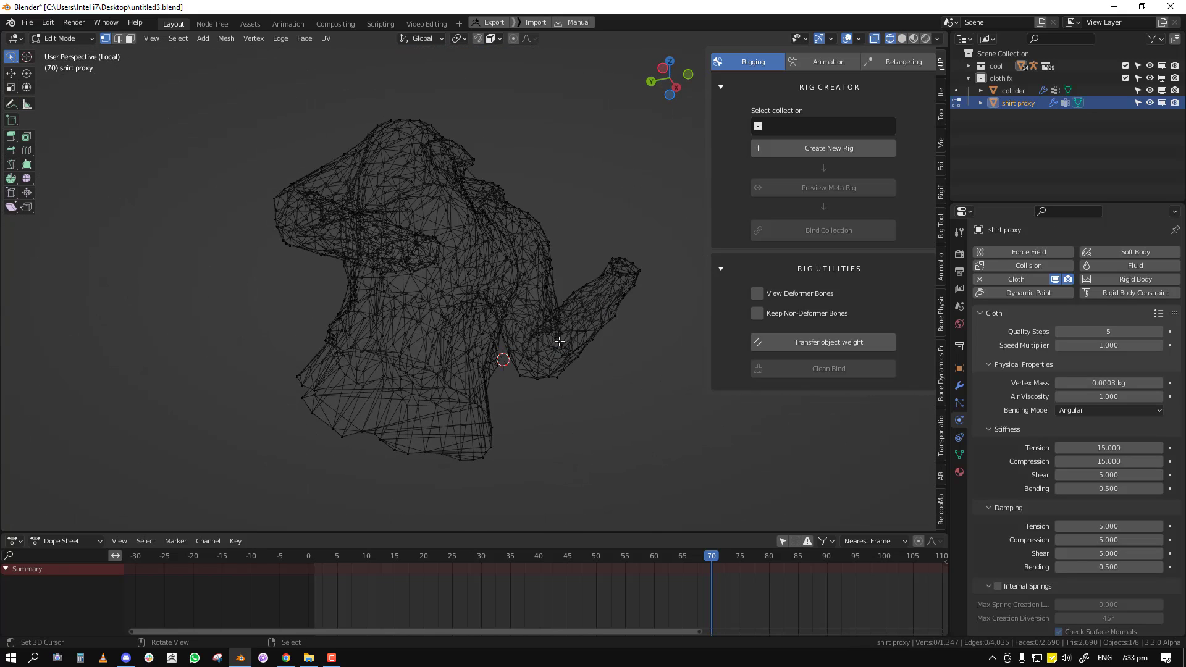
Switch the viewport to solid shading and examine the shirt proxy's hem, cuffs and collar
key("z")
middle_click_drag(460, 410, 360, 379)
scroll(420, 369, "up", 2)
mouse_move(488, 358)
middle_mouse_down()
mouse_move(540, 343)
mouse_move(553, 379)
middle_mouse_up()
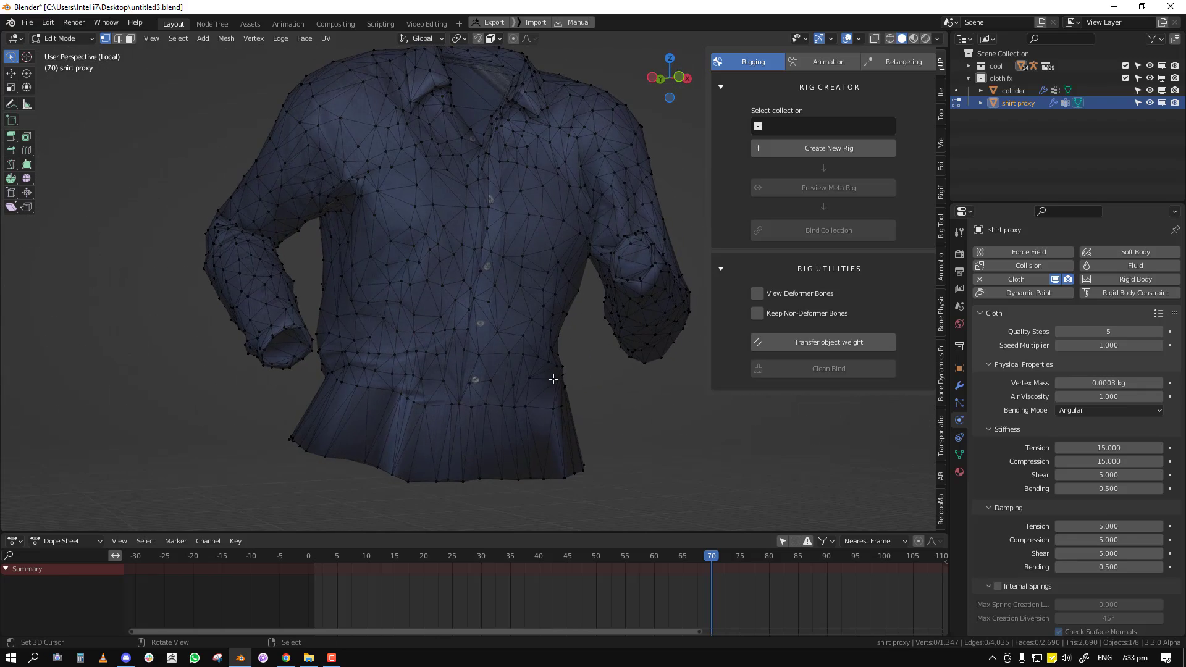
middle_click_drag(425, 272, 427, 402, "shift")
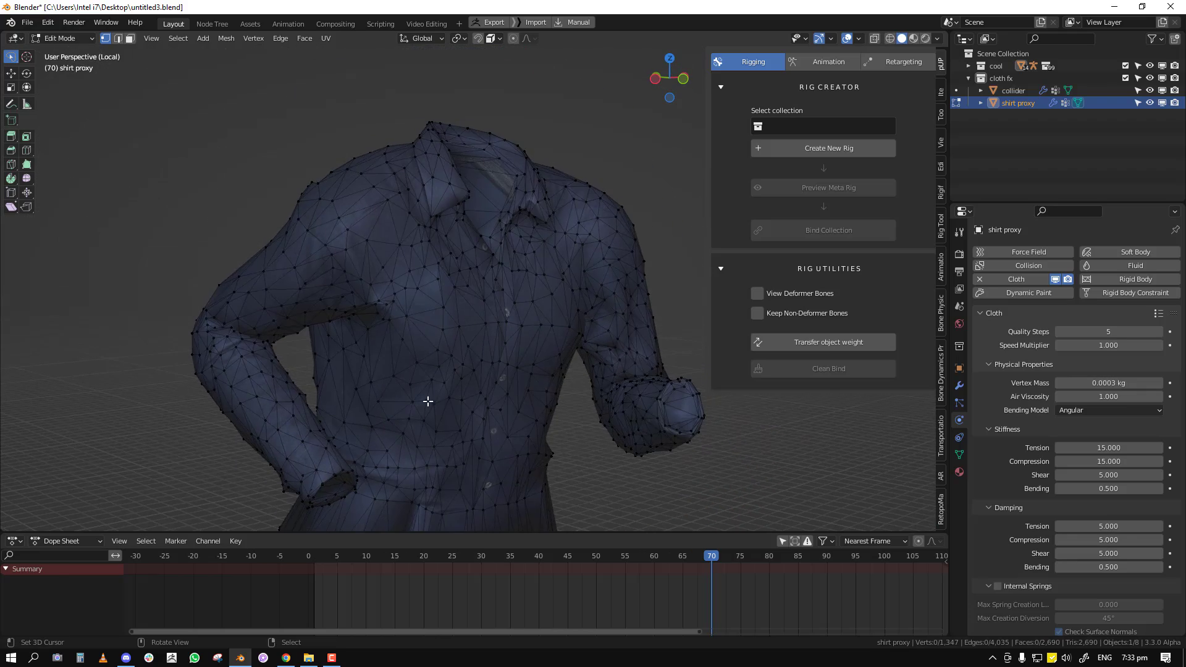
Bring the full character back into view and set the shirt proxy's display to bounds
scroll(554, 361, "down", 2)
key("KP_Divide")
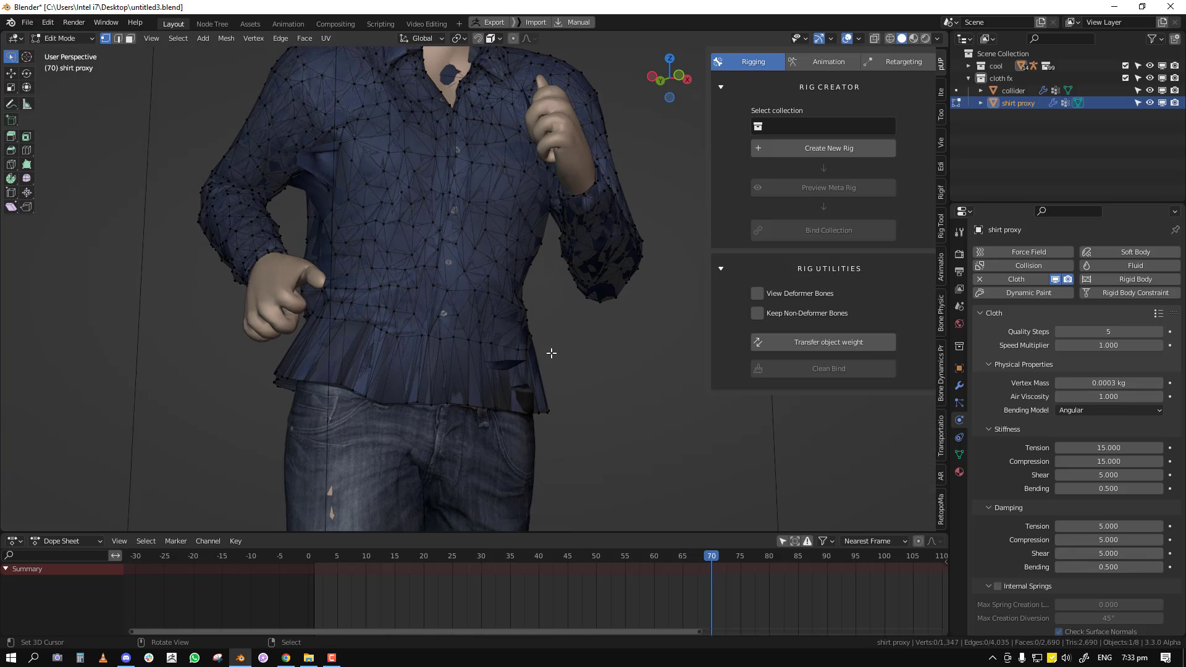
key("F7")
left_click(561, 211)
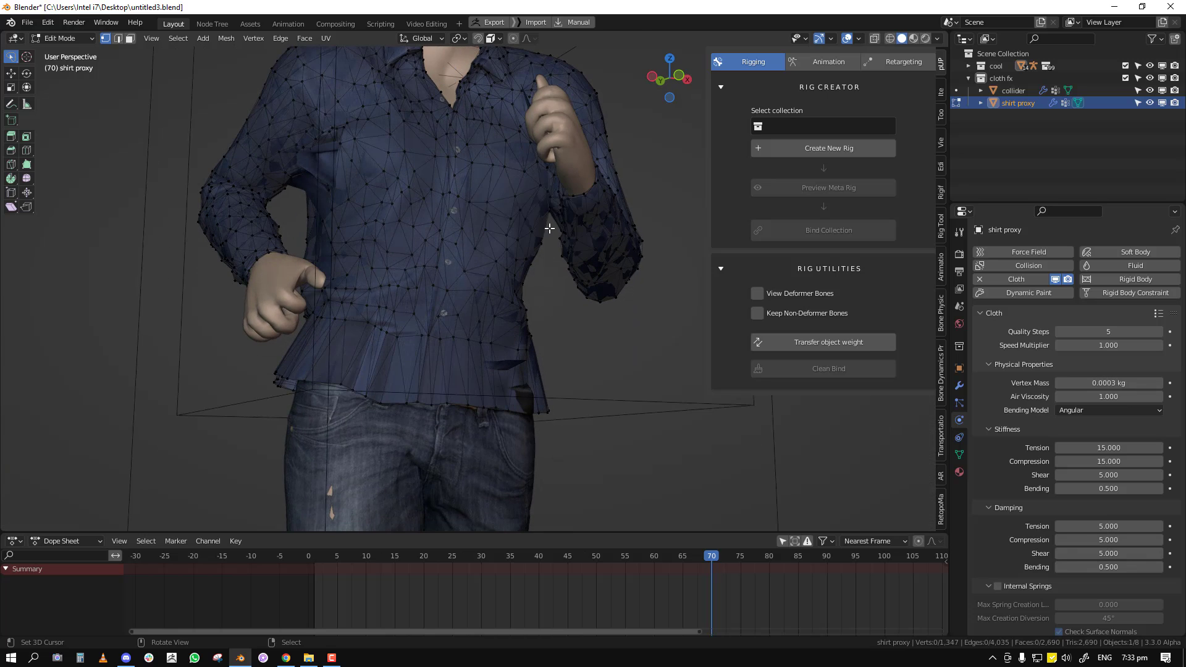
Set the shirt proxy's display to bounds again, leave edit mode and return the animation to frame 1
middle_click_drag(562, 213, 609, 225)
key("F7")
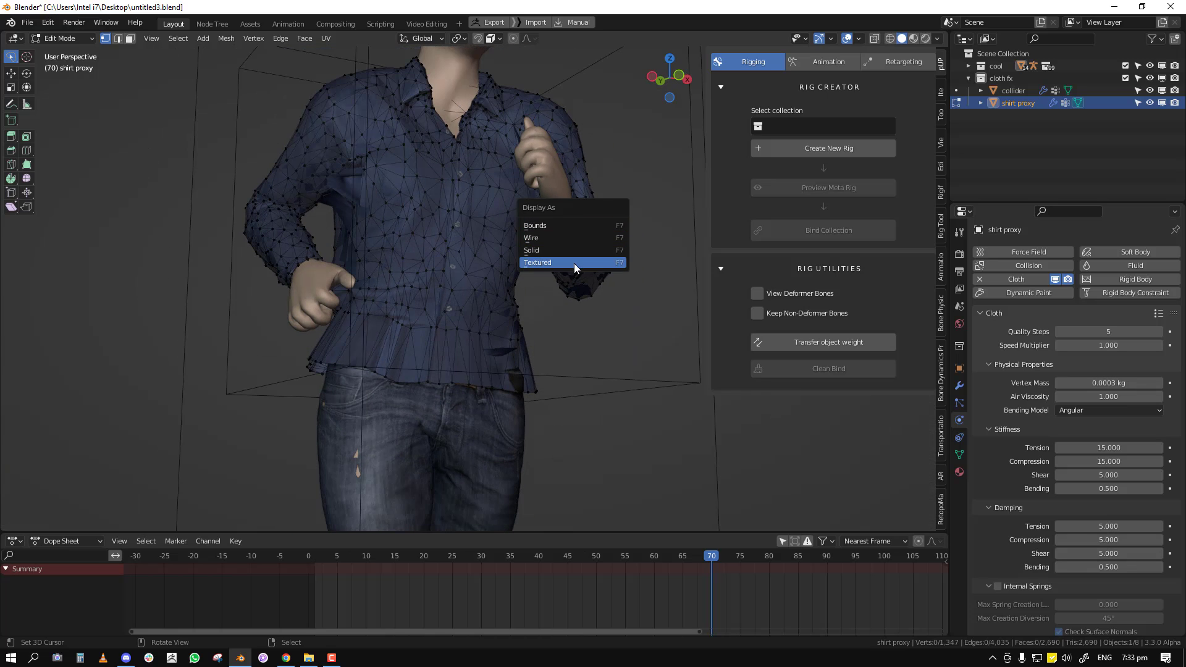
left_click(569, 225)
scroll(537, 265, "down", 2)
key("Tab")
mouse_move(514, 278)
middle_mouse_down()
mouse_move(488, 297)
mouse_move(621, 261)
mouse_move(510, 261)
middle_mouse_up()
scroll(605, 270, "up", 1)
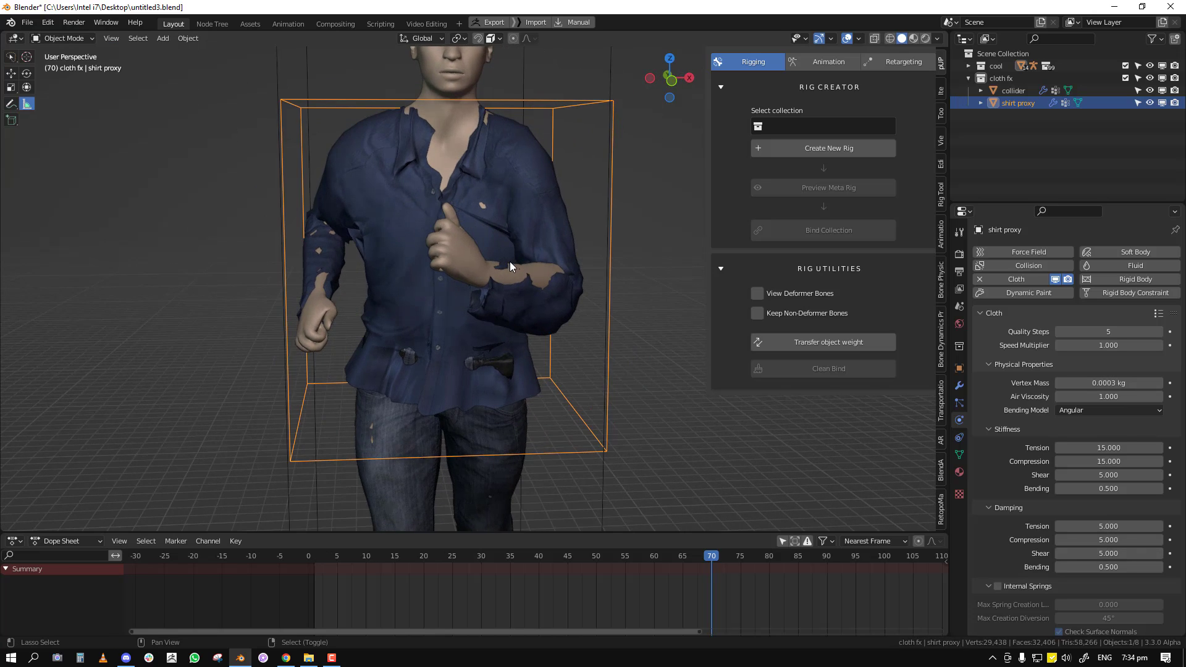
key("shift+Left")
scroll(453, 209, "up", 4)
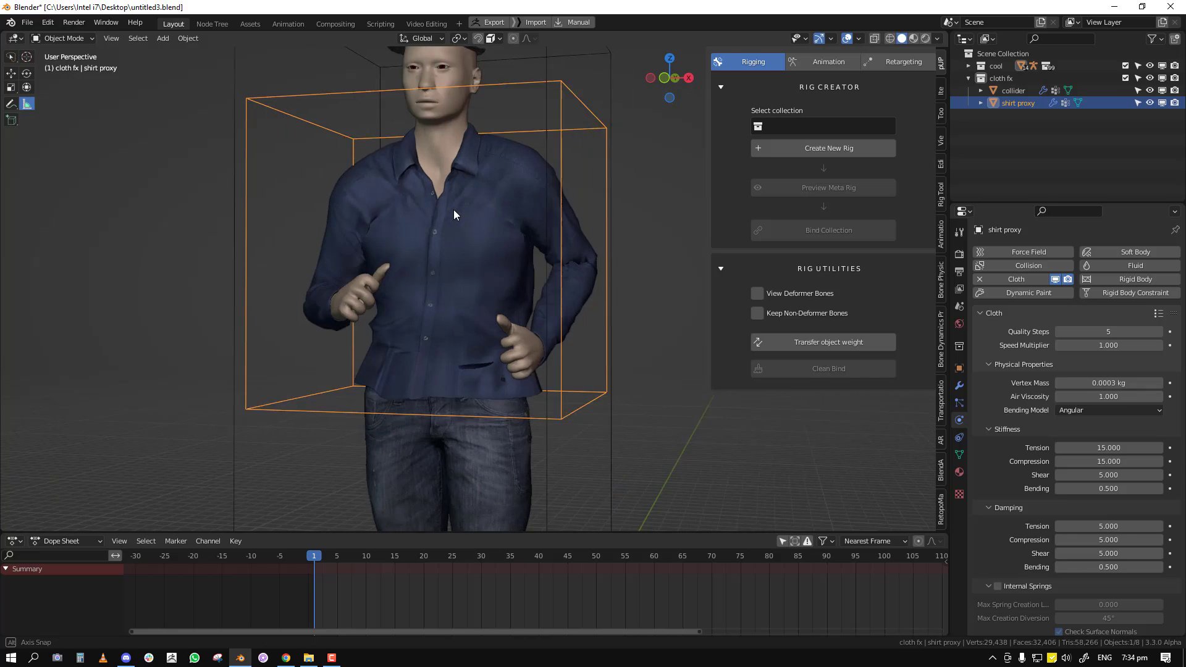
Select the collar vertices and both shoulder seam areas of the shirt proxy in wireframe edit mode
key("Tab")
middle_click_drag(494, 249, 462, 191)
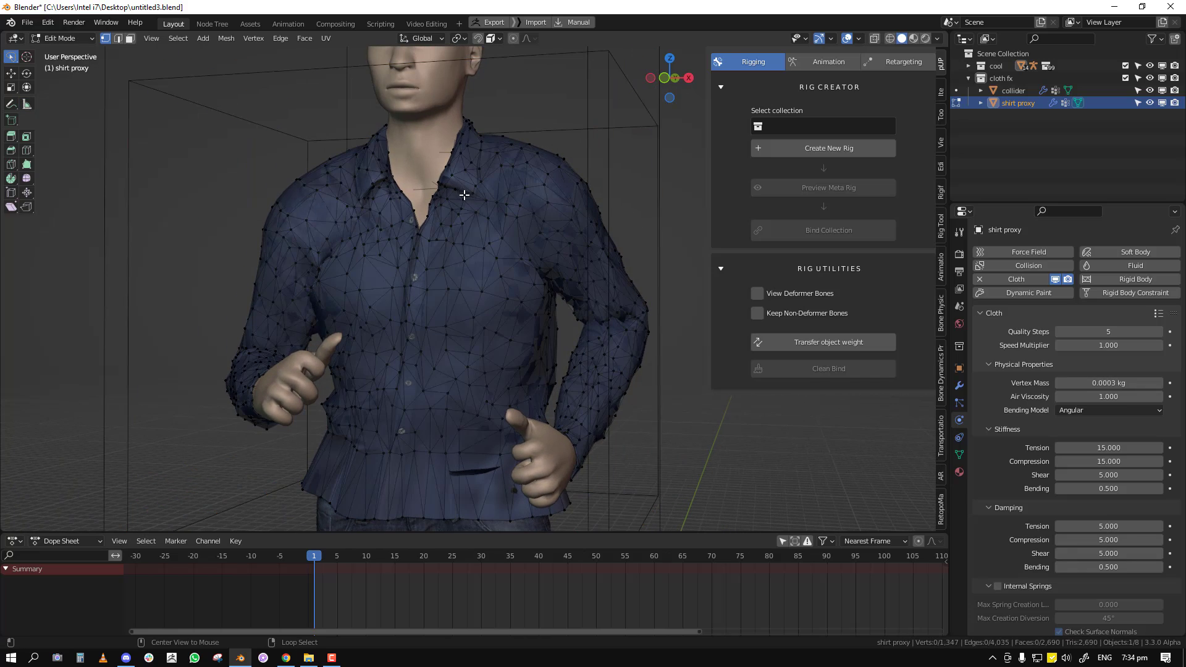
key("shift+z")
middle_click_drag(378, 193, 384, 209)
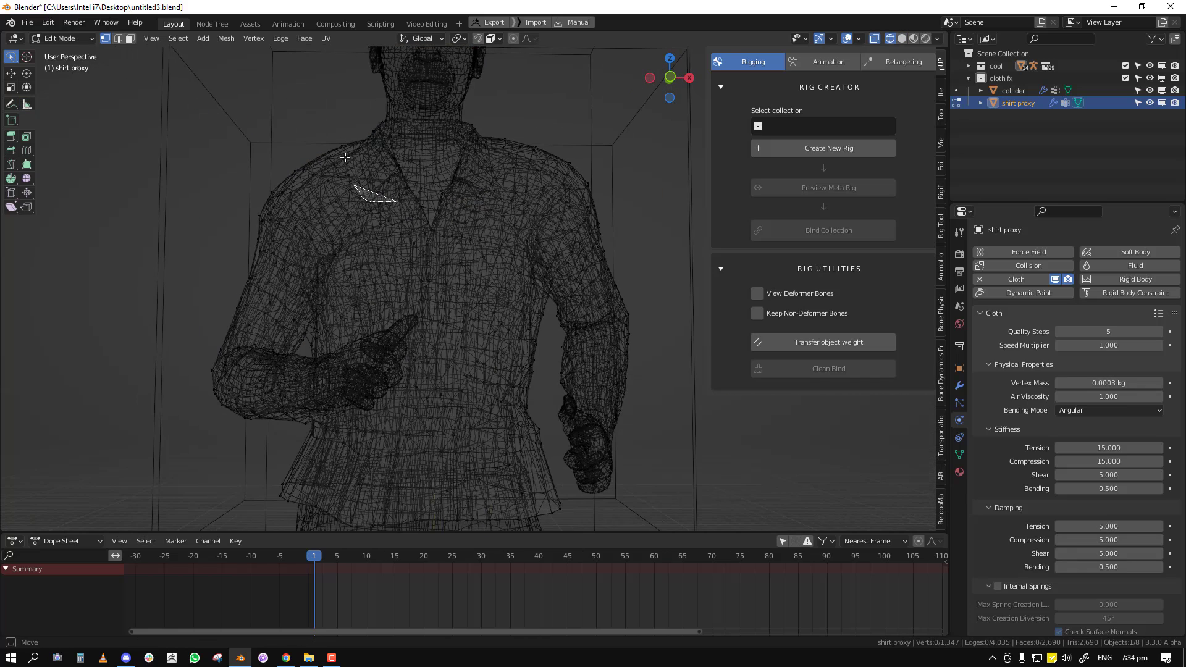
mouse_move(344, 157)
left_mouse_down()
mouse_move(519, 111)
mouse_move(492, 191)
mouse_move(456, 213)
left_mouse_up()
middle_click_drag(562, 249, 560, 246)
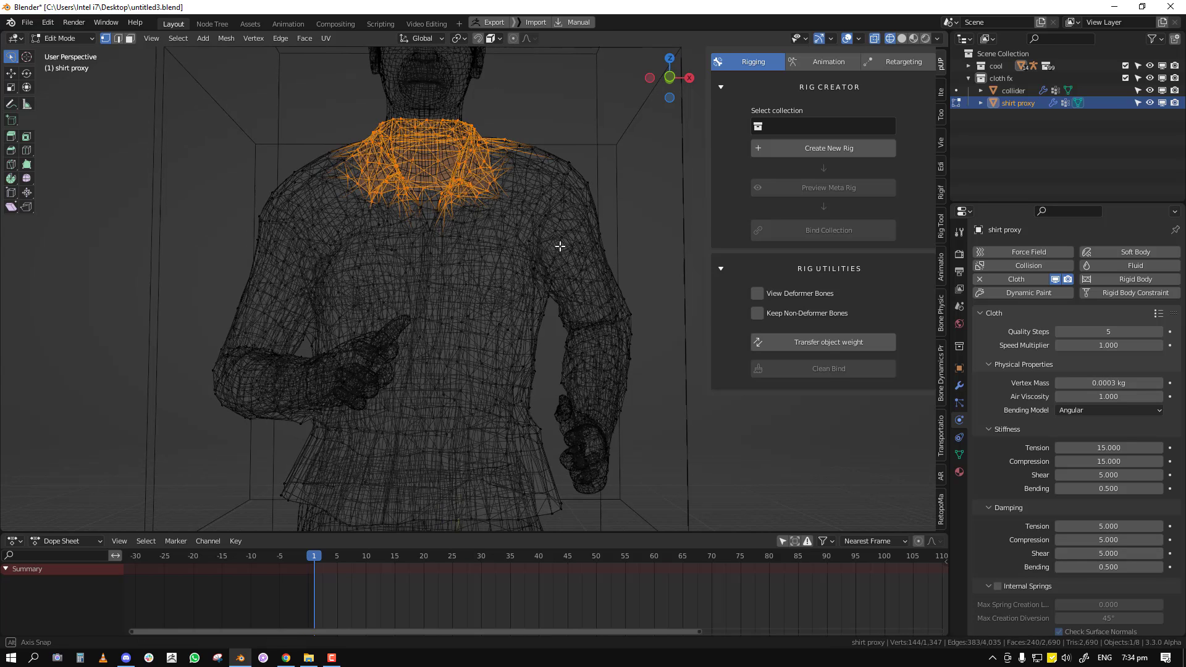
mouse_move(550, 294)
left_mouse_down("shift")
mouse_move(581, 153)
mouse_move(581, 164)
left_mouse_up("shift")
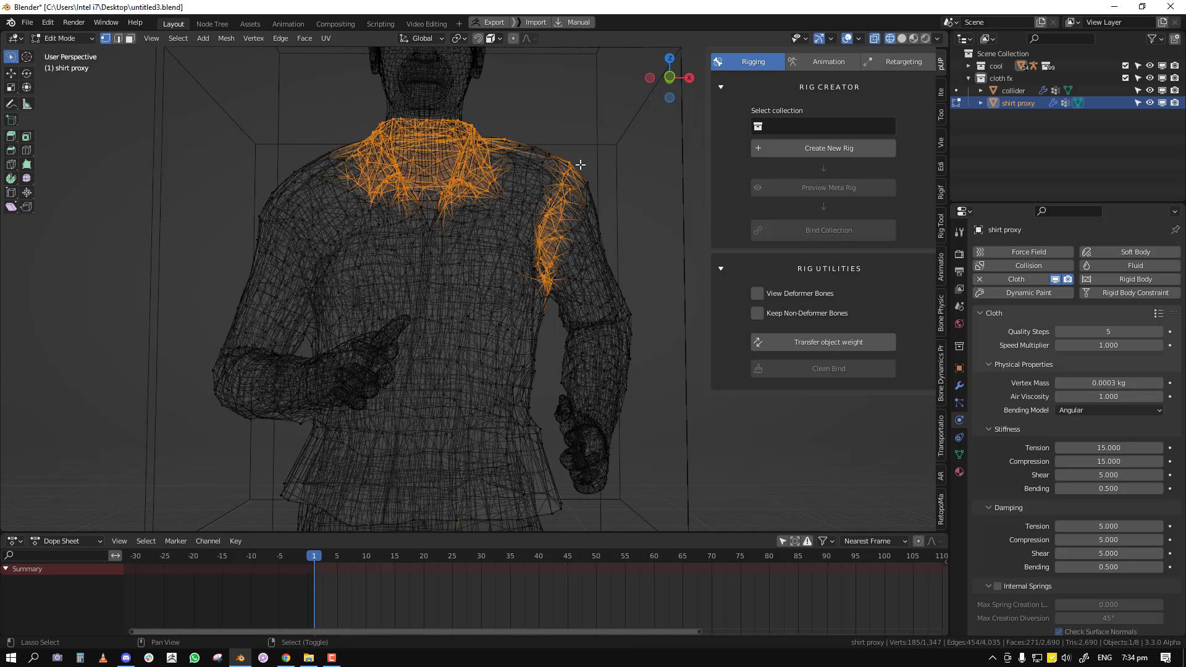
left_click_drag(314, 314, 274, 195, "shift")
mouse_move(274, 194)
middle_mouse_down()
mouse_move(499, 385)
mouse_move(426, 426)
middle_mouse_up()
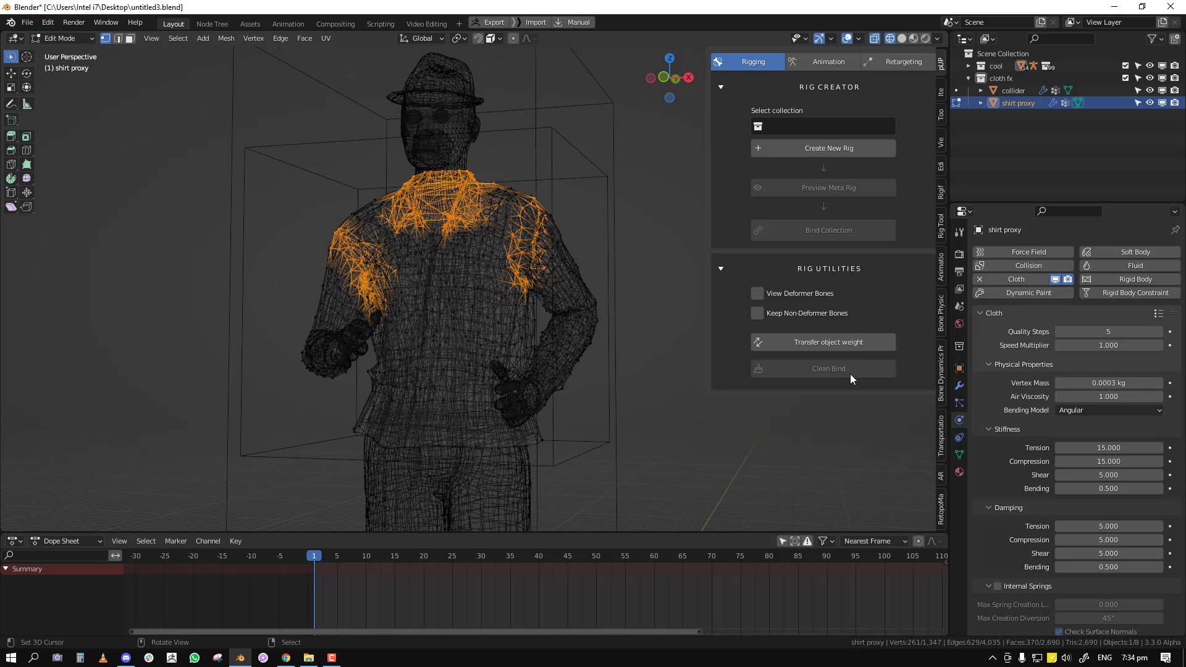
Assign the selected collar and shoulder vertices to a vertex group named pin and return to object mode
left_click(959, 387)
left_click(960, 454)
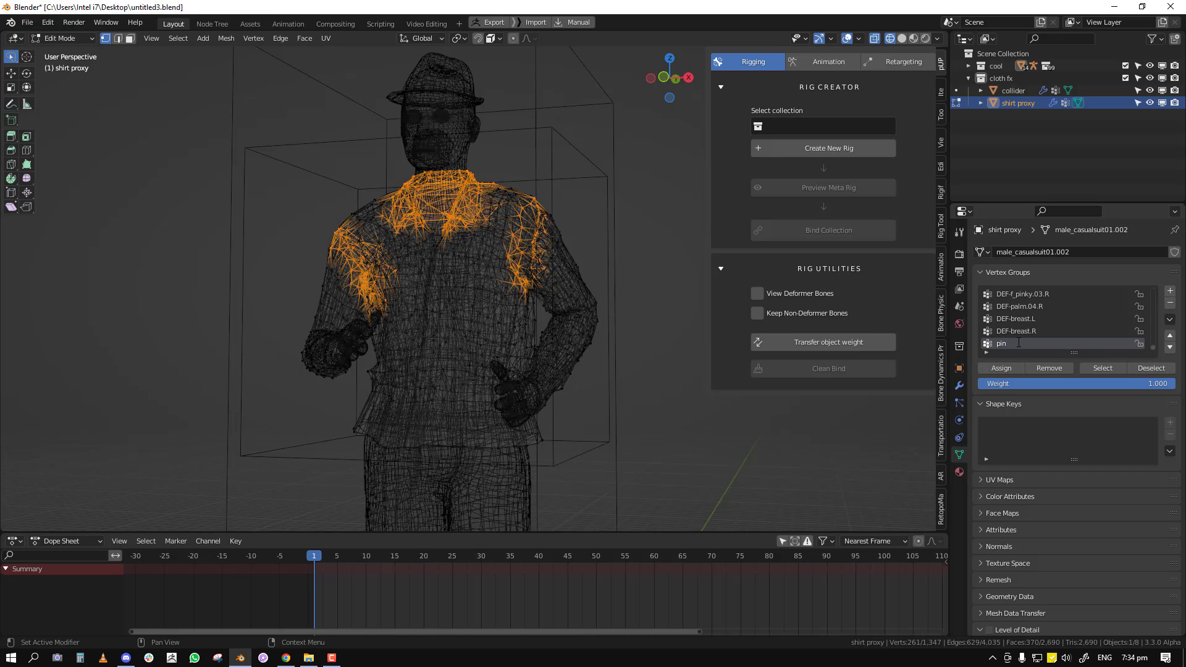
key("Tab")
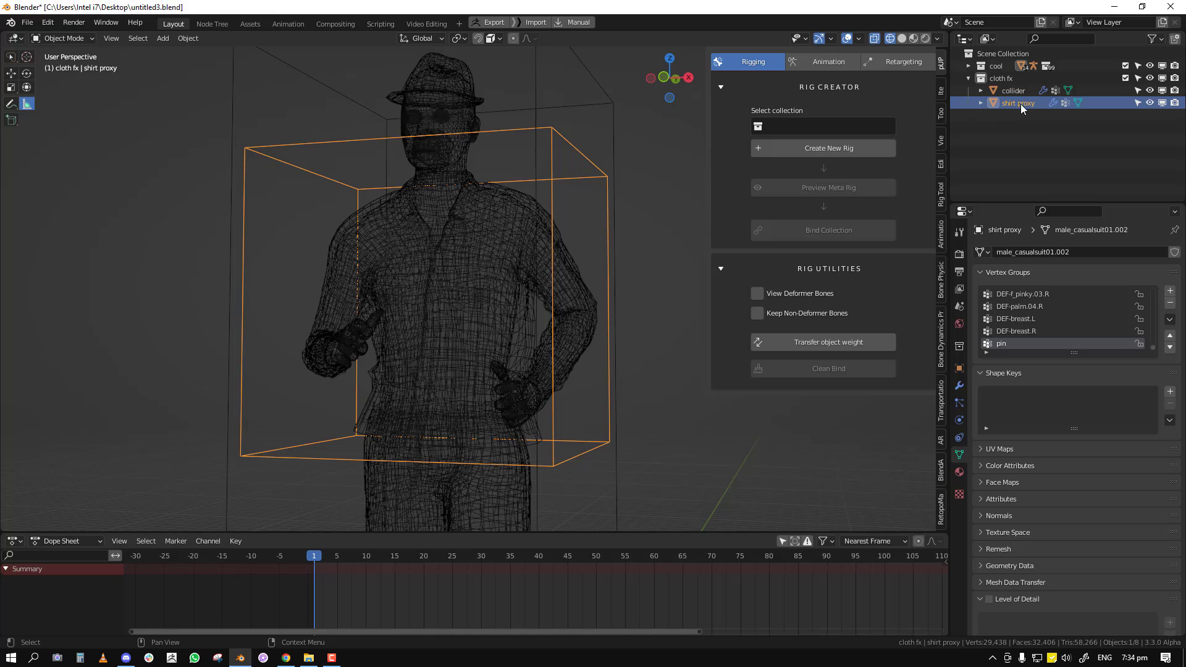
Set the Pin Group in the shirt proxy's cloth Shape settings to pin
left_click(959, 420)
scroll(1102, 447, "down", 8)
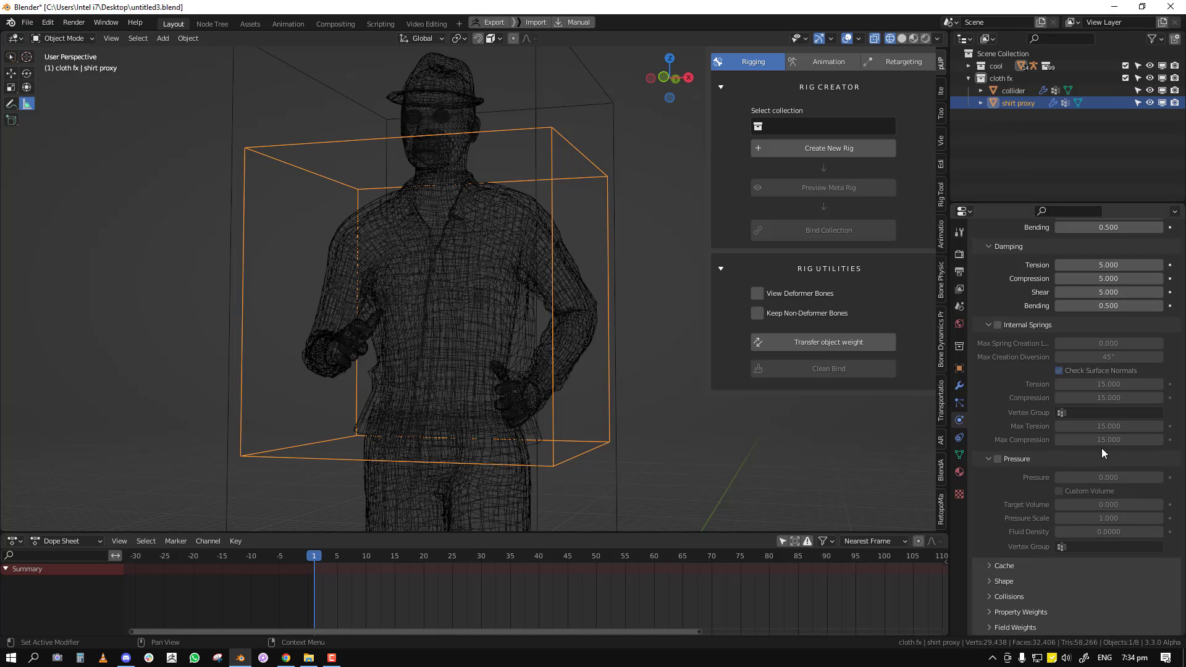
left_click(1040, 577)
scroll(1087, 593, "down", 1)
left_click(1100, 575)
type("p")
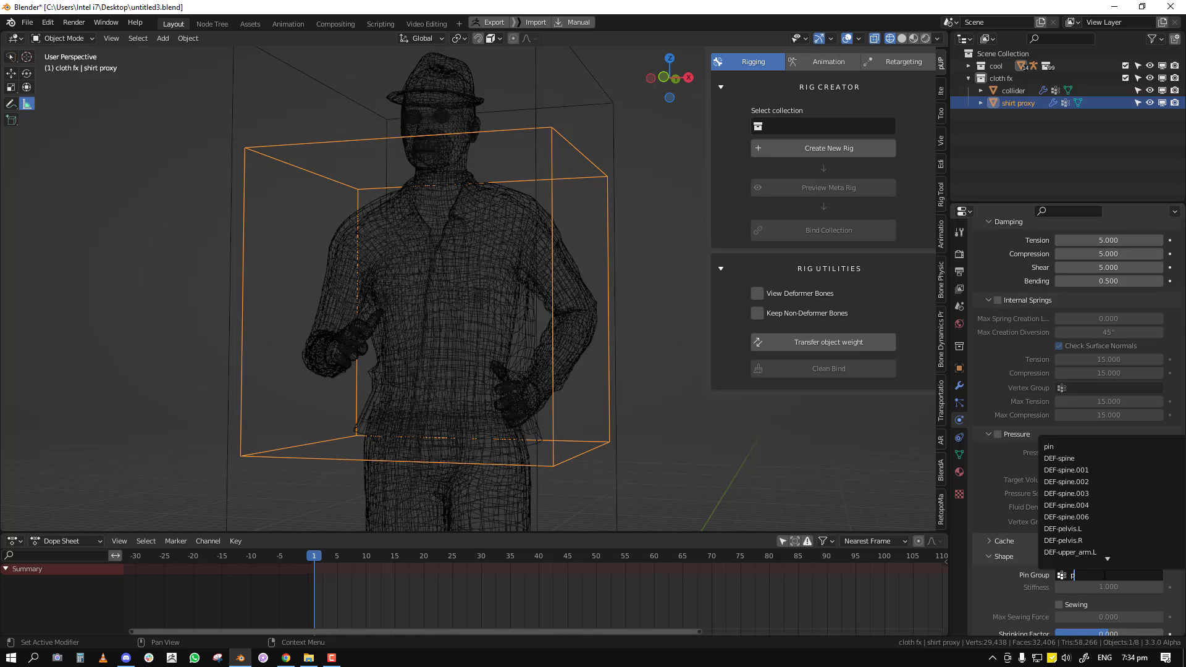
left_click(1075, 446)
Play the pinned cloth simulation in solid shading, view it from the side and return to frame 1
key("space")
key("shift+z")
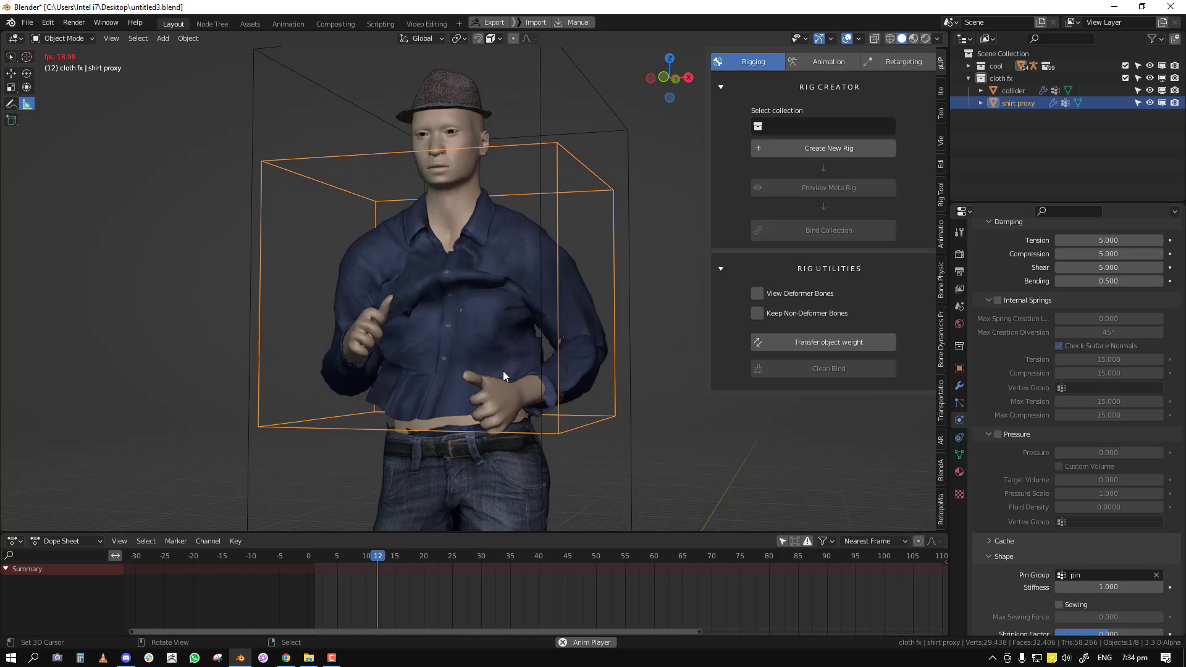
middle_click_drag(503, 371, 551, 306)
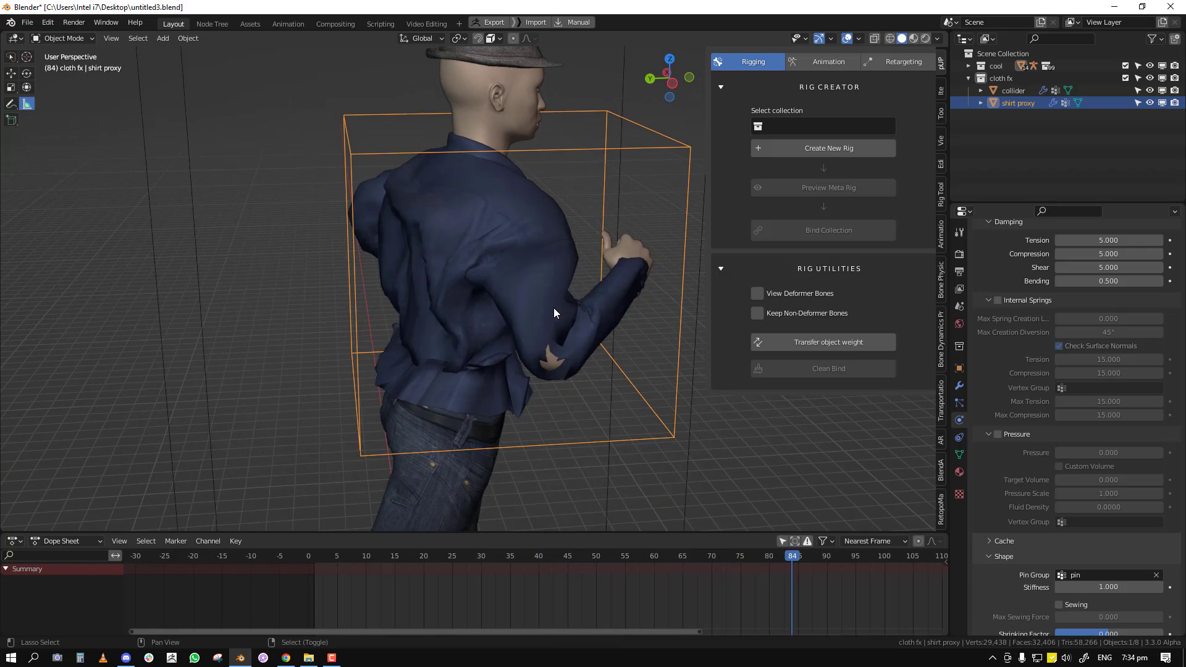
key("shift+Left")
mouse_move(557, 313)
middle_mouse_down()
mouse_move(536, 368)
mouse_move(580, 409)
mouse_move(556, 417)
mouse_move(574, 305)
middle_mouse_up()
Select the visible shirt mesh, replay the simulation close up on the sleeves and return to frame 1
right_click(580, 410)
scroll(582, 410, "up", 2)
key("space")
middle_click_drag(598, 449, 577, 365)
middle_click_drag(548, 303, 595, 373)
key("shift+Left")
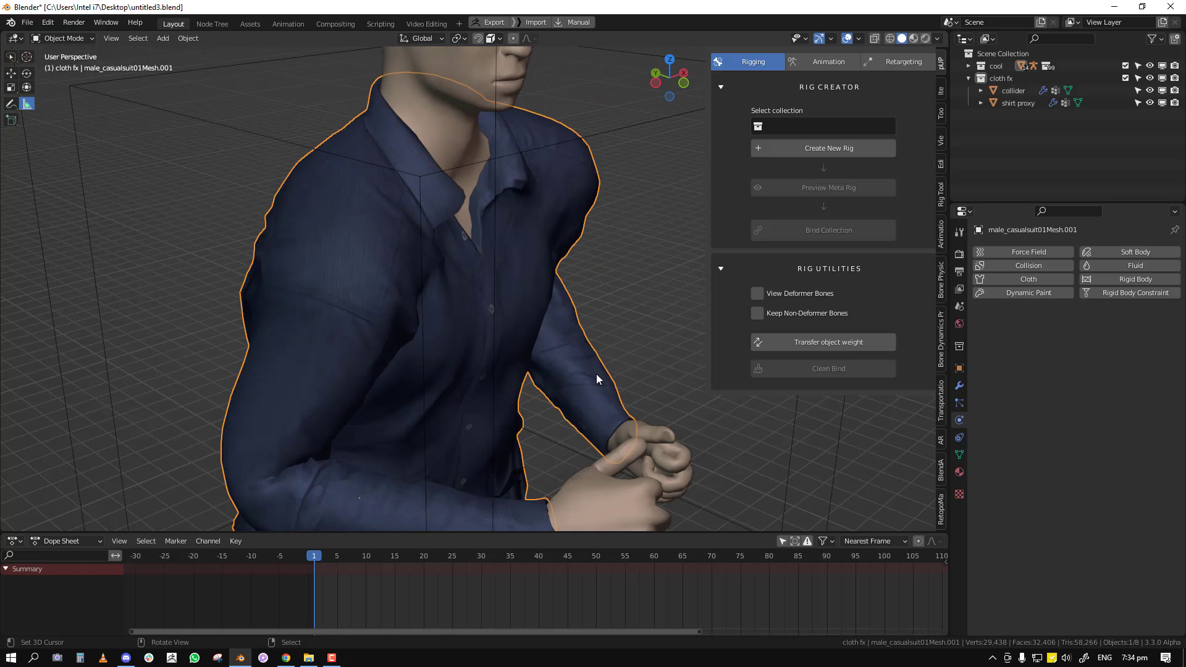
Select the vertices of both shirt cuffs on the visible shirt mesh in wireframe edit mode
scroll(595, 373, "down", 3)
middle_click_drag(578, 414, 628, 388)
key("Tab")
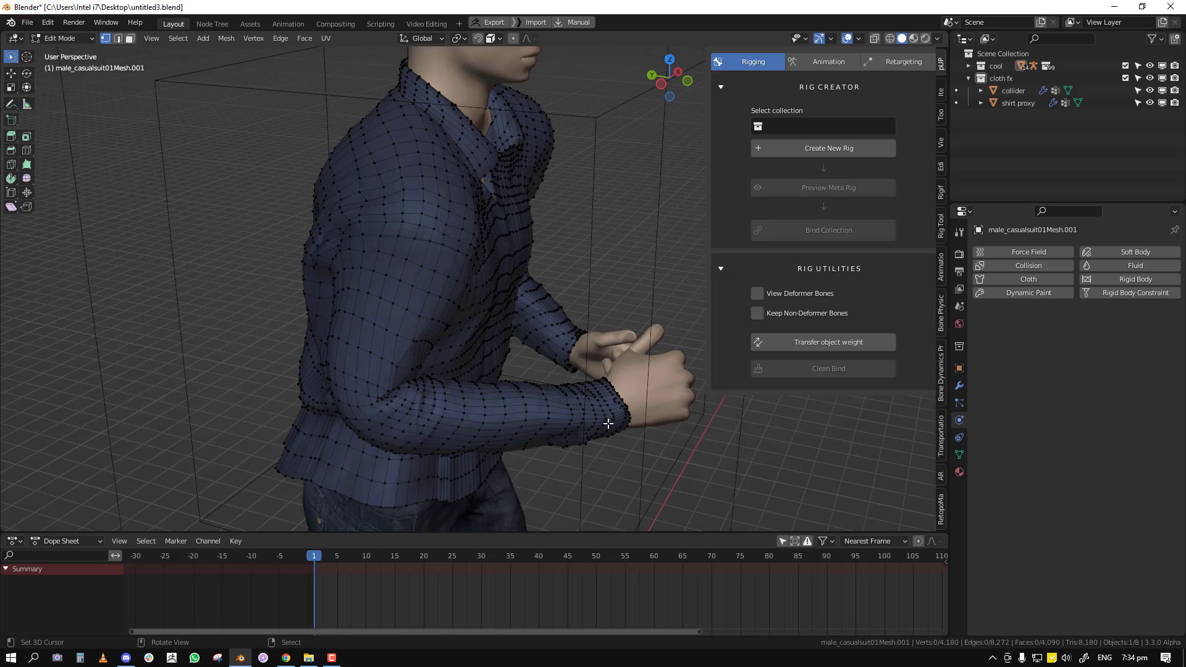
key("shift+z")
mouse_move(525, 357)
right_mouse_down("ctrl")
mouse_move(611, 262)
mouse_move(643, 521)
mouse_move(543, 401)
right_mouse_up("ctrl")
Add a vertex group named cleaup containing the selected cuff vertices and return to solid-shaded object mode
left_click(959, 455)
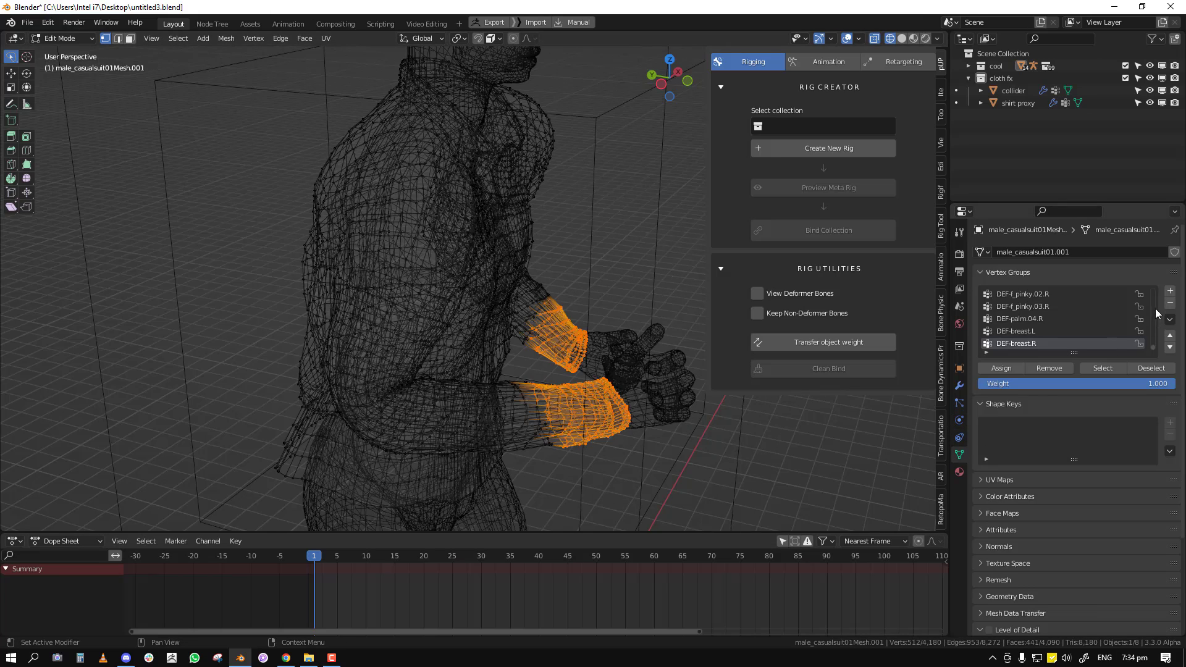
left_click(1169, 292)
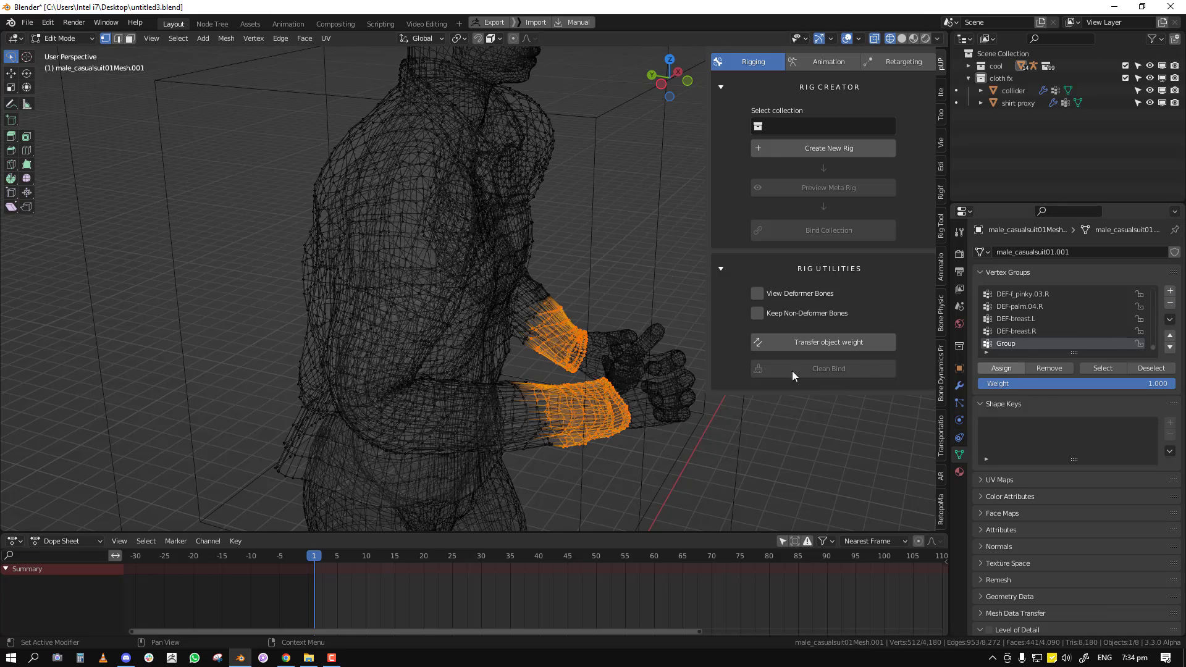
middle_click_drag(432, 395, 476, 371)
key("Tab")
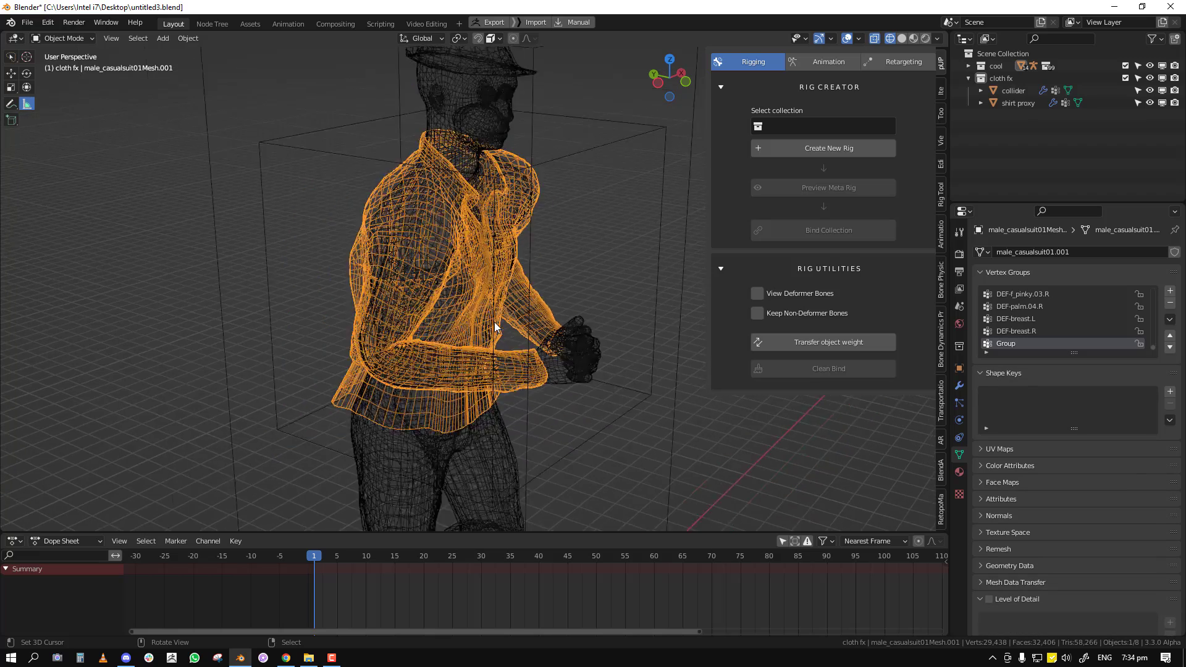
key("shift+z")
middle_click_drag(495, 327, 485, 290)
key("Tab")
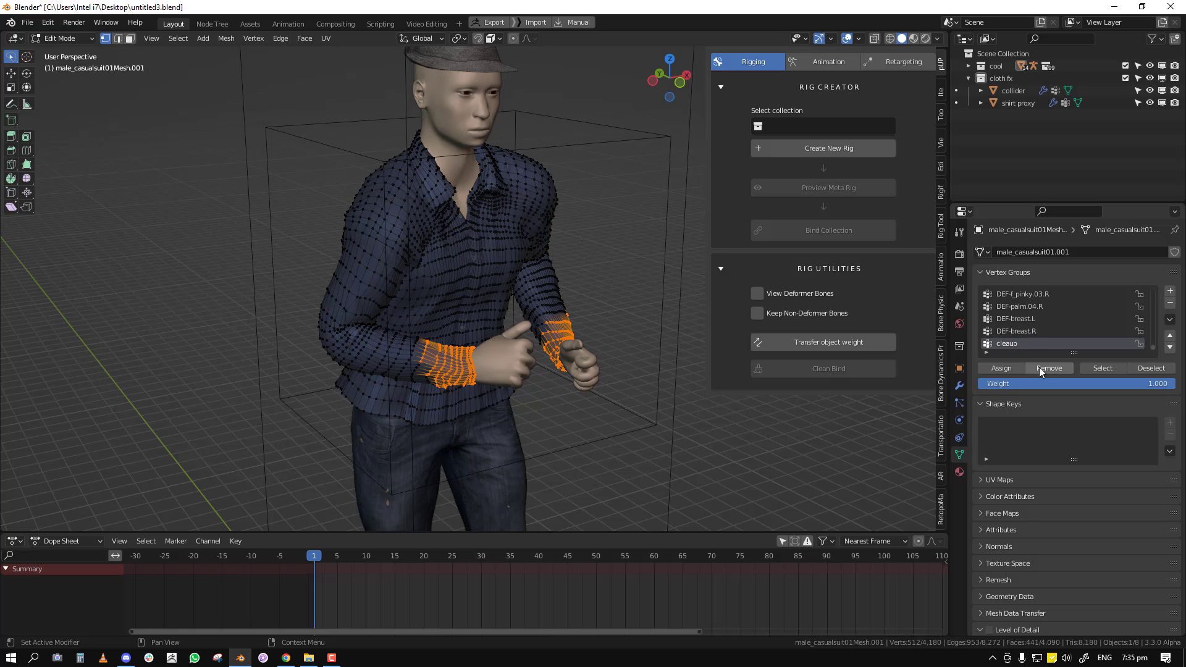
key("Tab")
Smooth the cleaup group's vertex weights in Weight Paint mode with factor 0.5 and return to object mode
key("ctrl+Tab")
left_click(409, 203)
middle_click_drag(508, 303, 412, 304)
key("q")
left_click(607, 302)
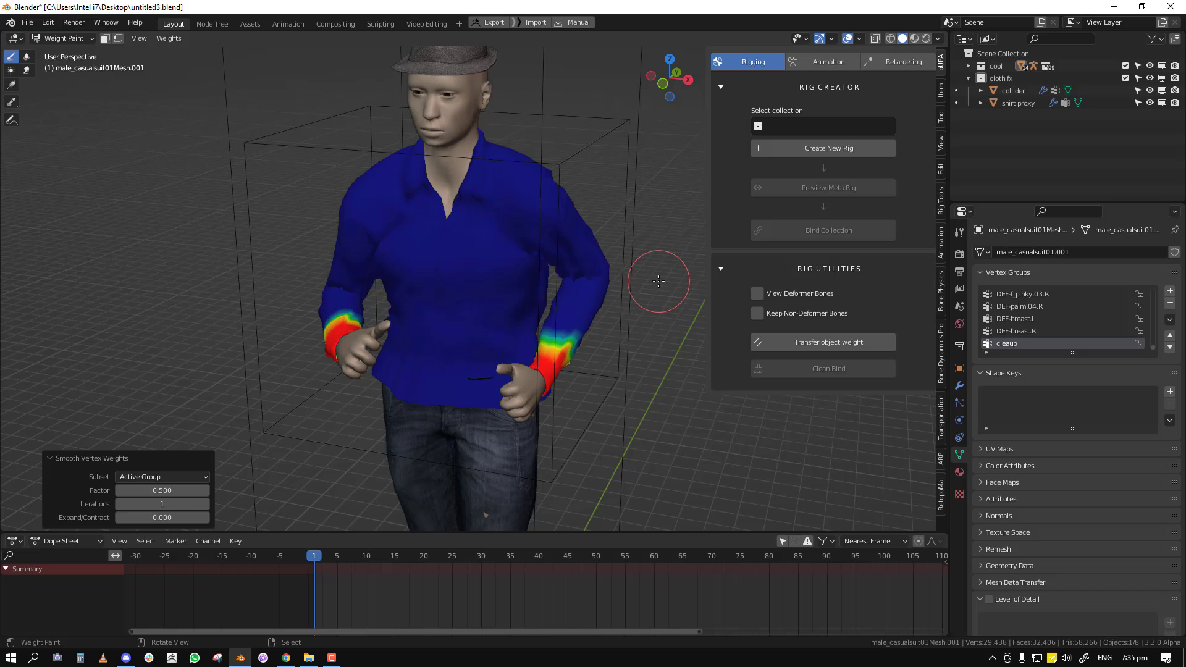
key("ctrl+Tab")
Add a Corrective Smooth modifier to the shirt mesh below its Surface Deform modifier
left_click(959, 385)
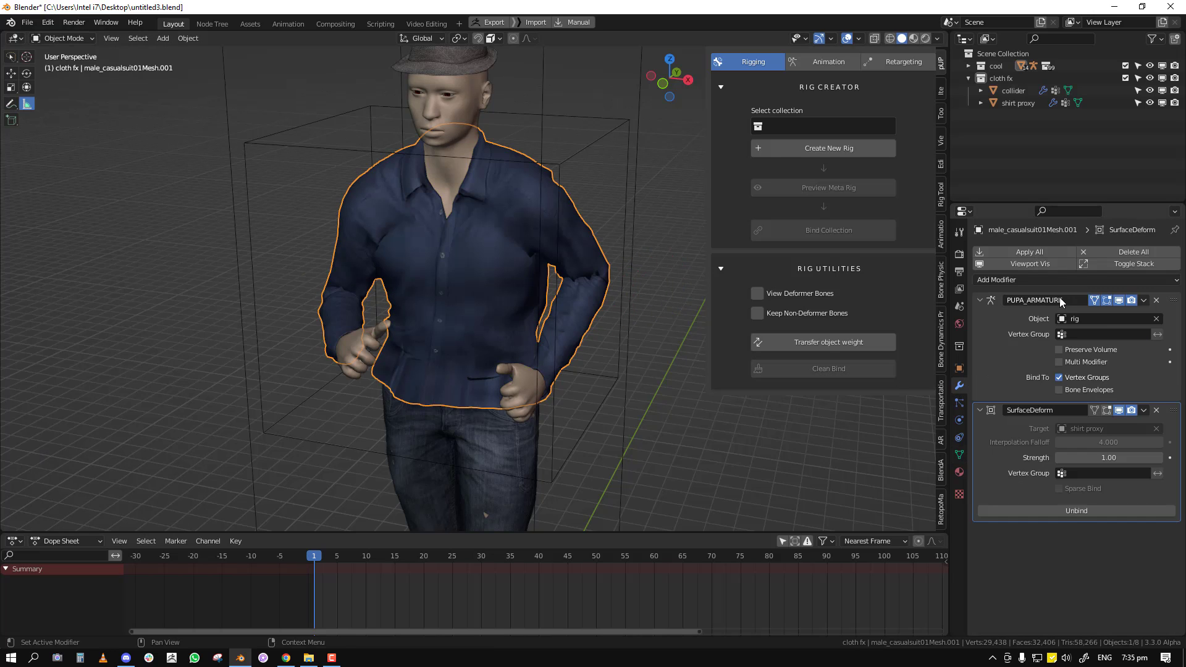
left_click(1053, 280)
left_click(1060, 466)
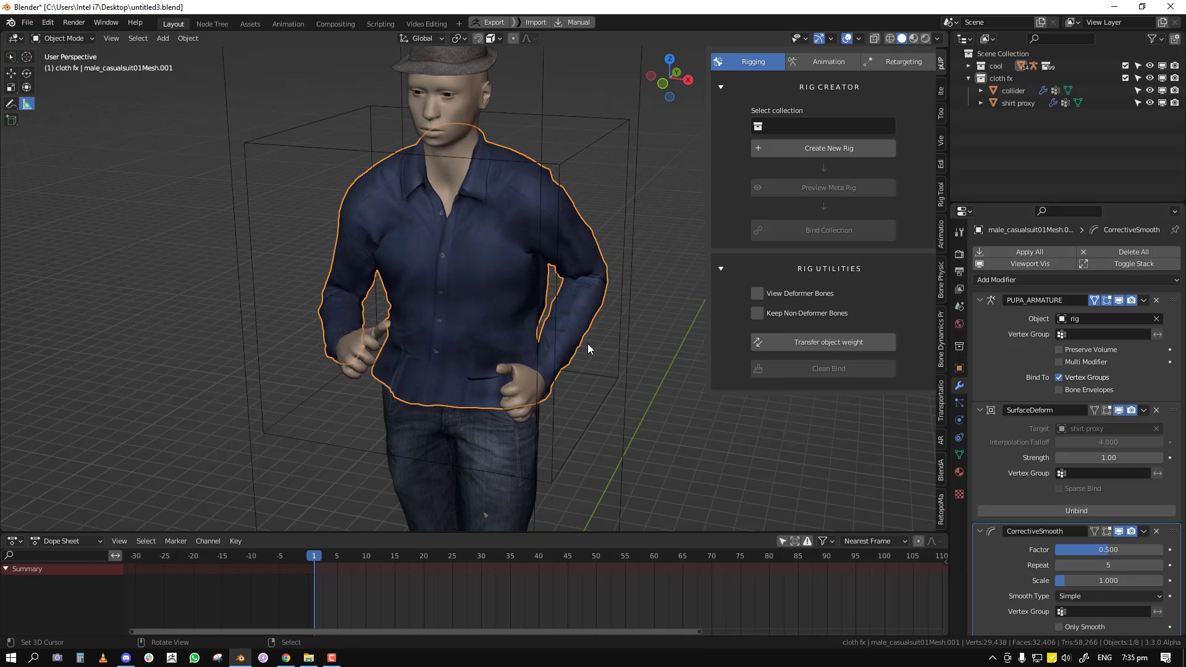
scroll(587, 343, "up", 4)
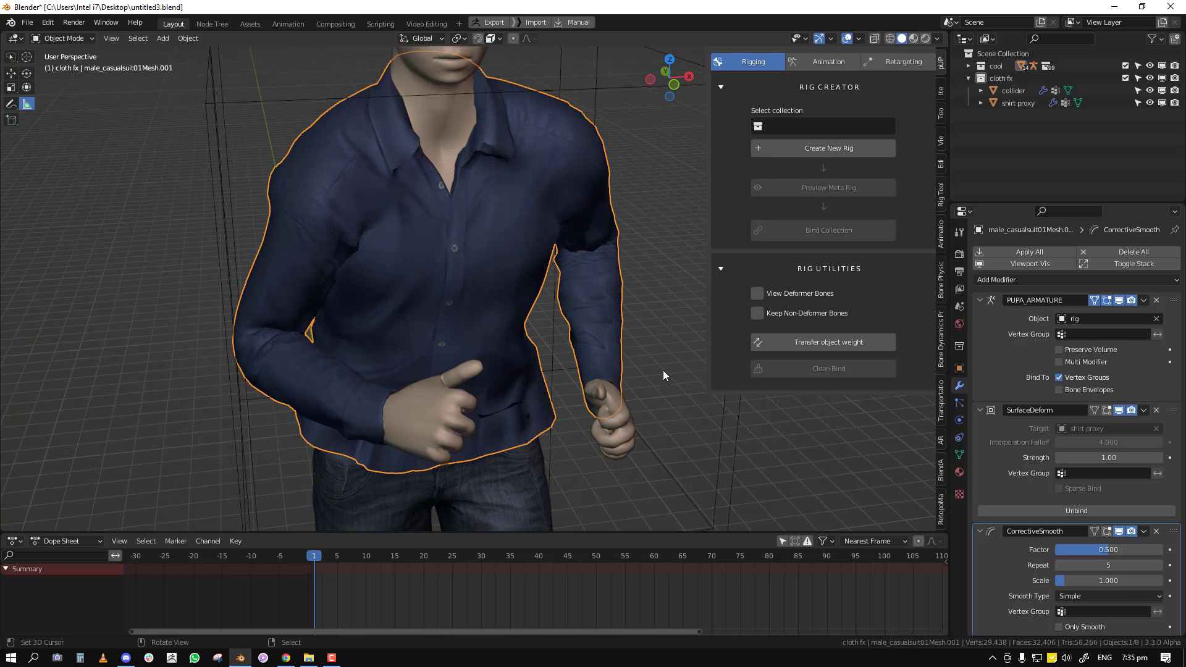
Collapse the armature and Surface Deform modifiers and limit the Corrective Smooth modifier to the cleaup vertex group
scroll(1096, 581, "down", 2)
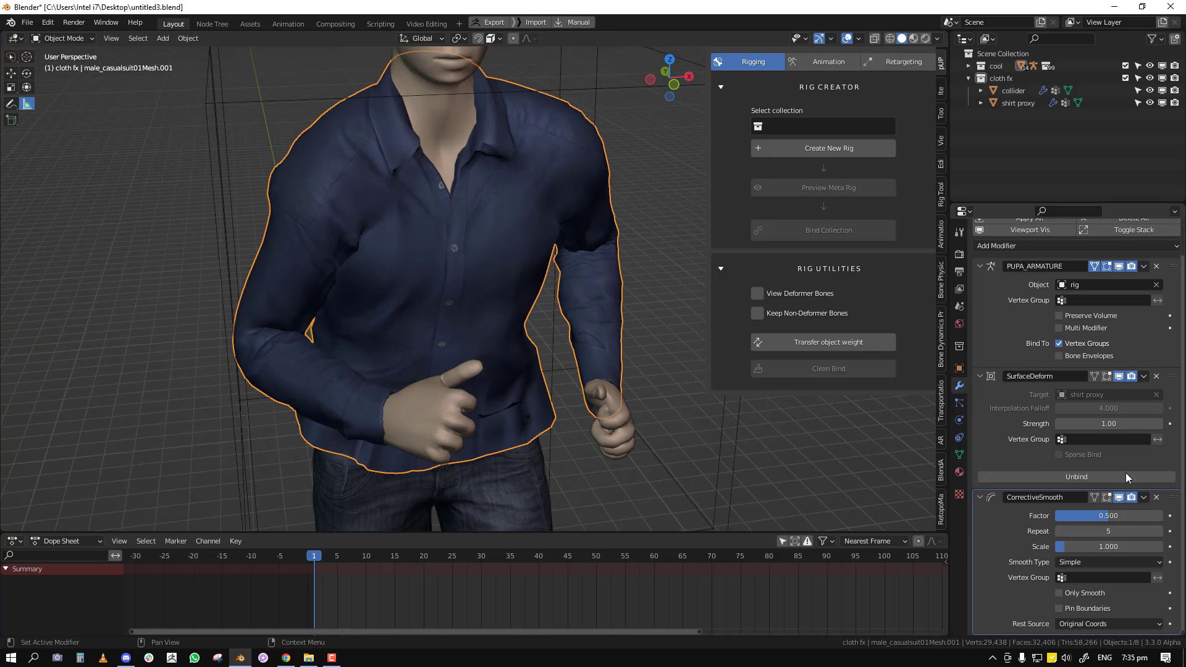
left_click(981, 266)
left_click(986, 301)
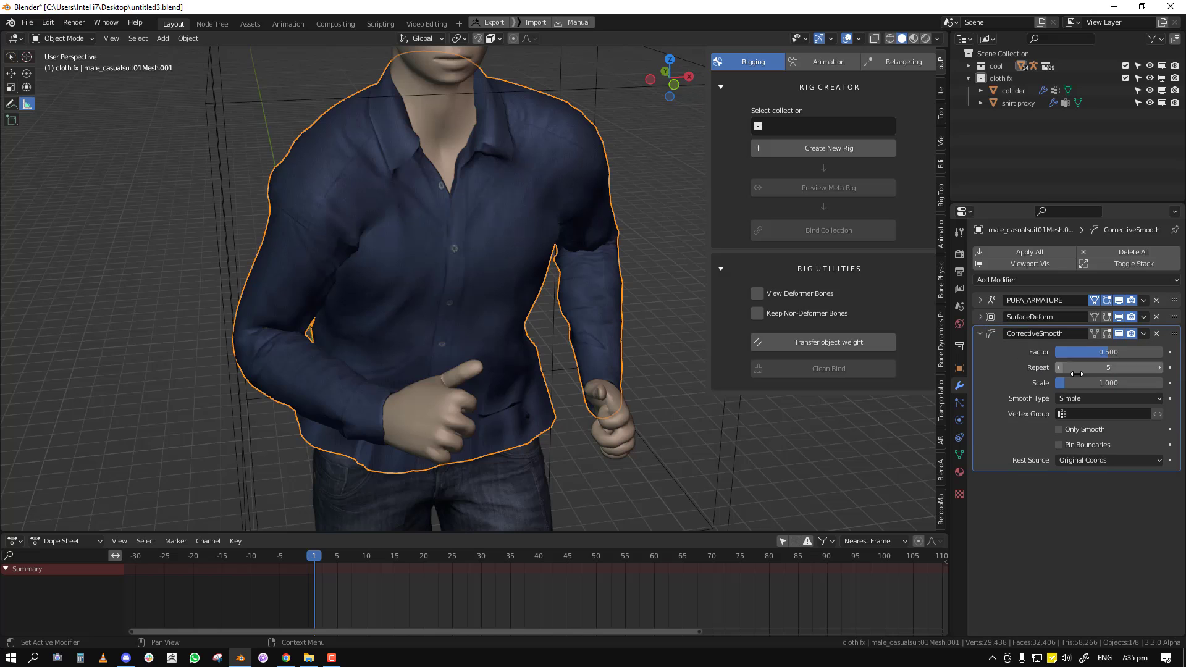
left_click(1099, 415)
type("cle")
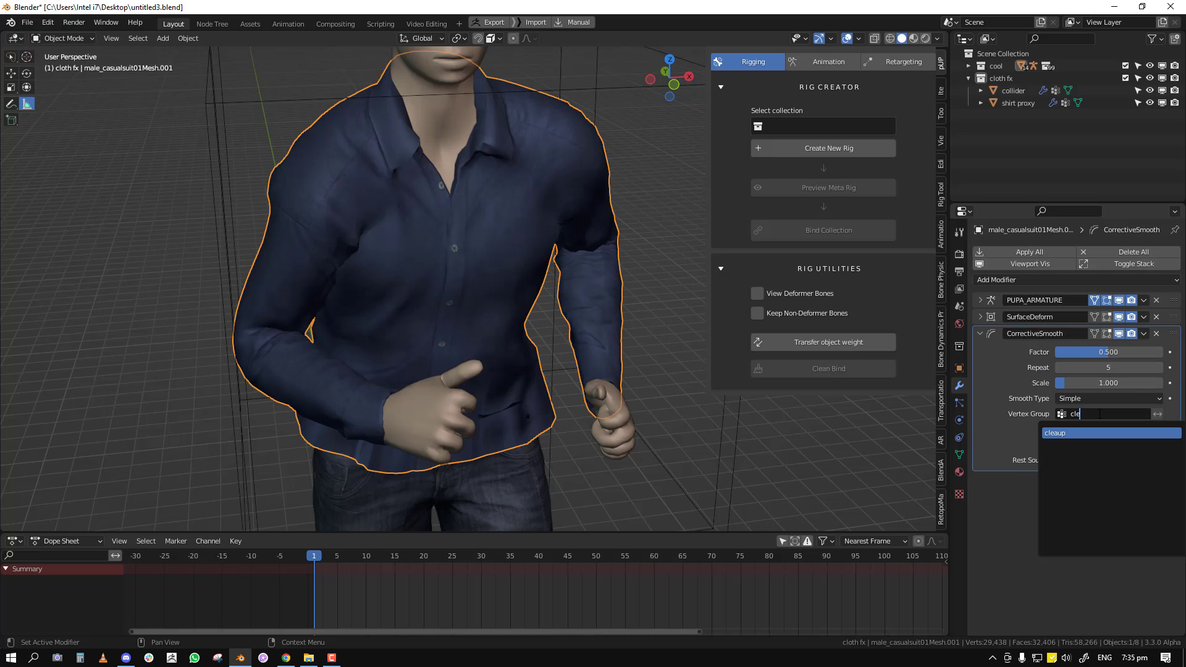
key("Return")
Play to frame 33 and set the Corrective Smooth factor to 0.743, repeat to 8 and scale to 0.322
key("space")
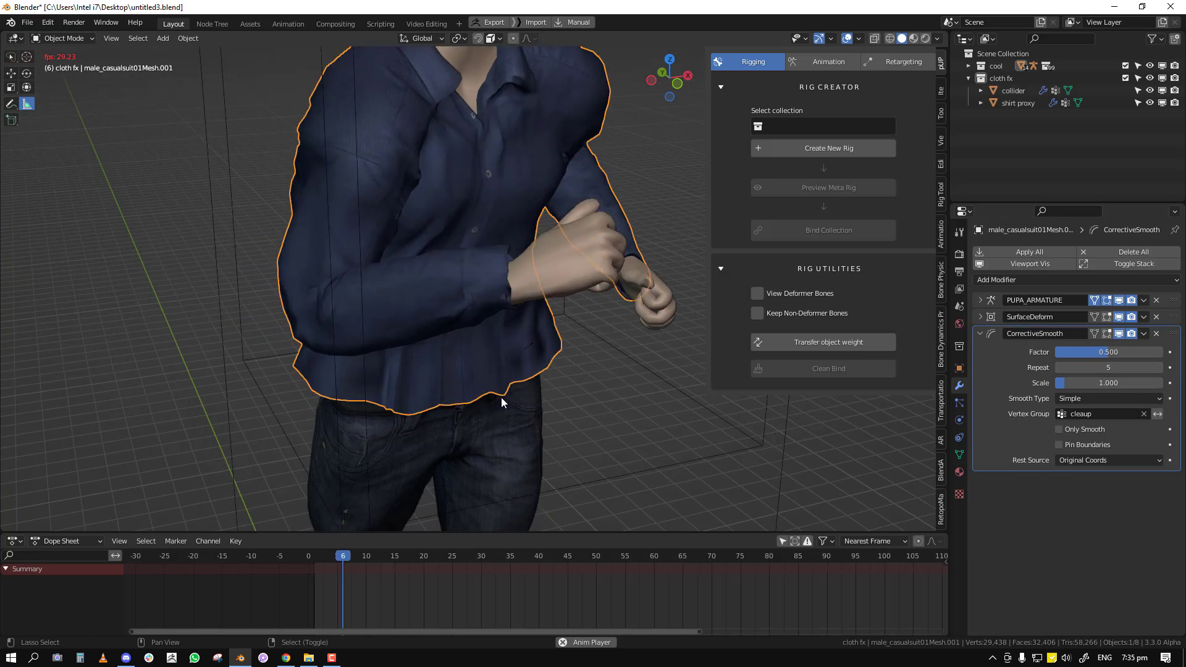
mouse_move(516, 395)
middle_mouse_down()
mouse_move(421, 427)
mouse_move(508, 417)
mouse_move(569, 388)
mouse_move(524, 400)
middle_mouse_up()
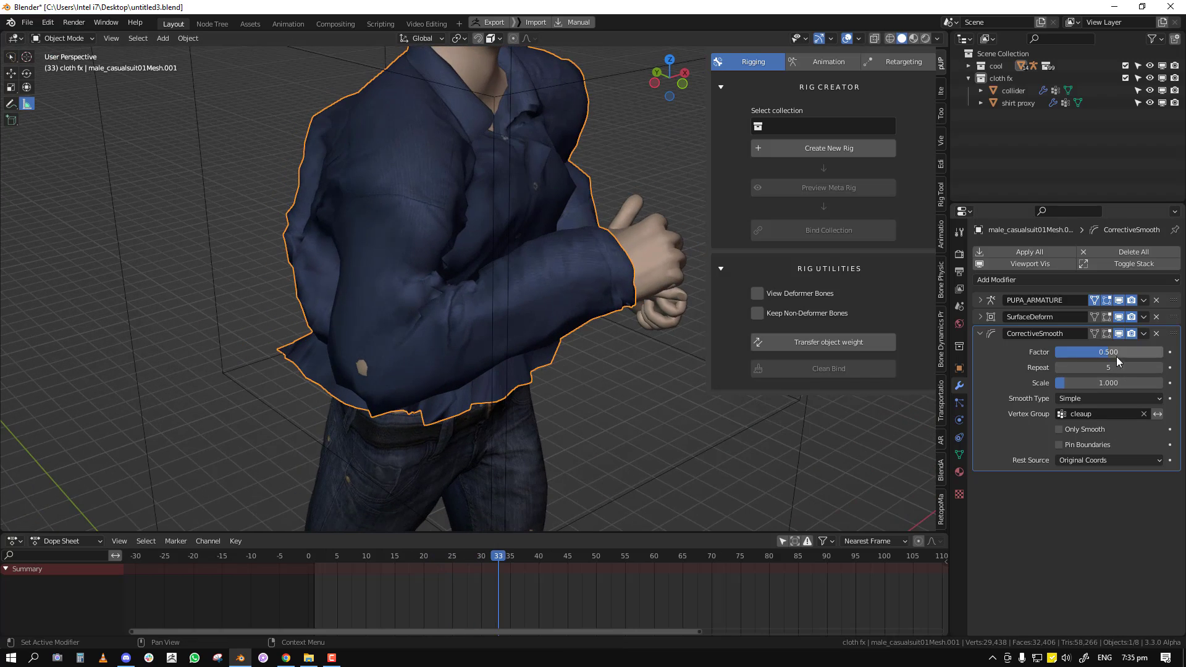
left_click_drag(1108, 352, 1063, 352)
left_click(1159, 368)
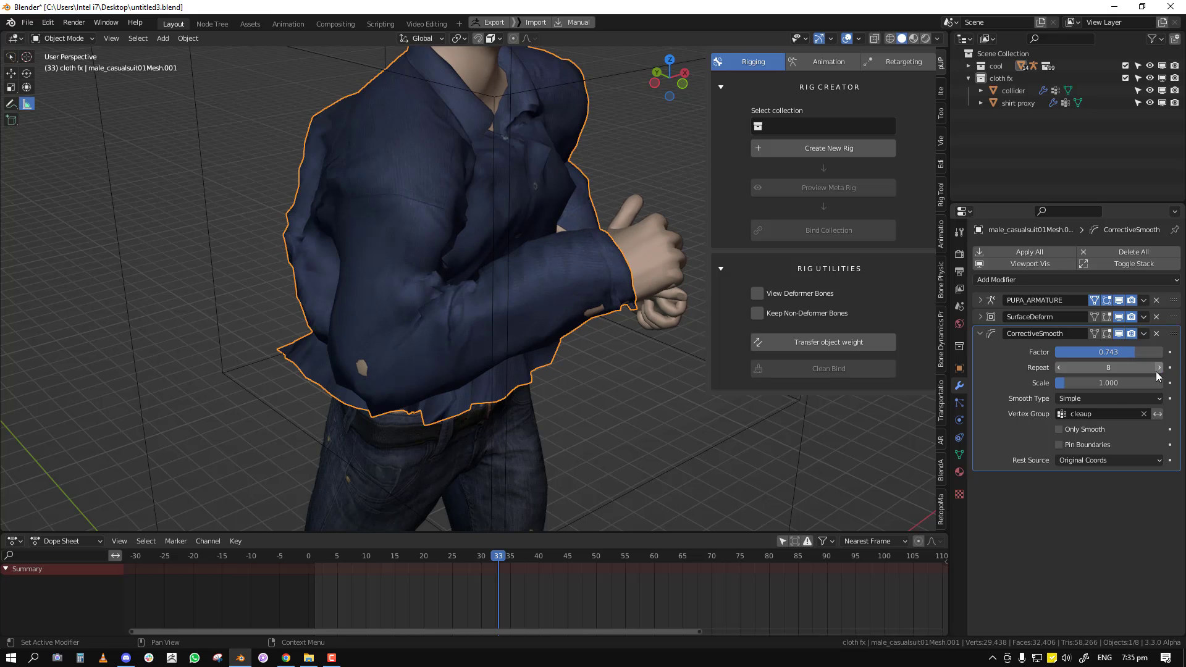
left_click_drag(1083, 386, 1097, 383)
Play the animation and examine the smoothed shirt cuffs from the front
scroll(506, 384, "down", 4)
key("space")
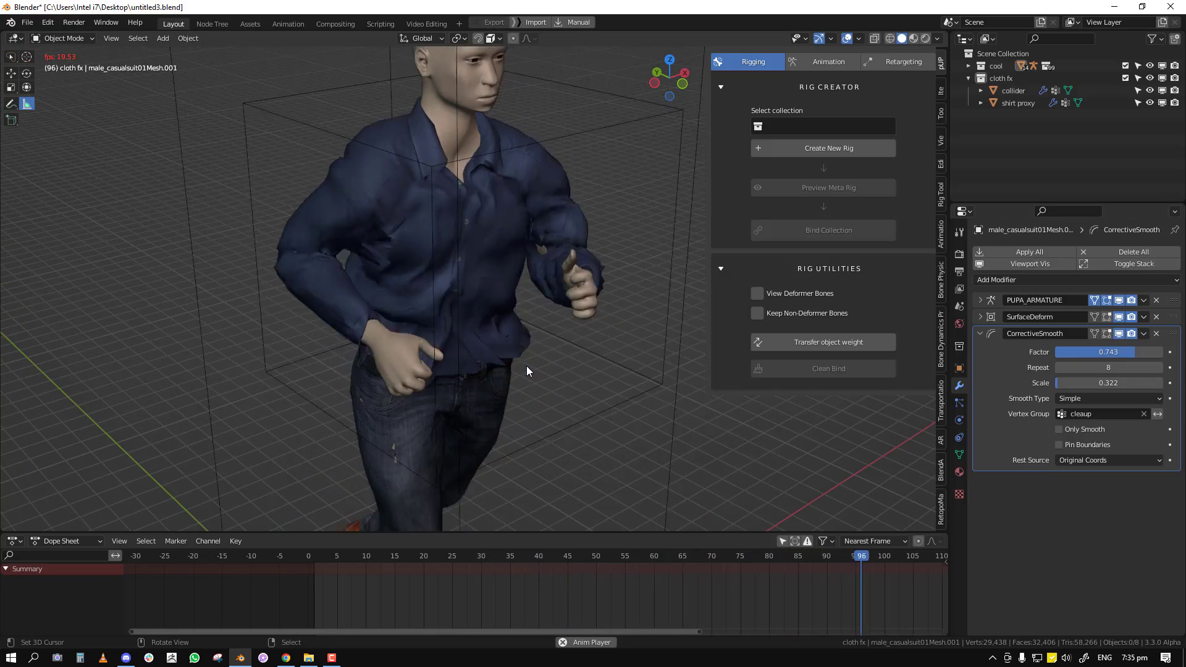
middle_click_drag(525, 364, 439, 315)
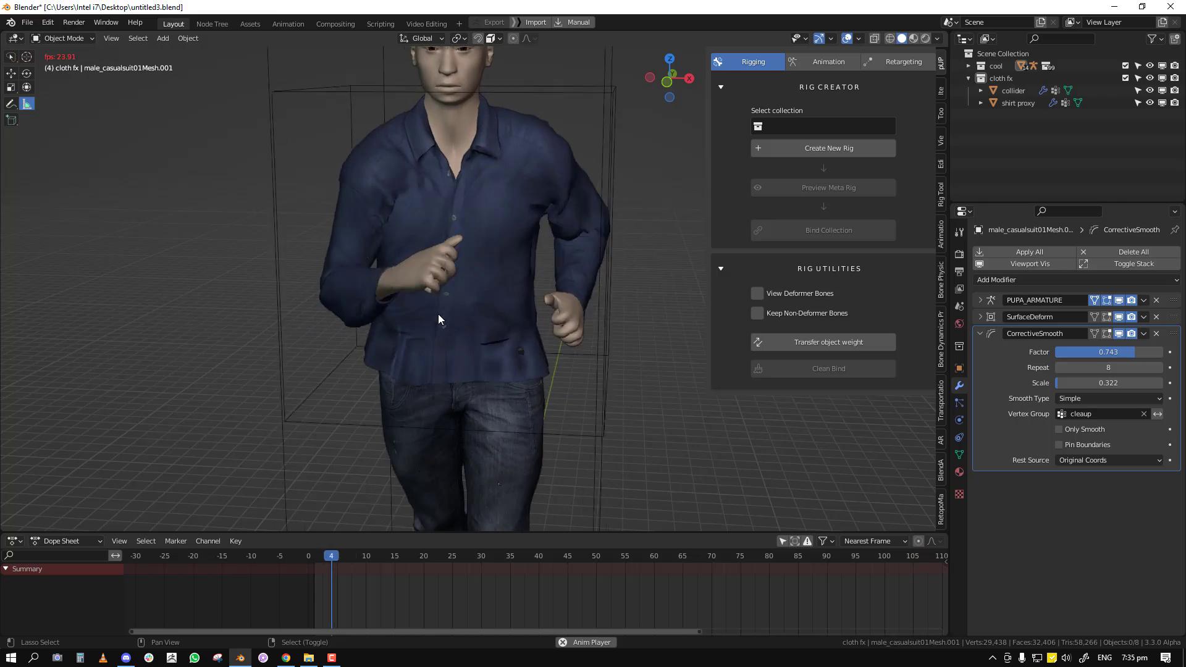
key("space")
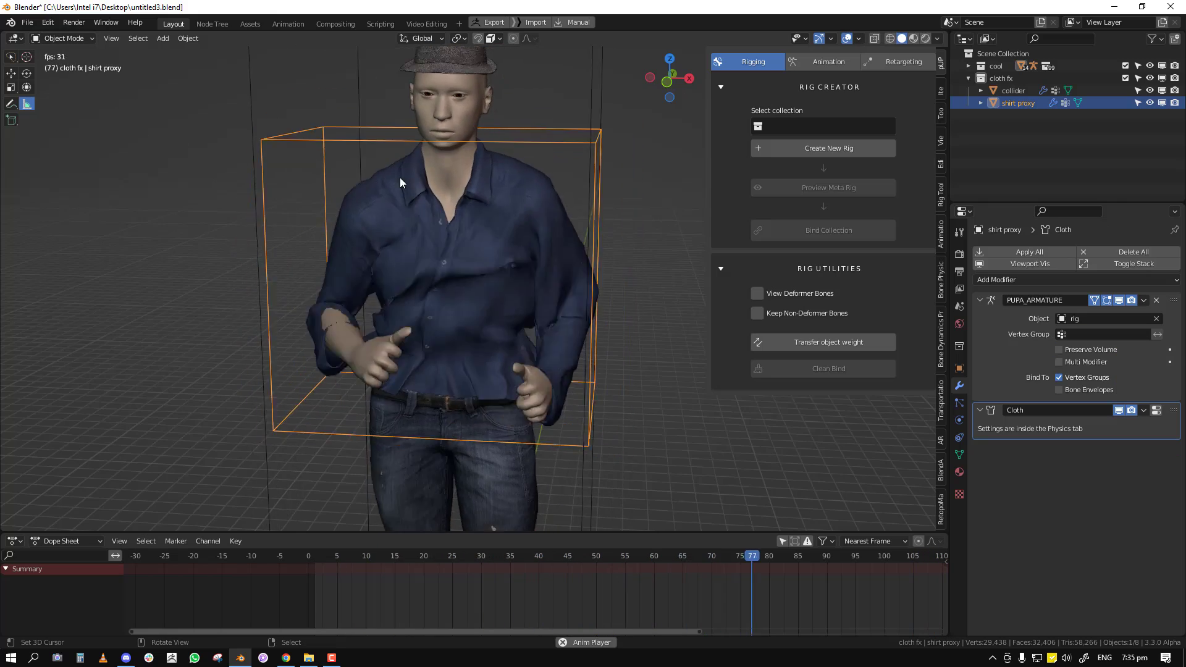
Apply the Cotton cloth preset to the shirt proxy and set its vertex mass to 0.000302 kg
key("shift+alt+z")
left_click(959, 420)
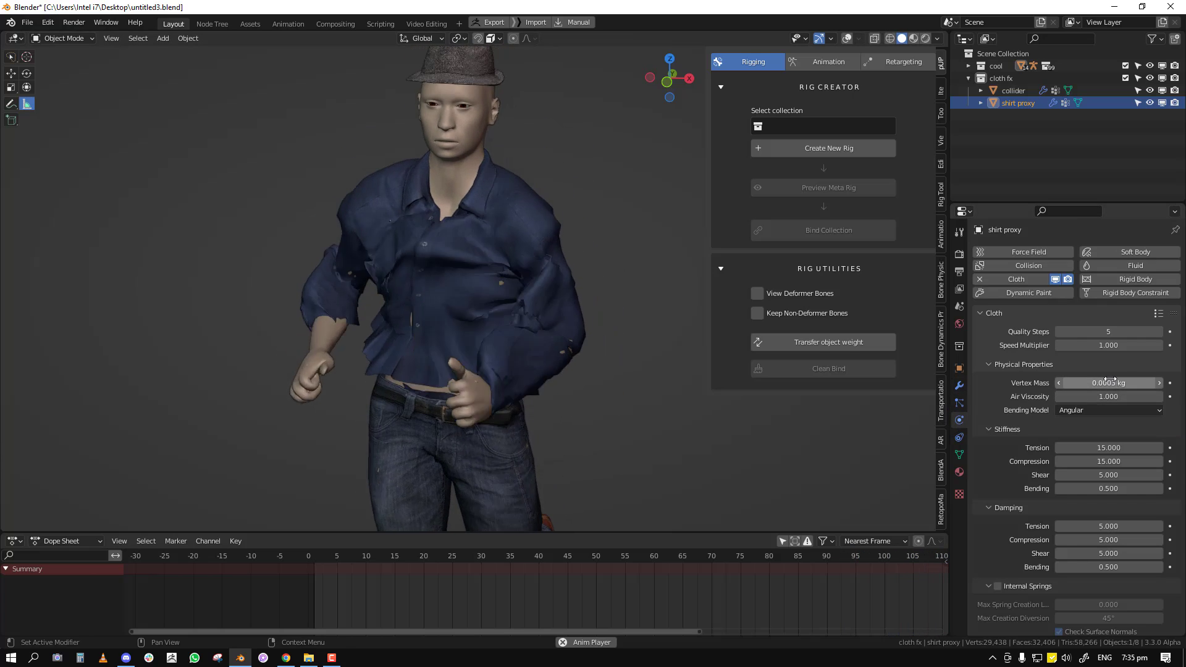
left_click(1159, 314)
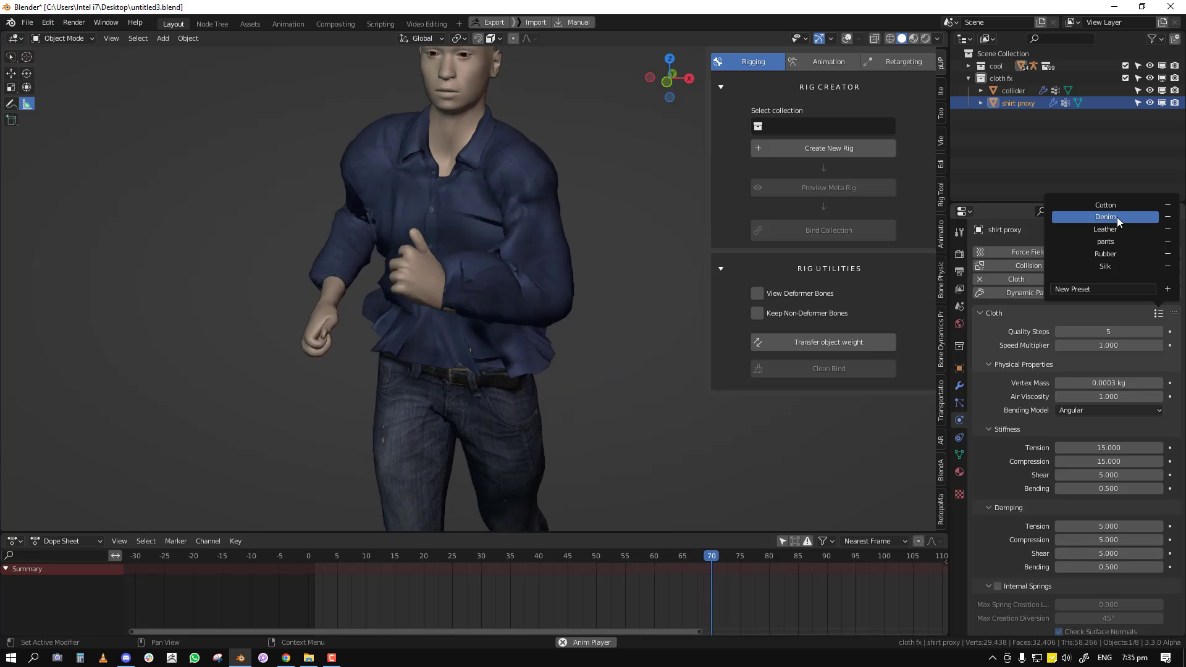
left_click(1117, 206)
left_click(1106, 383)
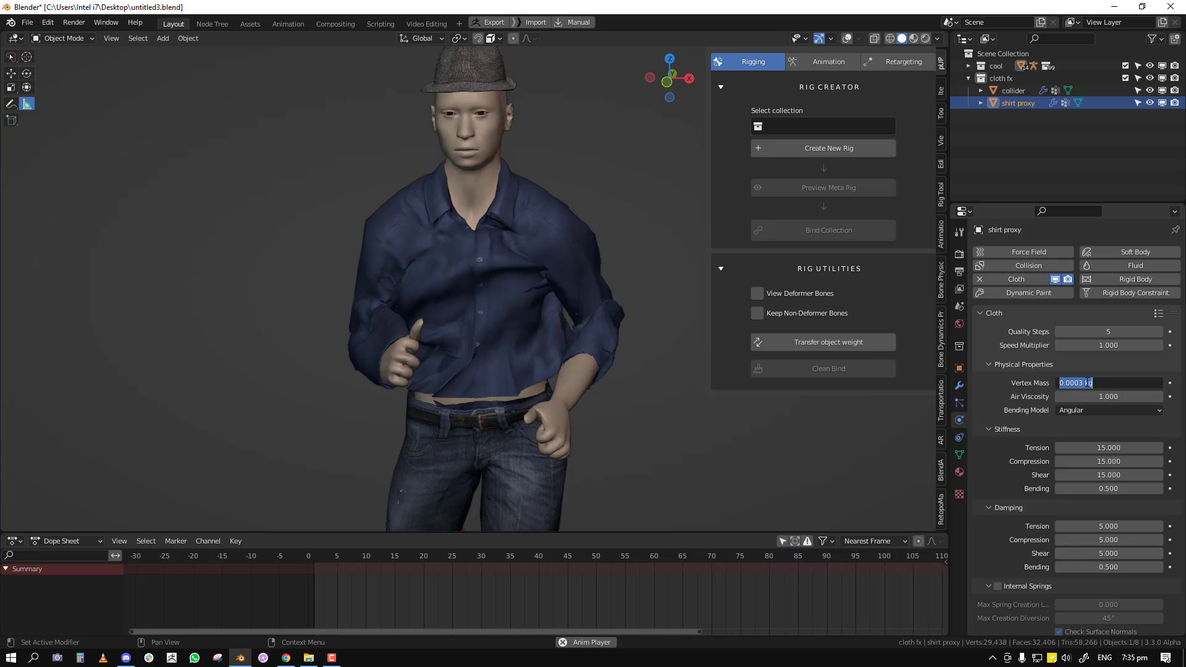
left_click(1082, 383)
type("02")
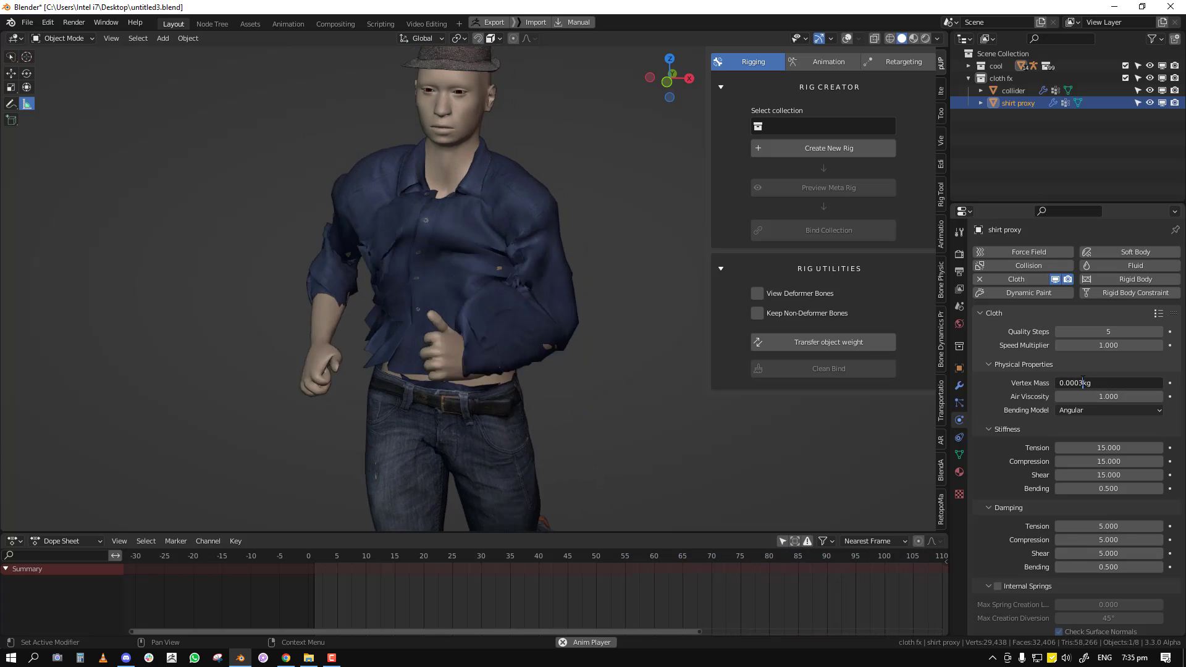
key("Return")
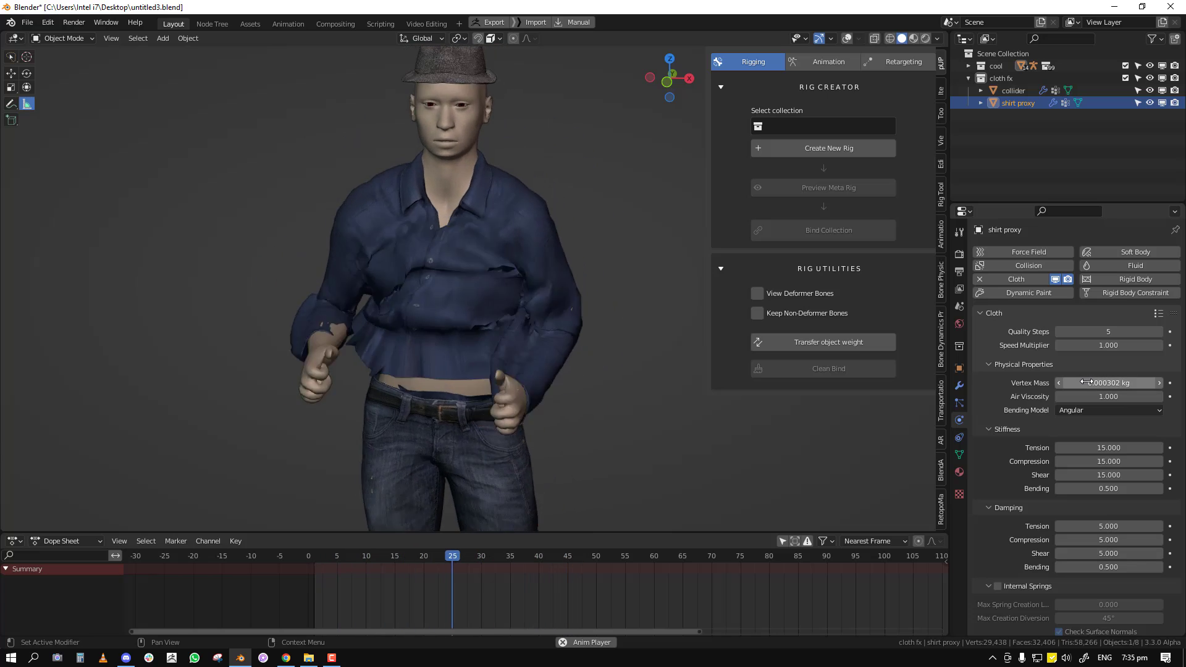
Set the shirt proxy's cloth bending model to Linear and switch the Dope Sheet editor to the Timeline
left_click(1122, 414)
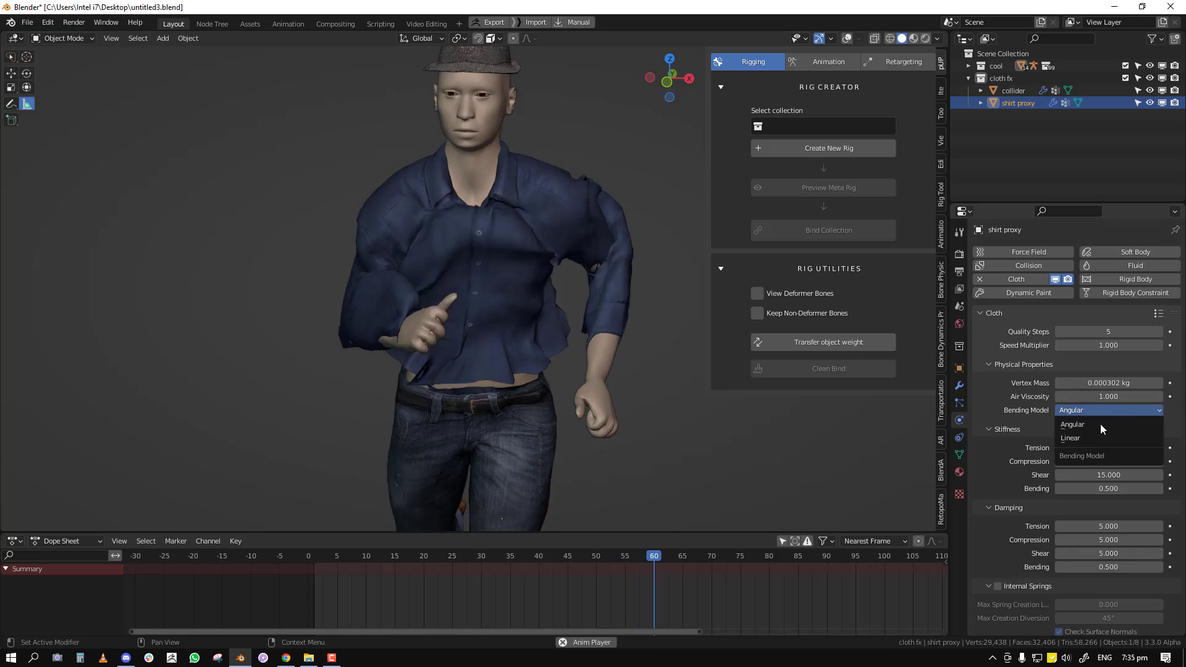
left_click(1087, 438)
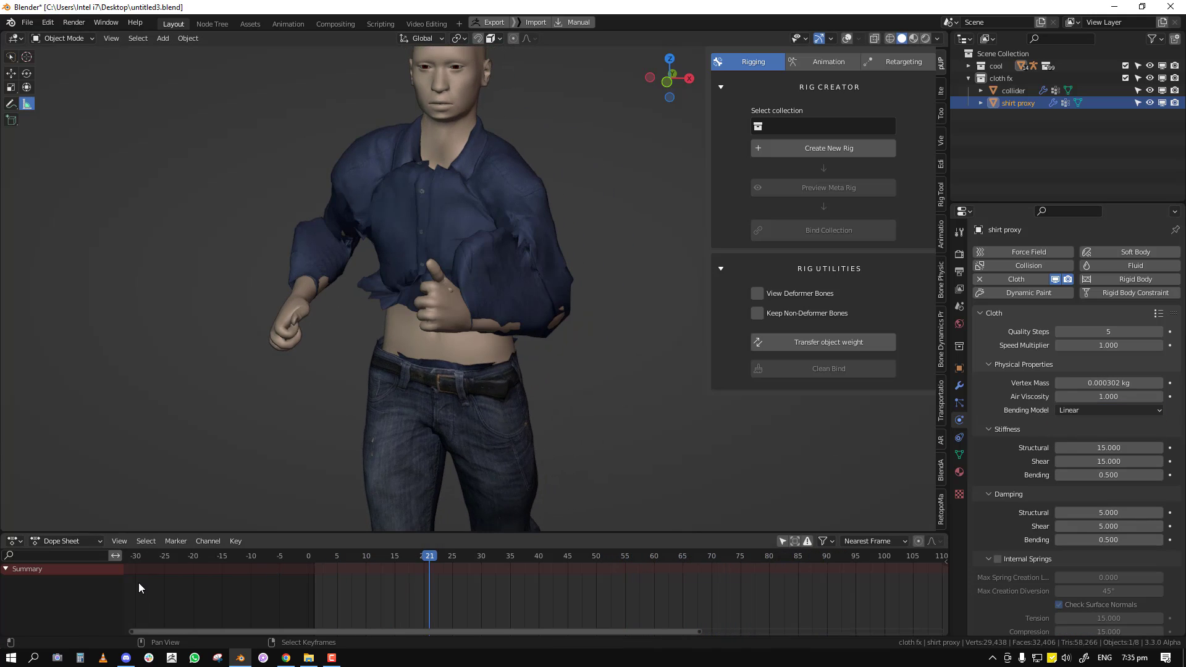
key("shift+F12")
left_click(61, 541)
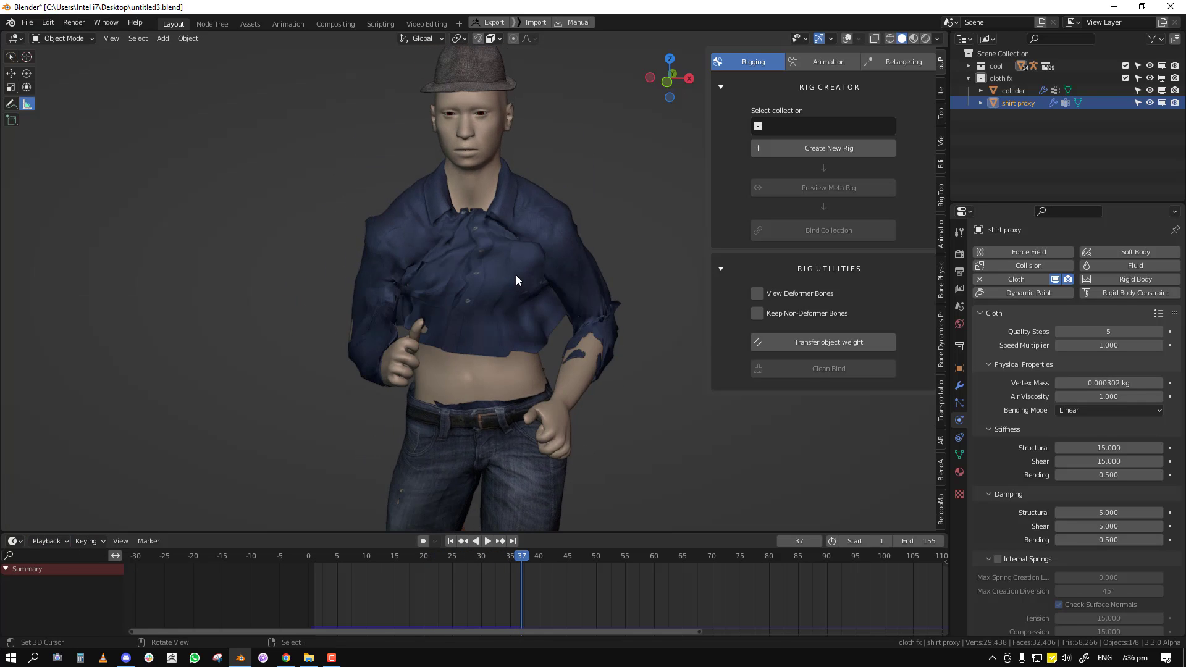
Set the shirt proxy's vertex mass to 0.0002 kg and replay the simulation from the first frame, checking the character's side
left_click(516, 276)
left_click(551, 169)
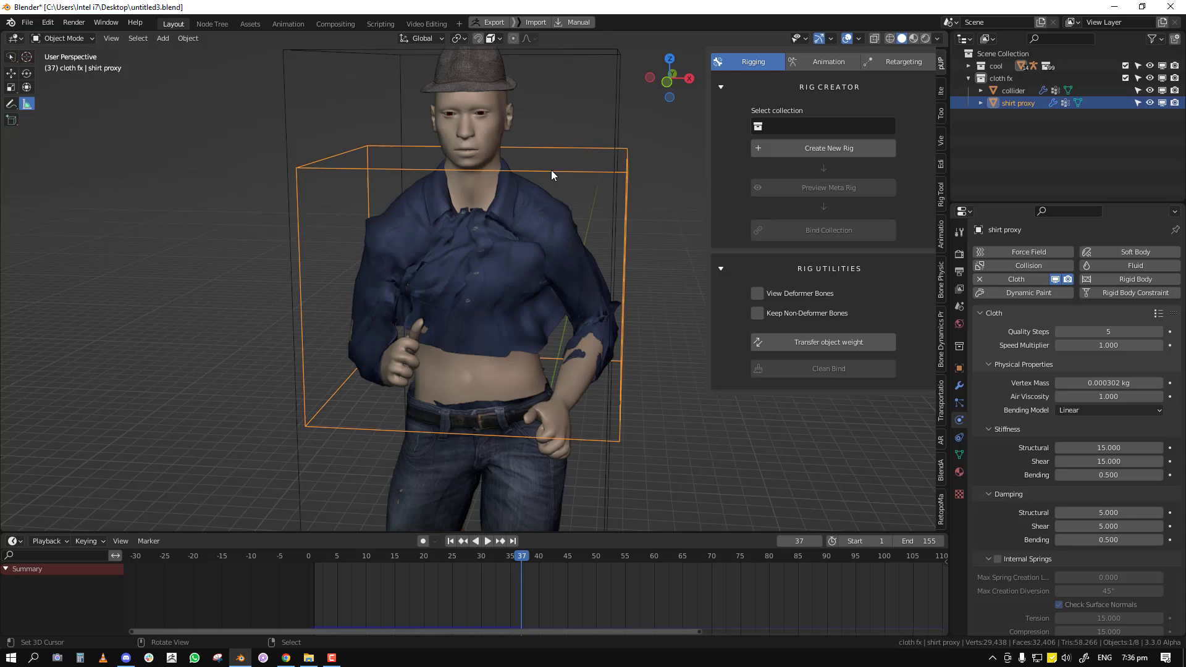
left_click(1060, 382)
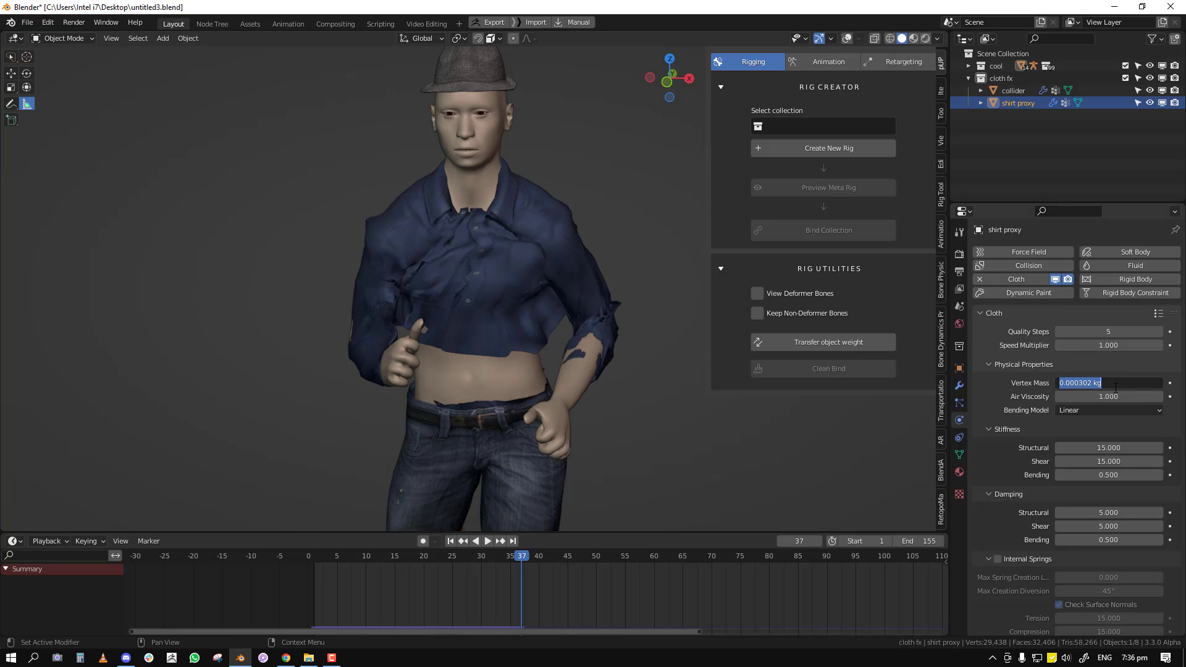
key("shift+Left")
key("space")
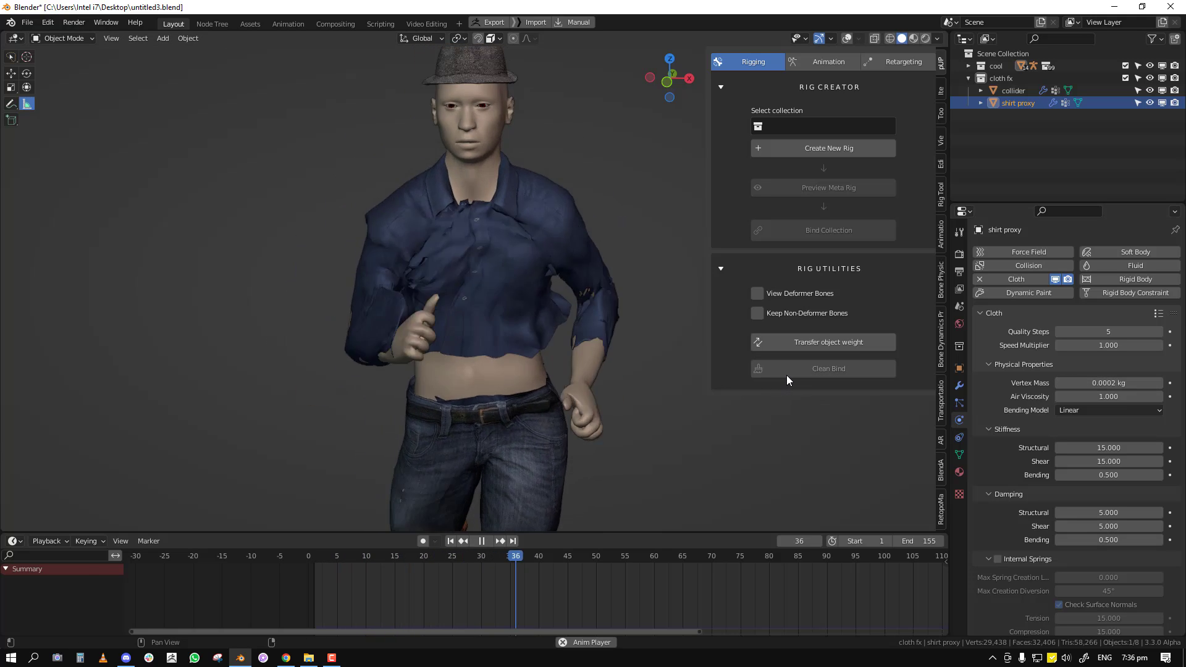
middle_click_drag(717, 402, 780, 399)
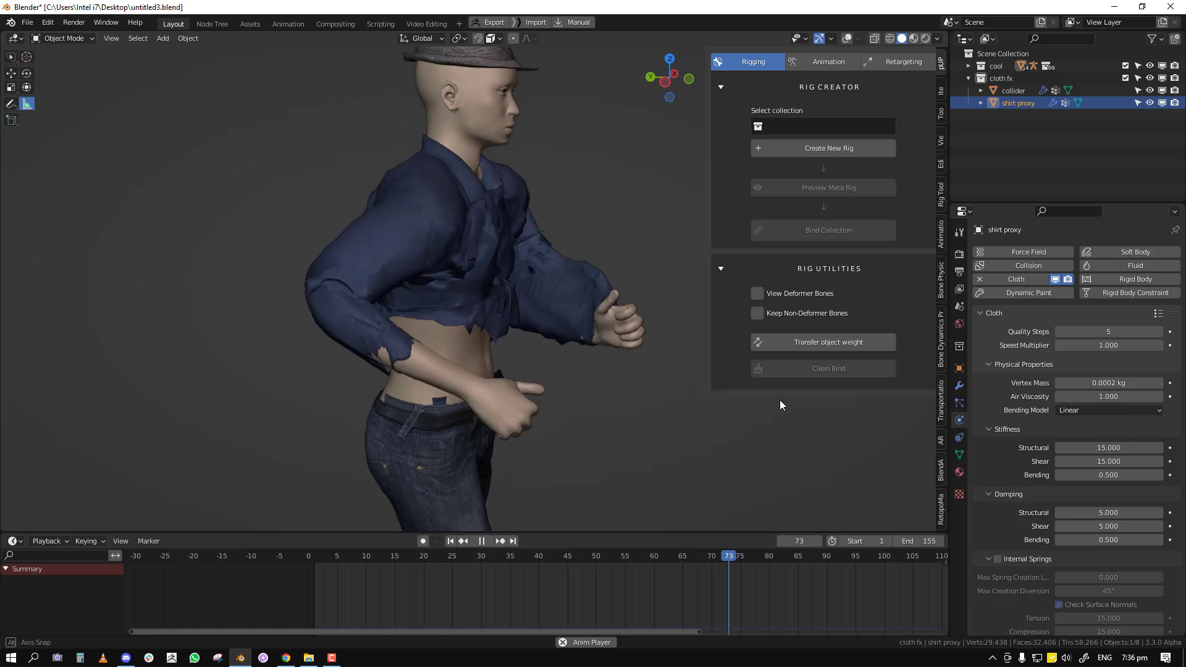
key("space")
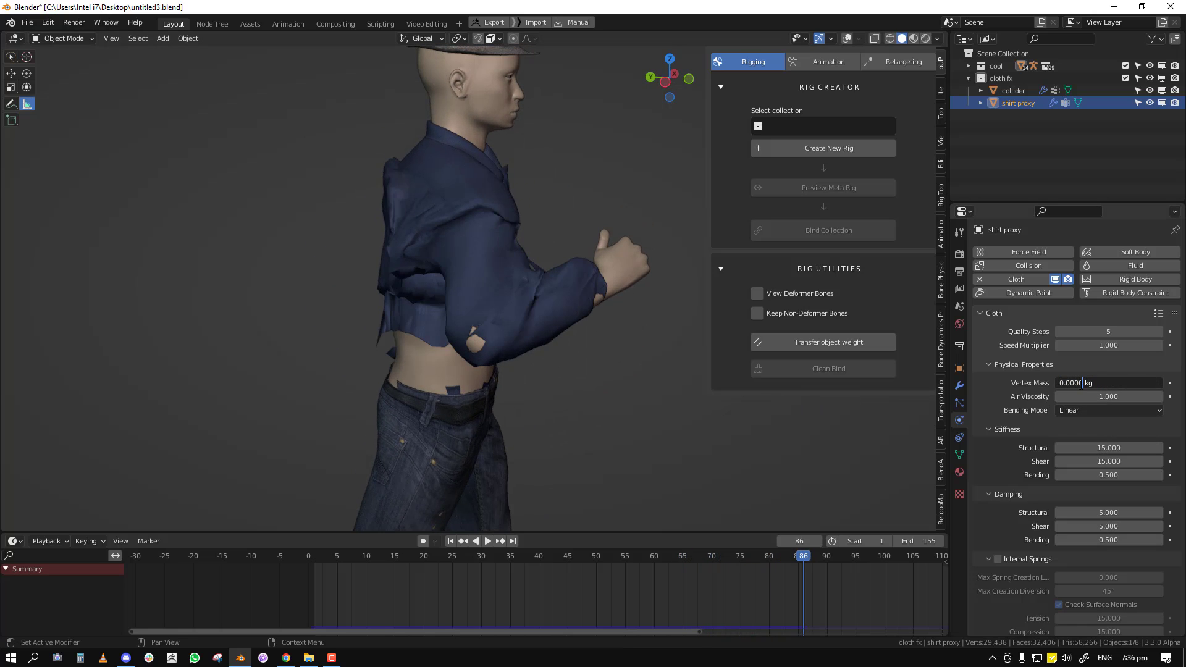
Set the shirt proxy's vertex mass to 0.000002 kg, replay the simulation and return to frame 1
key("shift+Left")
key("space")
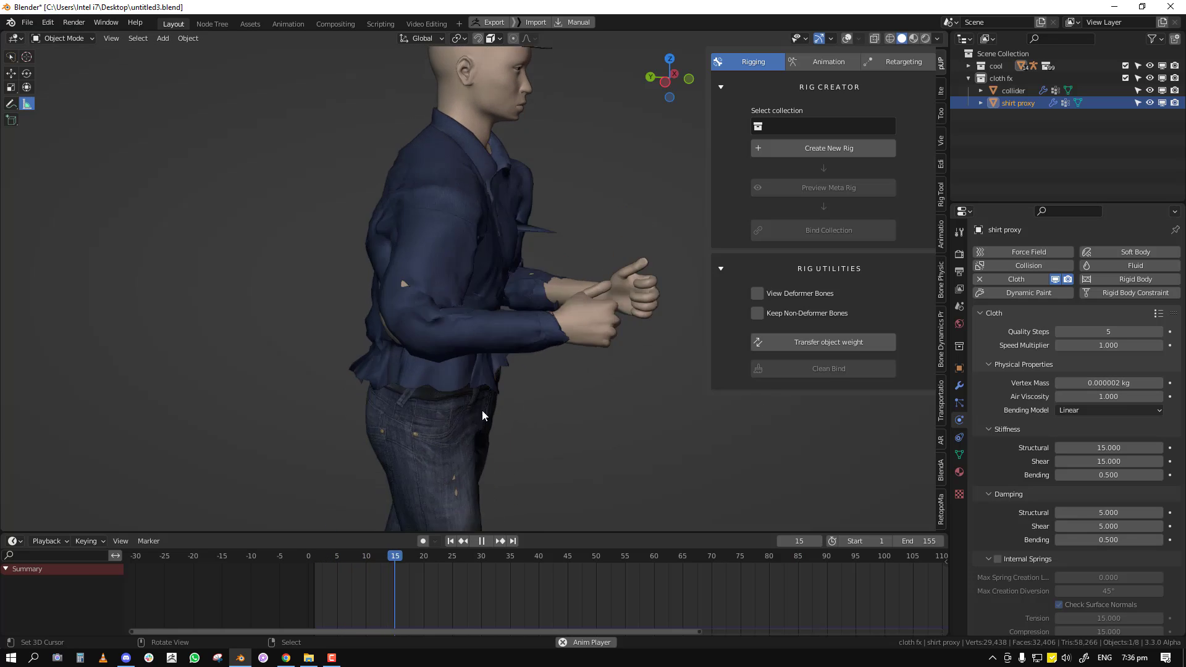
middle_click_drag(482, 410, 421, 362)
key("Escape")
left_click(420, 362)
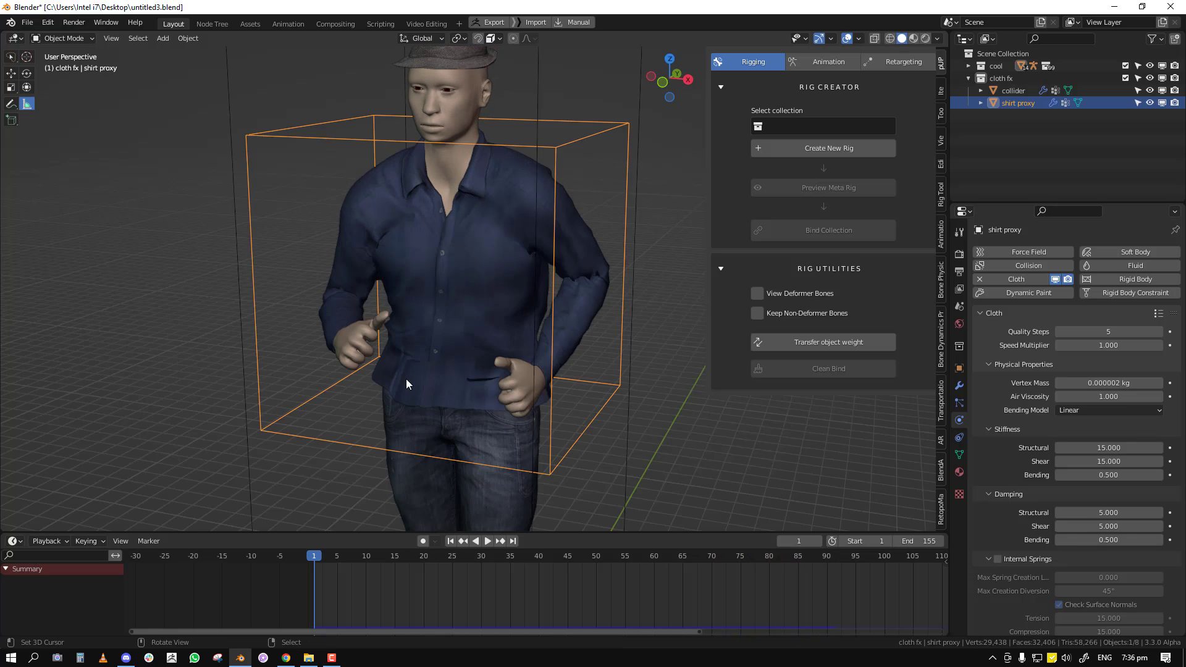
Select the vertices of both cuffs and the bottom hem of the shirt proxy and assign them to the pin vertex group with weight 1
key("Tab")
key("KP_1")
mouse_move(537, 431)
middle_mouse_down()
mouse_move(580, 450)
mouse_move(596, 439)
mouse_move(532, 387)
mouse_move(580, 417)
mouse_move(542, 432)
mouse_move(542, 468)
middle_mouse_up()
key("shift+z")
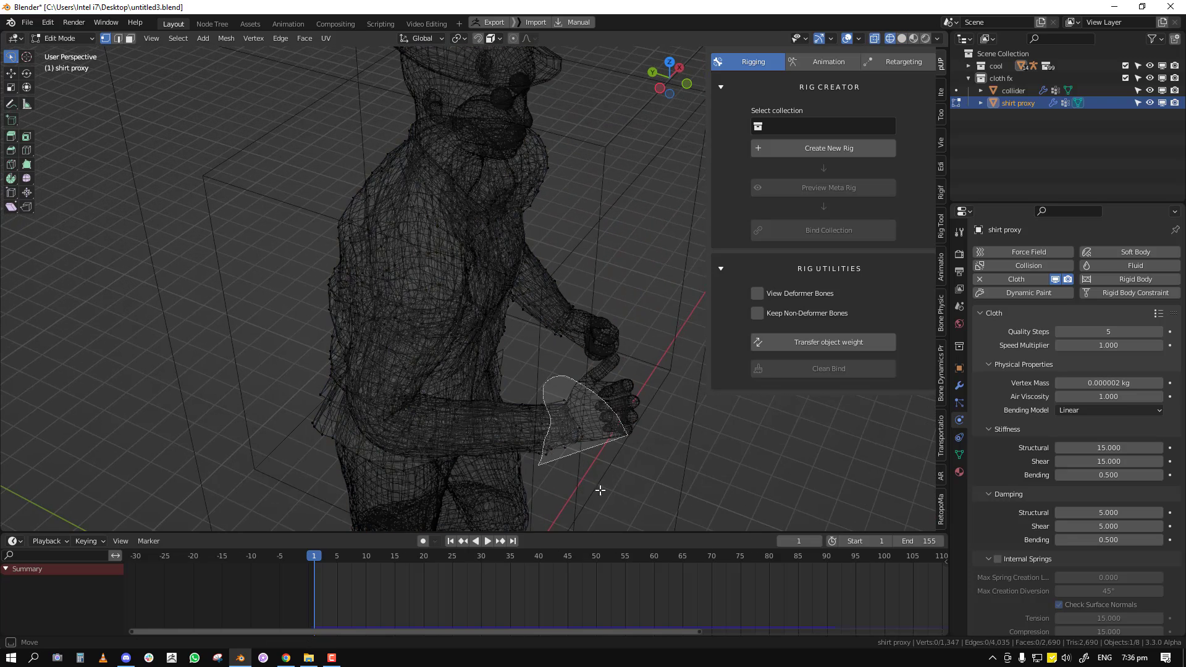
middle_click_drag(528, 434, 542, 424)
left_click_drag(479, 539, 931, 479, "ctrl")
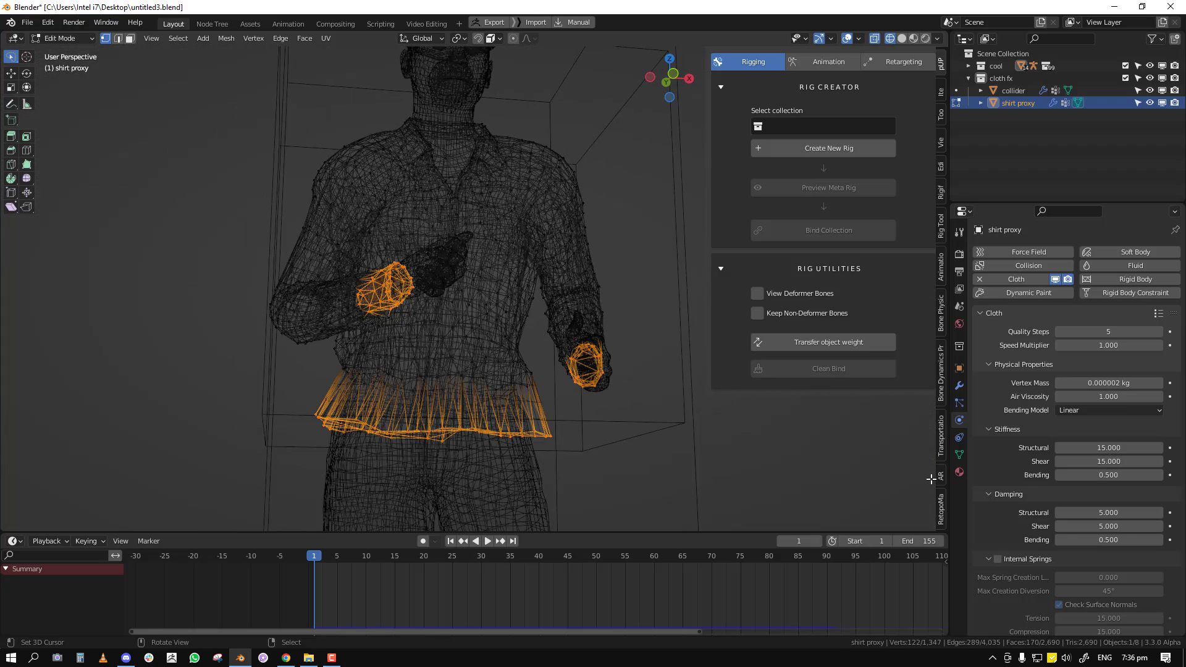
left_click(959, 455)
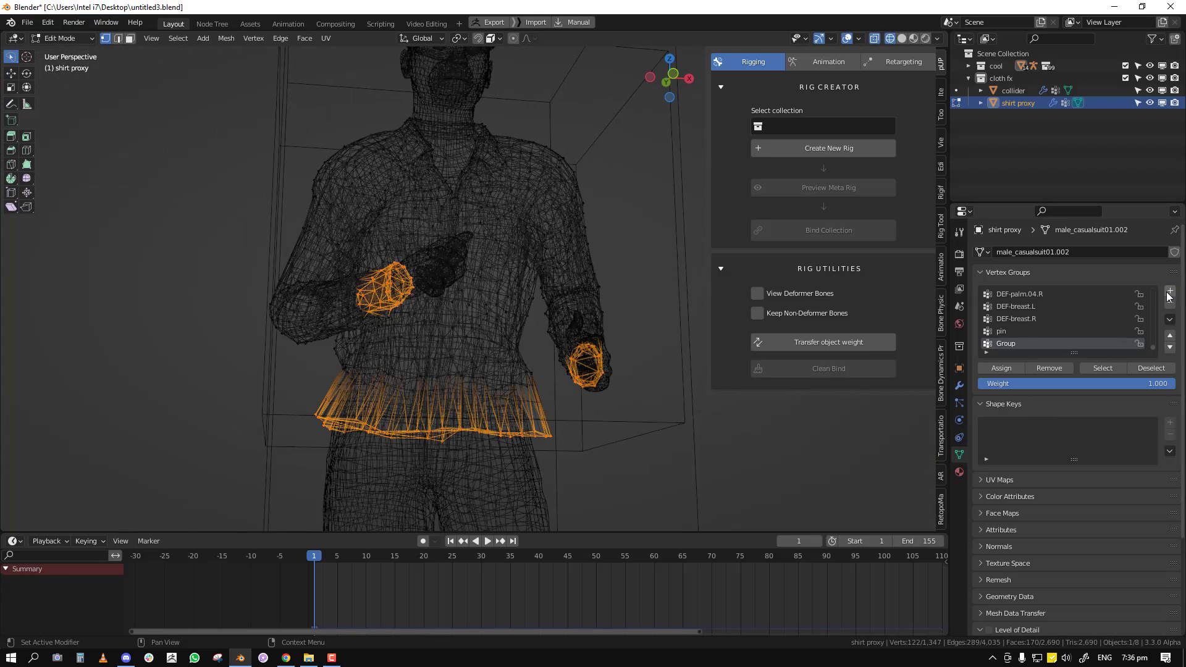
left_click(1006, 372)
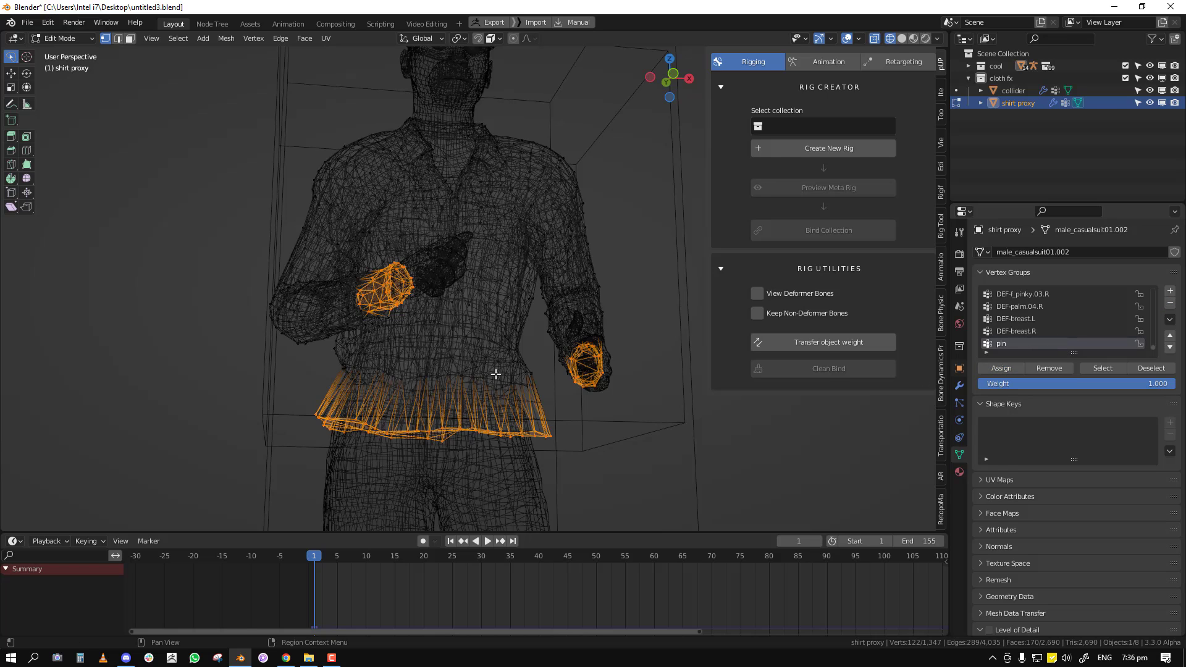
Inspect the pin group weights on the isolated shirt proxy in Weight Paint mode
key("Tab")
scroll(480, 373, "down", 1)
key("shift+z")
mouse_move(479, 373)
middle_mouse_down()
mouse_move(480, 394)
mouse_move(494, 376)
mouse_move(614, 344)
mouse_move(598, 273)
middle_mouse_up()
key("ctrl+Tab")
left_click(399, 325)
key("KP_Divide")
scroll(544, 329, "up", 1)
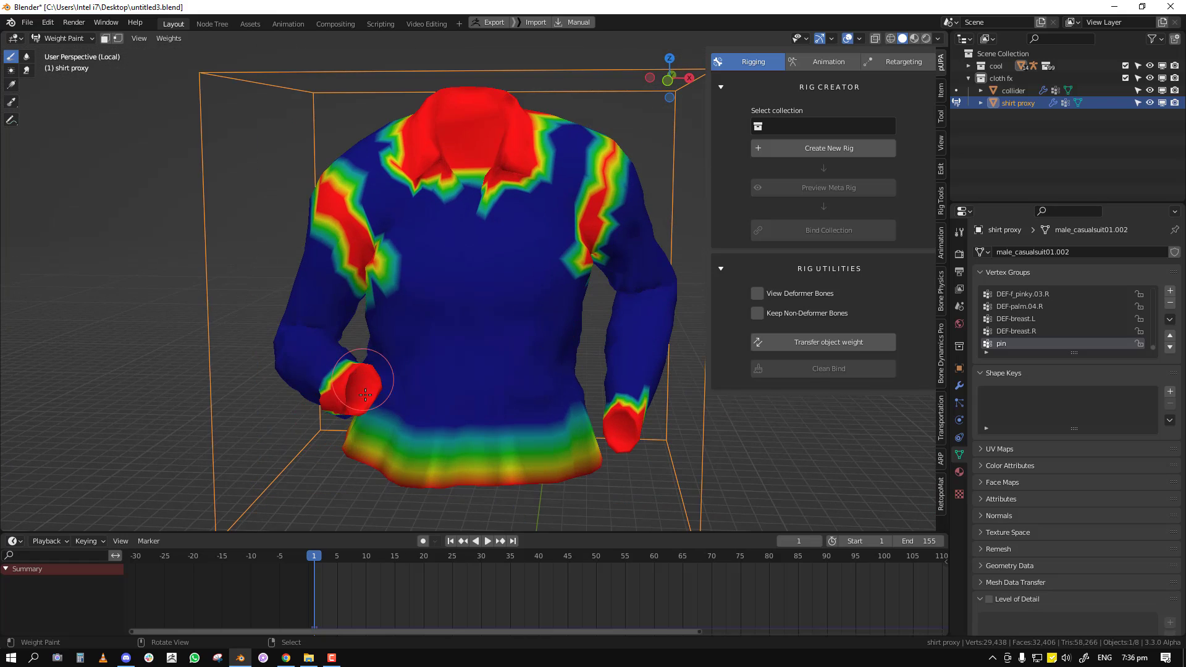
middle_click_drag(391, 396, 394, 378)
key("KP_Divide")
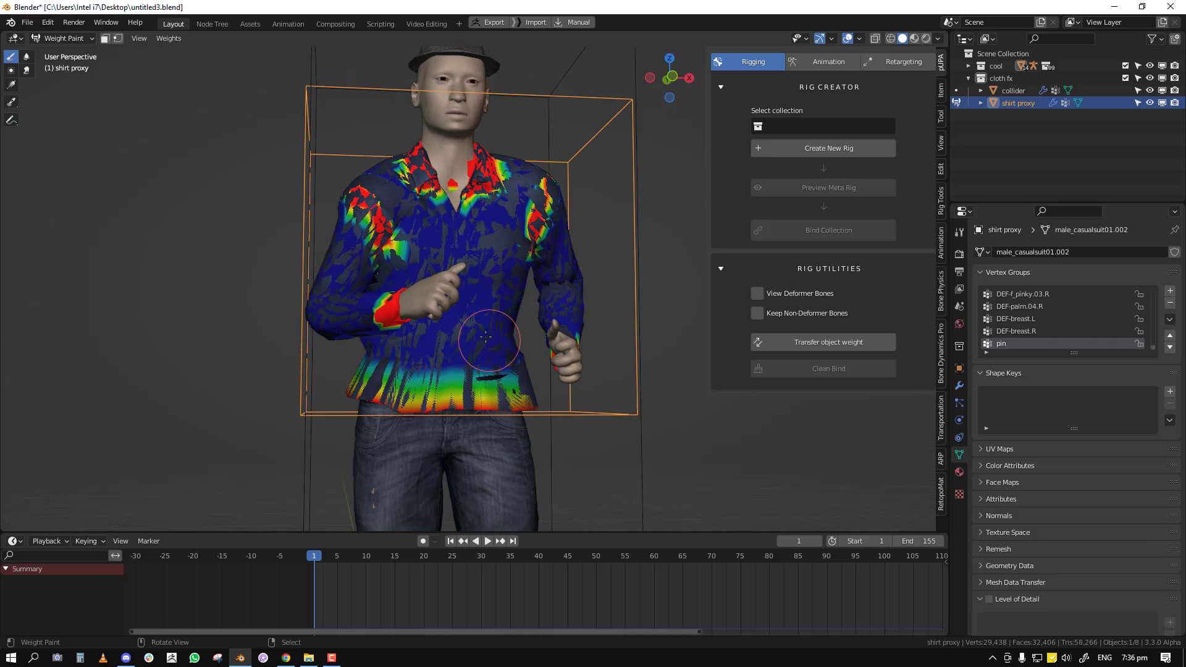
Return to Object Mode and play the cloth simulation from the front view up to frame 89
key("ctrl+Tab")
key("space")
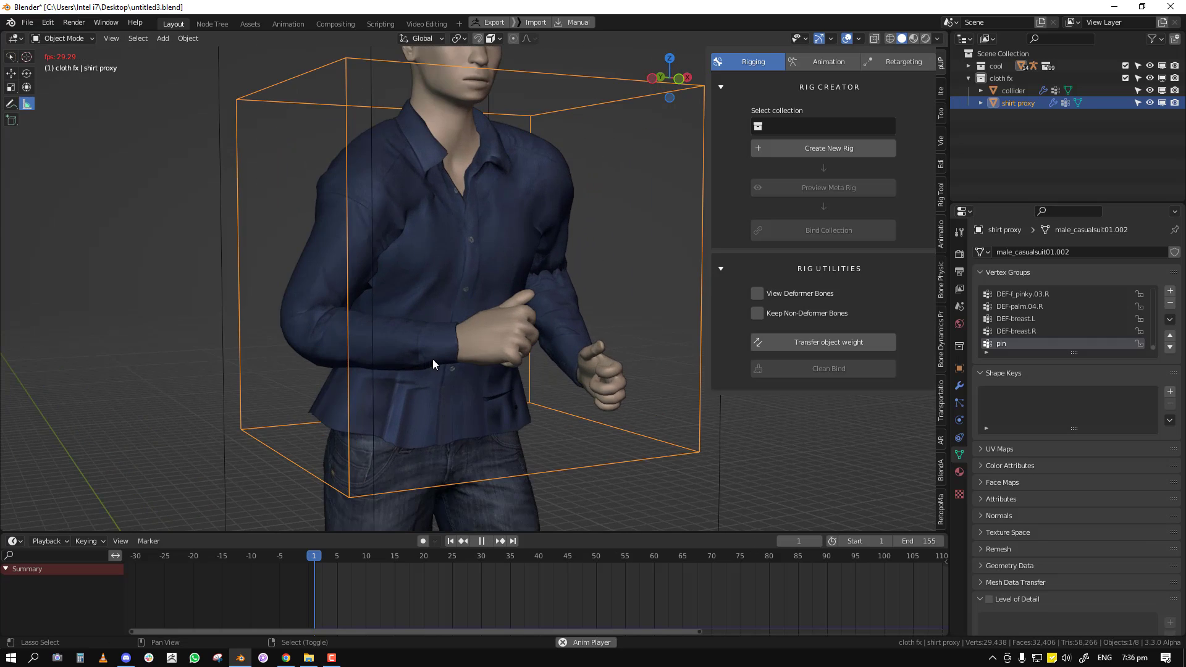
key("KP_1")
scroll(481, 337, "up", 5)
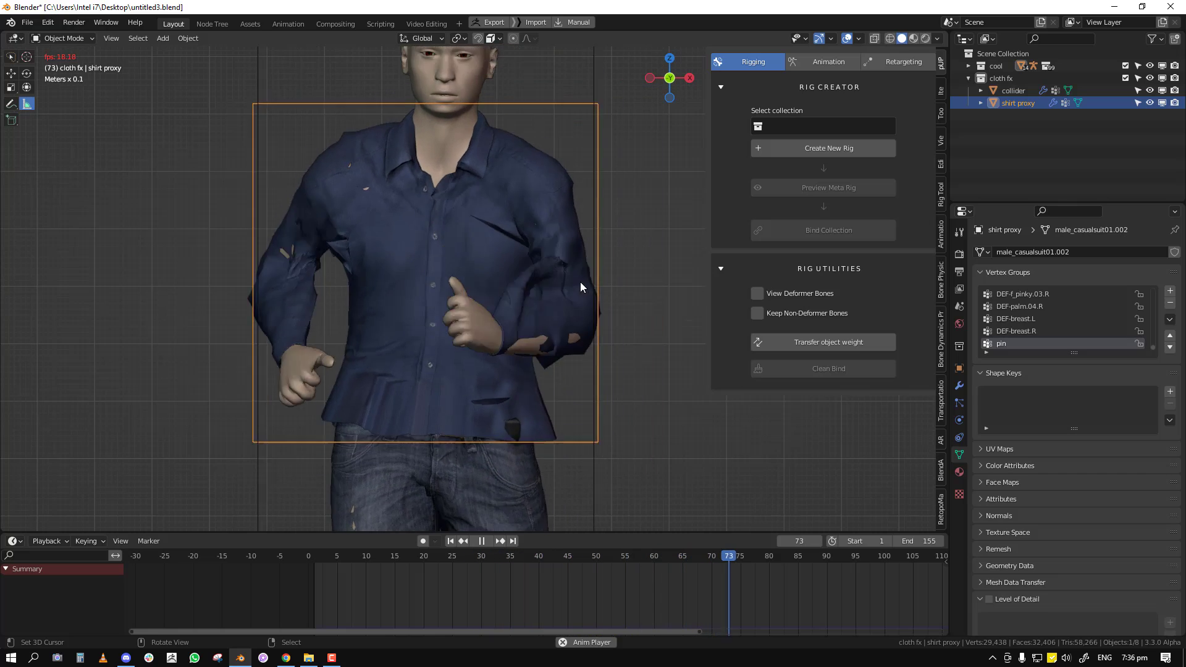
key("space")
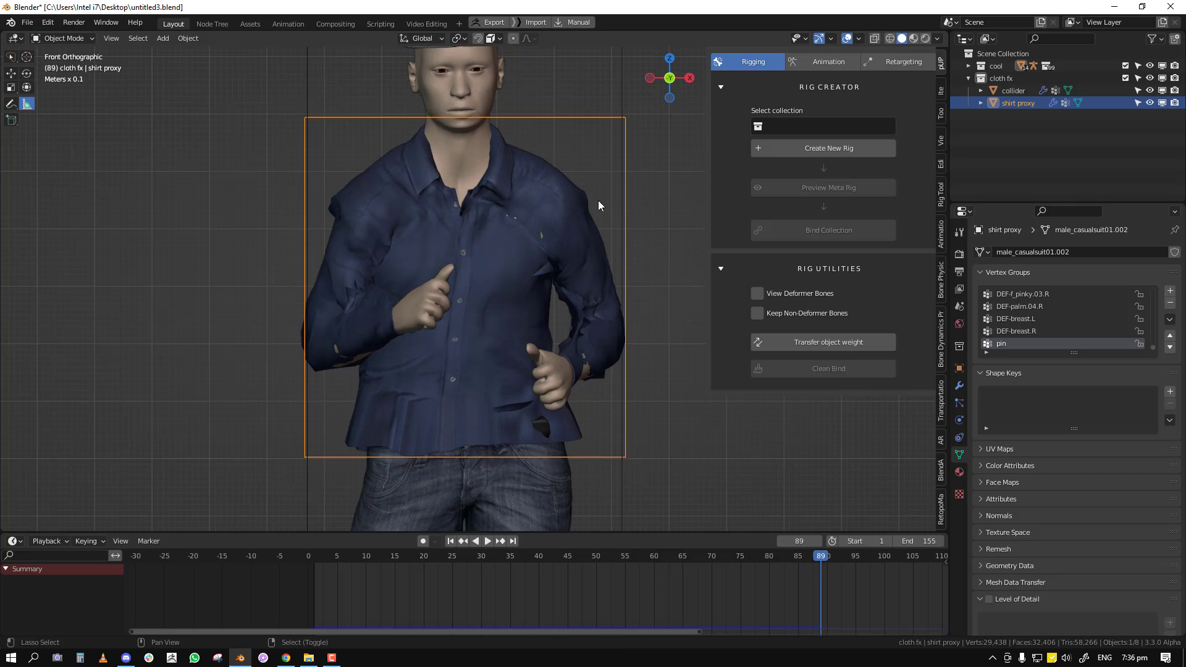
Apply the Leather cloth preset to the shirt proxy and replay the simulation from the first frame
left_click(958, 419)
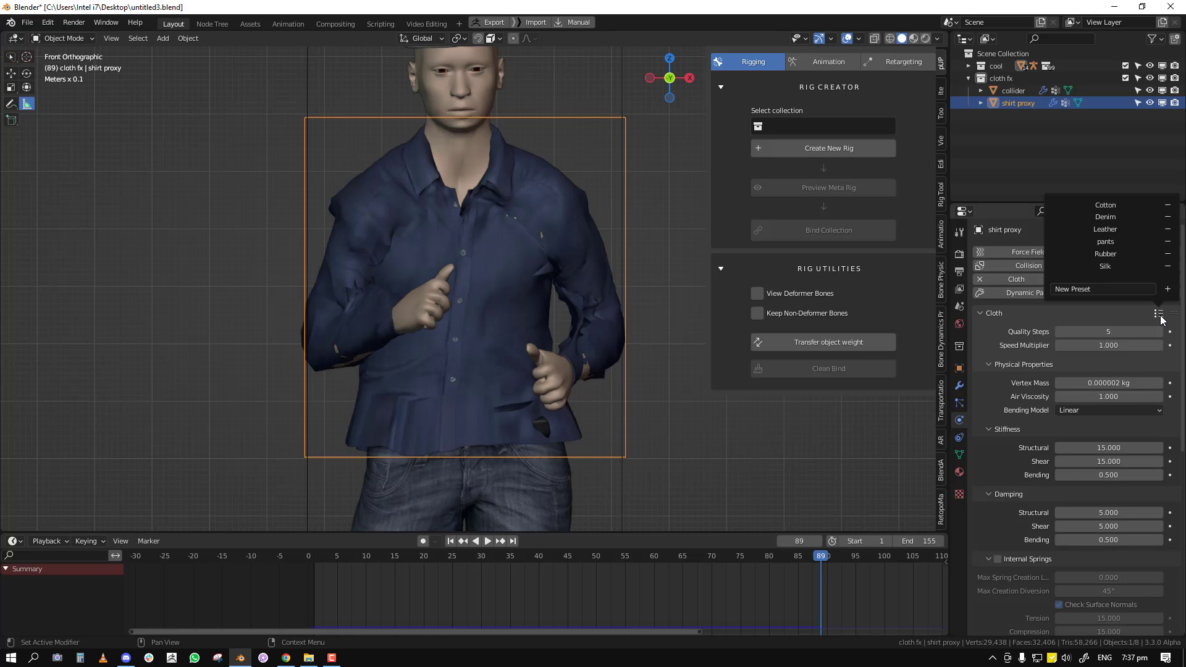
key("space")
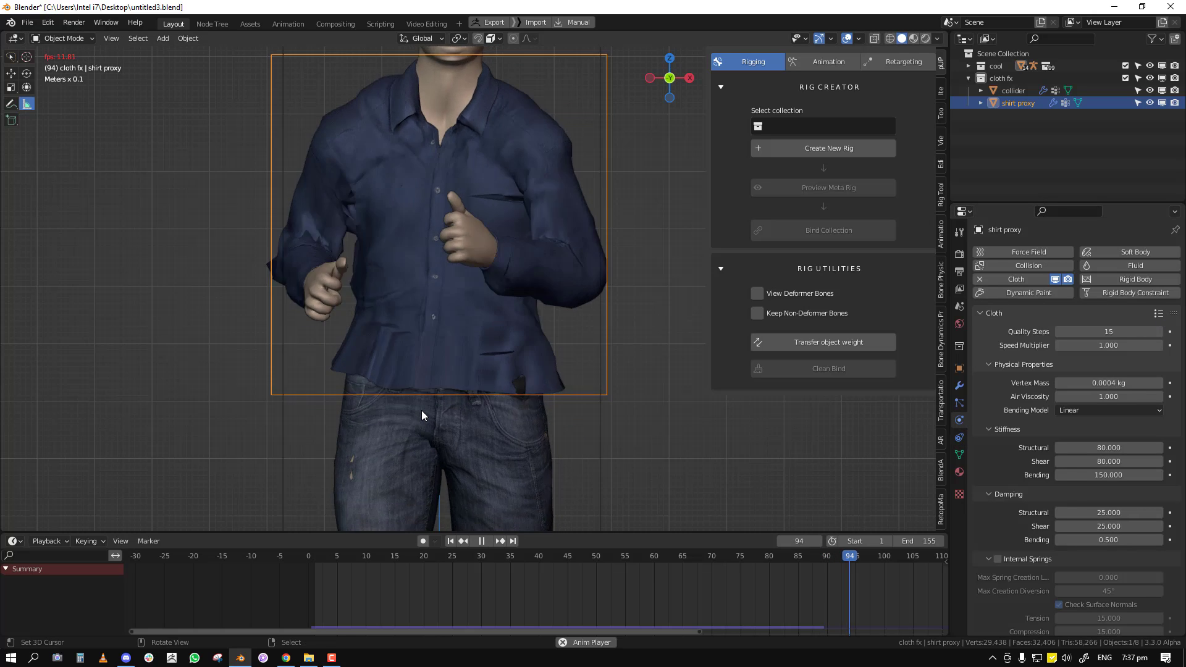
key("shift+Left")
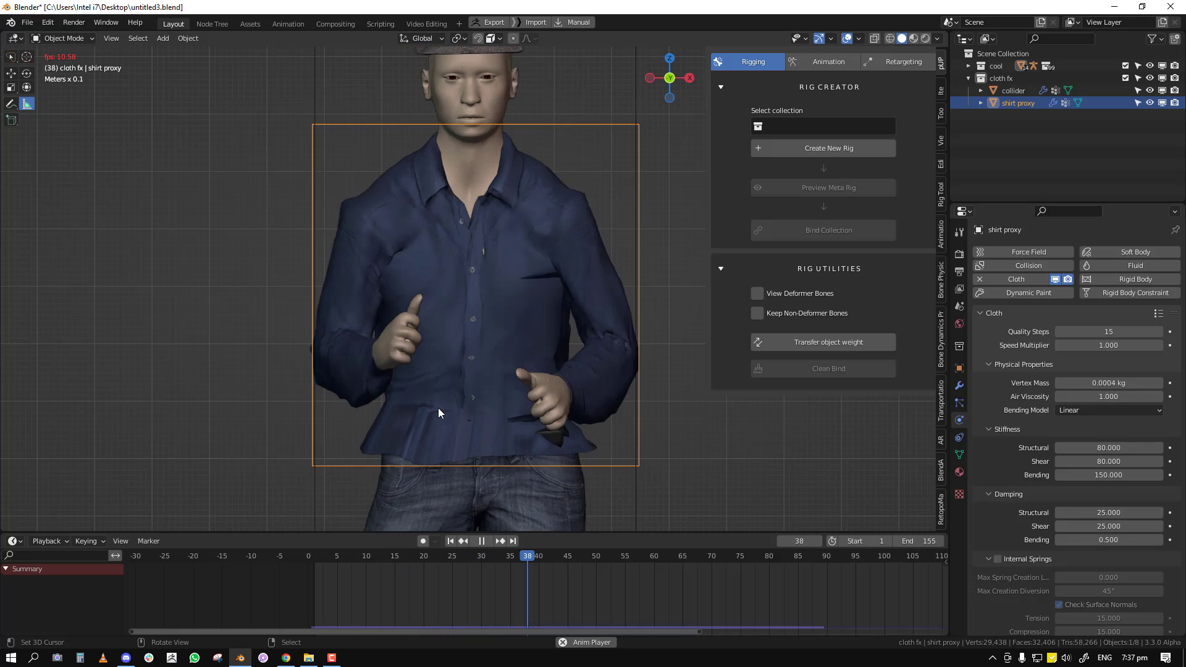
Set the shirt proxy's vertex mass to 0.00002 kg
left_click(1083, 383)
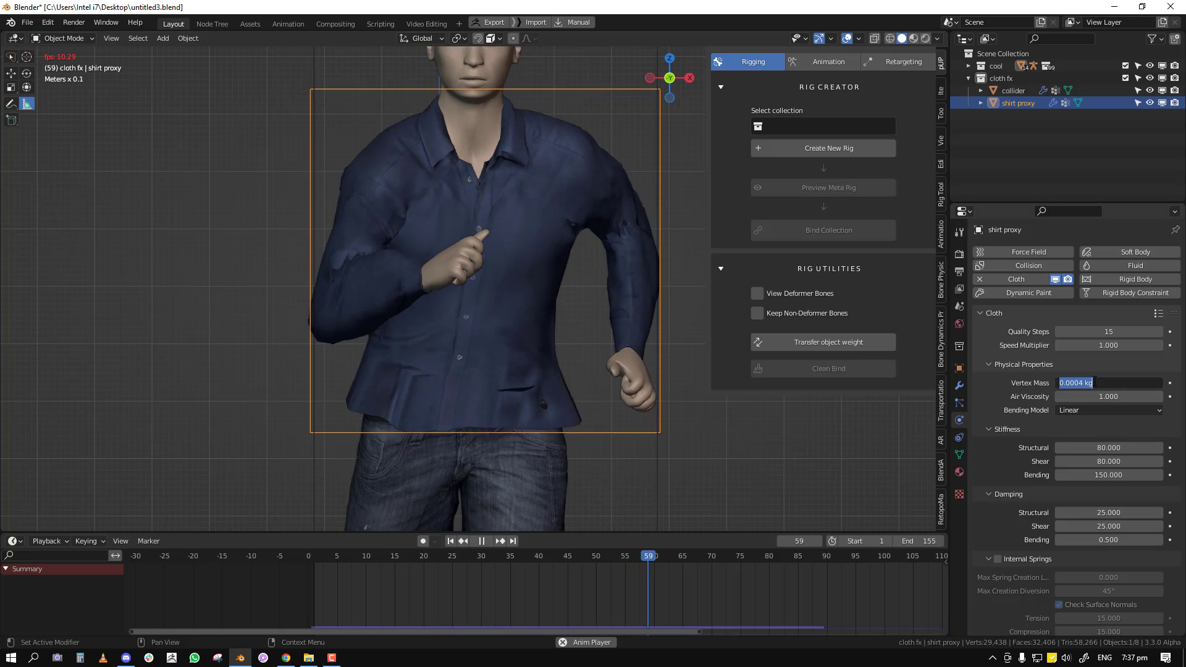
left_click(1082, 383)
key("BackSpace")
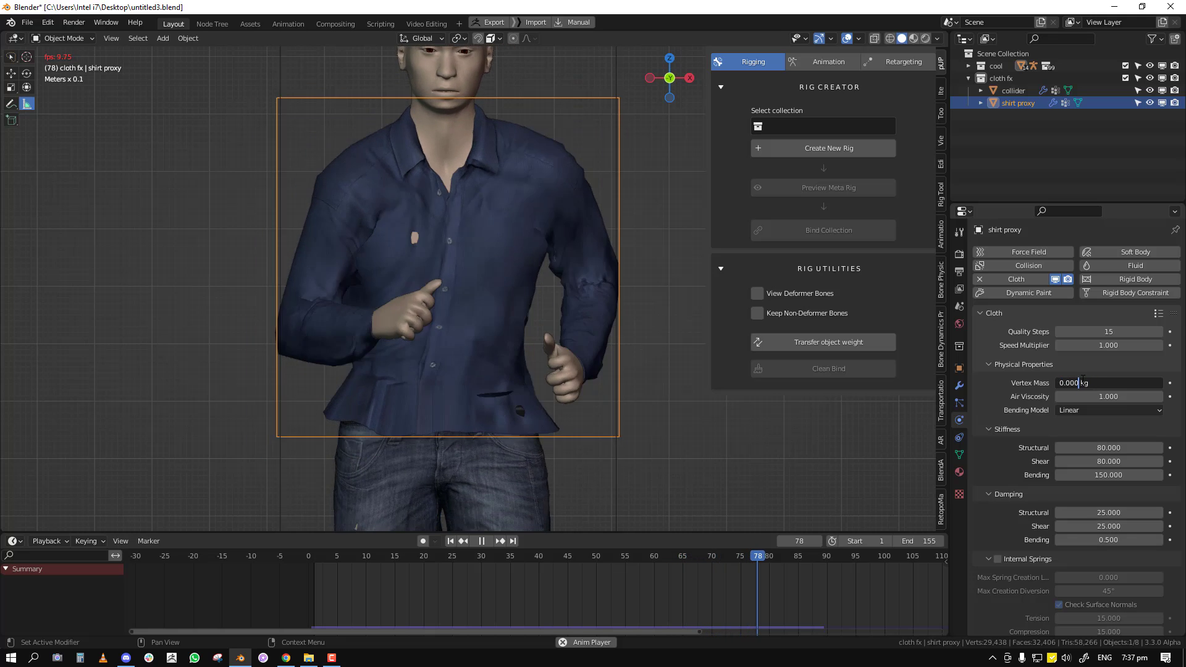
type("02")
key("Return")
Delete the Corrective Smooth modifier from the shirt mesh and view the playing animation with the whole upper body in frame
left_click(456, 292)
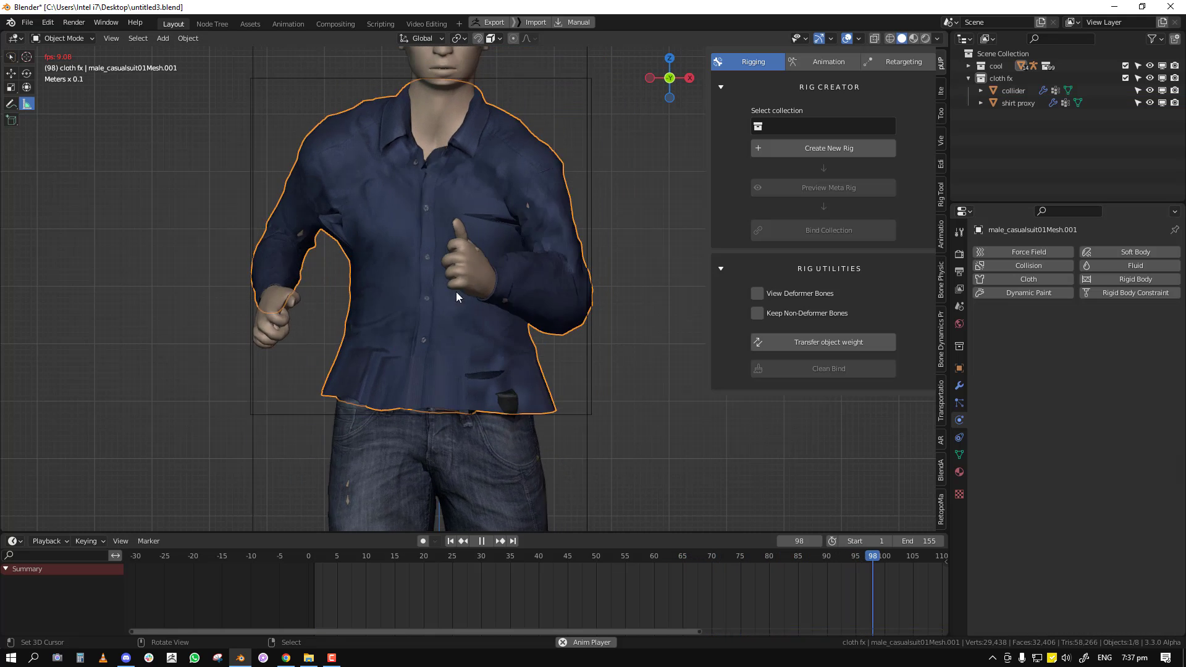
left_click(965, 385)
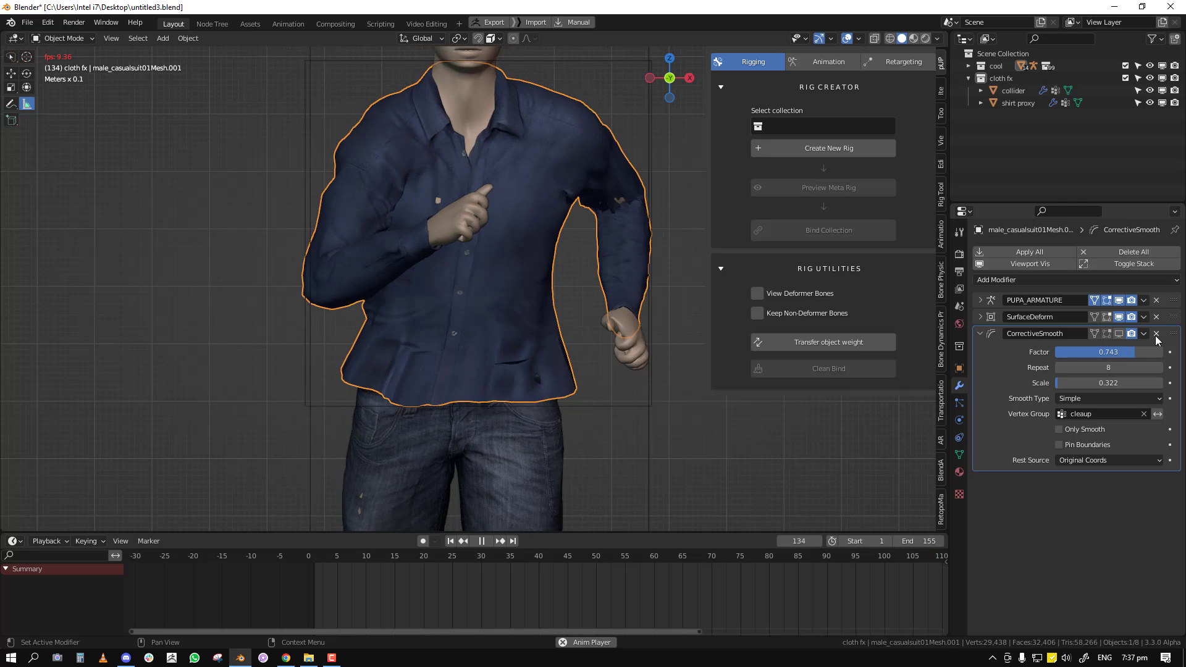
left_click(1156, 333)
key("shift+alt+z")
key("shift+alt+z")
scroll(470, 383, "down", 5)
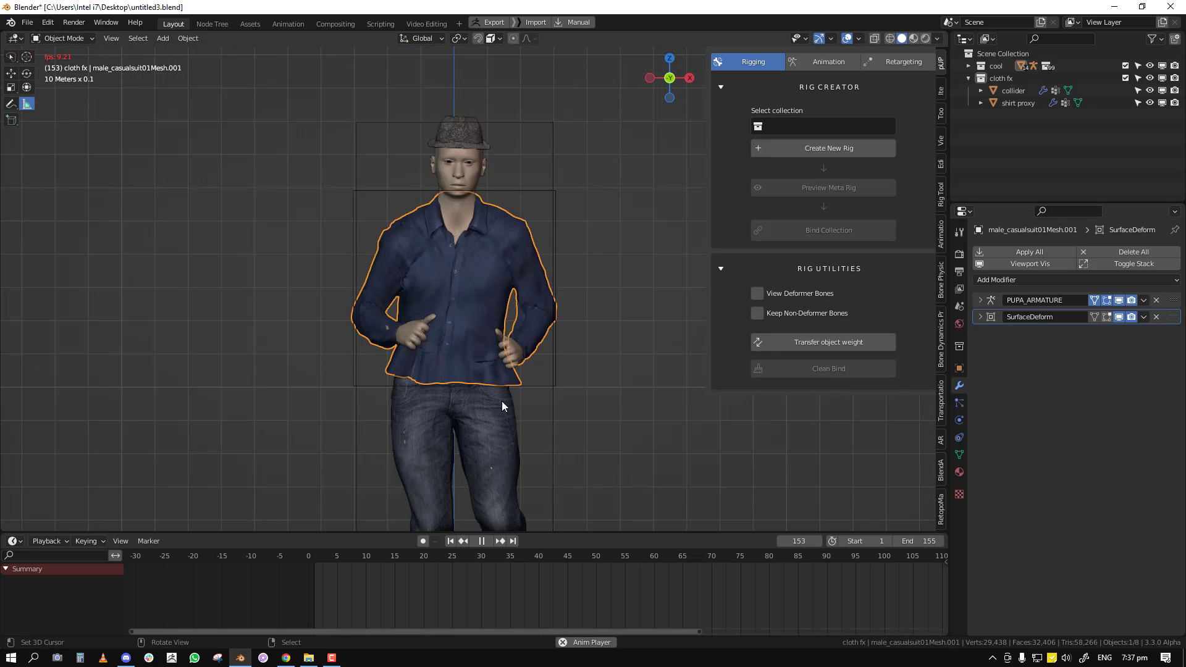
Stop playback, set the shirt proxy's cloth quality steps to 6 and restart the simulation
key("space")
left_click(539, 207)
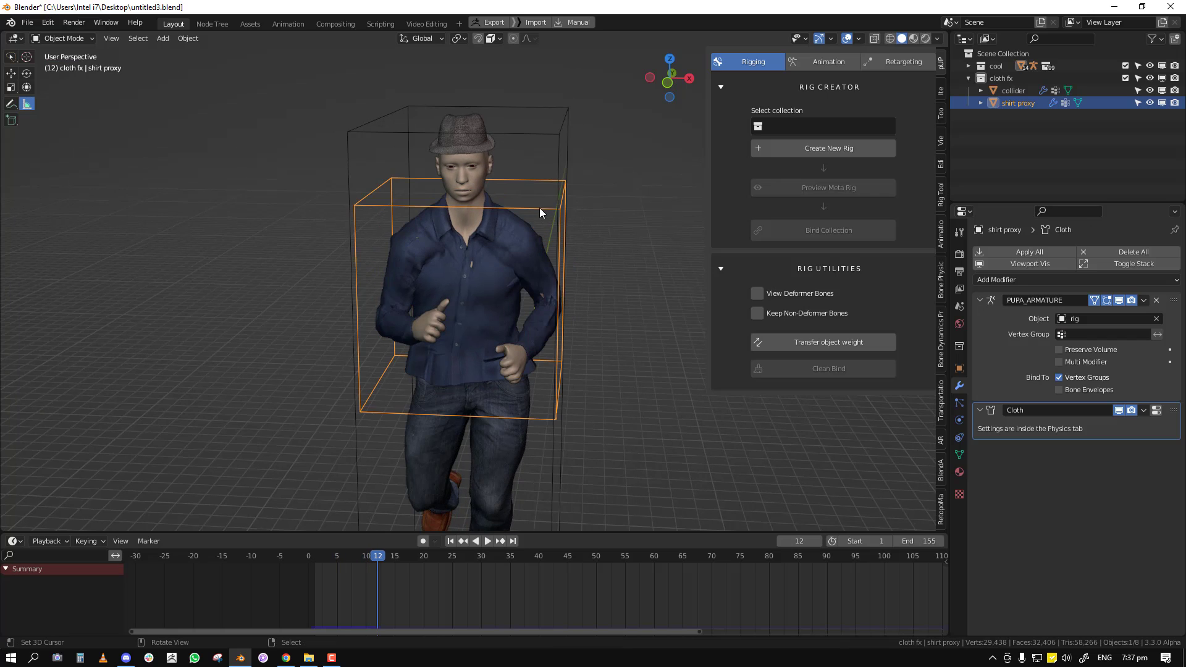
left_click(958, 421)
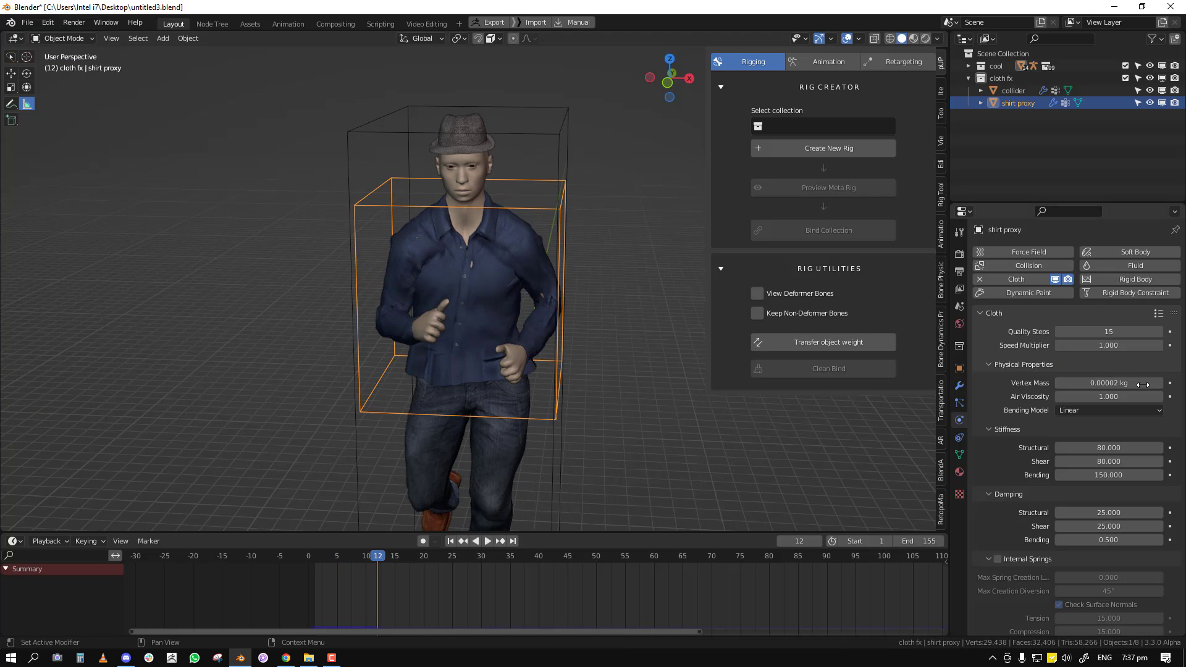
key("Return")
key("space")
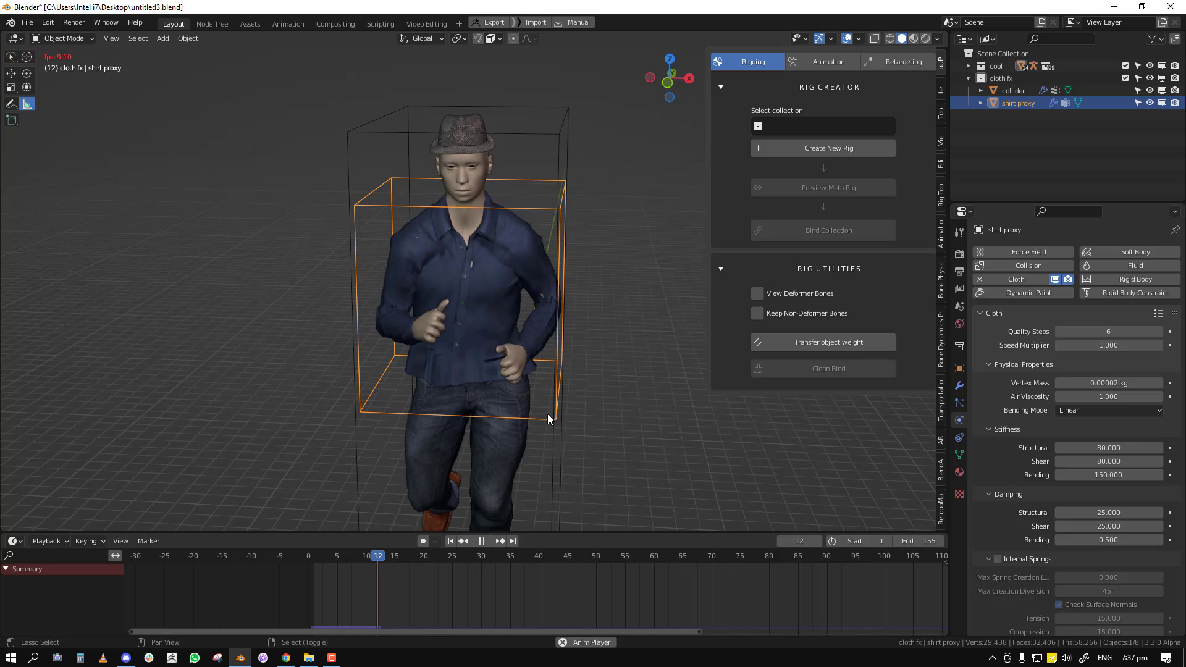
Stop playback, add a Smooth Corrective modifier to the shirt mesh and play the animation again to check it
scroll(592, 429, "up", 1)
middle_click_drag(558, 441, 527, 450)
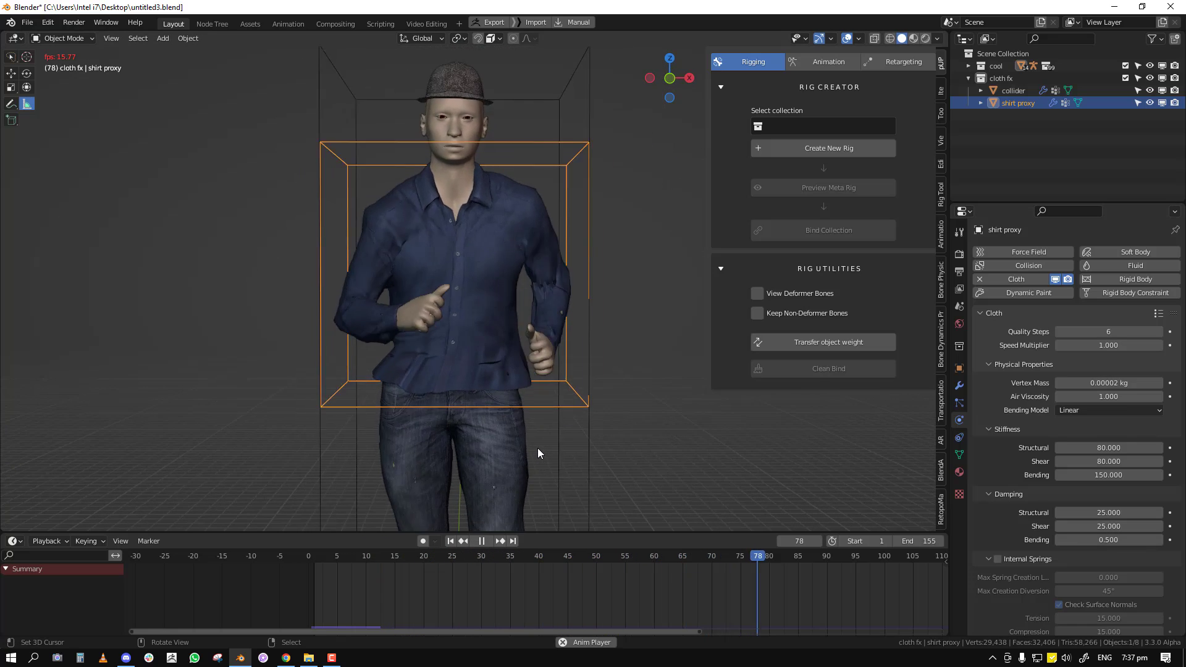
key("space")
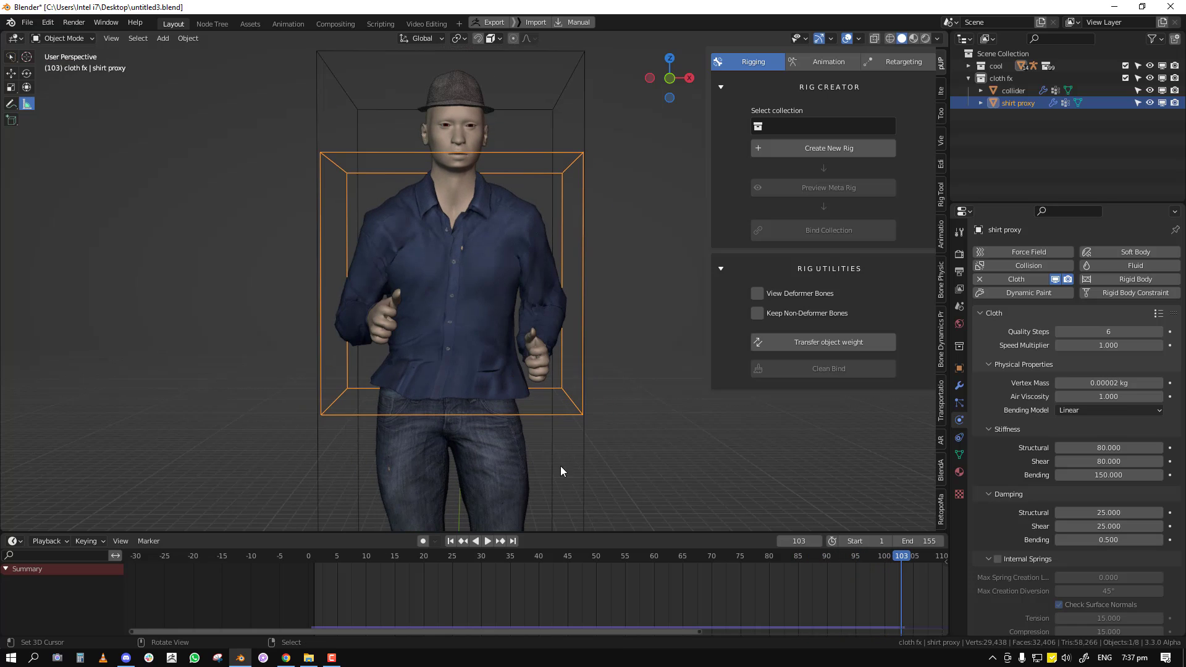
key("shift+alt+z")
left_click(540, 290)
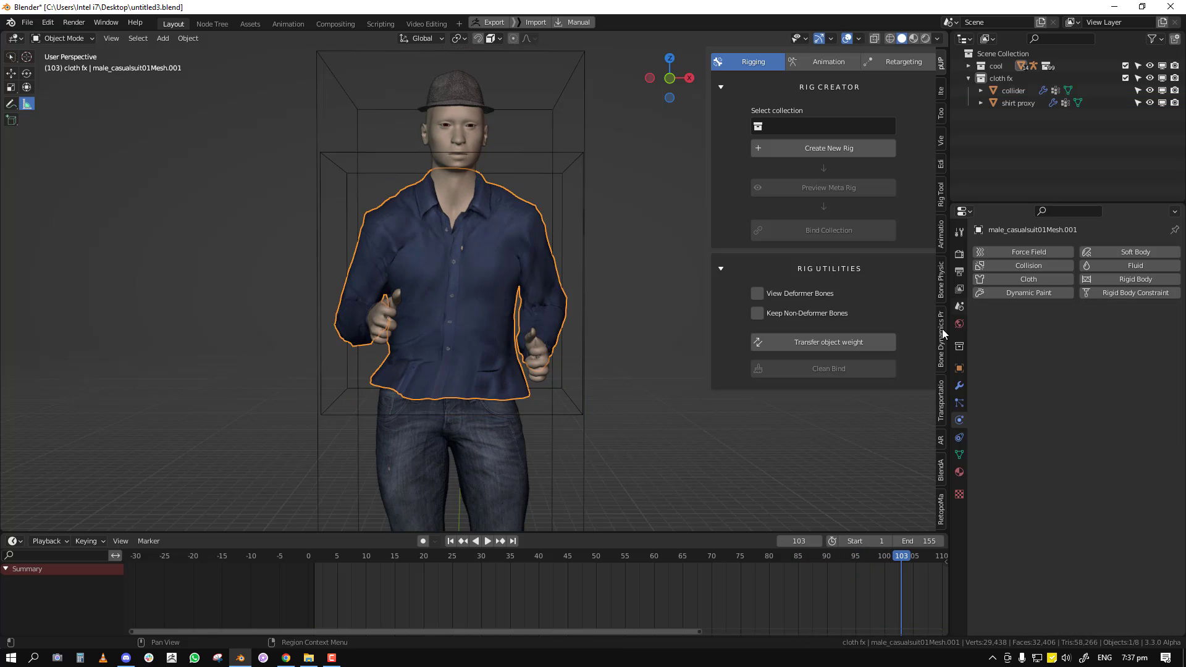
left_click(960, 386)
left_click(1102, 281)
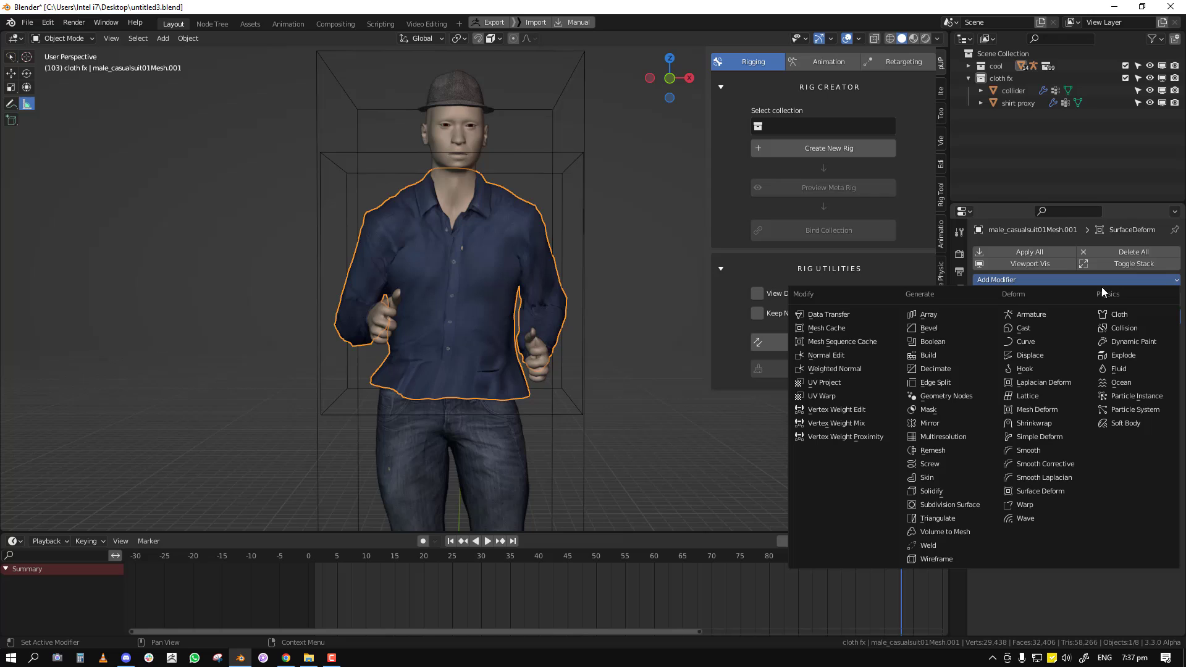
left_click(1045, 464)
key("space")
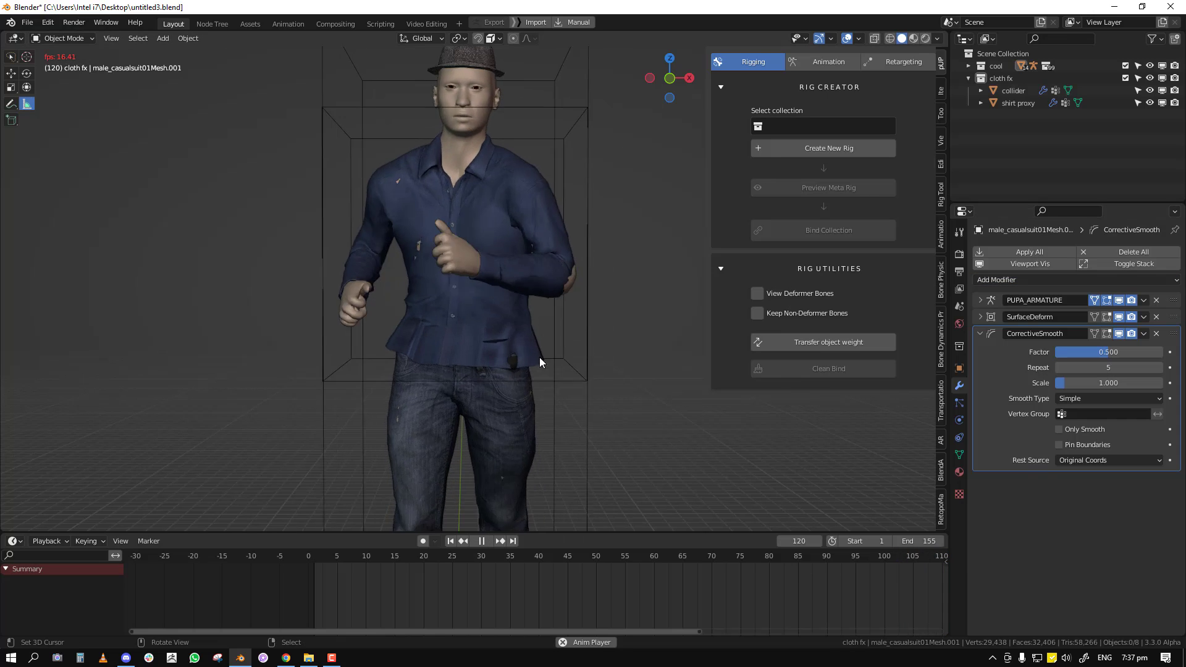
middle_click_drag(539, 357, 470, 381)
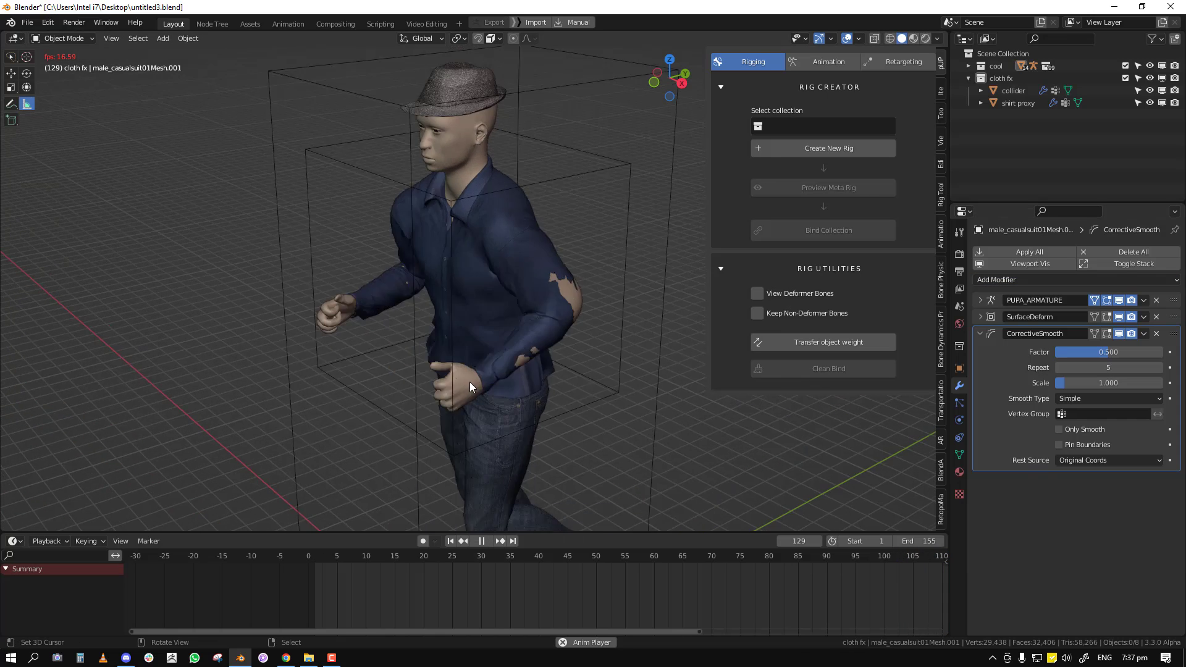
Set the collider's outer collision thickness to 0.6 and replay the animation to check the sleeves
left_click(692, 241)
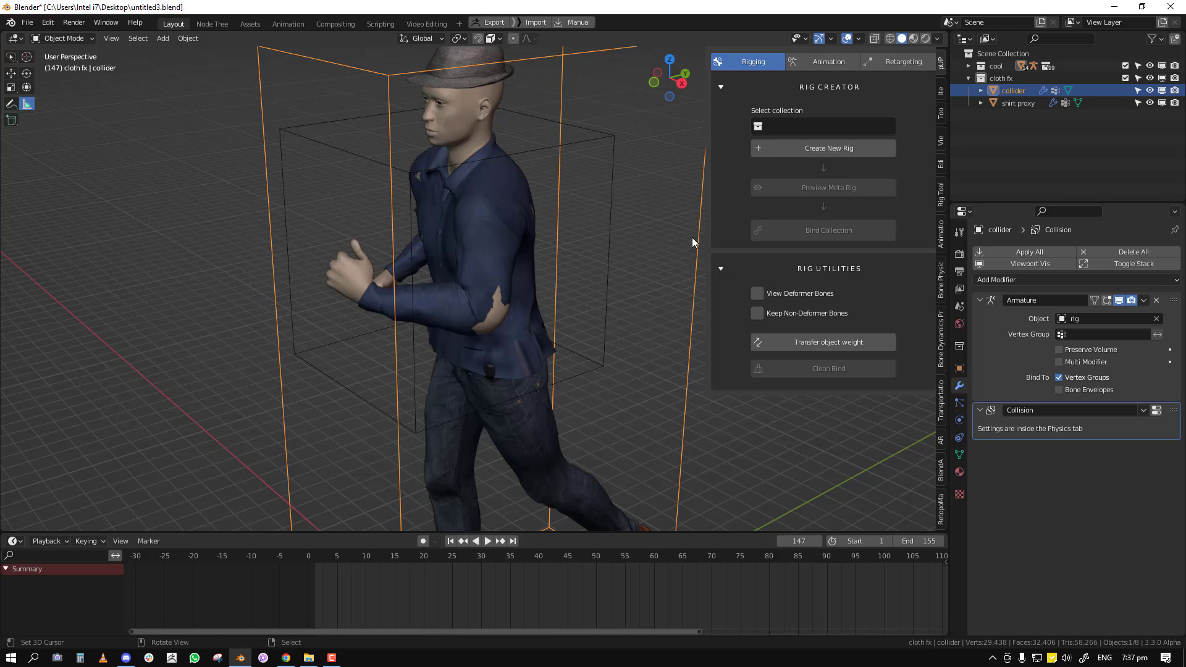
left_click(959, 423)
left_click(1115, 501)
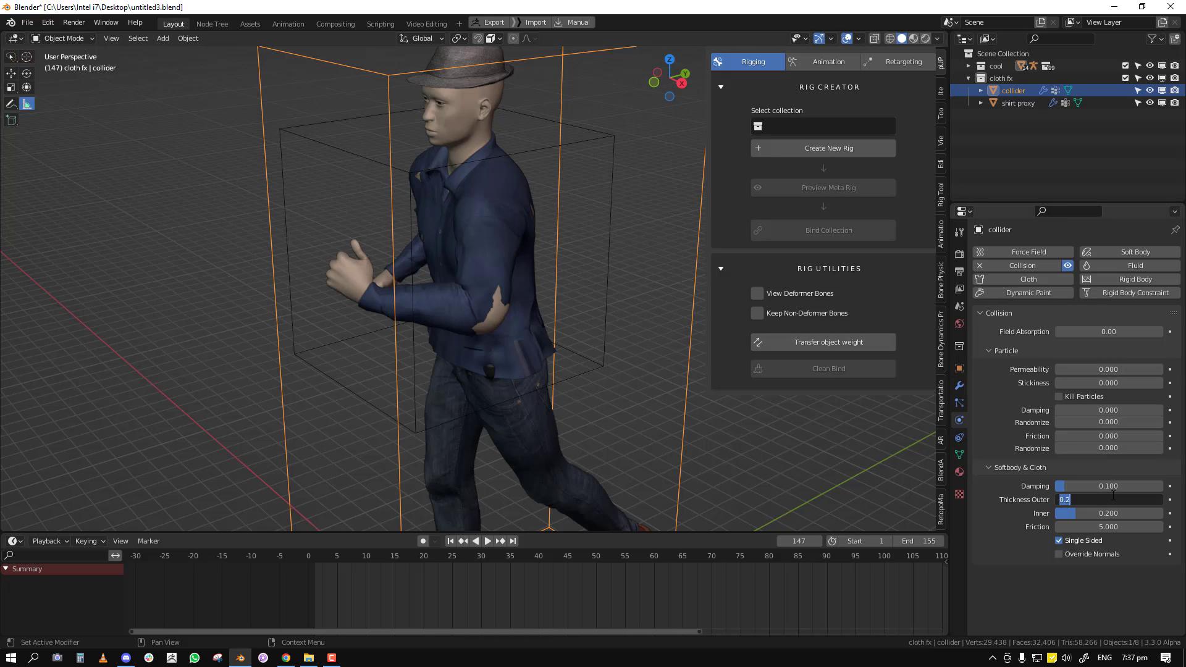
key("space")
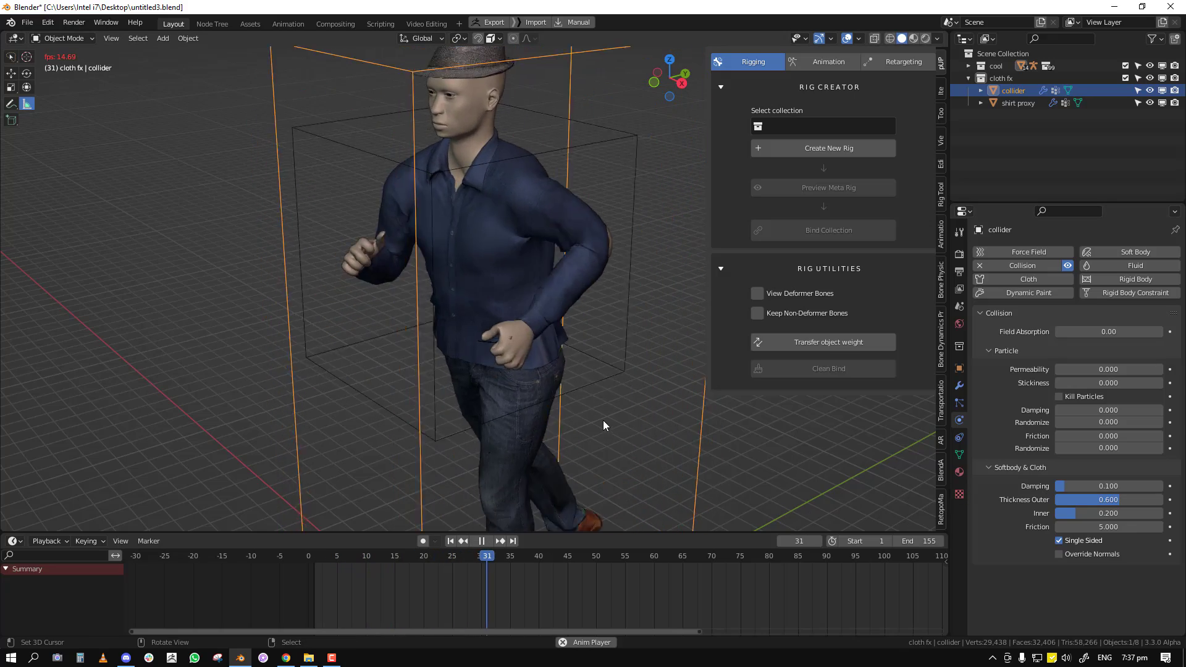
middle_click_drag(471, 427, 630, 417)
scroll(631, 417, "up", 1)
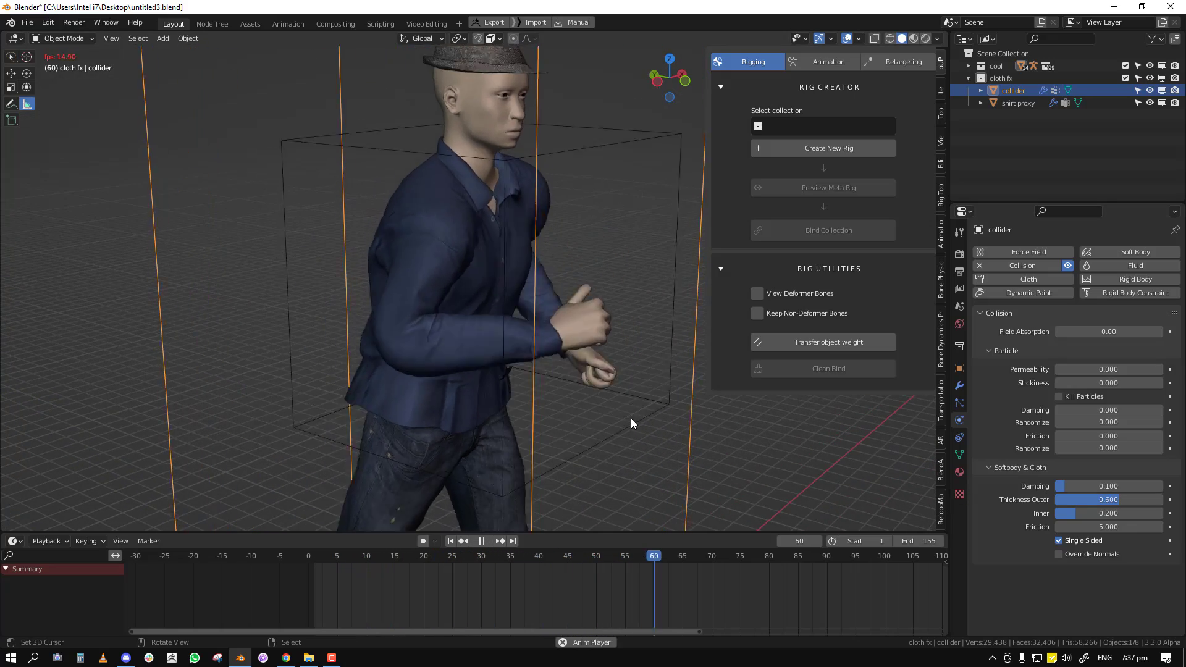
middle_click_drag(544, 376, 487, 384)
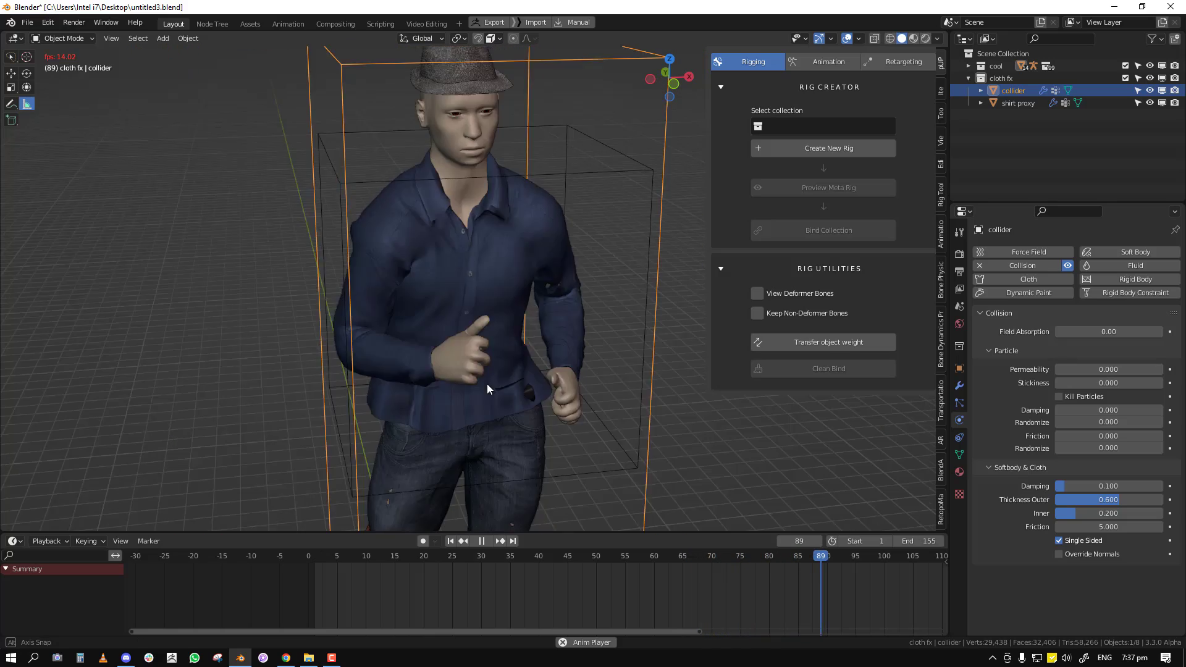
Set the shirt proxy's vertex mass to 0.0004 kg, replay the simulation and stop it with the elbow in side view
right_click(621, 127)
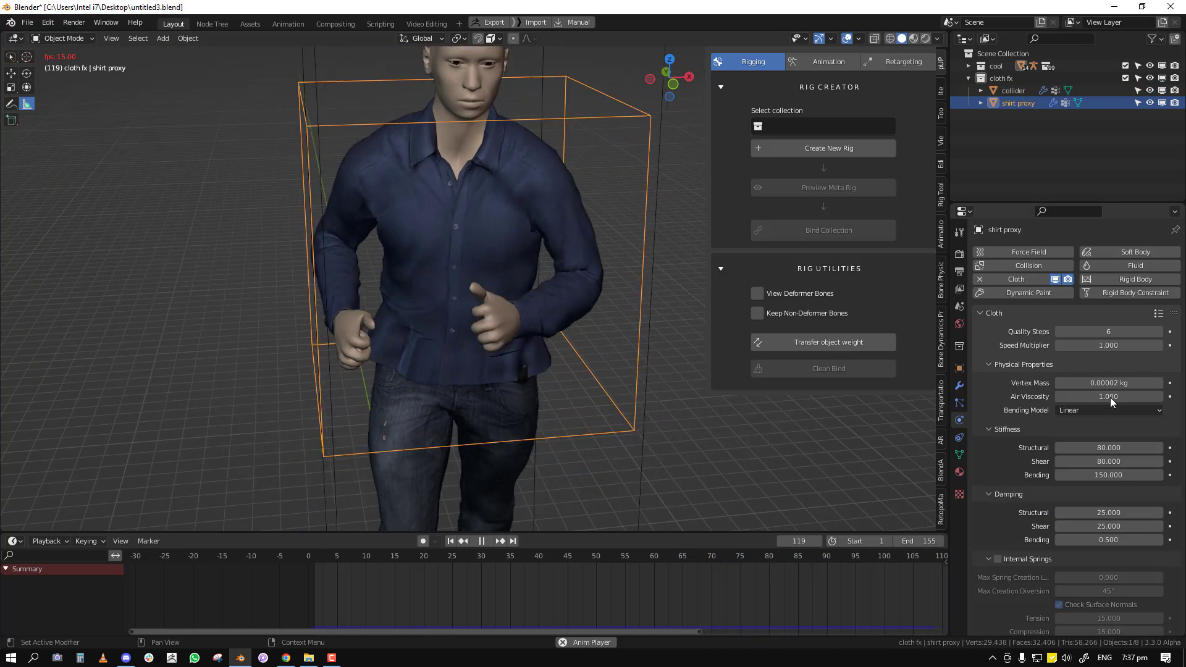
left_click(1084, 383)
type("0.0004")
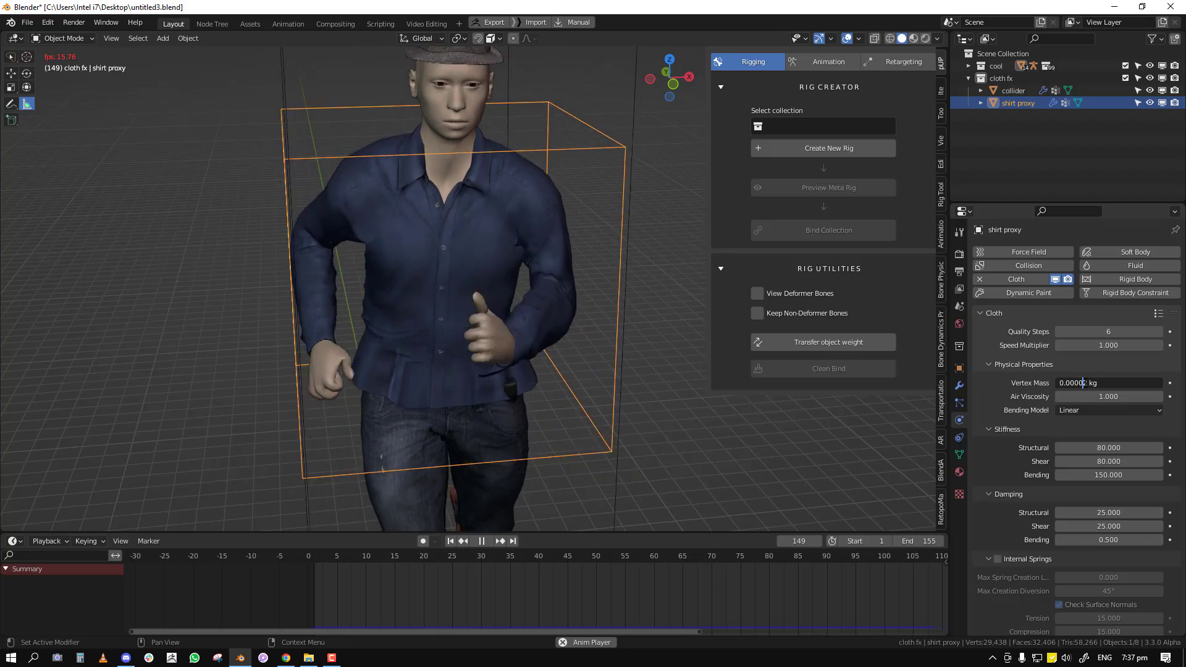
key("Return")
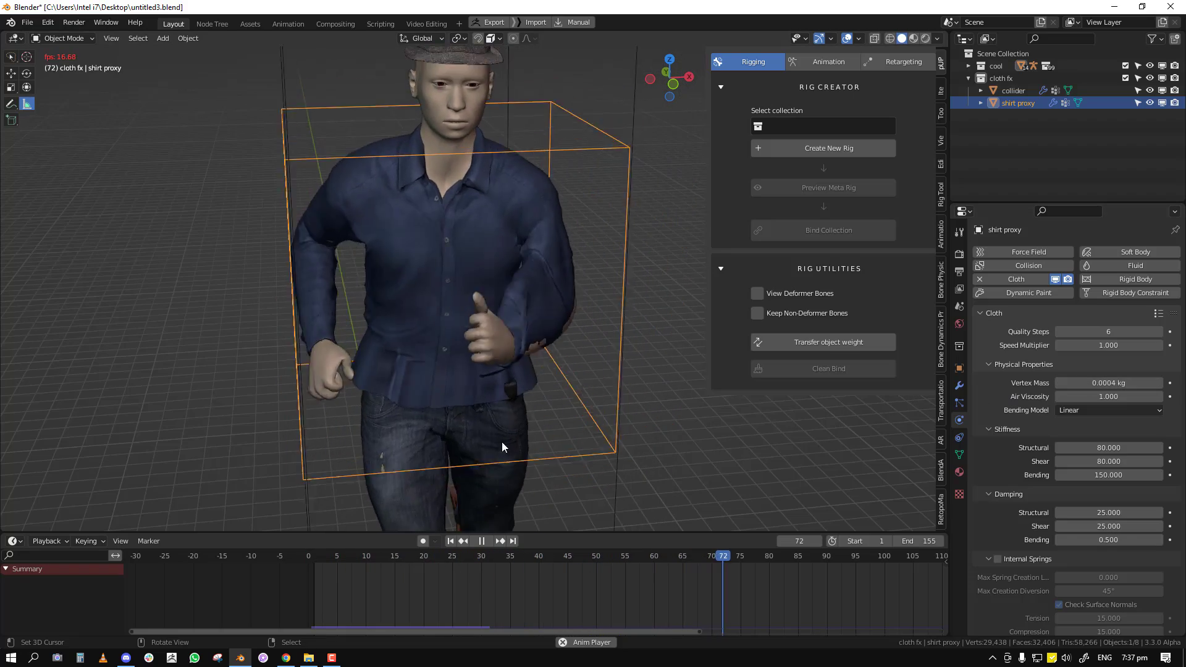
middle_click_drag(501, 442, 499, 326)
key("space")
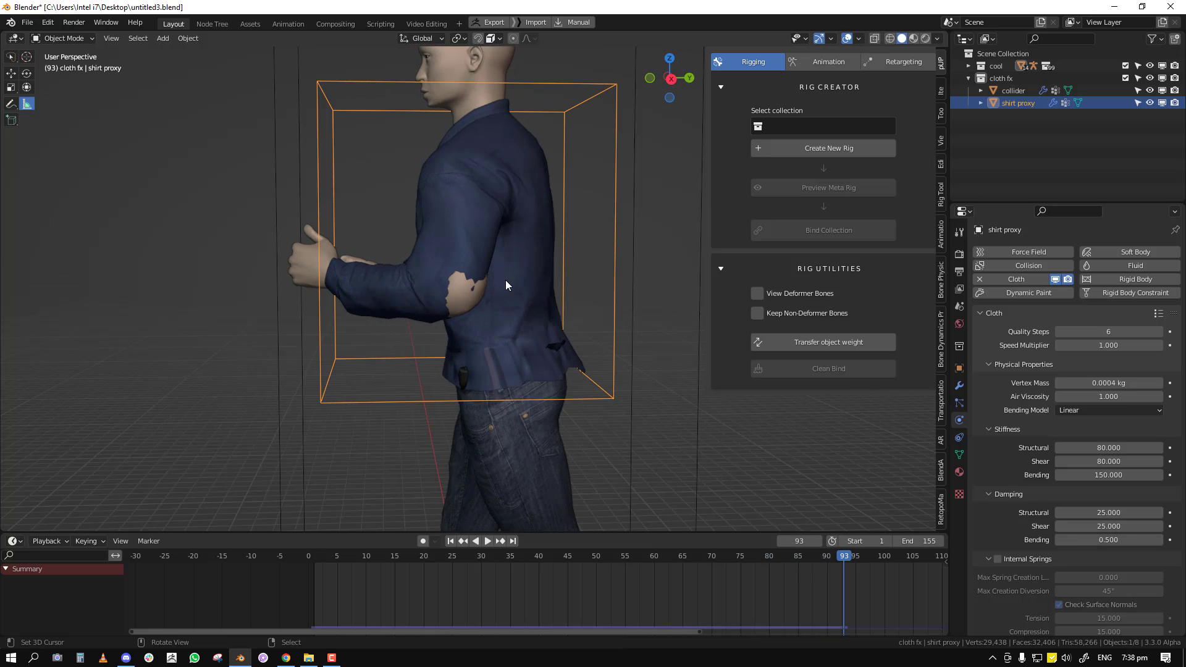
Isolate the shirt proxy in local view and set its display to Textured
key("KP_Divide")
middle_click_drag(508, 293, 493, 311)
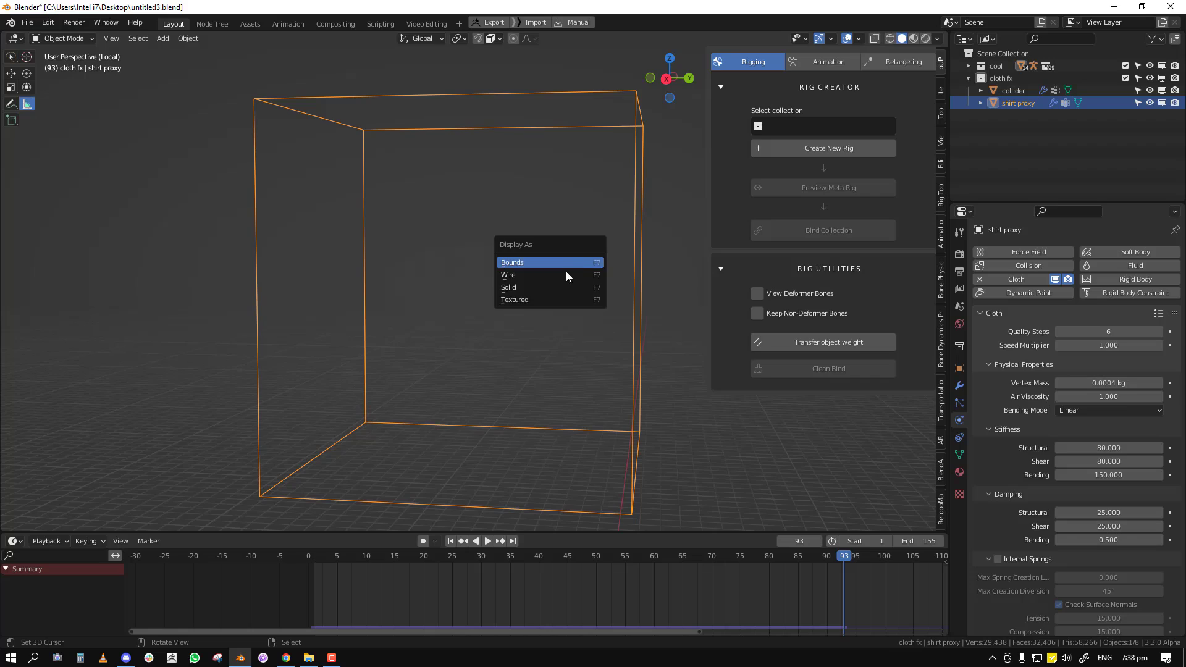
left_click(565, 299)
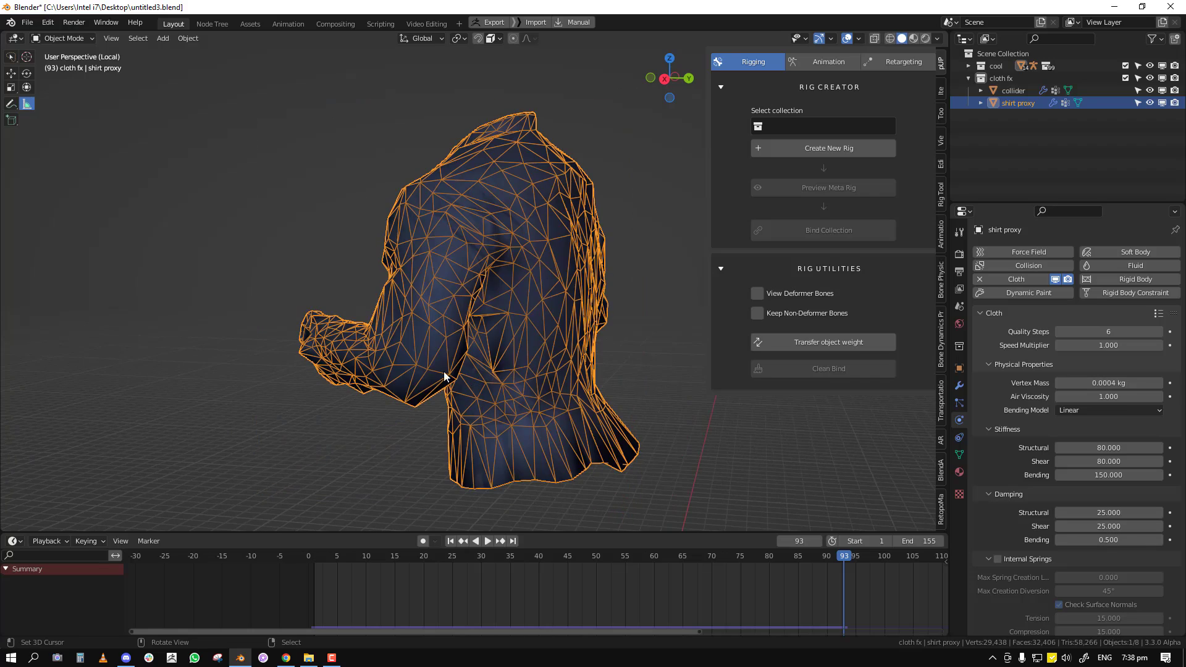
Subdivide the shirt proxy's mesh around the left elbow, then return to Object Mode at frame 1
mouse_move(444, 372)
middle_mouse_down()
mouse_move(417, 351)
mouse_move(536, 369)
mouse_move(373, 367)
middle_mouse_up()
key("Tab")
key("c")
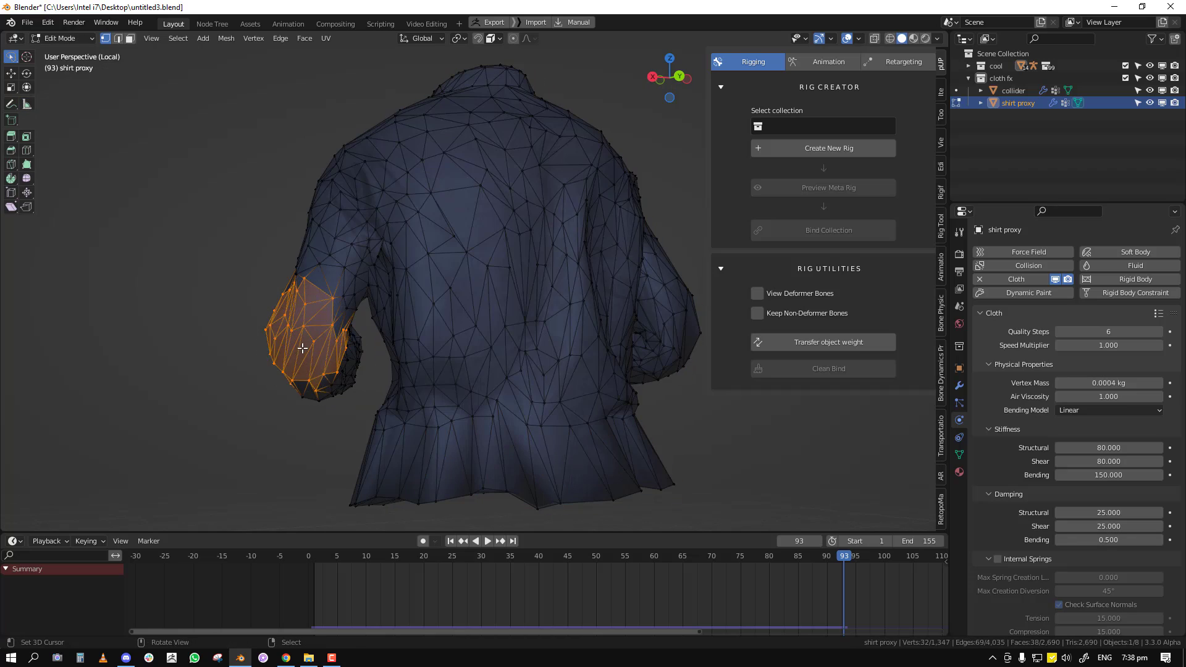
middle_click_drag(302, 348, 666, 310)
right_click(666, 309)
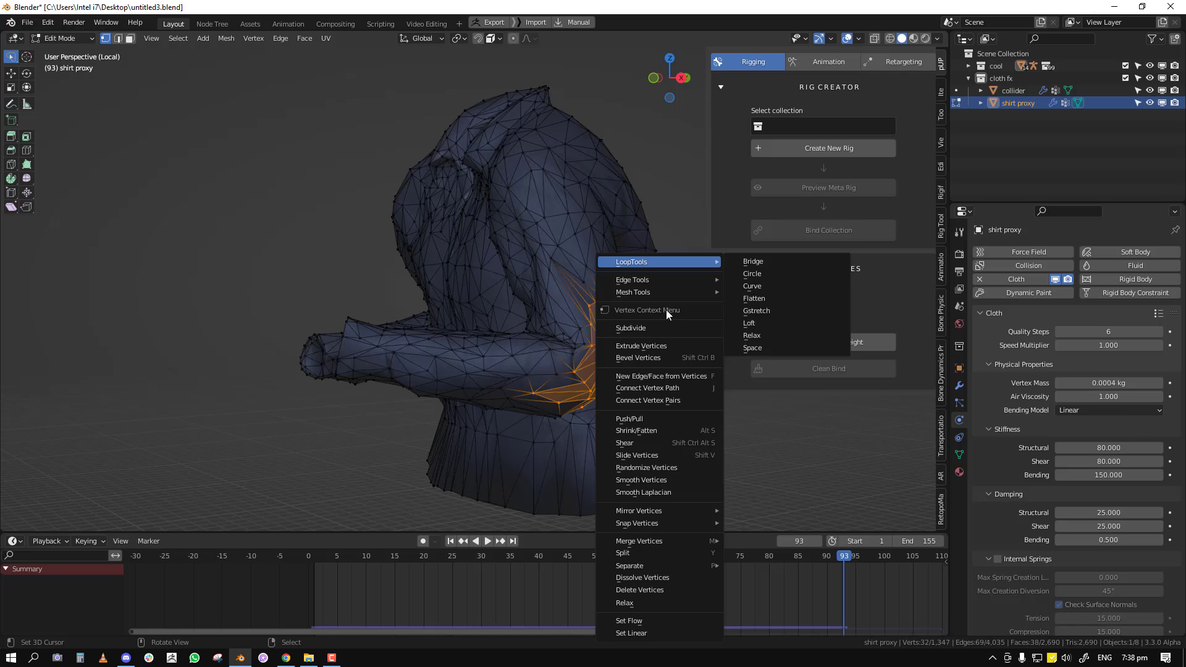
left_click(635, 328)
middle_click_drag(623, 344, 465, 371)
key("Tab")
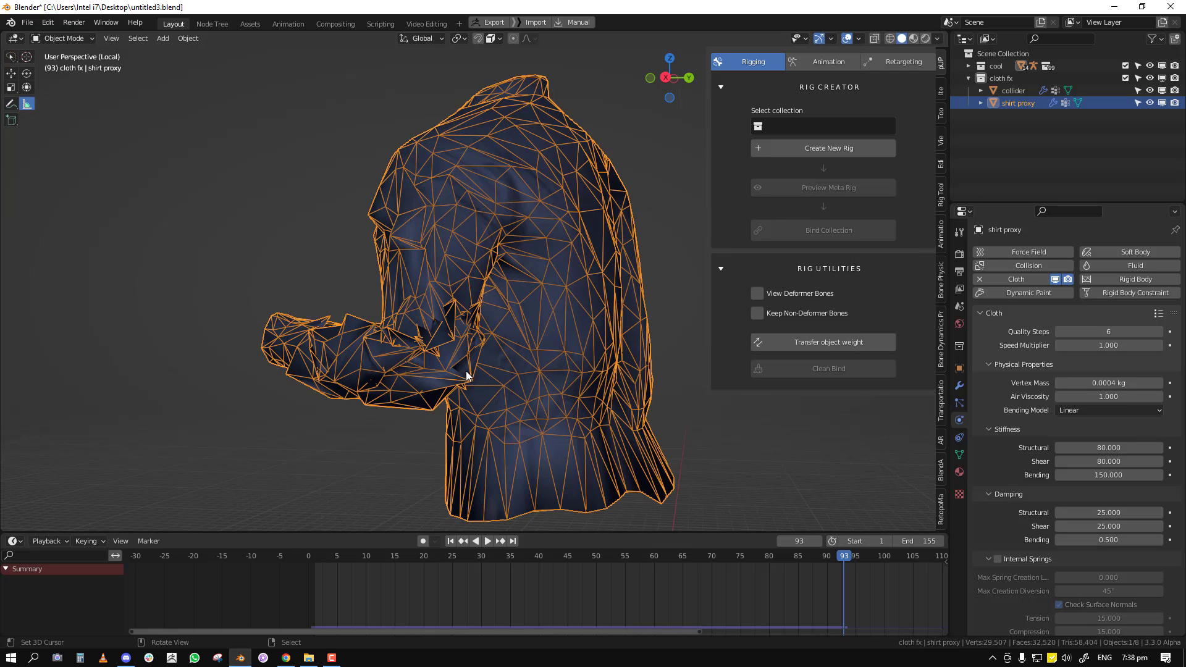
key("shift+Left")
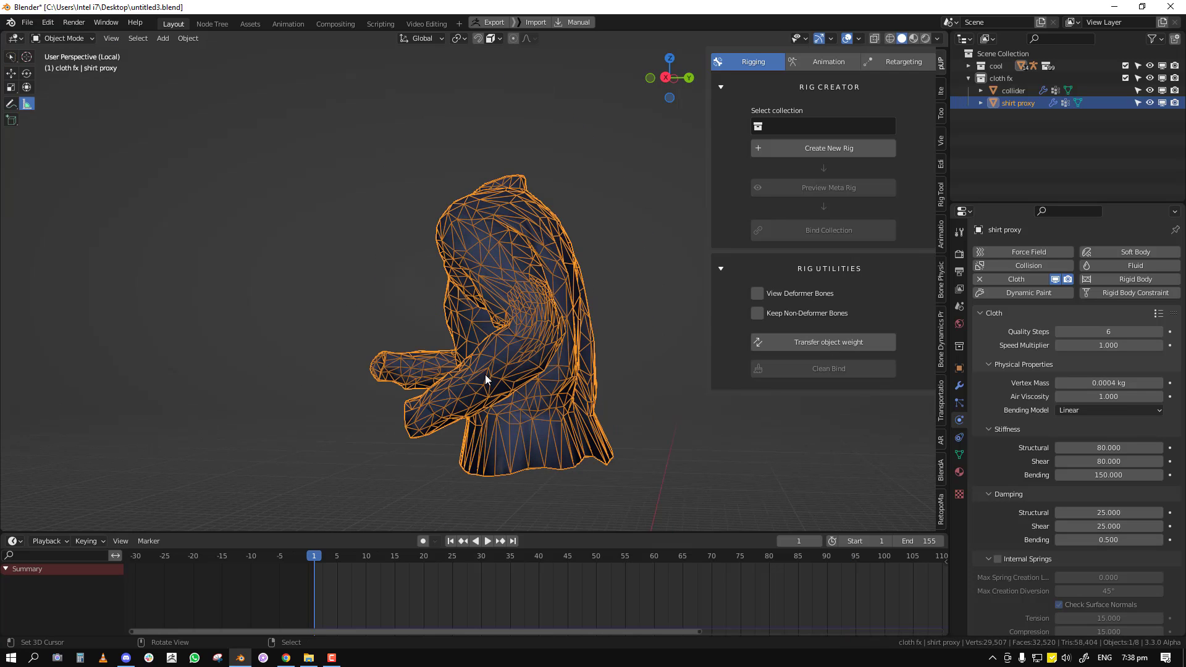
Try to subdivide the vertices at the right elbow of the shirt proxy
middle_click_drag(486, 378, 366, 370)
key("Tab")
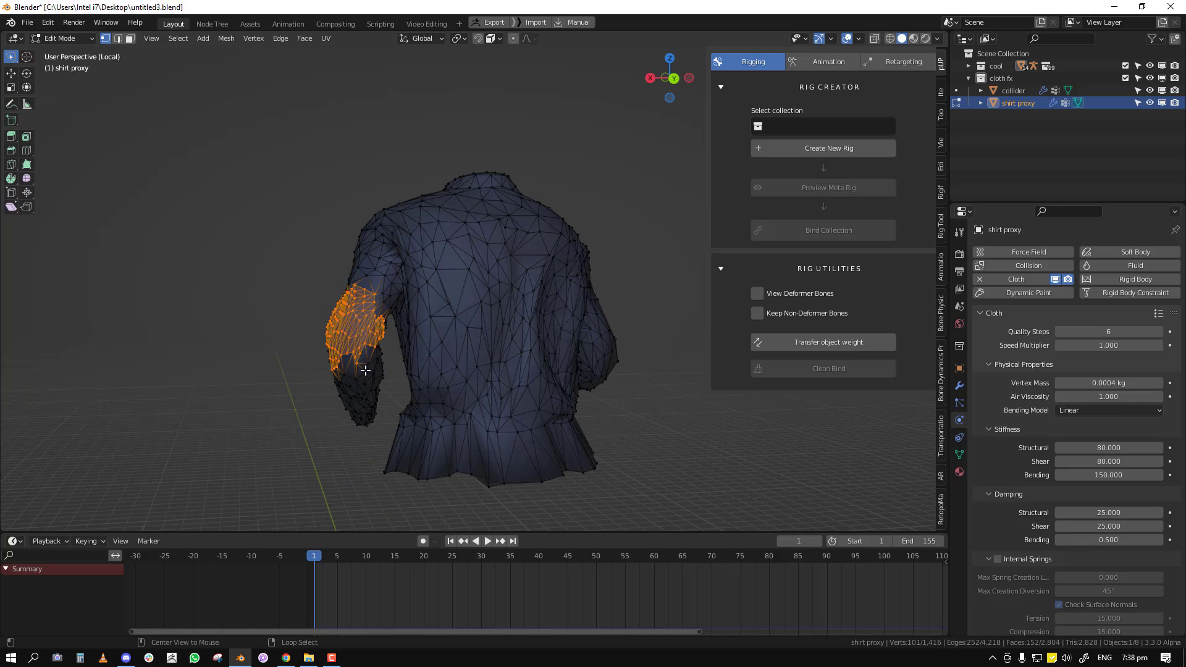
key("alt+a")
mouse_move(606, 365)
middle_mouse_down()
mouse_move(586, 352)
mouse_move(630, 377)
middle_mouse_up()
key("c")
right_click(625, 420)
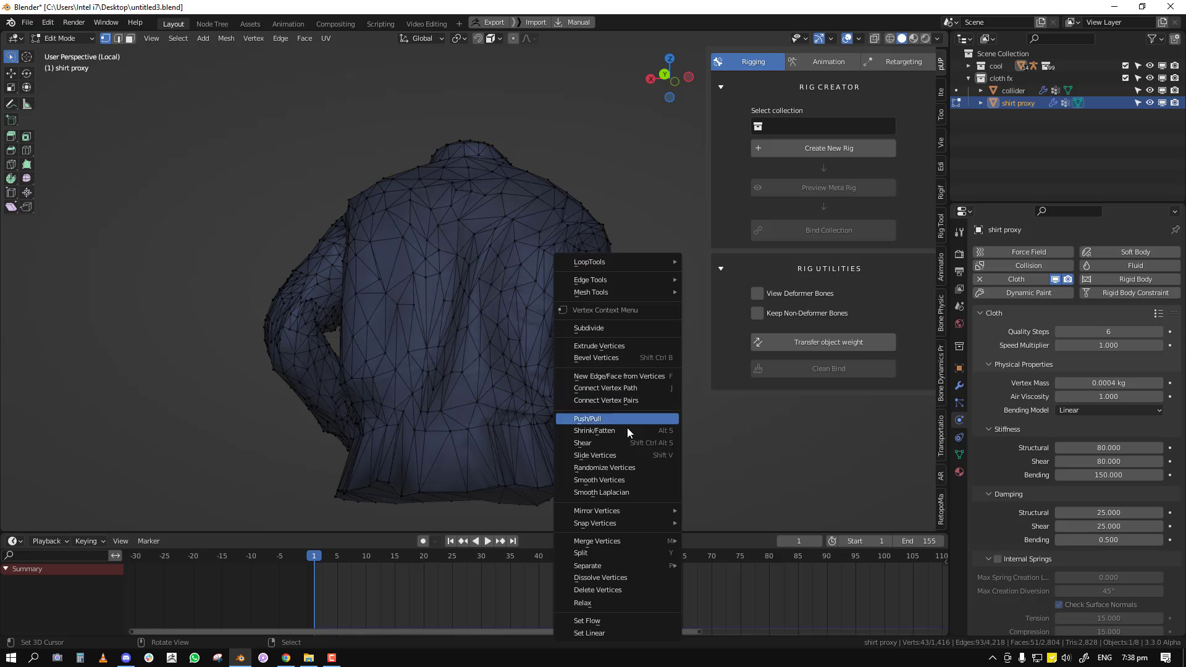
left_click(588, 328)
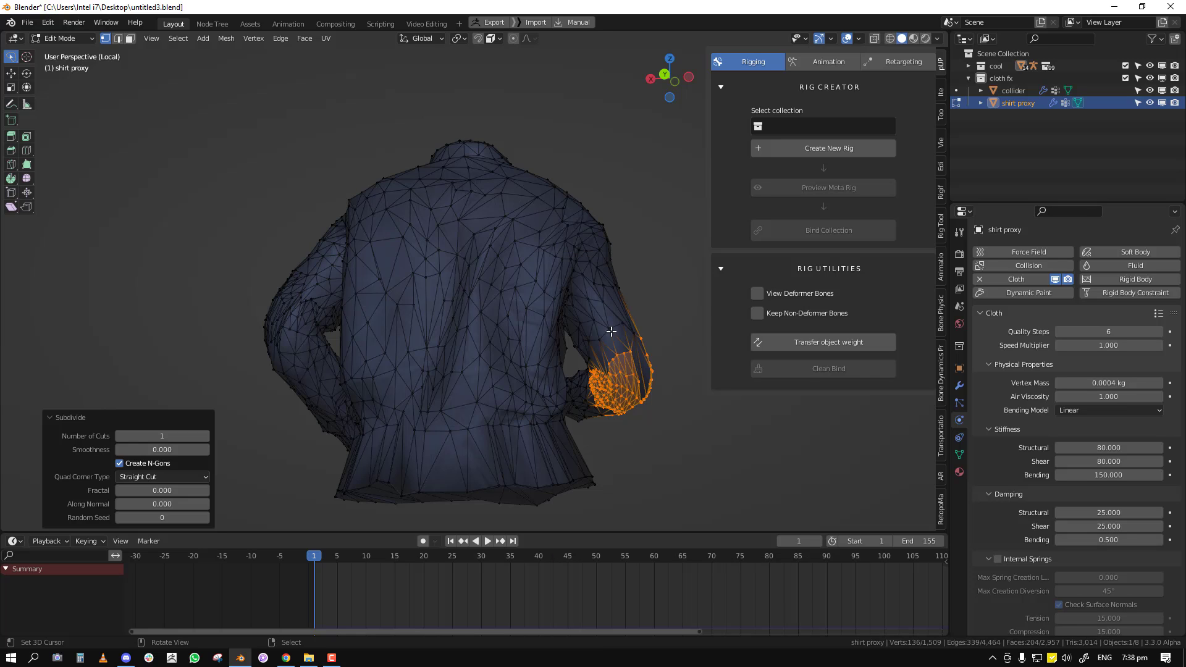
middle_click_drag(606, 327, 614, 378)
key("Tab")
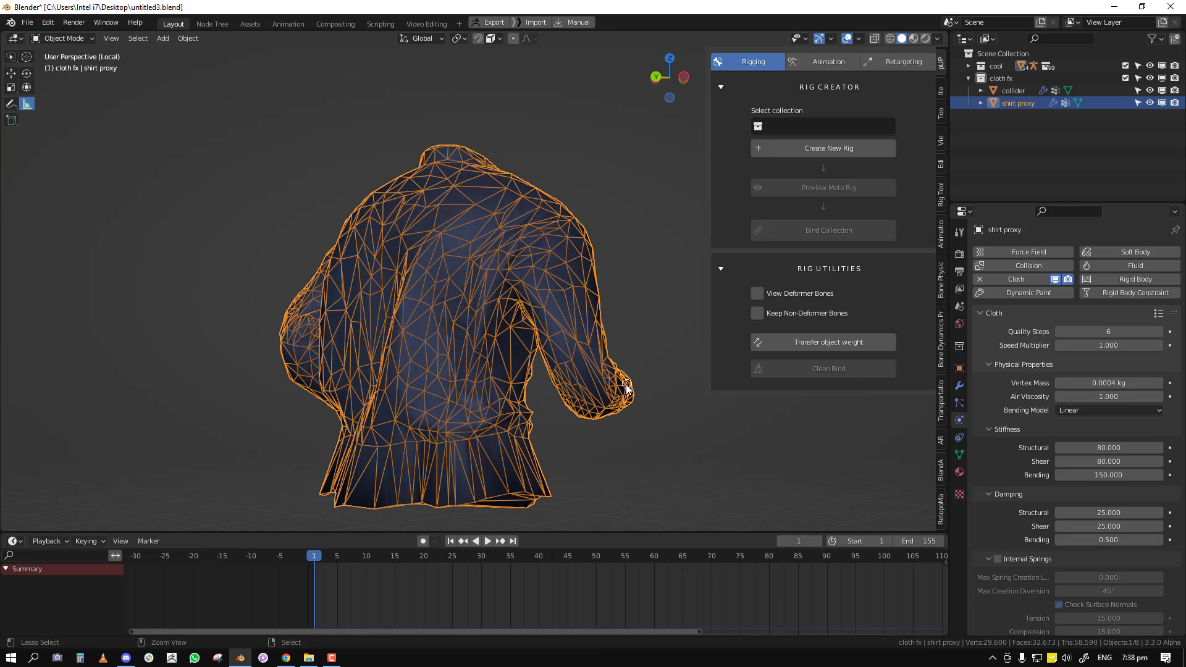
Reselect a wider area around the shirt proxy's right elbow, subdivide it and leave Edit Mode
key("Tab")
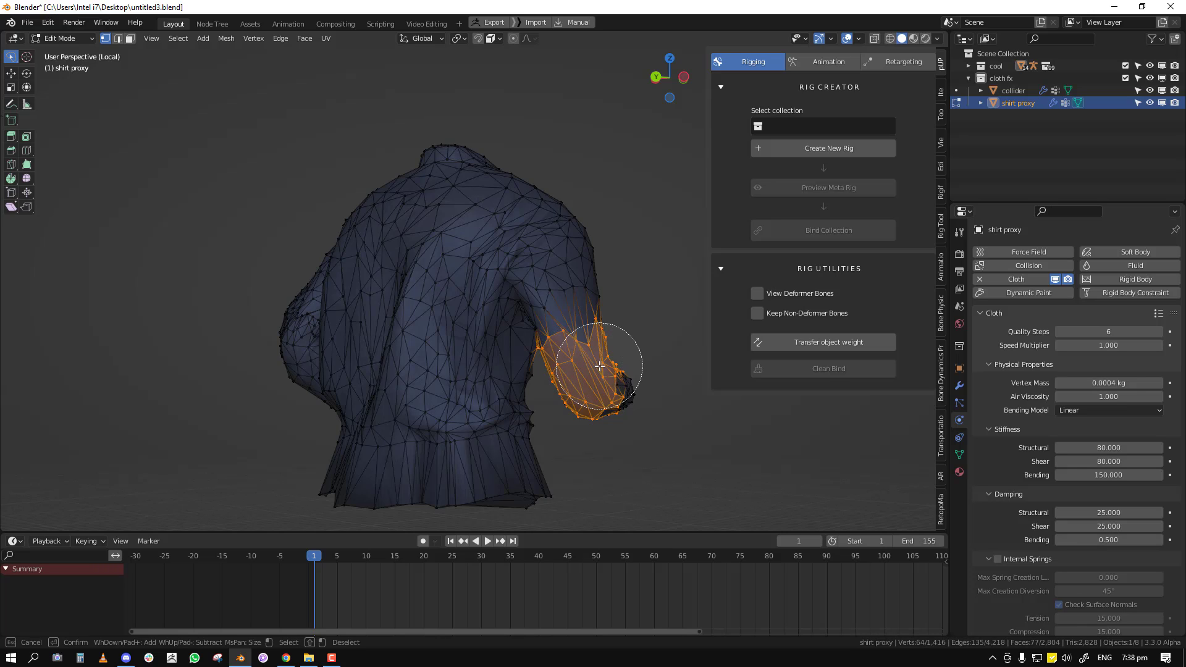
middle_click_drag(501, 374, 525, 338)
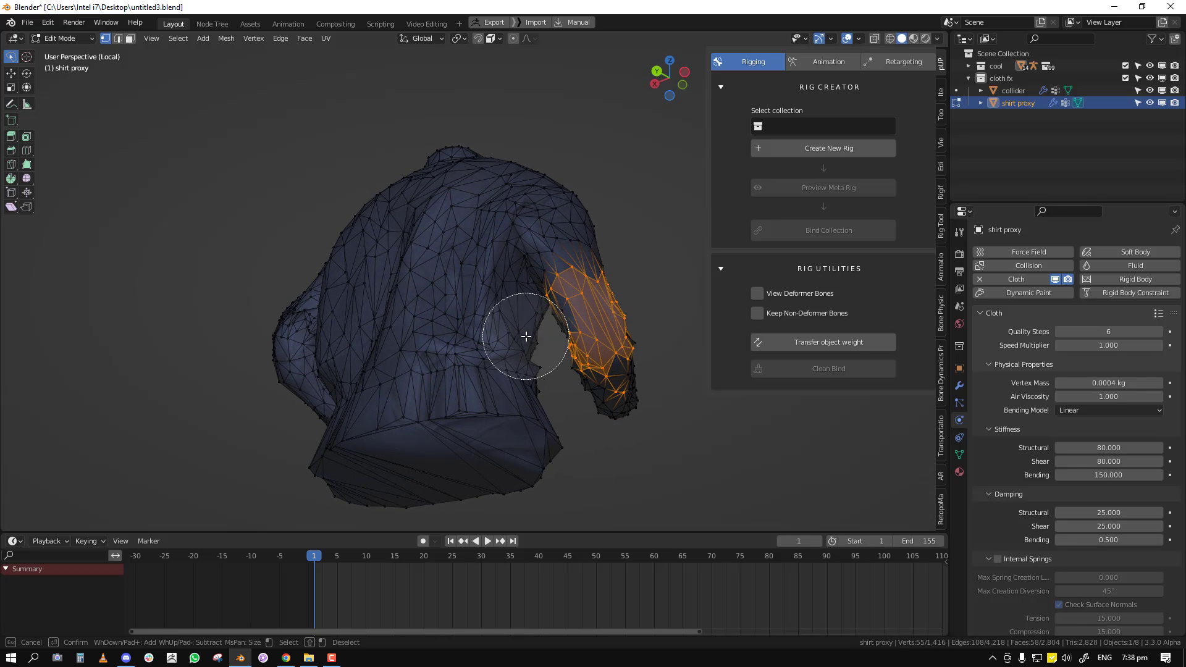
right_click(661, 294)
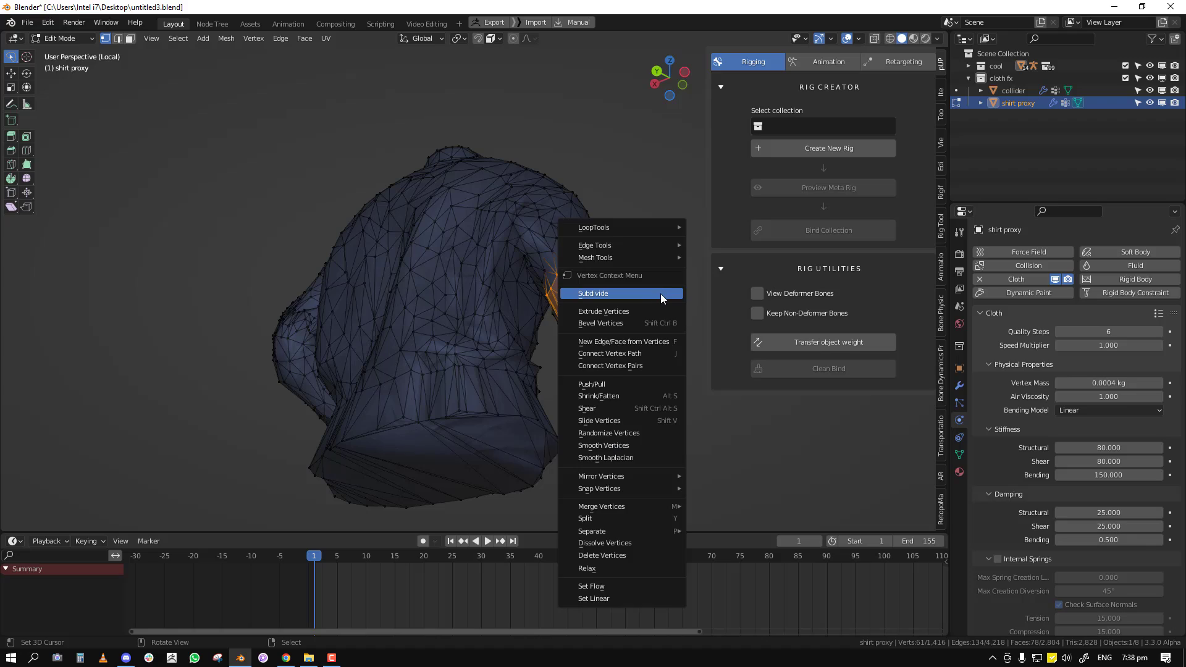
left_click(661, 294)
key("Tab")
Leave local view and set the shirt proxy's display back to Bounds
middle_click_drag(636, 371, 564, 418)
key("alt+a")
key("KP_Divide")
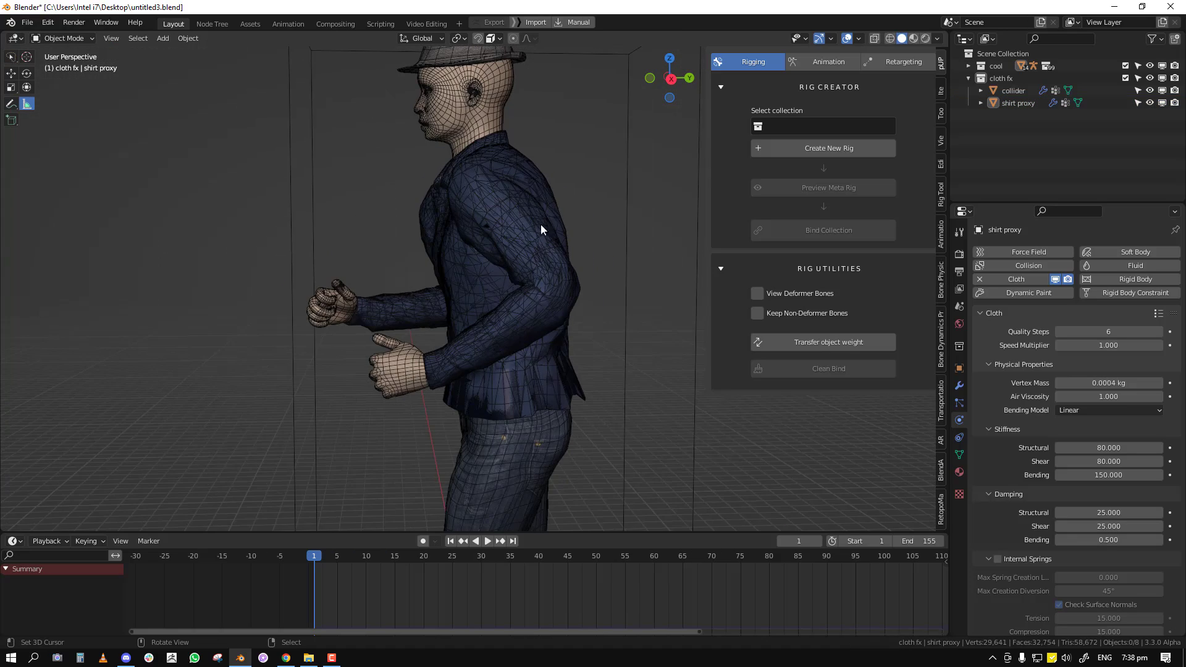
left_click(564, 160)
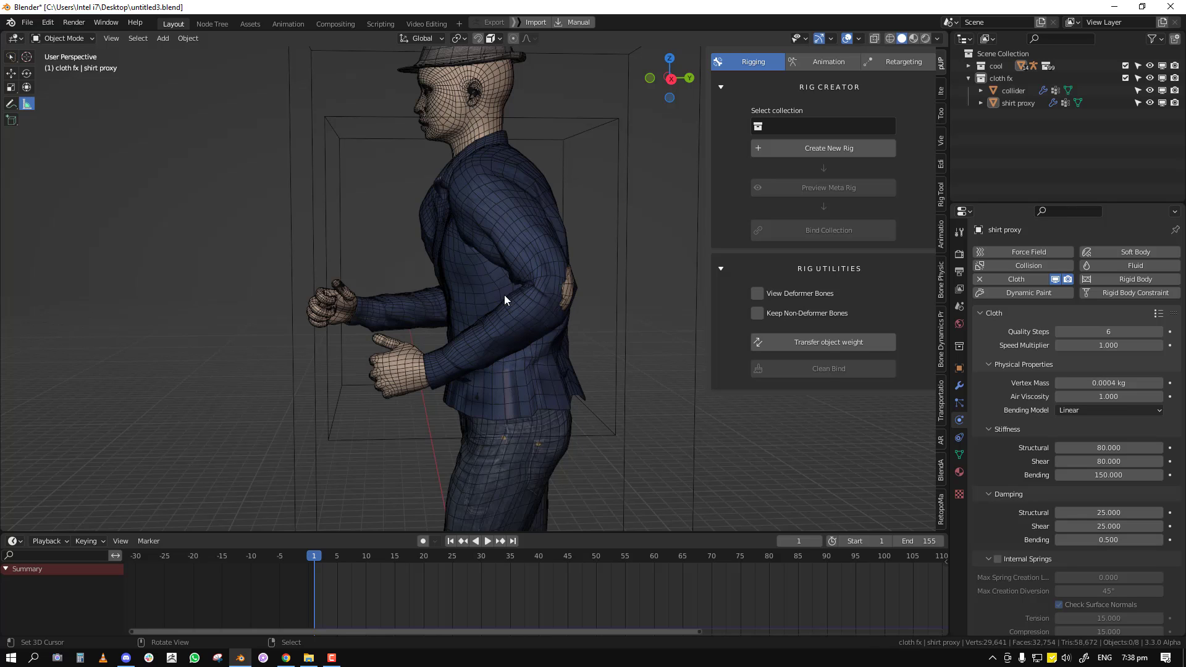
Unbind the shirt mesh's Surface Deform modifier and try to bind it again to the subdivided shirt proxy
left_click(504, 294)
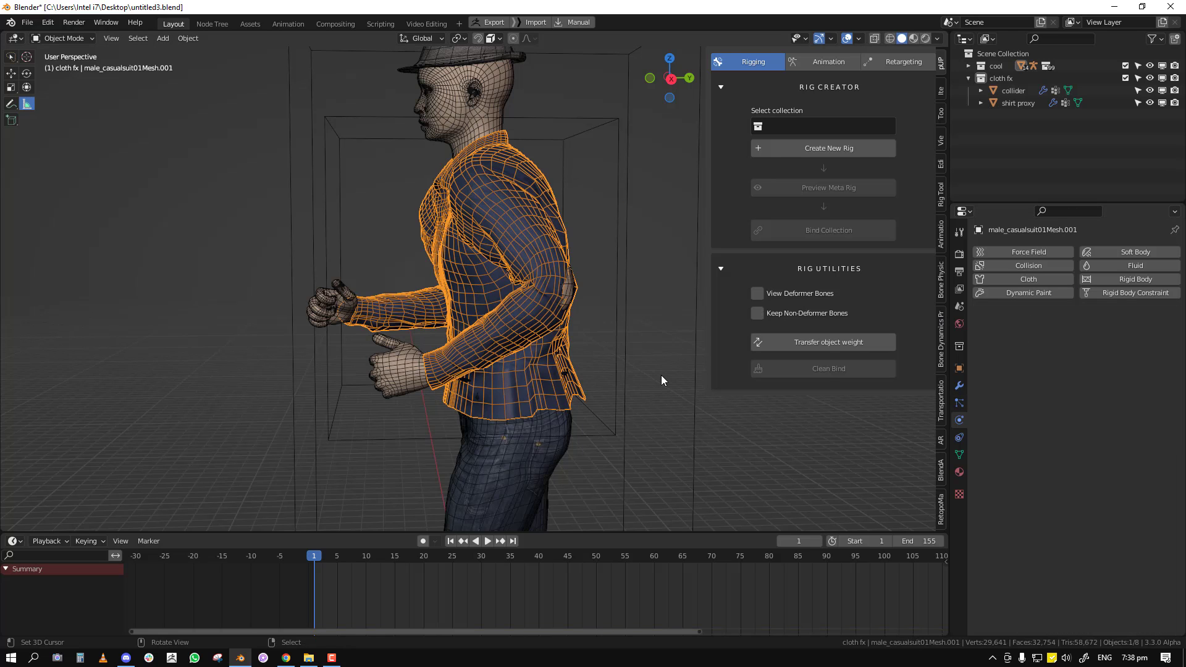
left_click(959, 385)
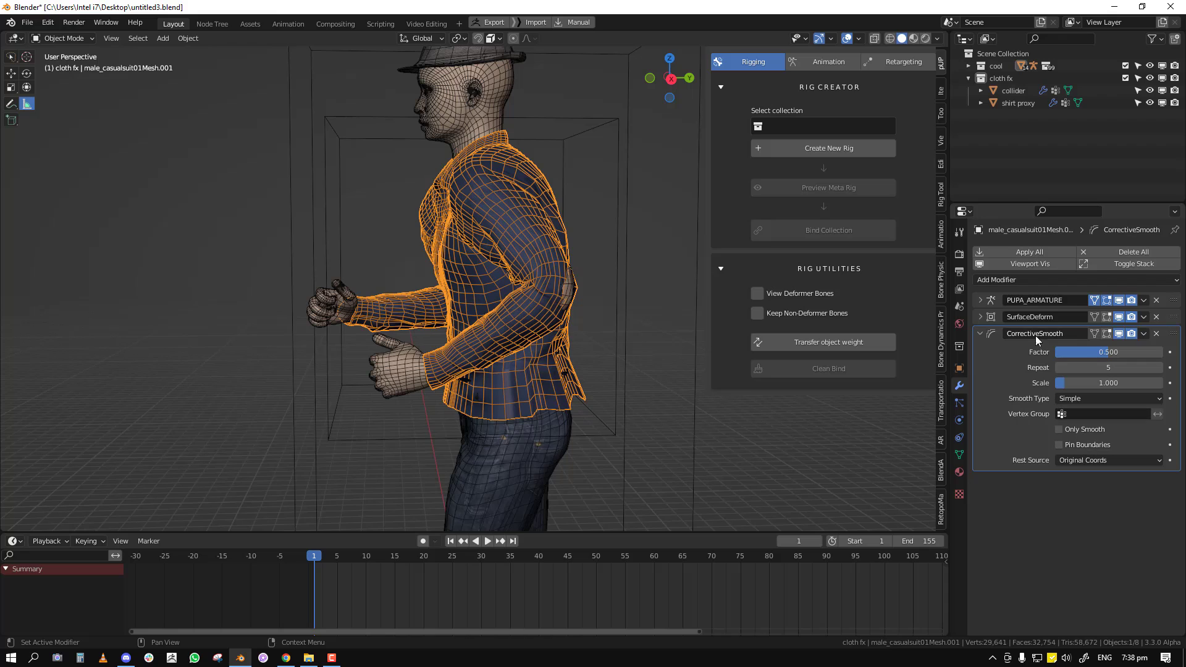
left_click(981, 317)
left_click(1077, 419)
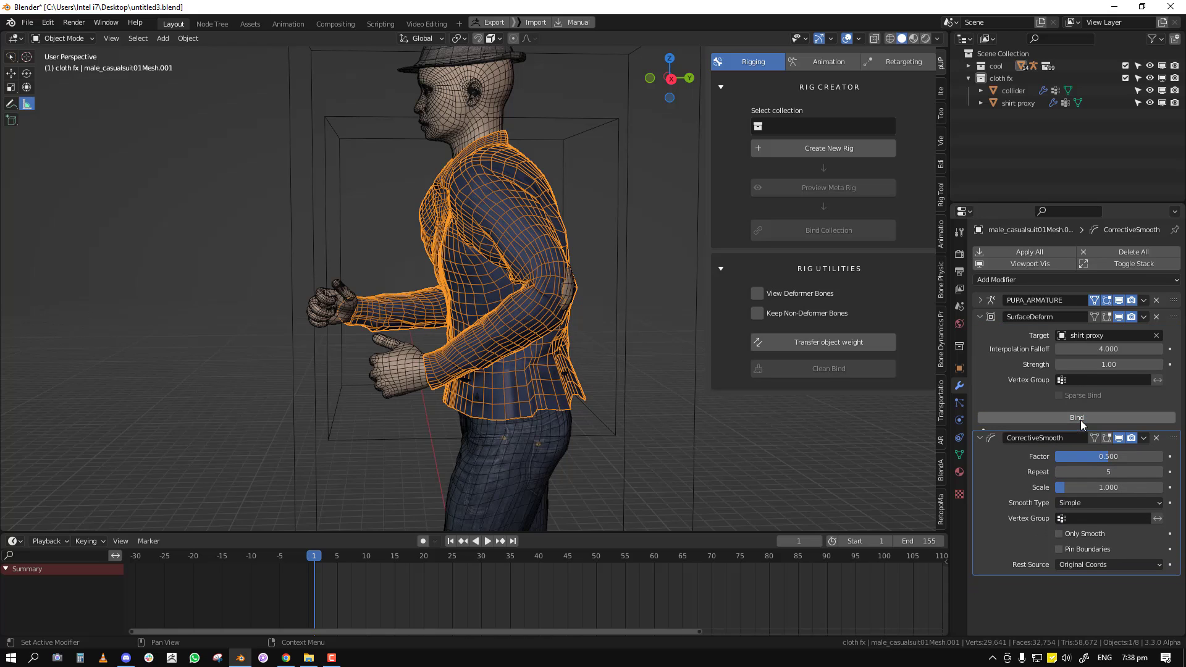
middle_click_drag(514, 374, 592, 206)
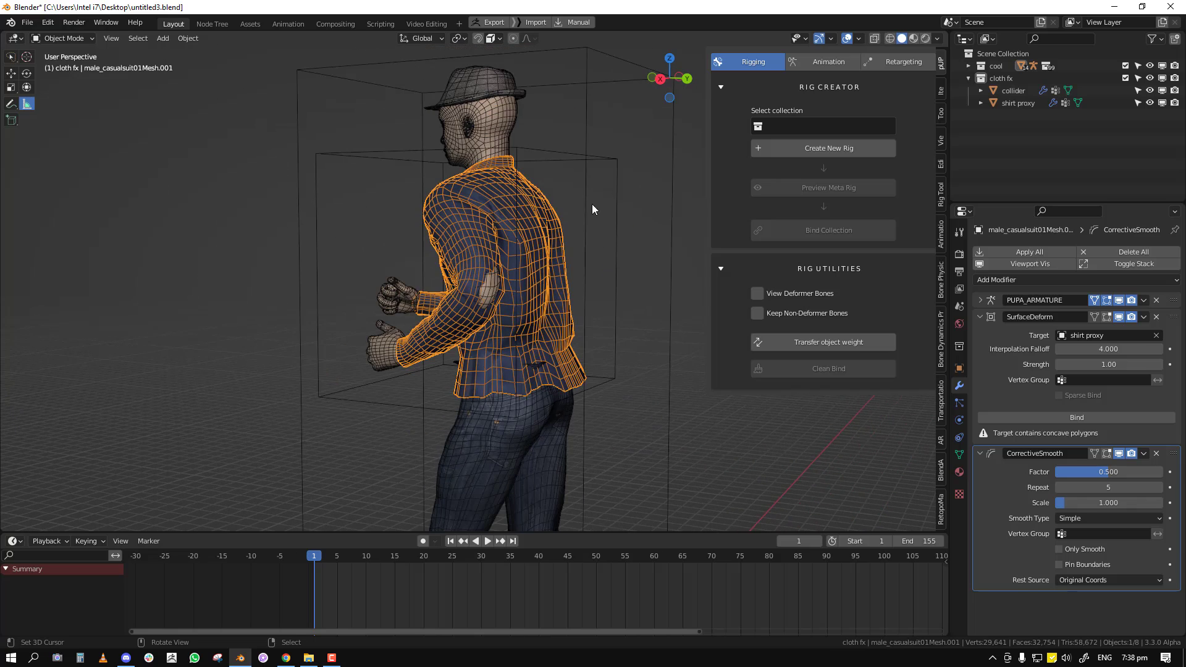
Add a Decimate modifier to the shirt proxy and isolate it in local view with its mesh surface displayed
left_click(558, 162)
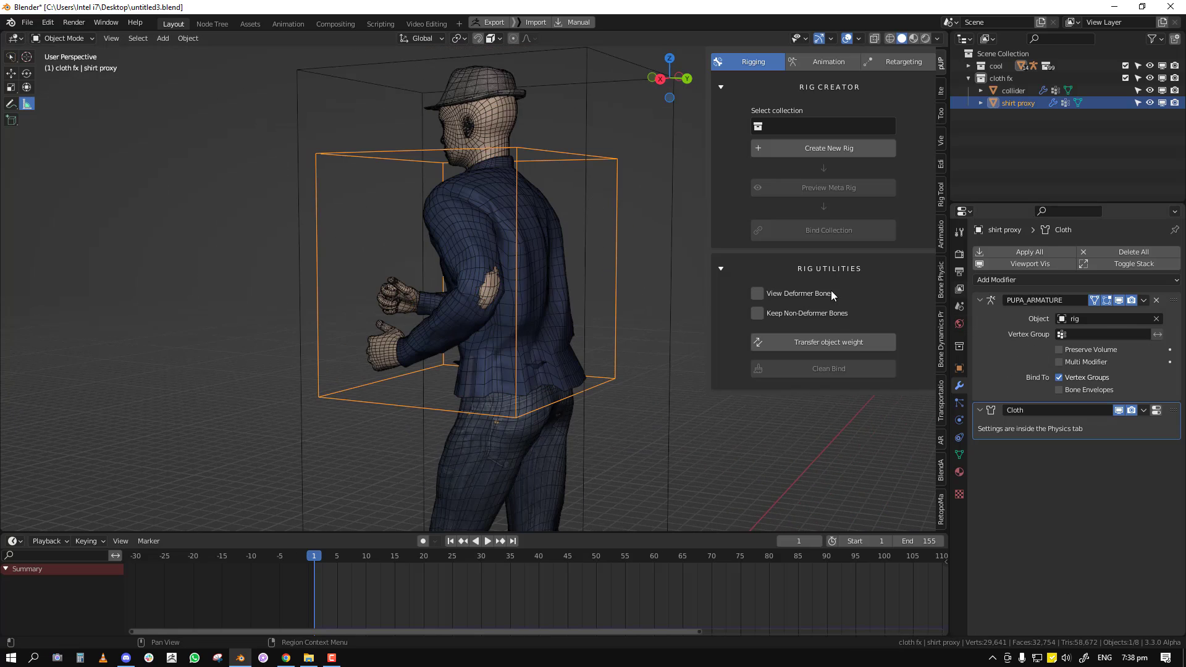
left_click(1014, 283)
left_click(1046, 282)
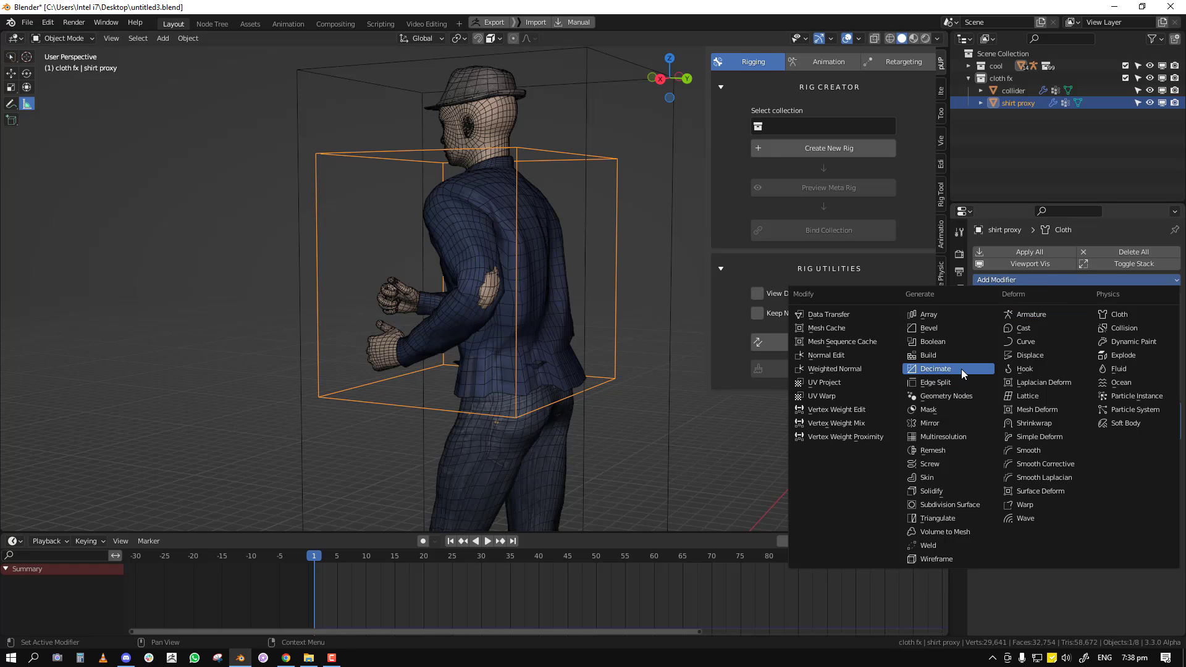
left_click(962, 369)
key("KP_Divide")
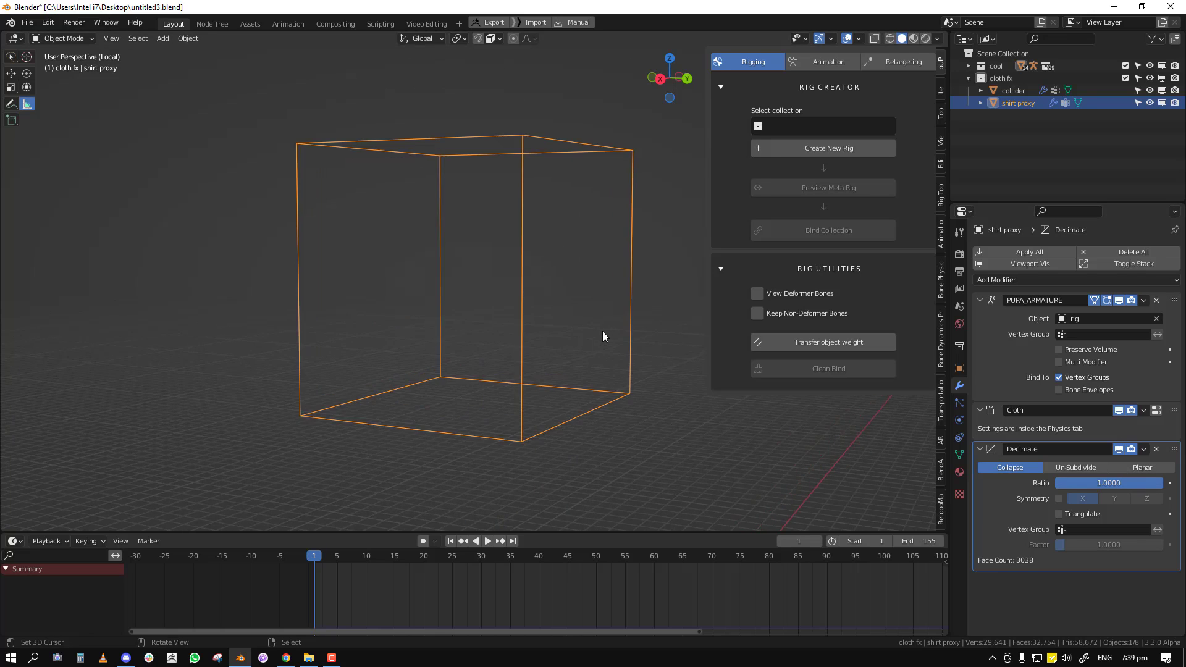
left_click(560, 293)
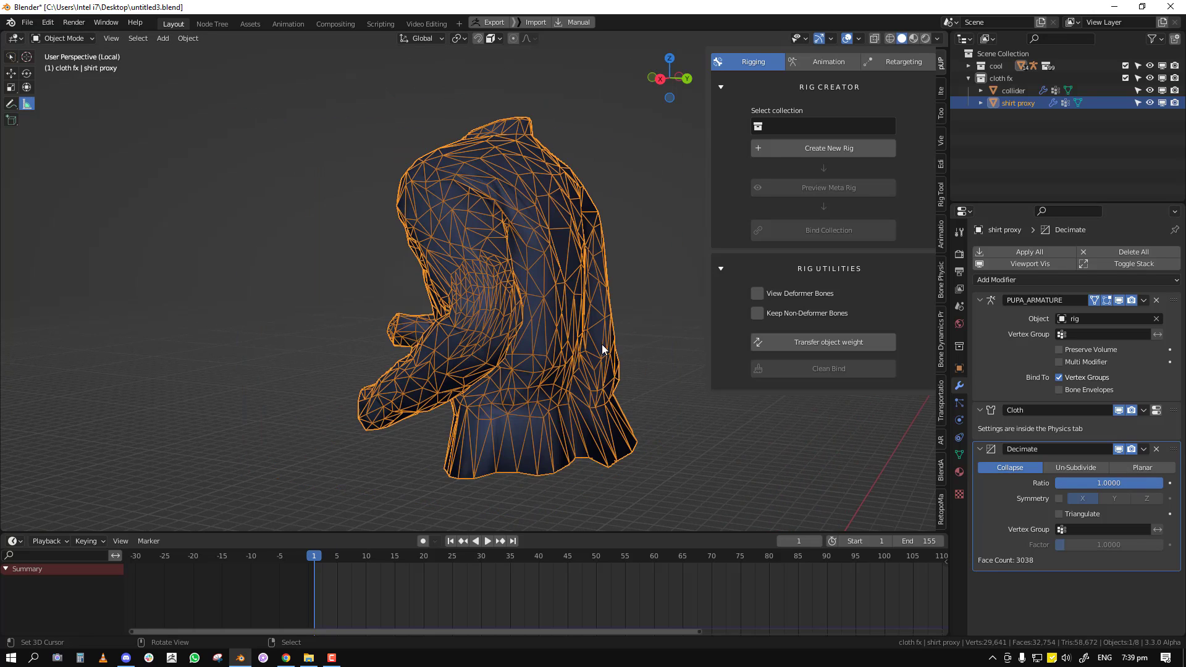
Reduce the shirt proxy's Decimate ratio to 0.8023 and apply the modifier
left_click_drag(1131, 483, 1115, 483)
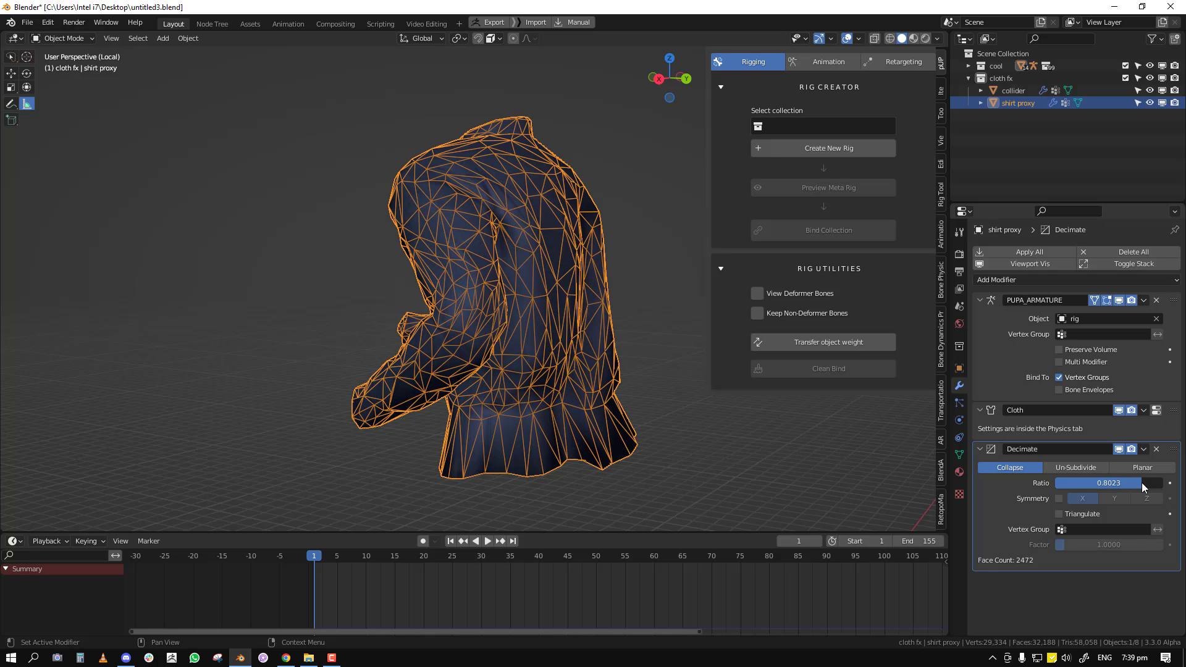
middle_click_drag(346, 420, 281, 423)
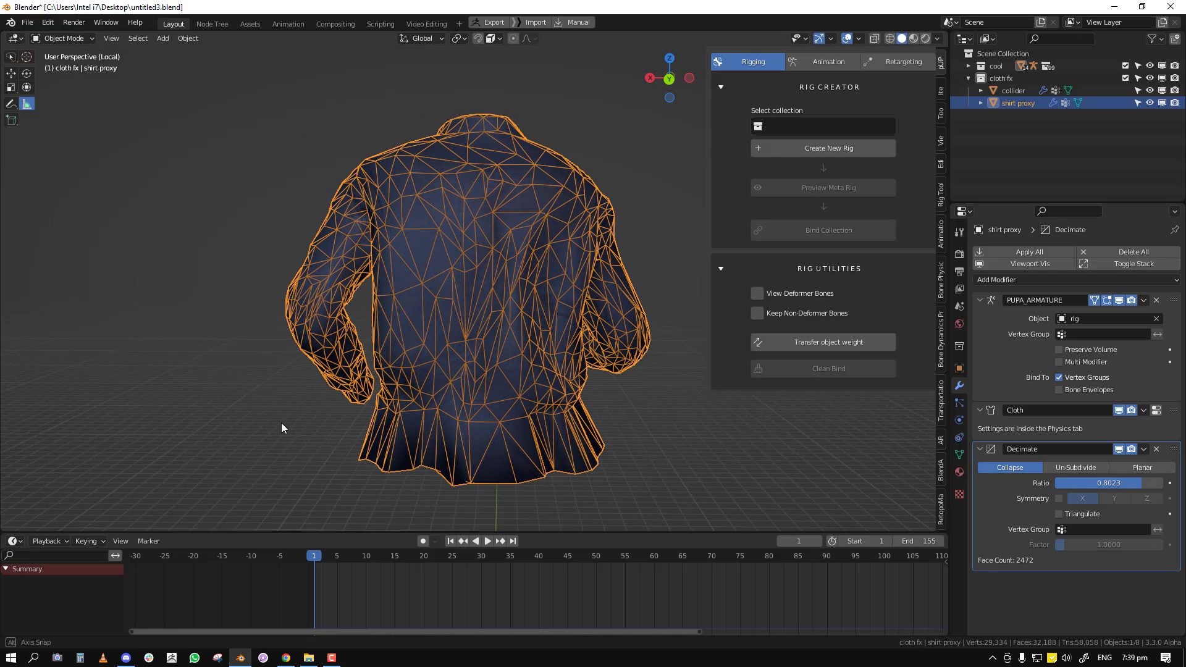
left_click(1143, 451)
left_click(1090, 463)
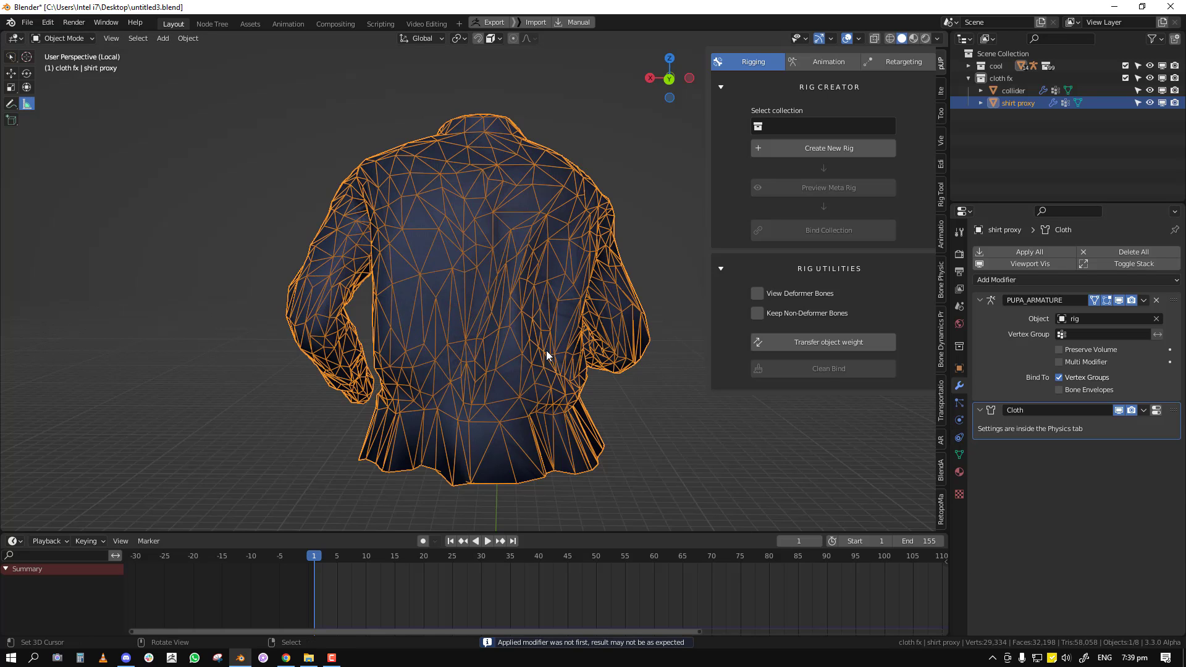
Leave local view with the shirt proxy displayed as Bounds, and bind the shirt mesh's Surface Deform modifier to it
key("KP_Divide")
key("F7")
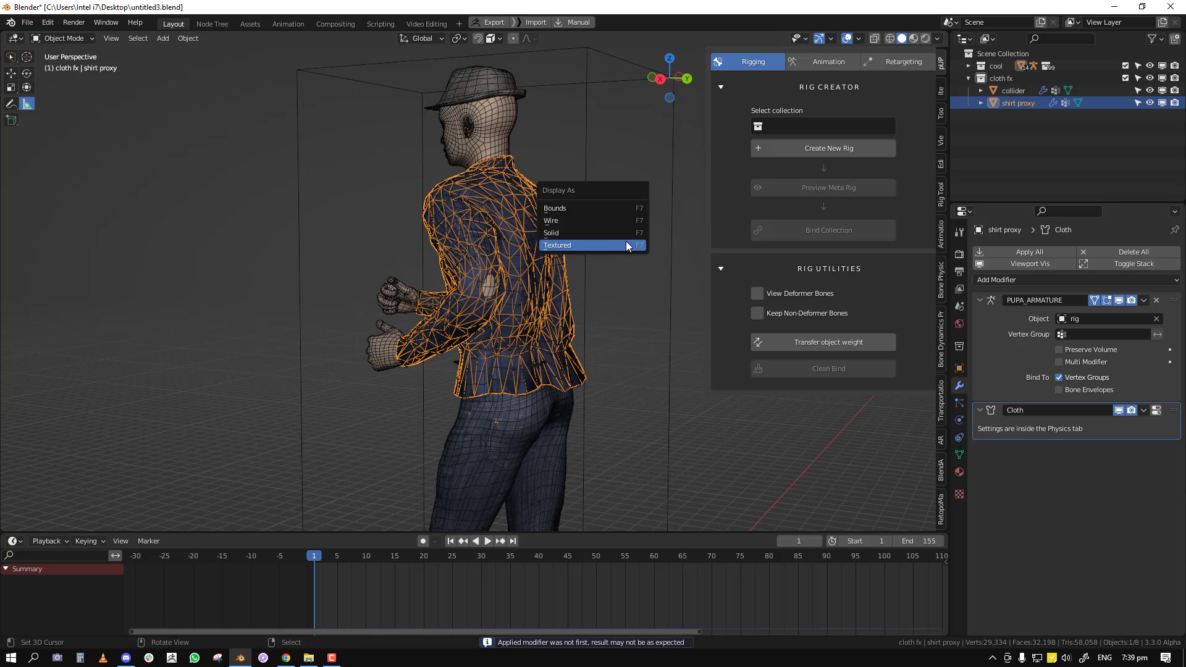
left_click(599, 209)
left_click(514, 272)
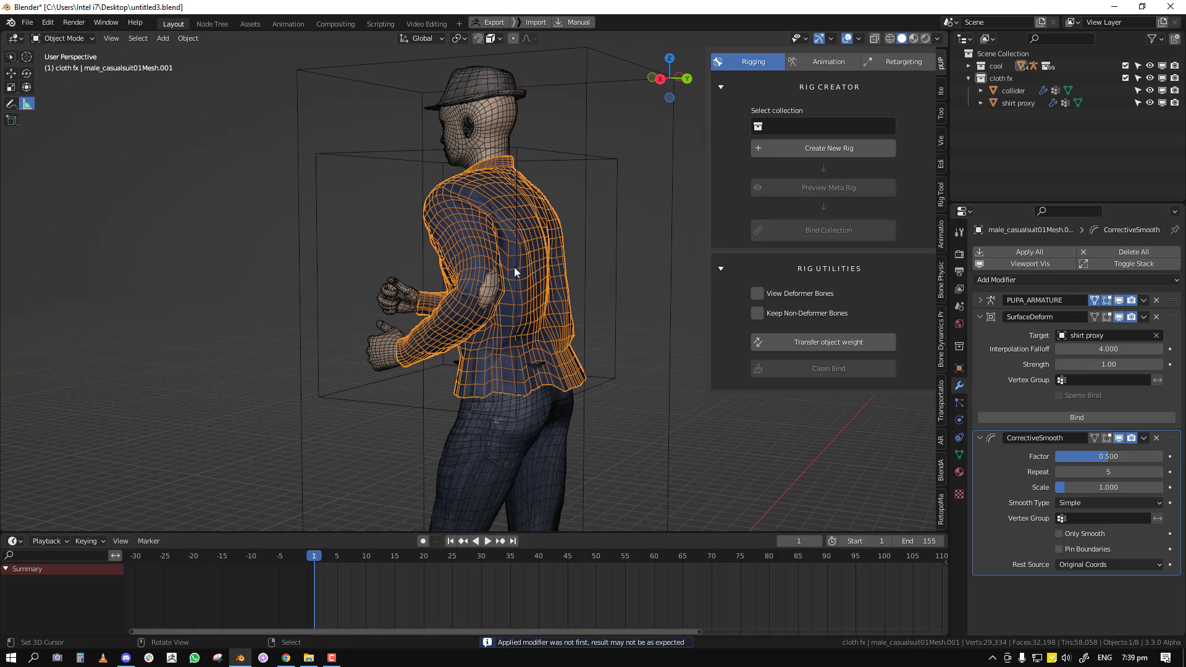
left_click(1089, 417)
Play the animation with overlays hidden, examine the shirt and elbows from several sides, and return to frame 1
key("shift+space")
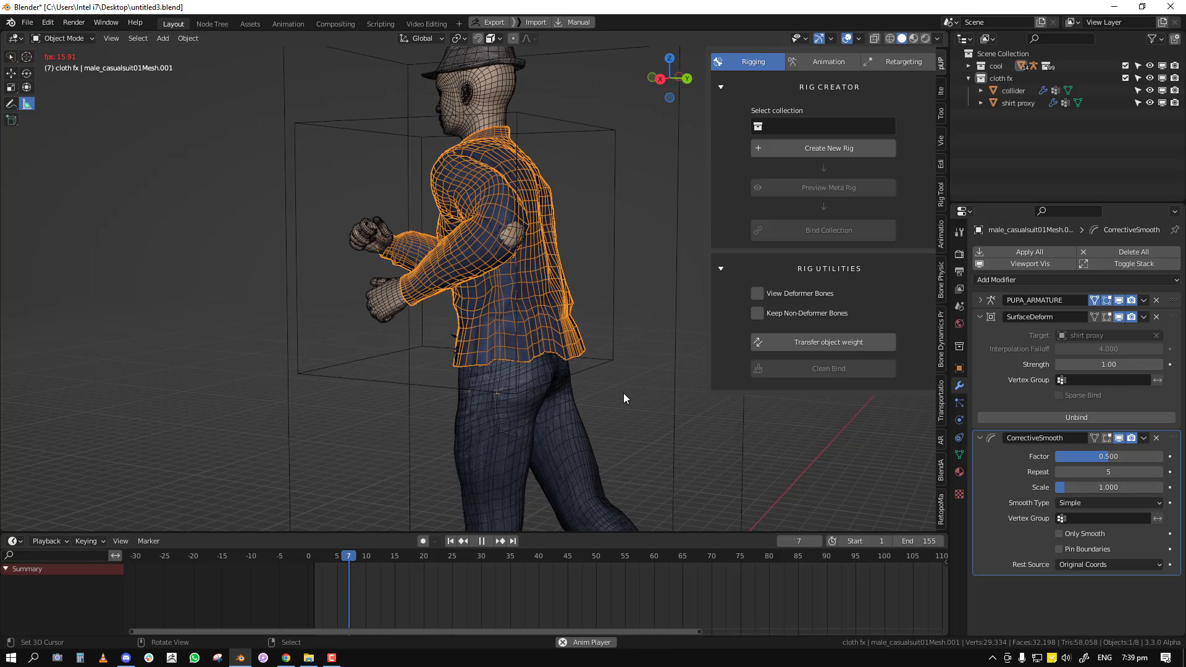
key("alt+a")
key("alt+shift+z")
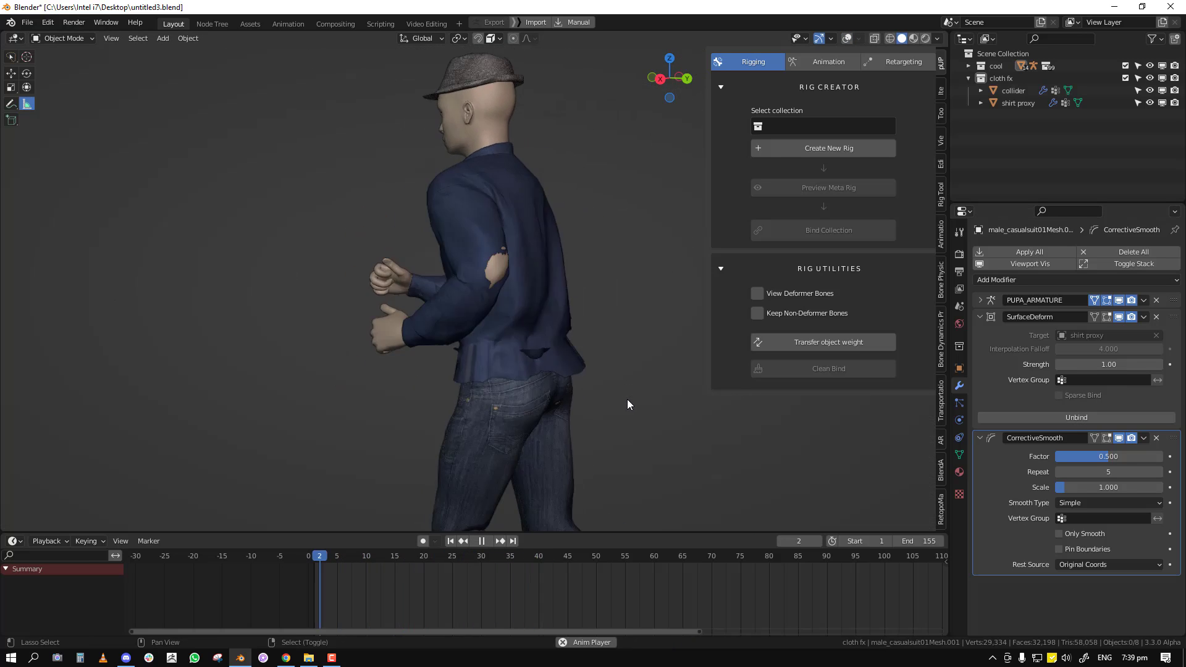
middle_click_drag(627, 400, 714, 399)
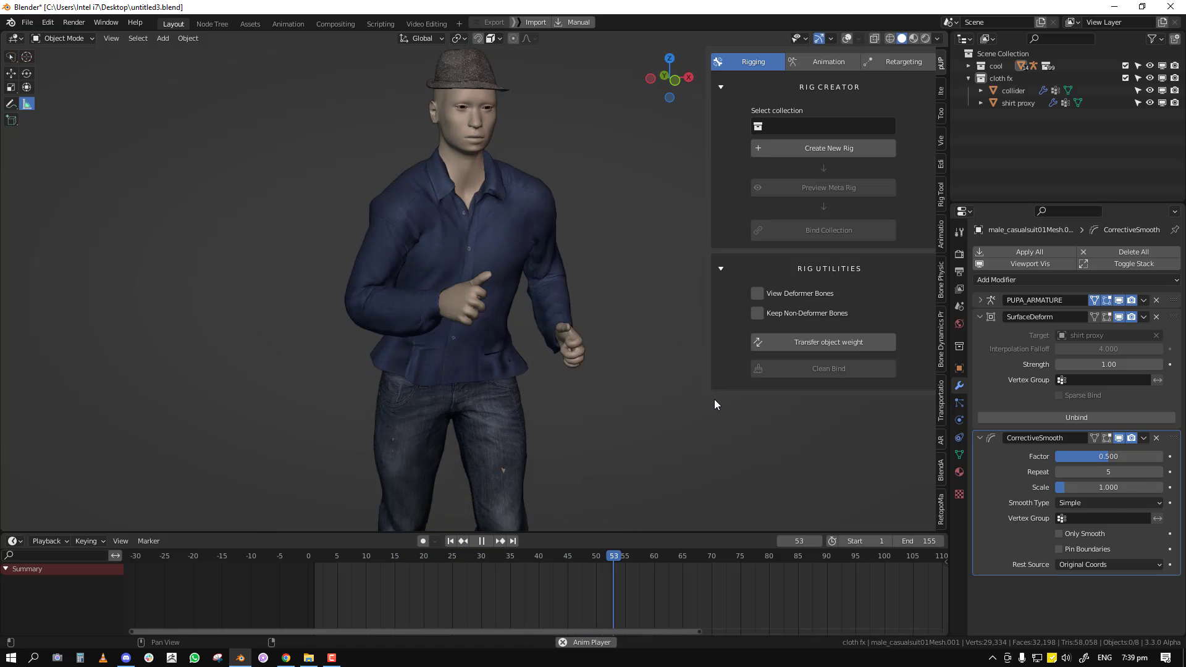
scroll(546, 389, "up", 5)
middle_click_drag(546, 388, 443, 369)
scroll(458, 376, "down", 6)
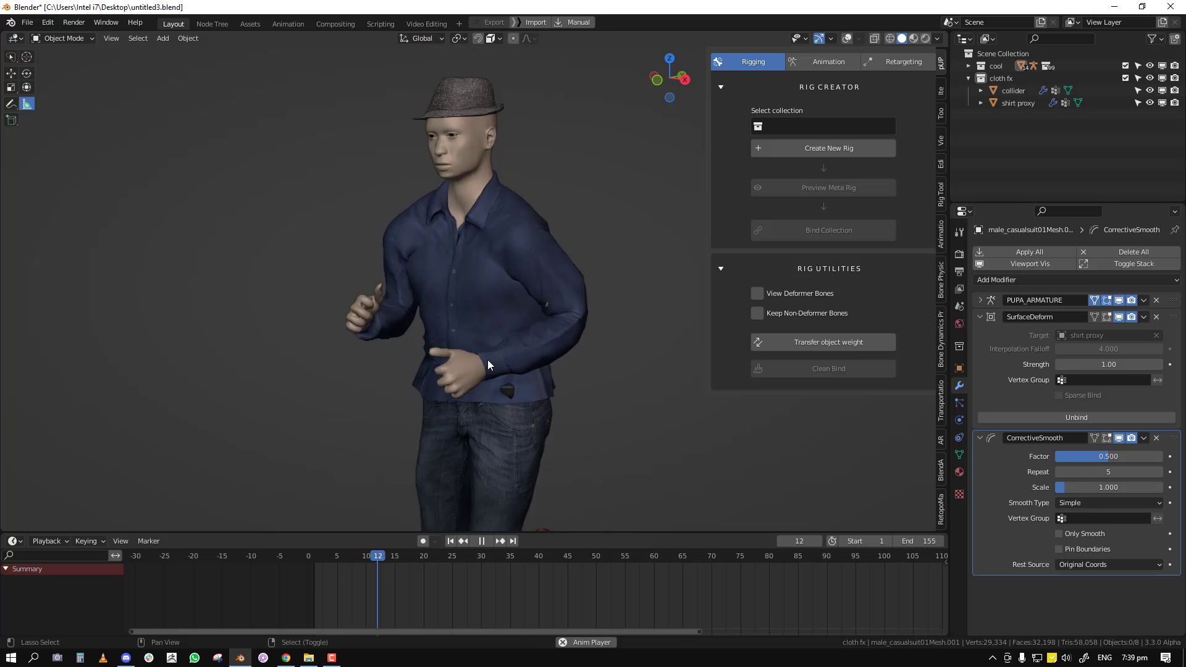
key("shift+Left")
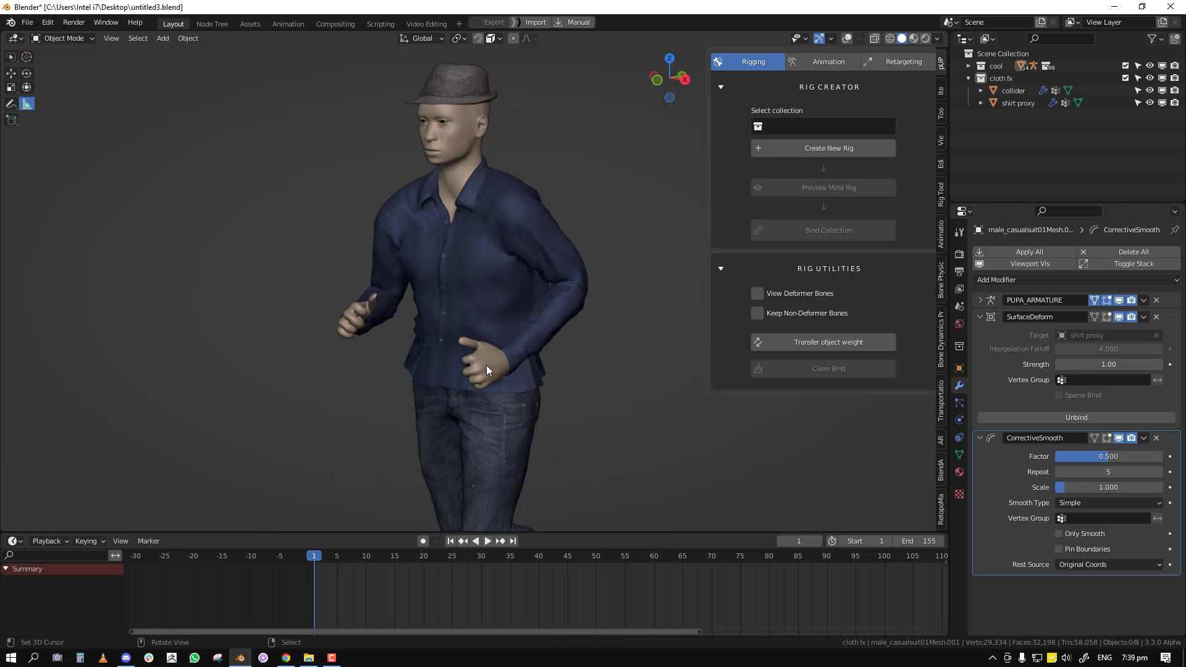
Touch up the pin weights around the shirt proxy's elbows in Weight Paint mode and return to Object Mode
key("shift+alt+z")
left_click(593, 259)
key("ctrl+Tab")
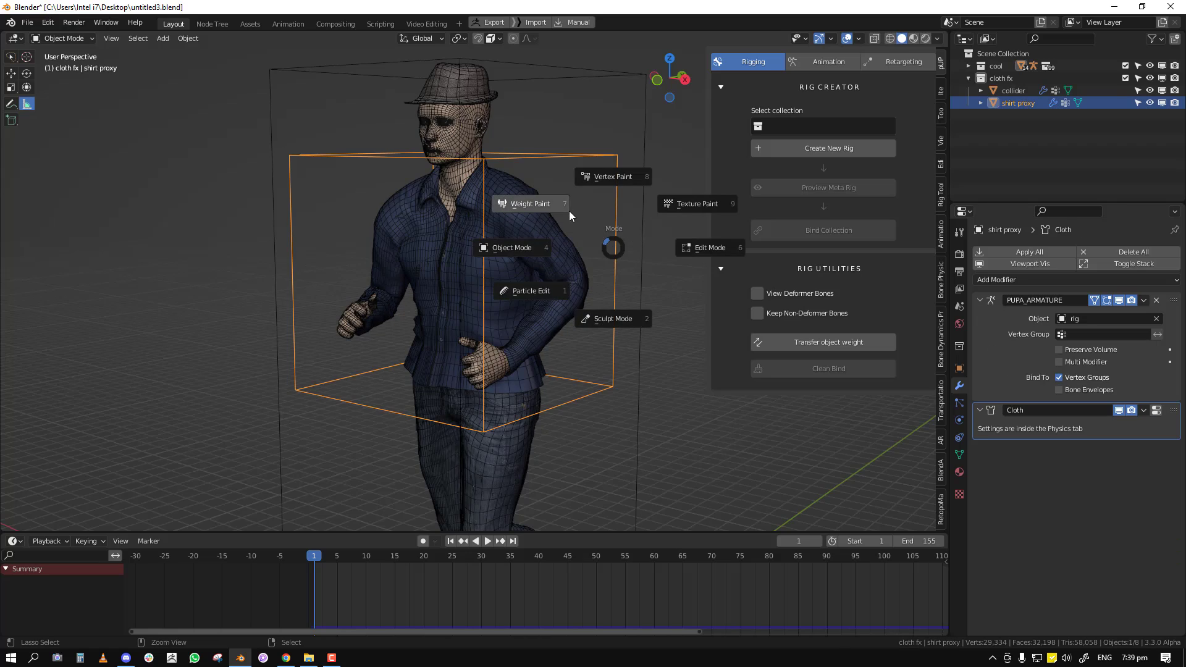
left_click(569, 210)
mouse_move(630, 298)
middle_mouse_down()
mouse_move(416, 295)
mouse_move(633, 310)
middle_mouse_up()
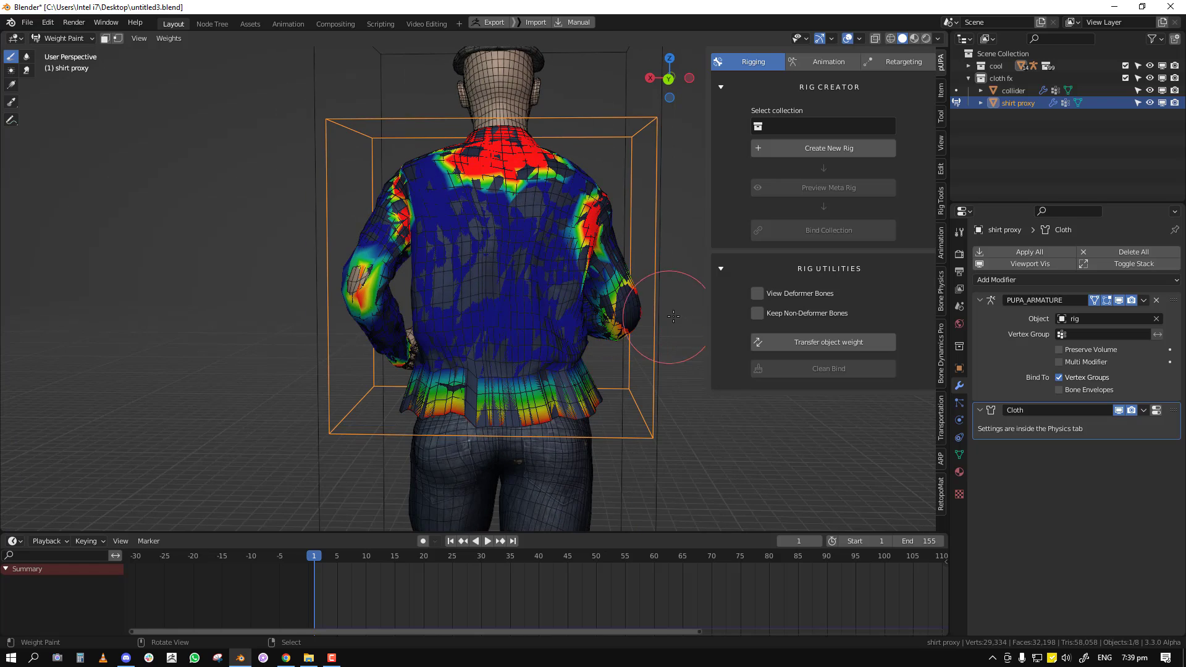
key("ctrl+Tab")
Sculpt the shirt proxy's elbows outward to cover the exposed skin, undoing one stroke, and leave Sculpt Mode
middle_click_drag(494, 331, 602, 353)
key("ctrl+Tab")
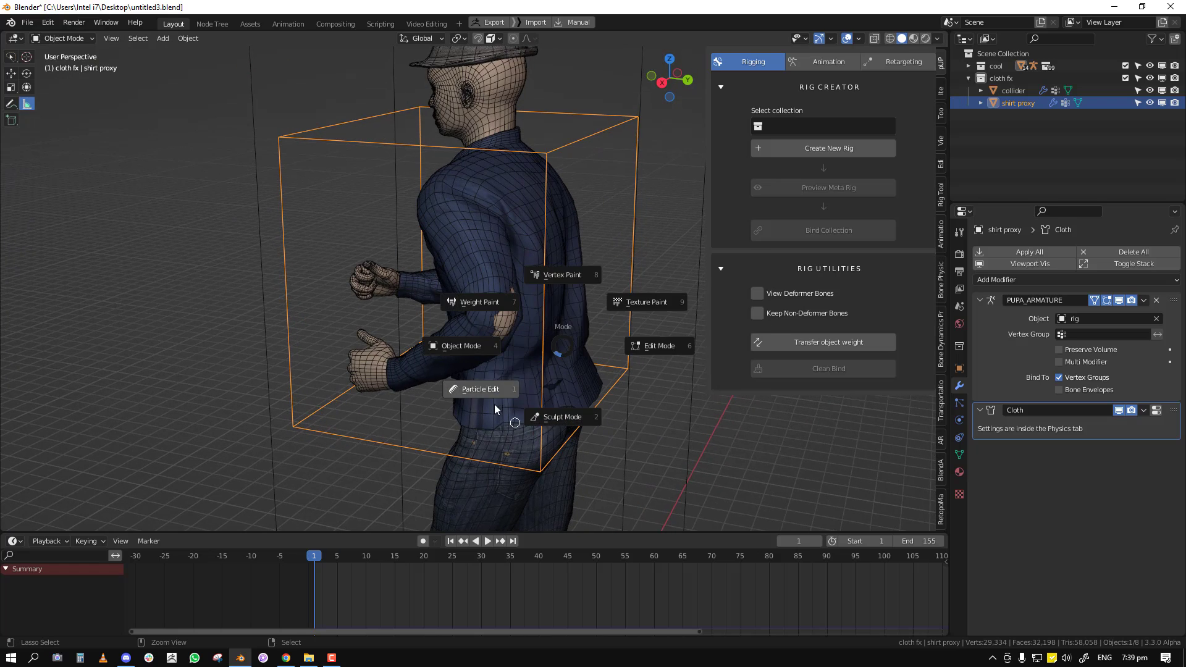
left_click(538, 416)
left_click(535, 347)
left_click_drag(535, 348, 520, 321)
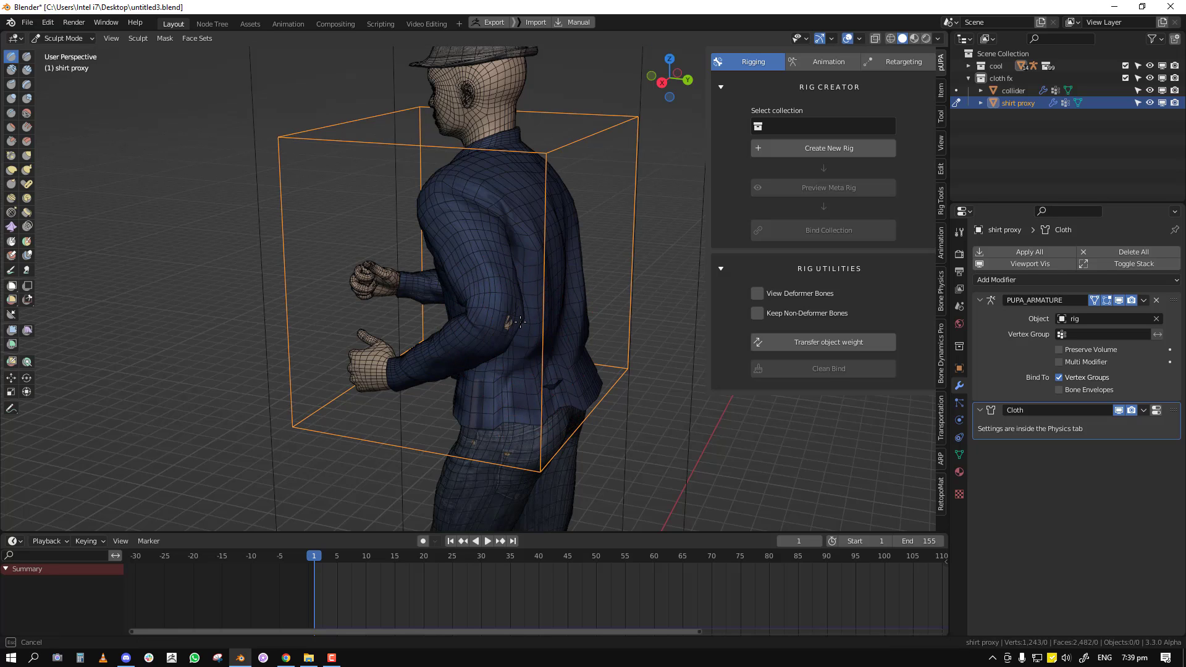
middle_click_drag(593, 304, 449, 300)
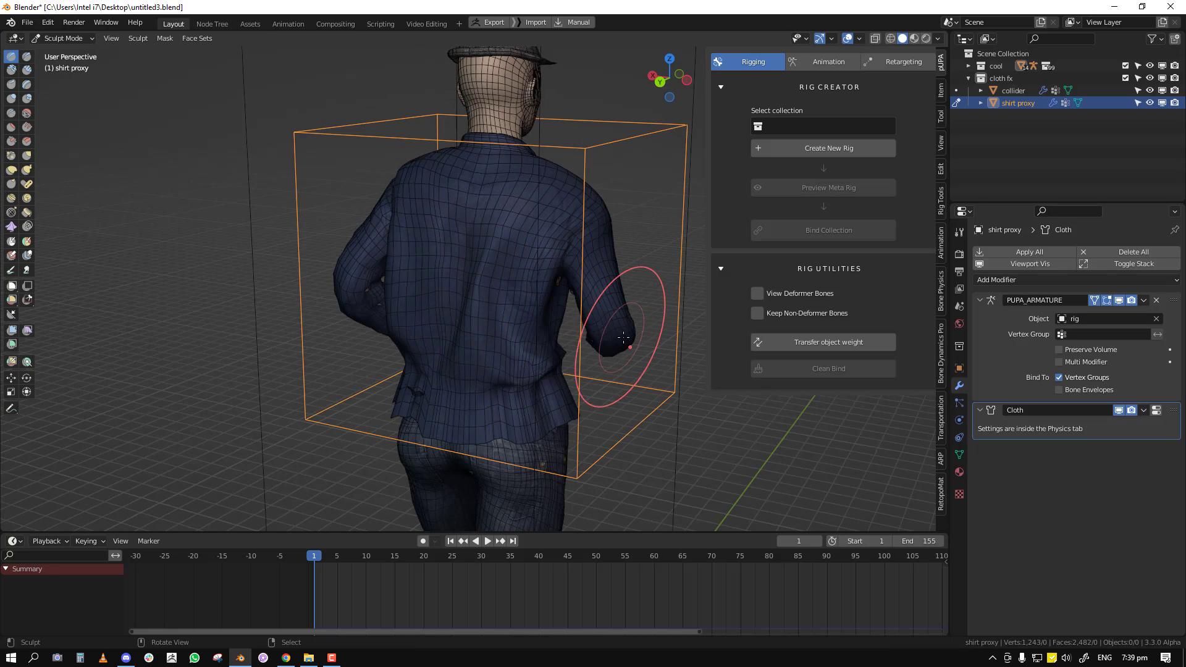
left_click_drag(624, 337, 619, 337)
key("ctrl+z")
key("f")
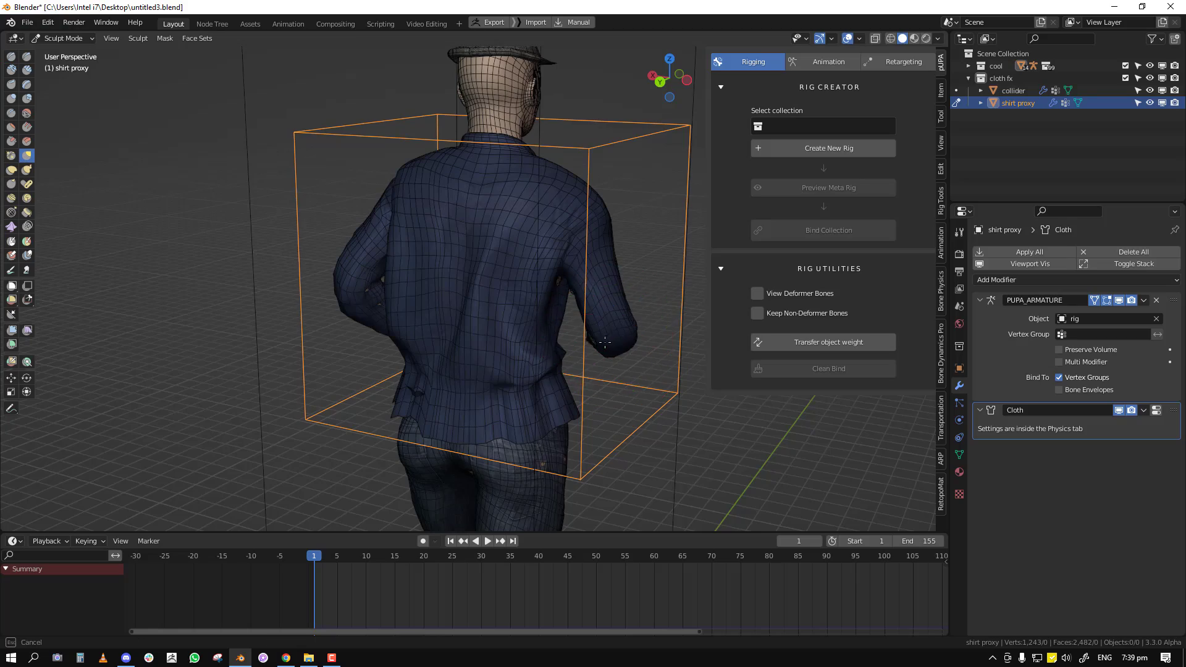
mouse_move(621, 338)
middle_mouse_down()
mouse_move(392, 345)
mouse_move(561, 286)
mouse_move(496, 317)
middle_mouse_up()
key("ctrl+Tab")
Play the animation with and without overlays to check the elbows, stopping at frame 43
key("space")
key("alt+a")
key("shift+alt+z")
key("shift+alt+z")
key("space")
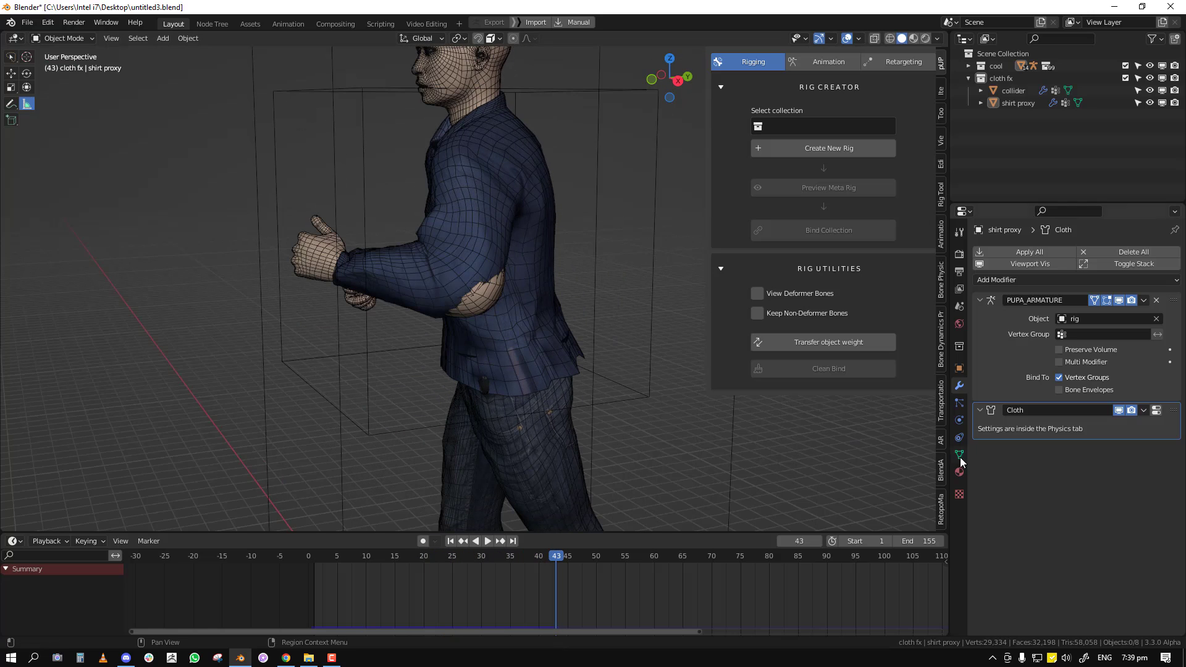
Paint full weight over both elbows in the shirt proxy's pin vertex group at frame 1 and return to Object Mode
left_click(959, 455)
left_click(488, 266)
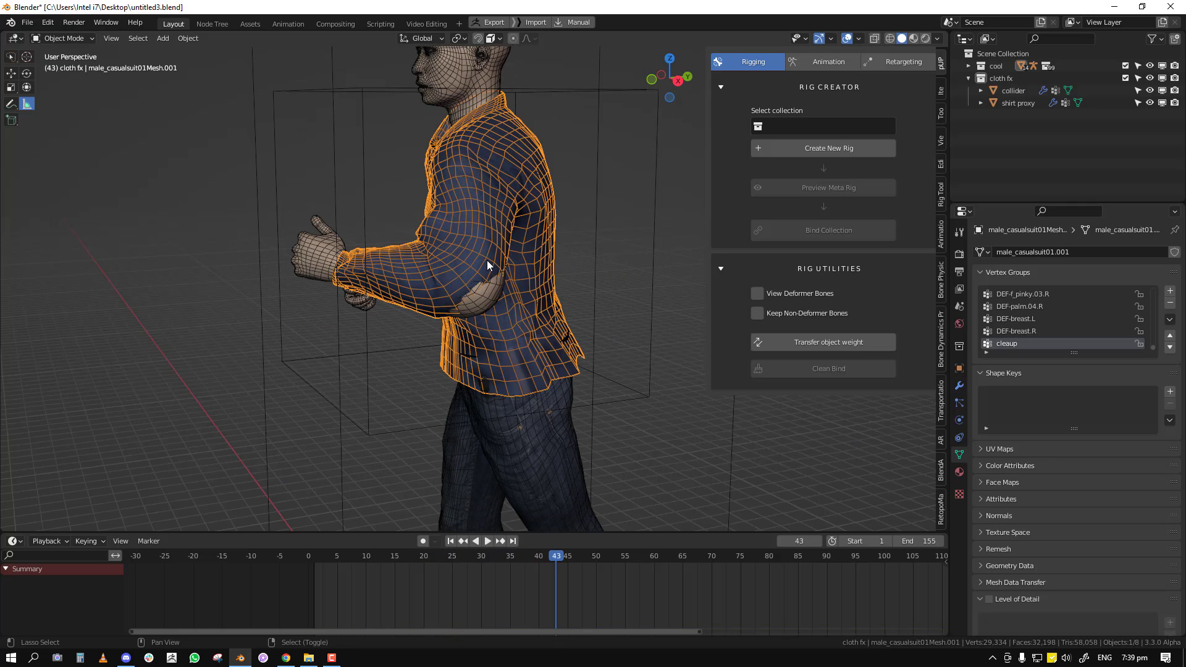
key("shift+Left")
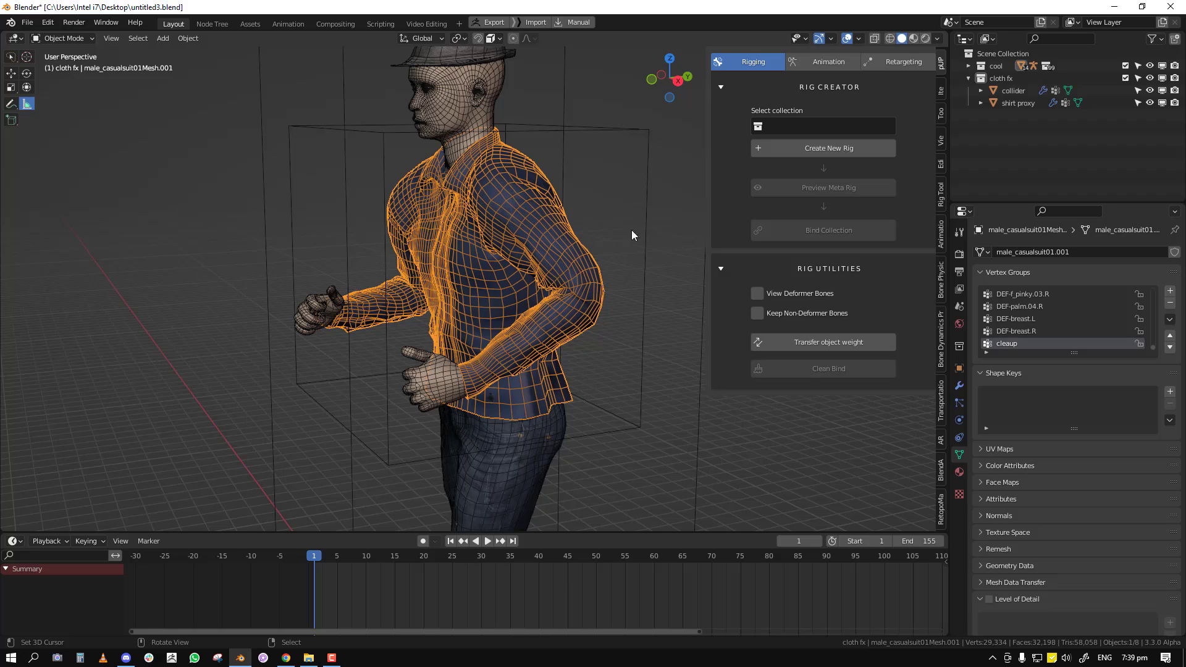
left_click(647, 238)
key("ctrl+Tab")
left_click(557, 184)
middle_click_drag(574, 292, 318, 286)
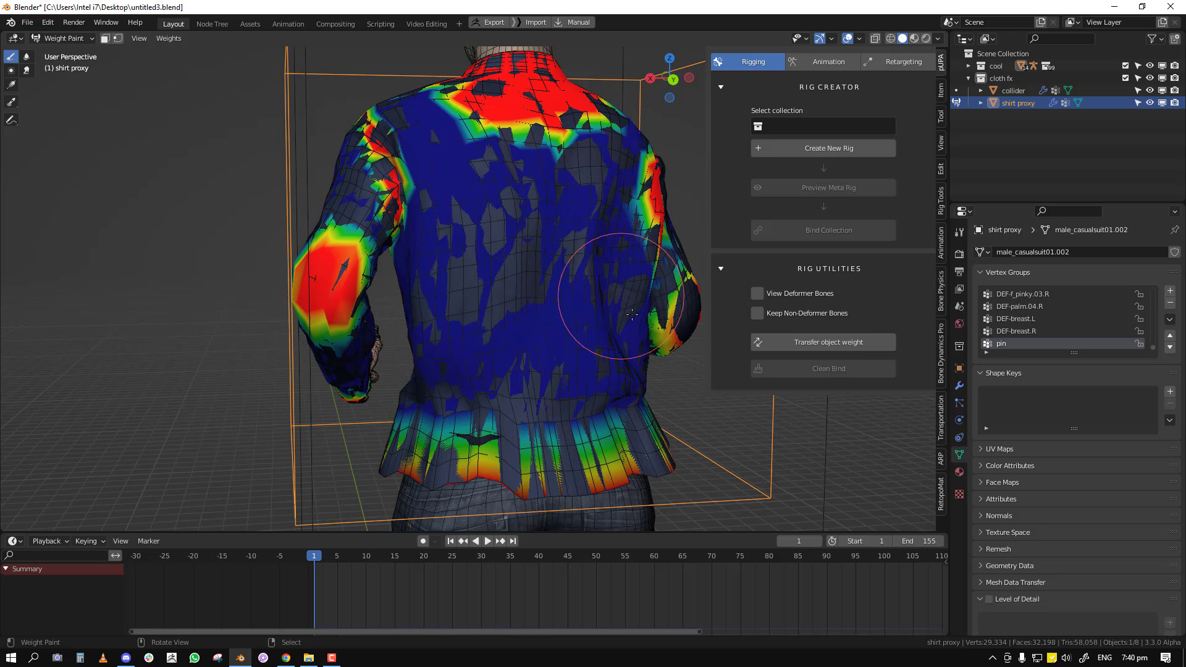
middle_click_drag(632, 315, 641, 317)
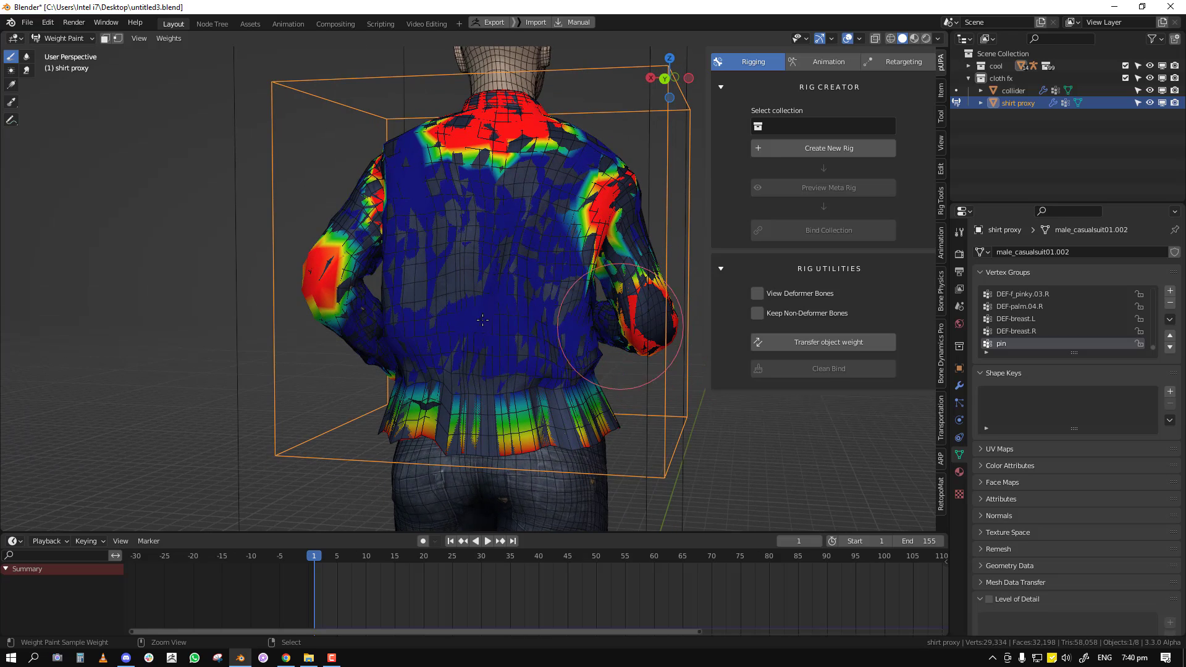
key("ctrl+Tab")
left_click(436, 333)
Play the animation and examine the shirt from the back and front, near and far, stopping at frame 117
key("space")
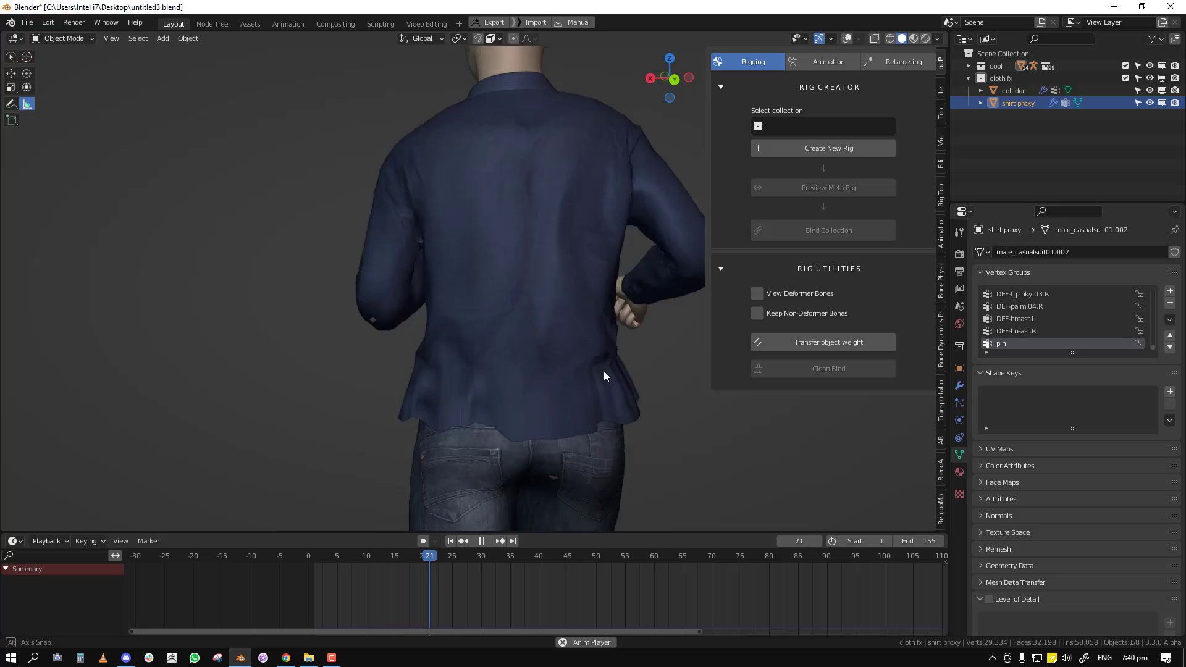
middle_click_drag(603, 370, 640, 380)
scroll(609, 369, "down", 2)
scroll(640, 379, "up", 2)
scroll(636, 373, "down", 2)
middle_click_drag(543, 354, 502, 357)
scroll(516, 354, "up", 2)
scroll(527, 350, "down", 2)
key("alt+shift+z")
scroll(621, 357, "down", 2)
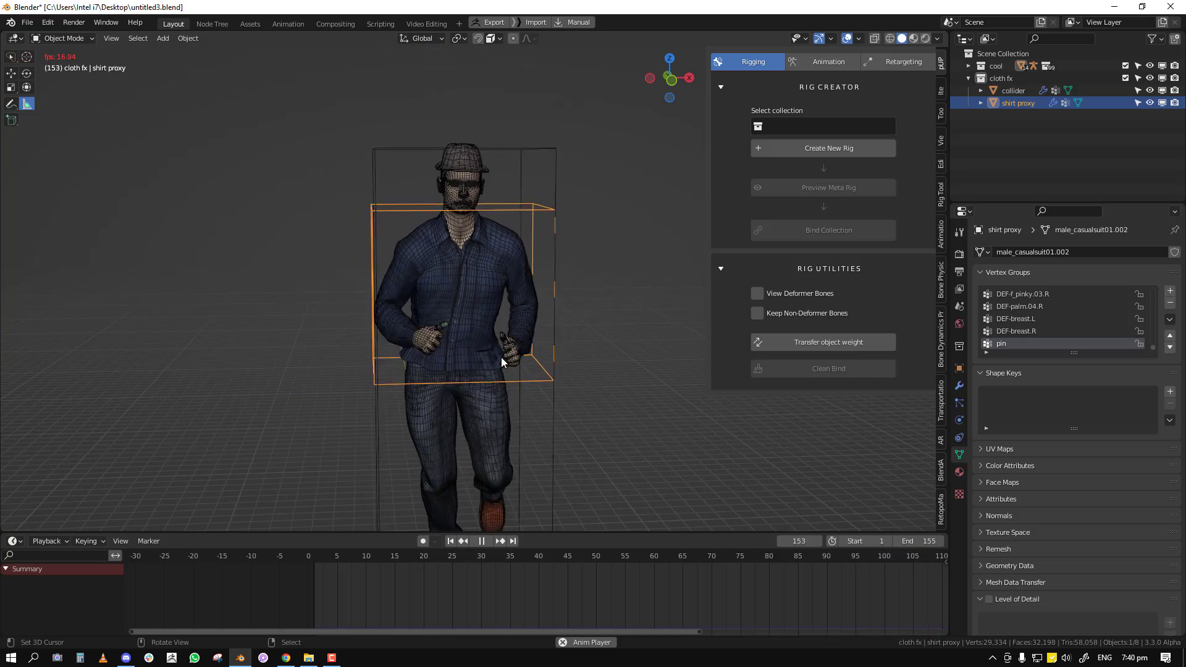
key("alt+shift+z")
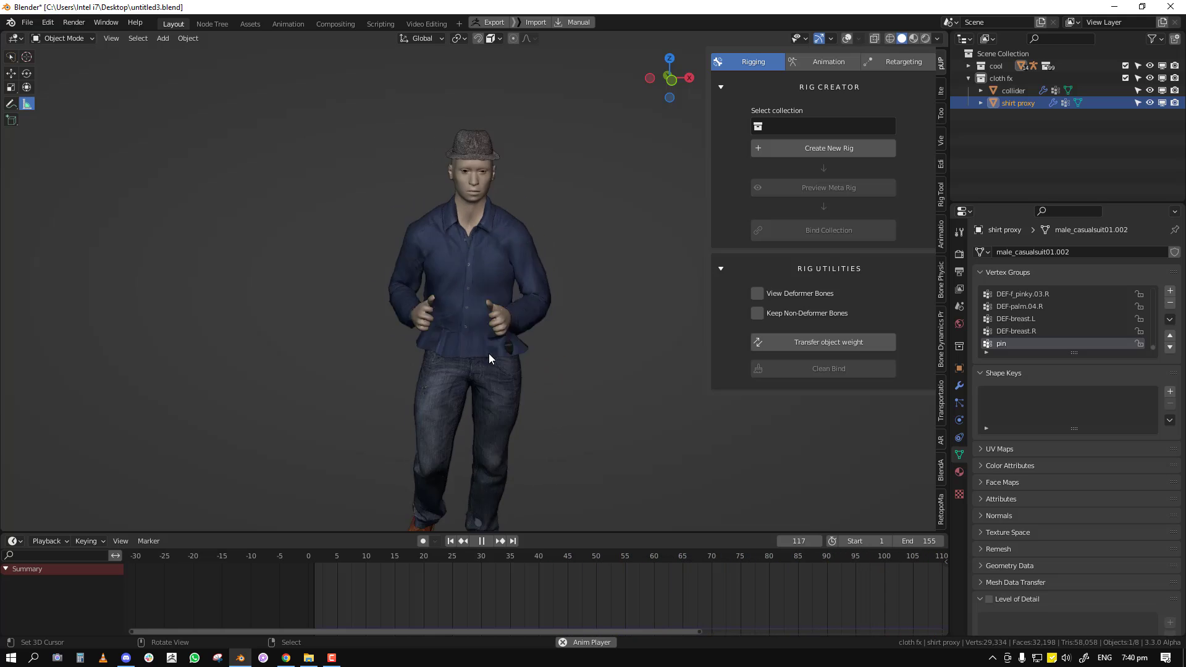
mouse_move(488, 350)
middle_mouse_down()
mouse_move(510, 351)
mouse_move(472, 361)
mouse_move(584, 350)
mouse_move(484, 351)
middle_mouse_up()
scroll(475, 358, "up", 2)
scroll(488, 349, "up", 2)
key("space")
Set the shirt proxy's cloth Vertex Mass to 0.005 kg and replay the simulation from the first frame
key("alt+shift+z")
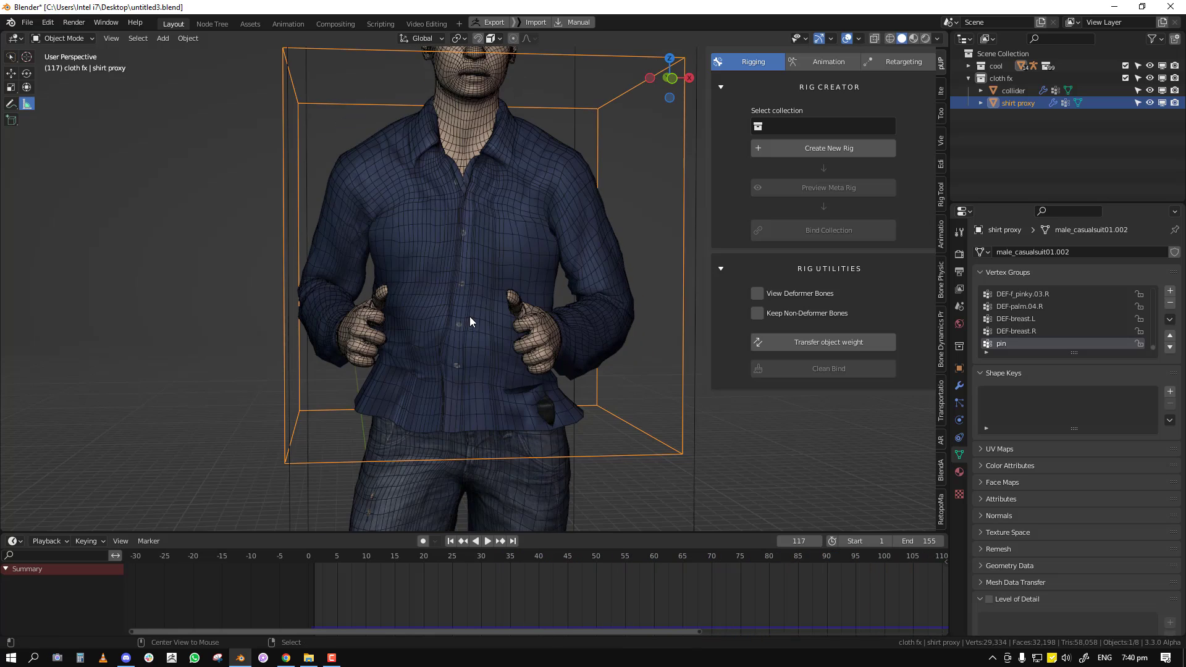
left_click(495, 290)
left_click(769, 342)
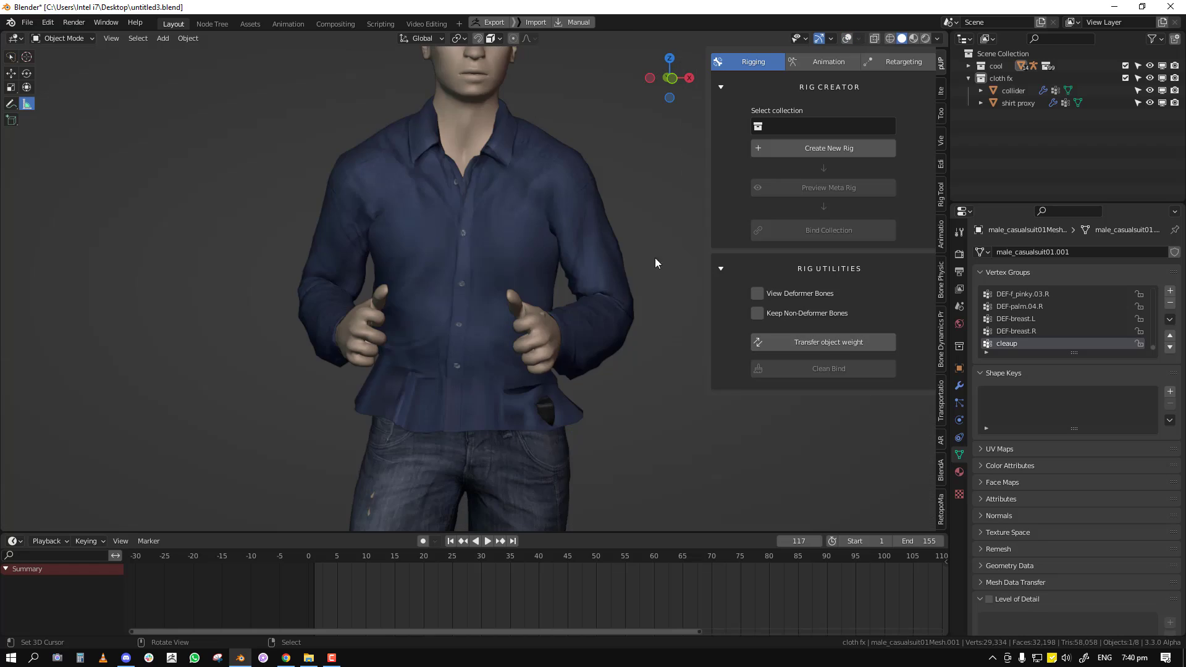
left_click(624, 101)
key("alt+shift+z")
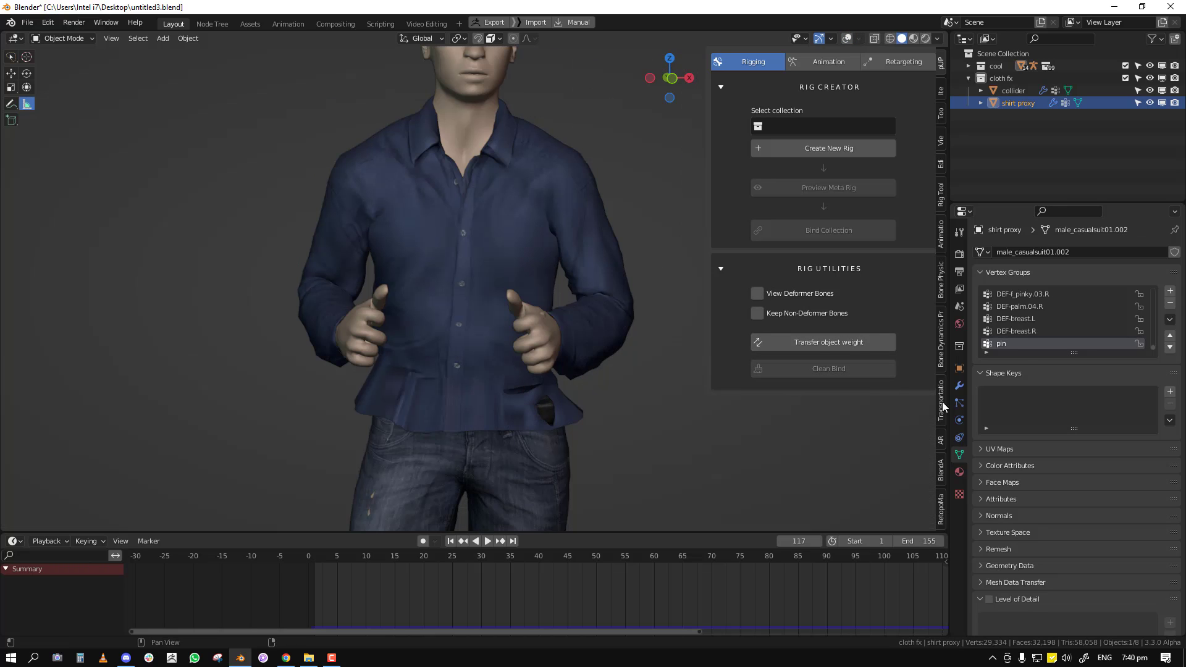
left_click(959, 420)
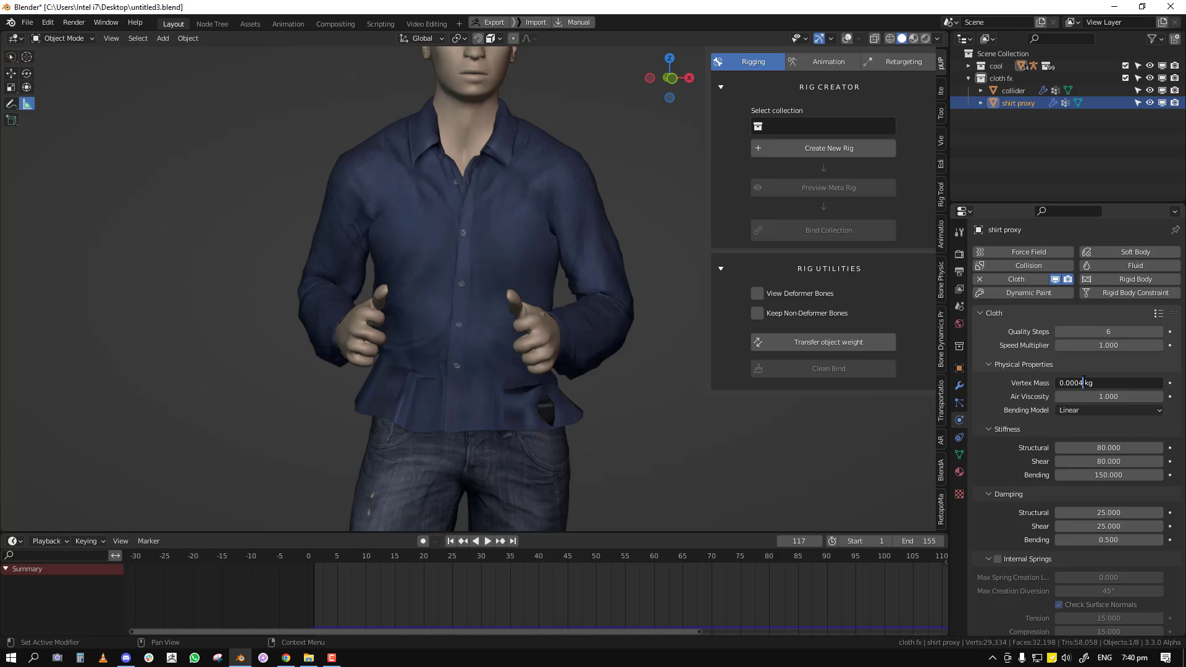
key("shift+Left")
key("space")
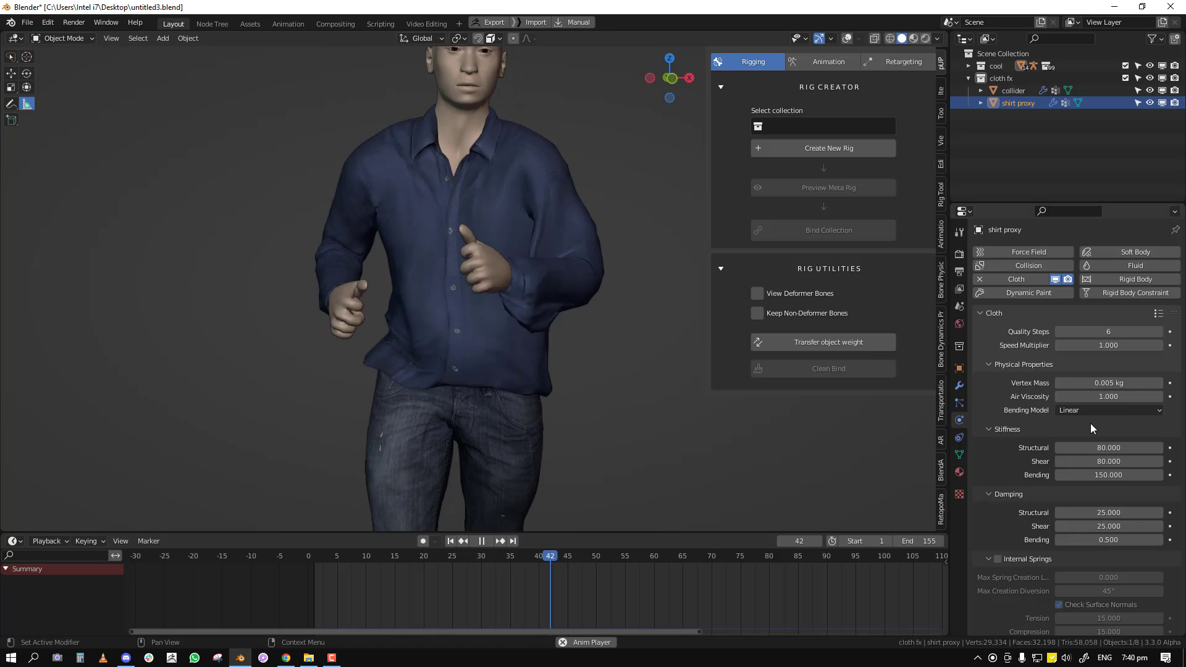
Set the shirt proxy's cloth Vertex Mass to 0.0008 kg
left_click(1076, 384)
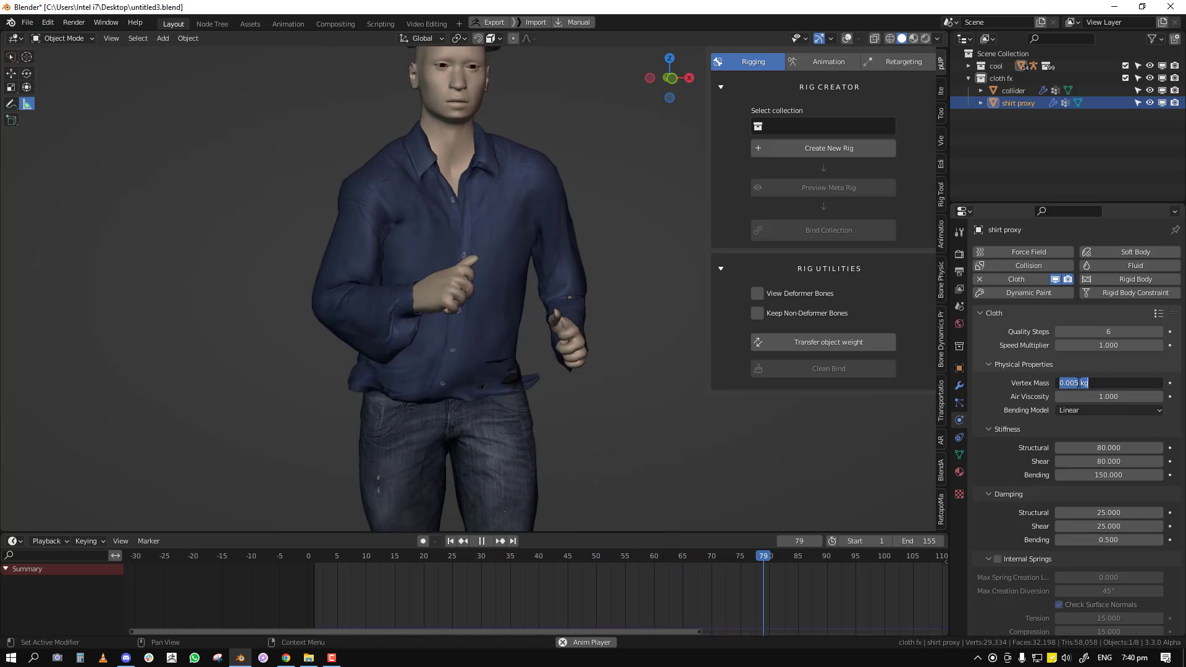
left_click(1075, 383)
key("BackSpace")
type("08")
key("Return")
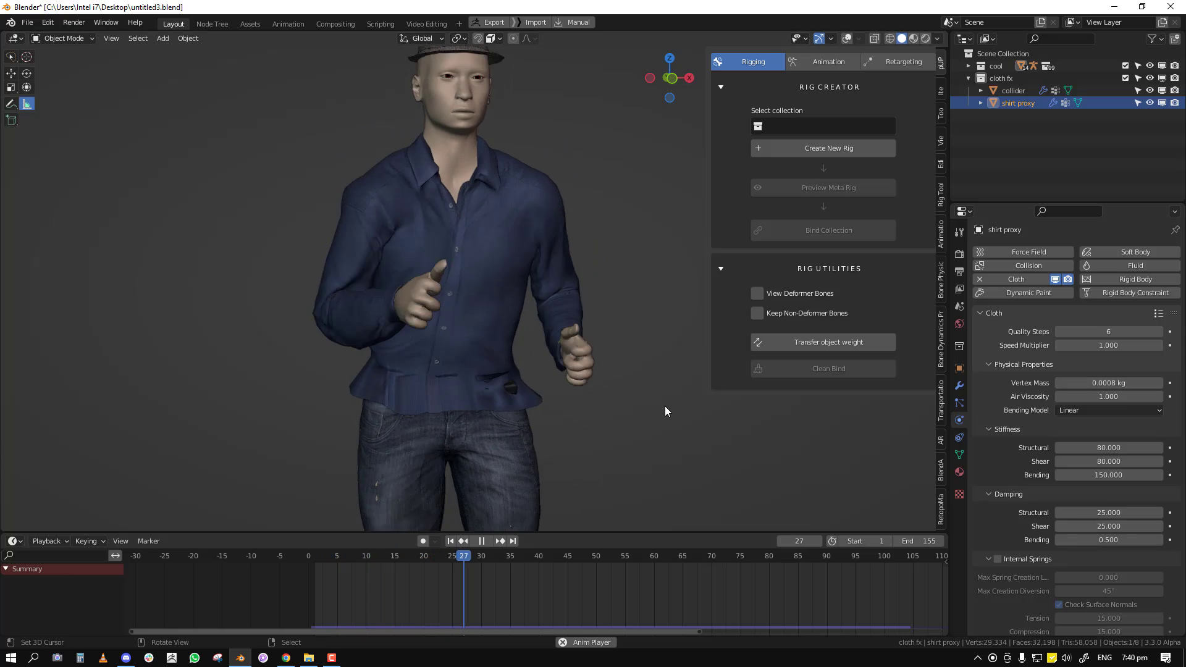
Examine the playing shirt simulation from the front, back and side, temporarily showing the viewport overlays to check the wireframe and playback frame rate
middle_click_drag(643, 399, 455, 393)
middle_click_drag(577, 328, 477, 319)
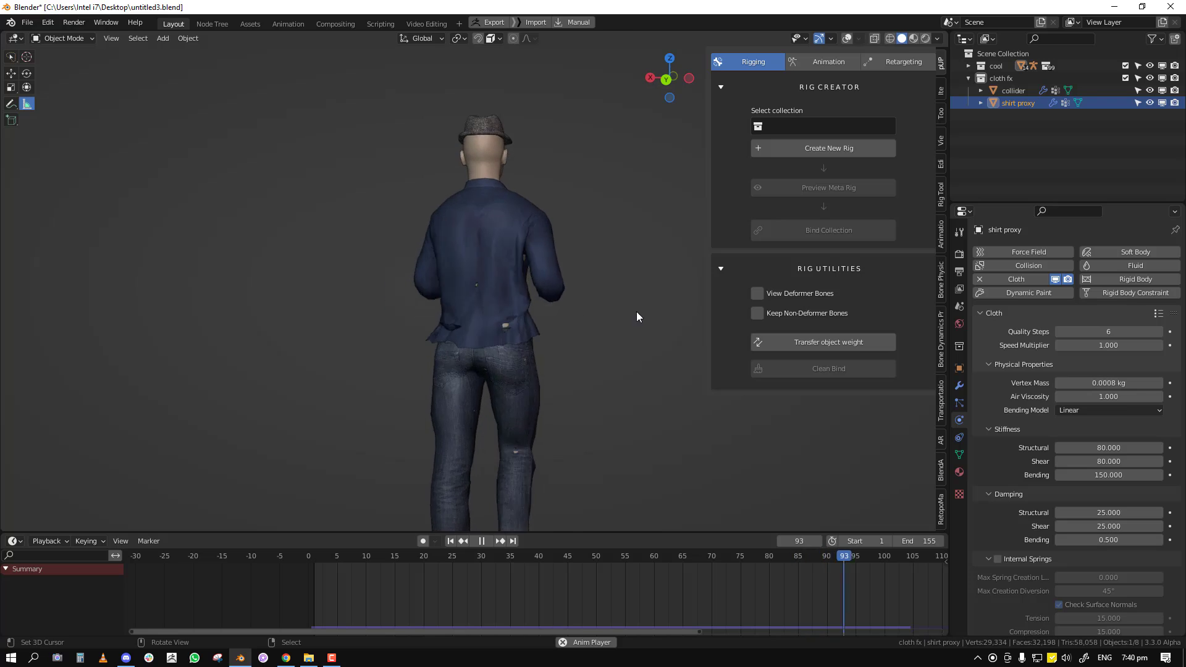
middle_click_drag(565, 317, 488, 312)
key("alt+shift+z")
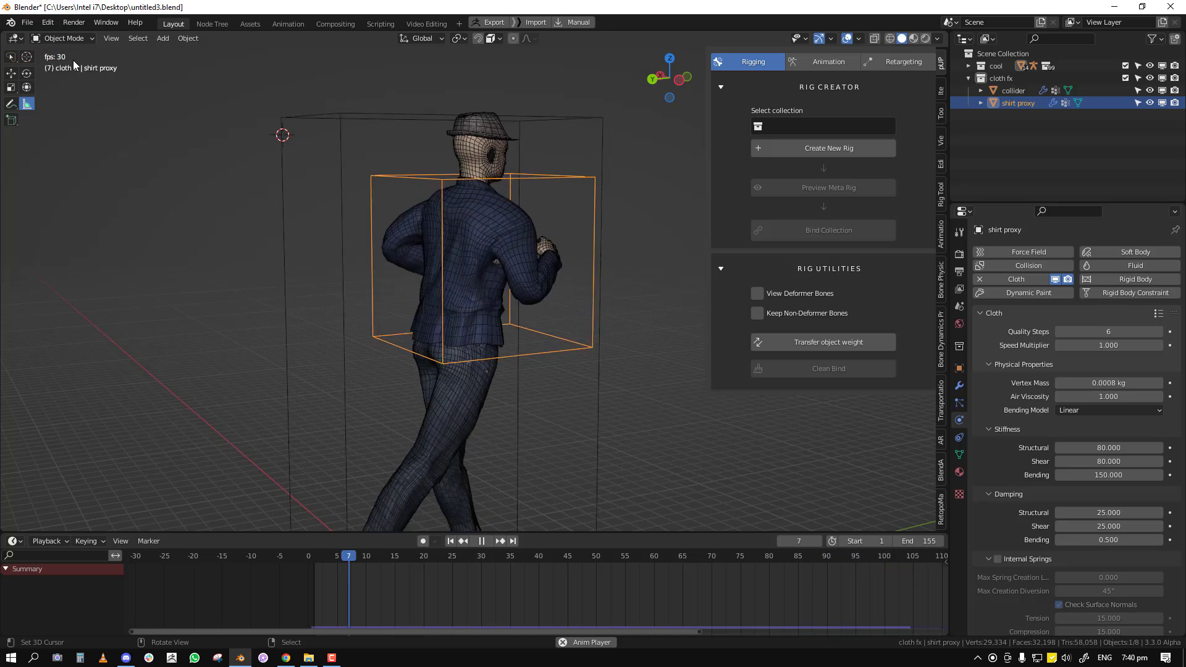
middle_click_drag(384, 296, 284, 291)
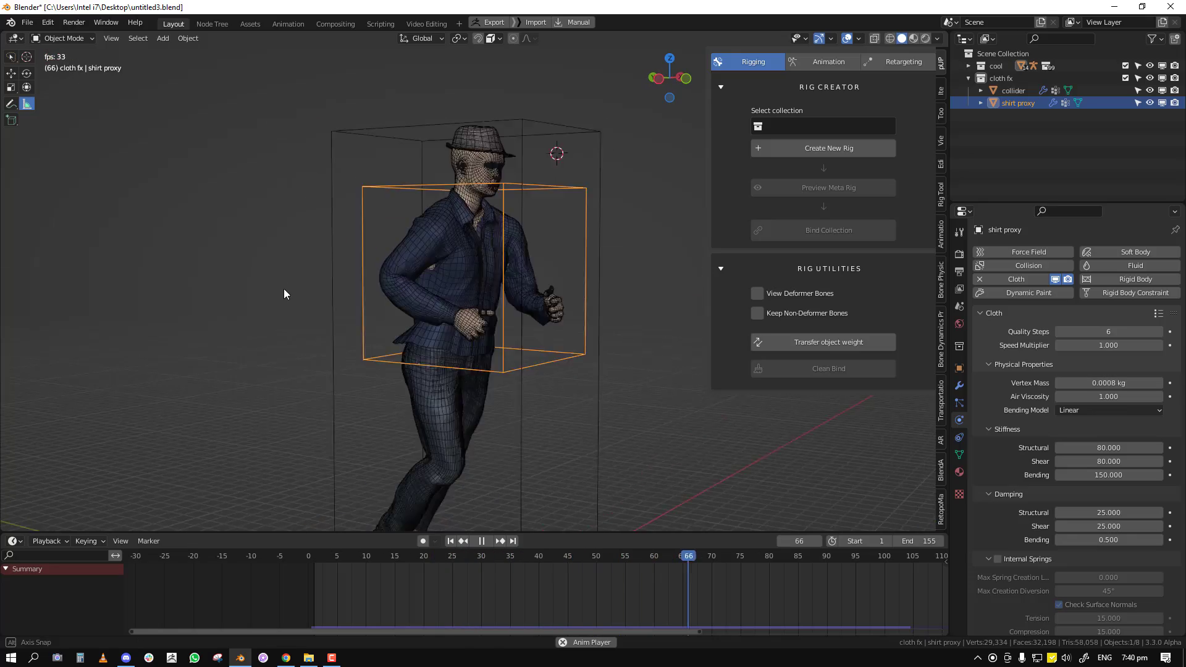
scroll(309, 284, "up", 2)
middle_click_drag(475, 316, 380, 314)
key("shift+alt+z")
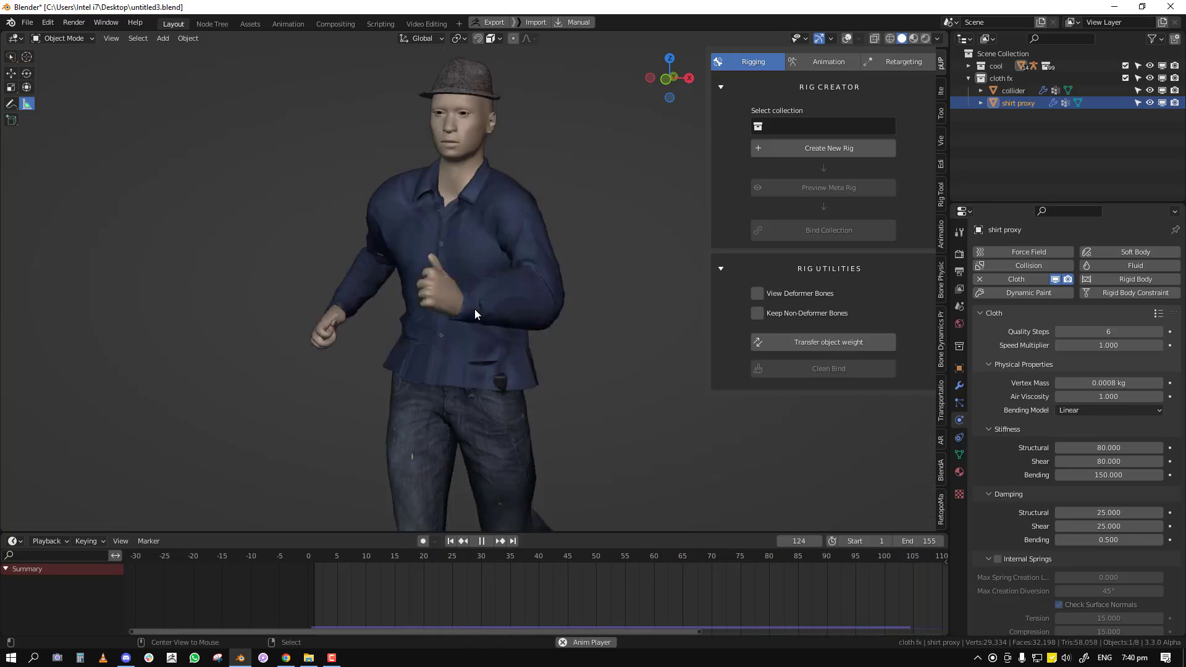
Inspect the shirt's back, sleeves and front hem up close during playback, pausing at frame 109 and resuming the animation
middle_click_drag(559, 324, 480, 328)
middle_click_drag(576, 325, 402, 324)
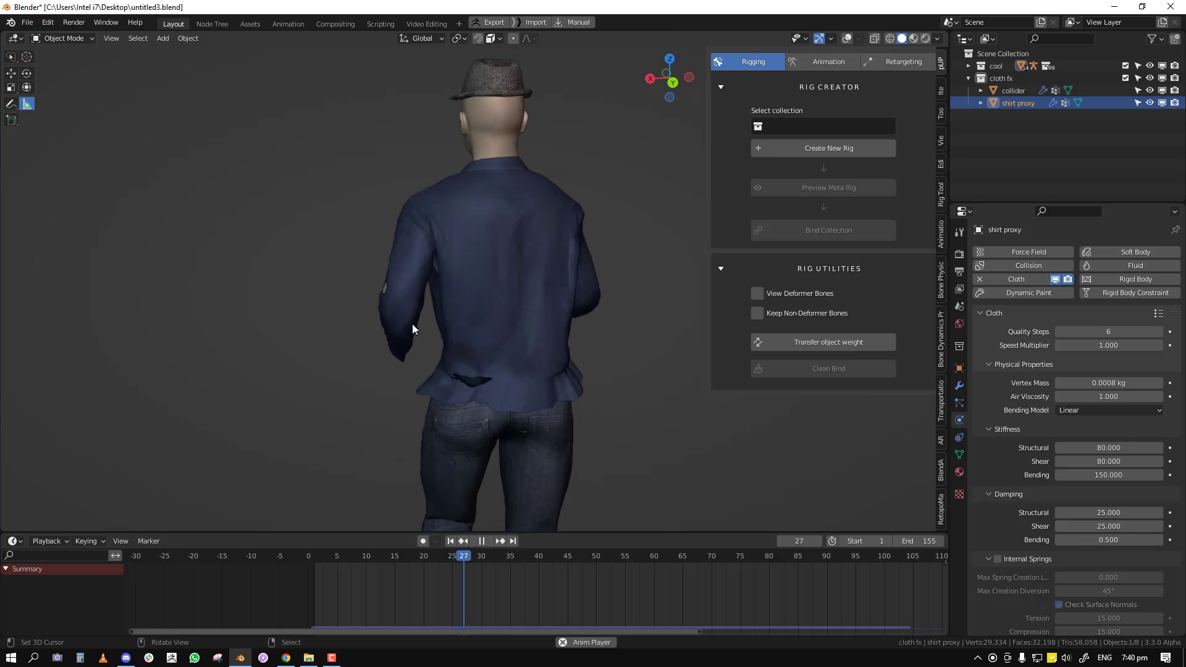
middle_click_drag(472, 368, 401, 376)
middle_click_drag(565, 368, 484, 360)
scroll(485, 361, "up", 3)
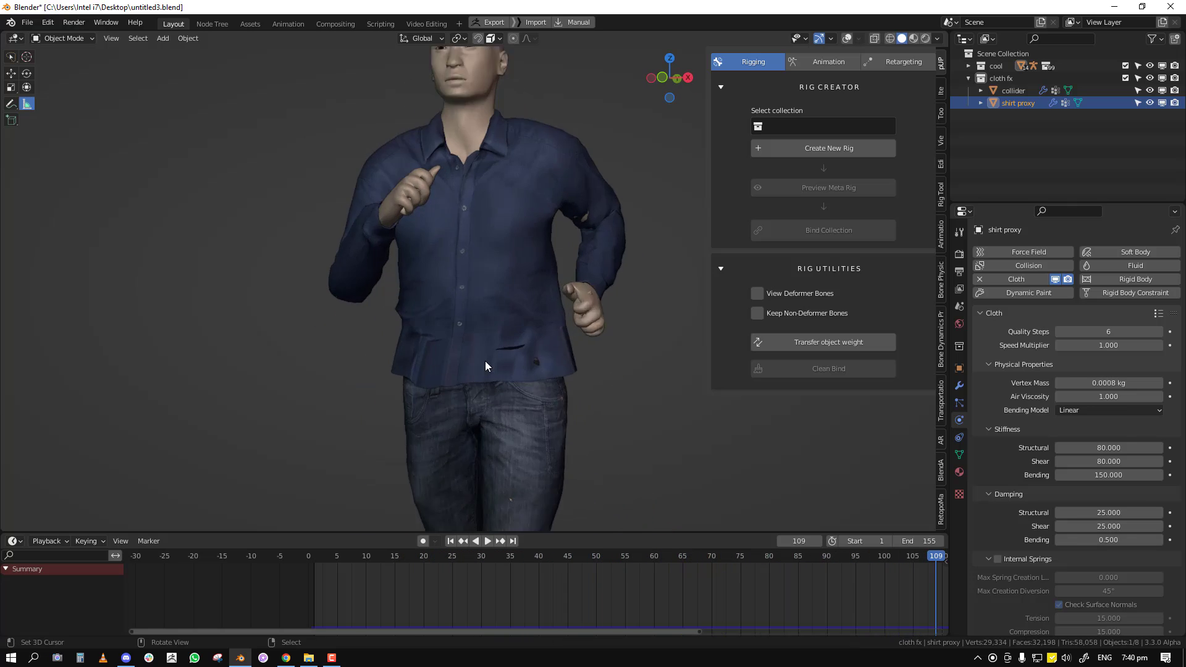
key("space")
scroll(497, 357, "down", 3)
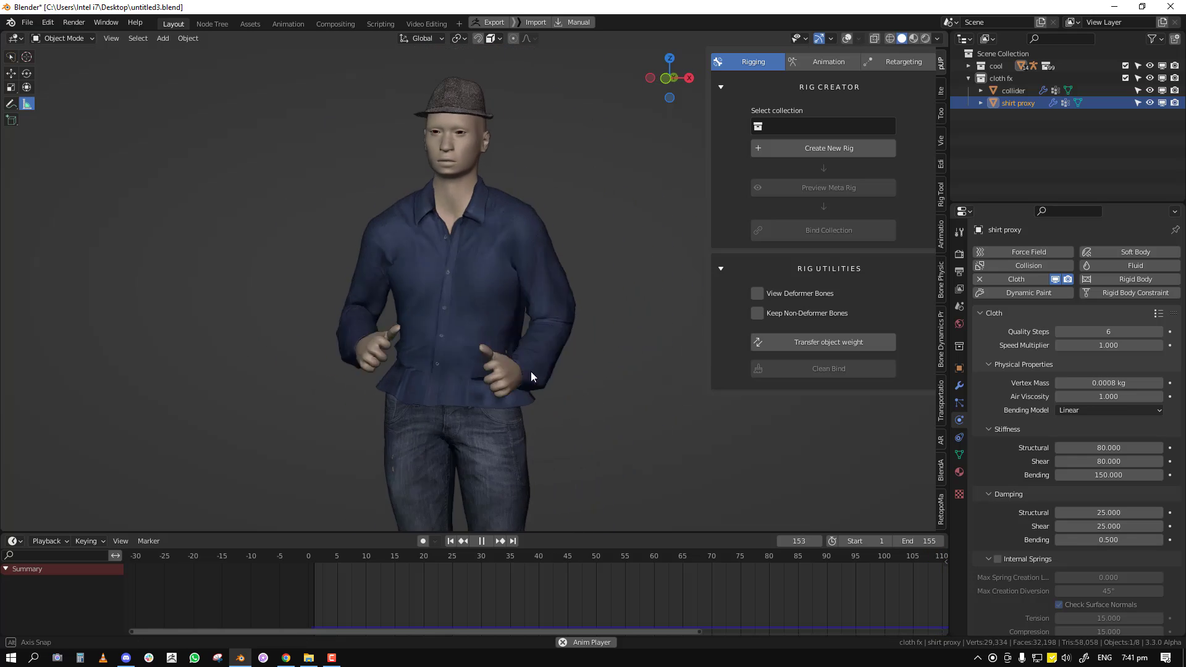
middle_click_drag(391, 387, 487, 384)
scroll(491, 383, "up", 1)
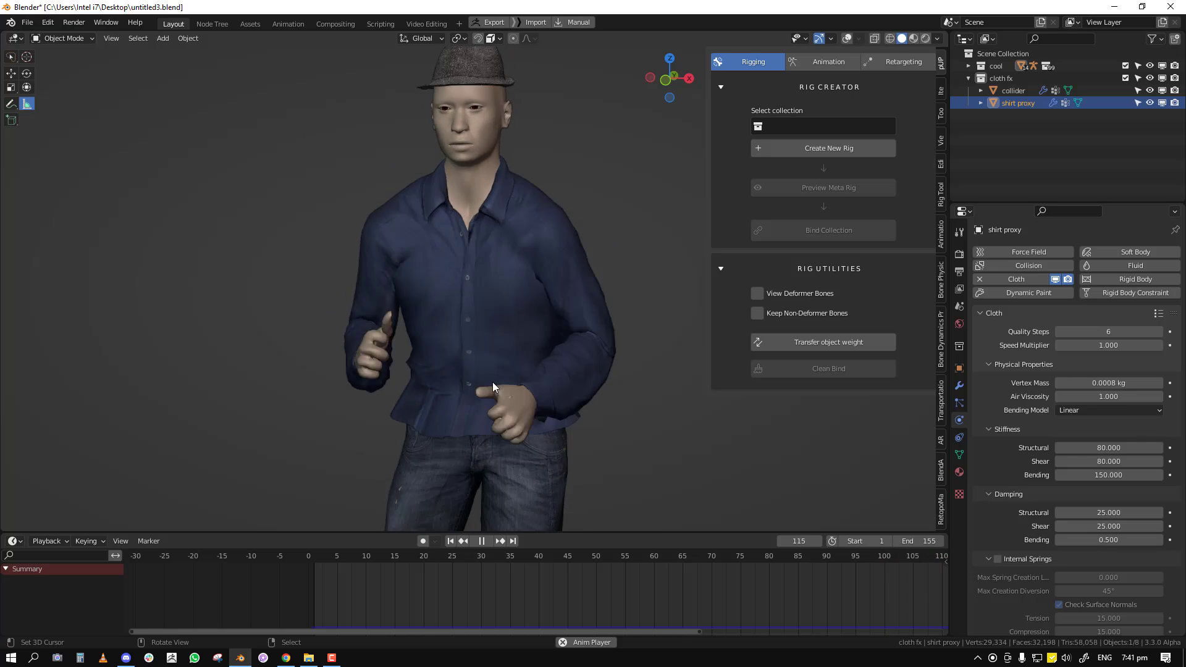